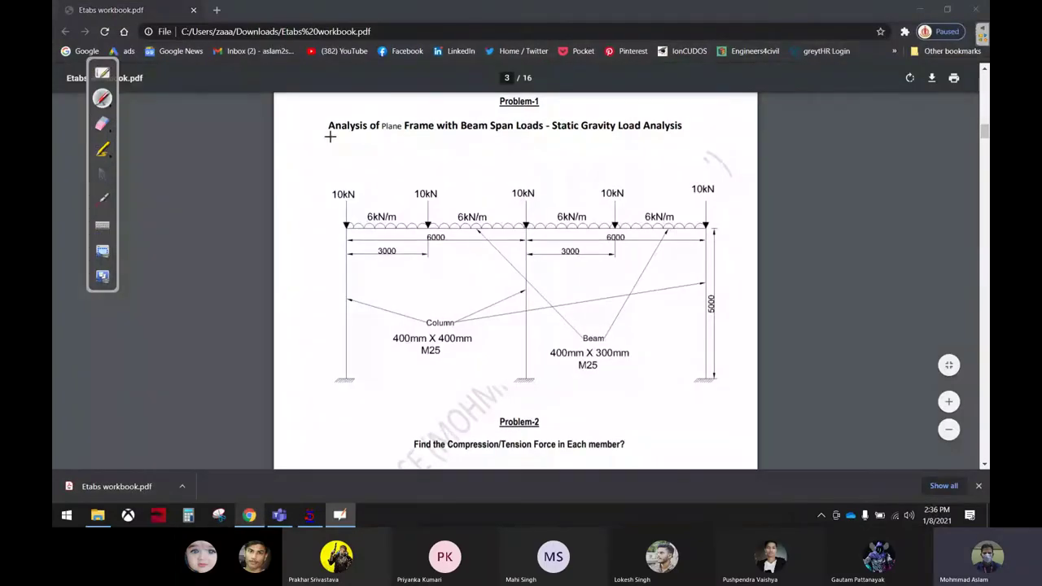
# Step: Underline the Problem-1 title in red, then scroll down to the Problem-2 truss diagram
pyautogui.moveTo(380, 136)
pyautogui.mouseDown()
pyautogui.moveTo(701, 140)
pyautogui.moveTo(591, 84)
pyautogui.moveTo(308, 89)
pyautogui.moveTo(440, 146)
pyautogui.moveTo(586, 143)
pyautogui.mouseUp()
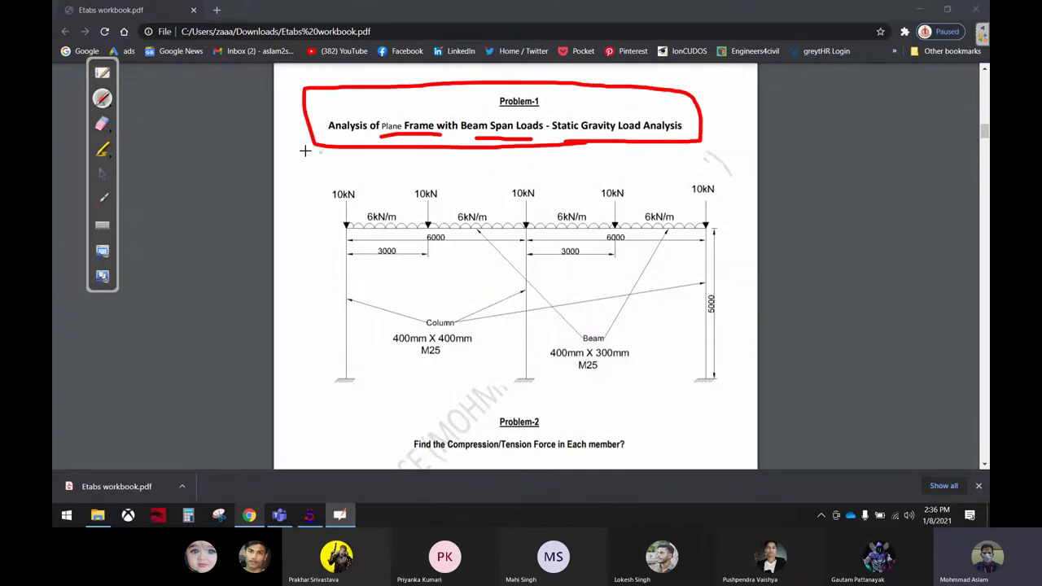
pyautogui.click(101, 173)
pyautogui.scroll(-1, 423, 196)
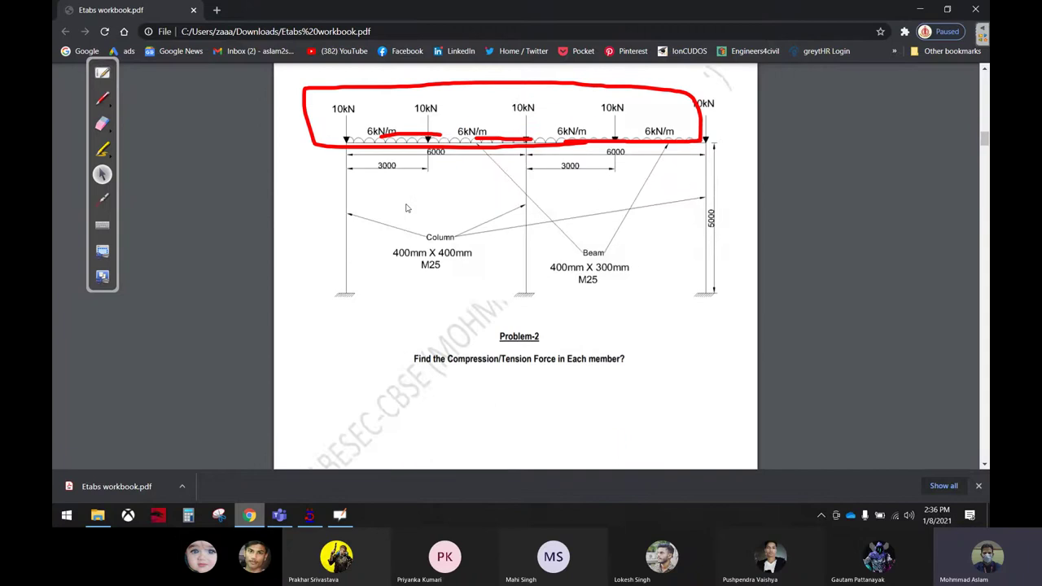
pyautogui.scroll(-3, 423, 195)
pyautogui.scroll(-3, 423, 196)
# Step: Tick the 1210 N apex load and circle the 30° angle at support A in red, then erase both
pyautogui.scroll(1, 423, 196)
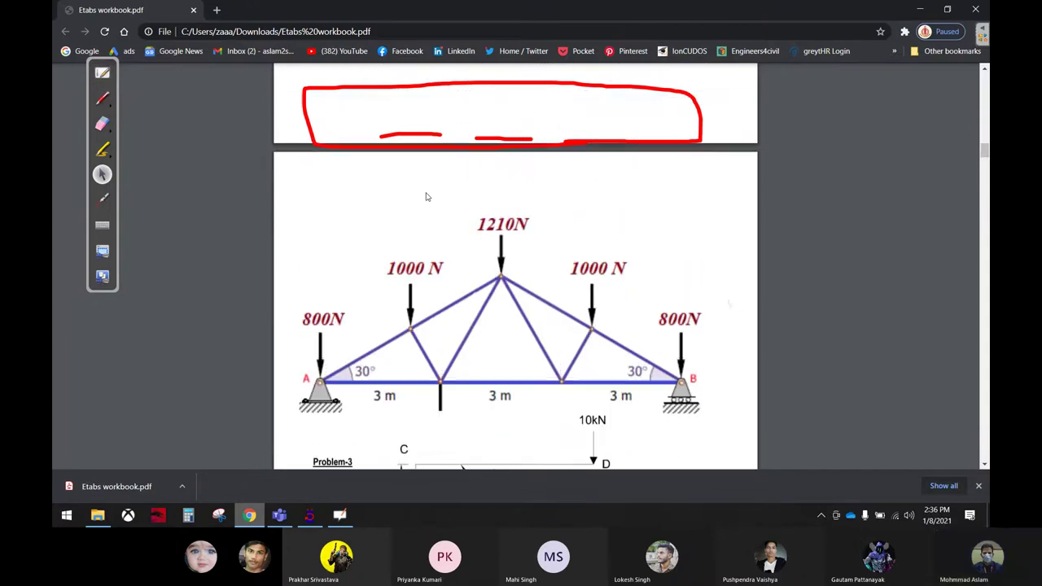
pyautogui.click(102, 98)
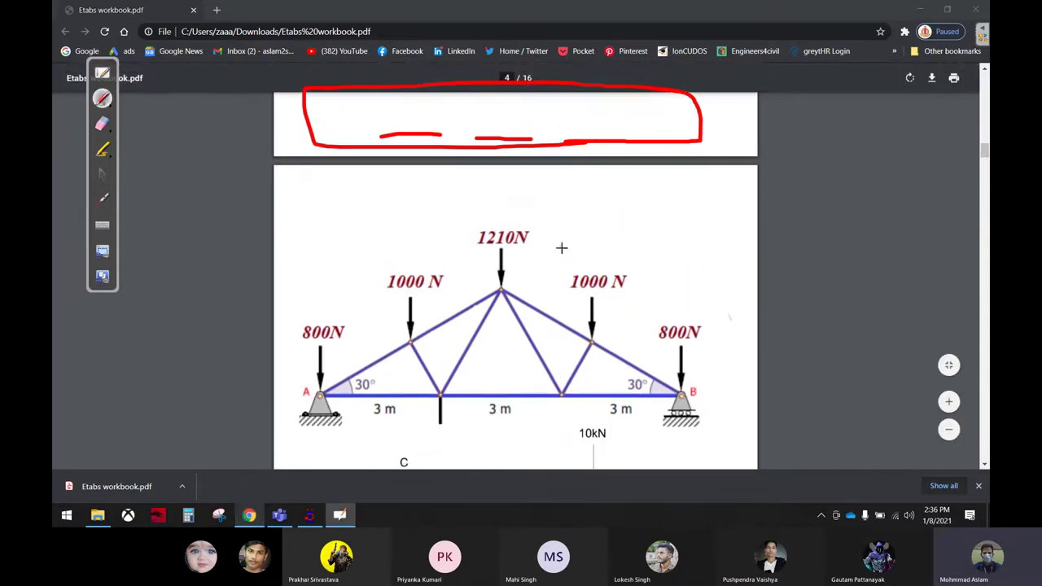
pyautogui.moveTo(545, 256); pyautogui.dragTo(602, 230)
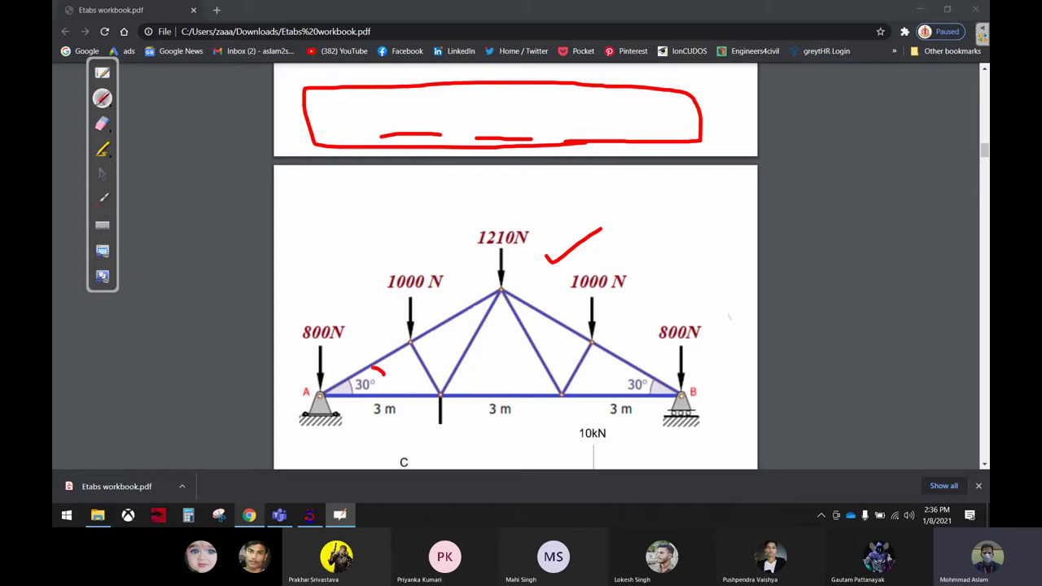
pyautogui.moveTo(383, 374); pyautogui.dragTo(396, 381)
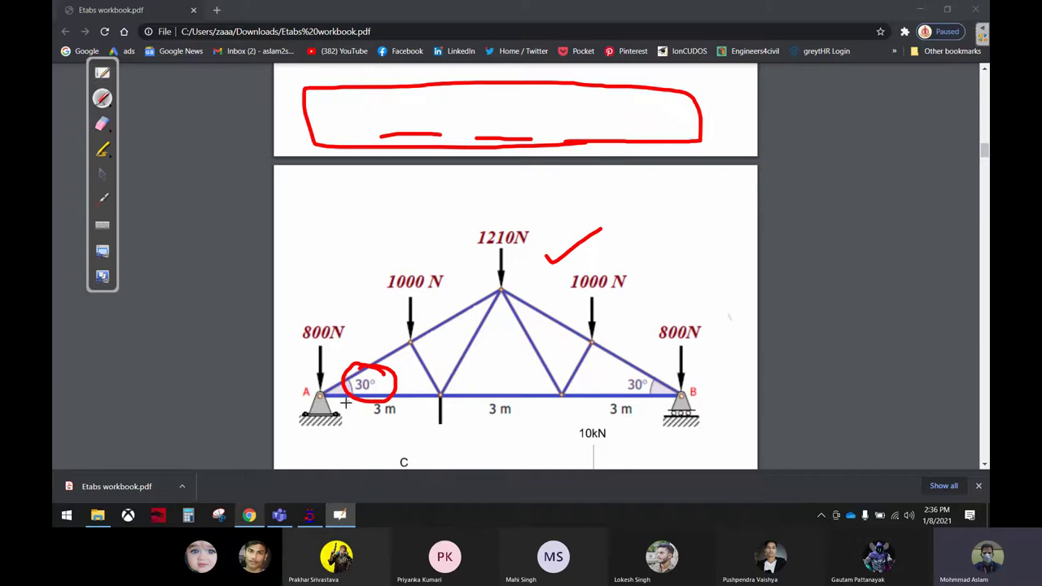
pyautogui.click(102, 123)
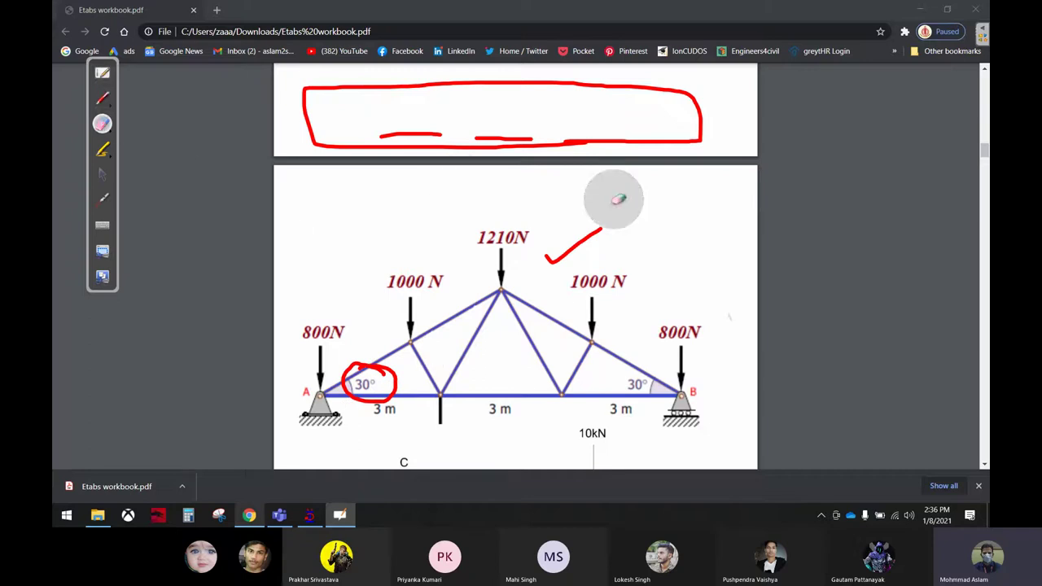
pyautogui.moveTo(610, 197); pyautogui.dragTo(574, 244)
pyautogui.moveTo(305, 409); pyautogui.dragTo(369, 392)
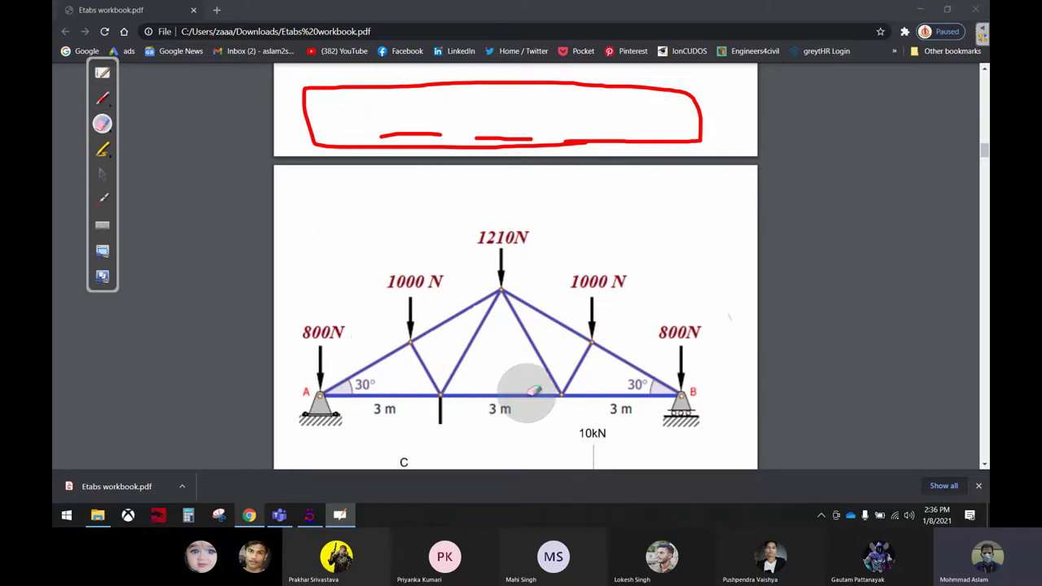
# Step: Mark two truss members in red, then erase all red strokes including the leftover box above the truss
pyautogui.click(102, 99)
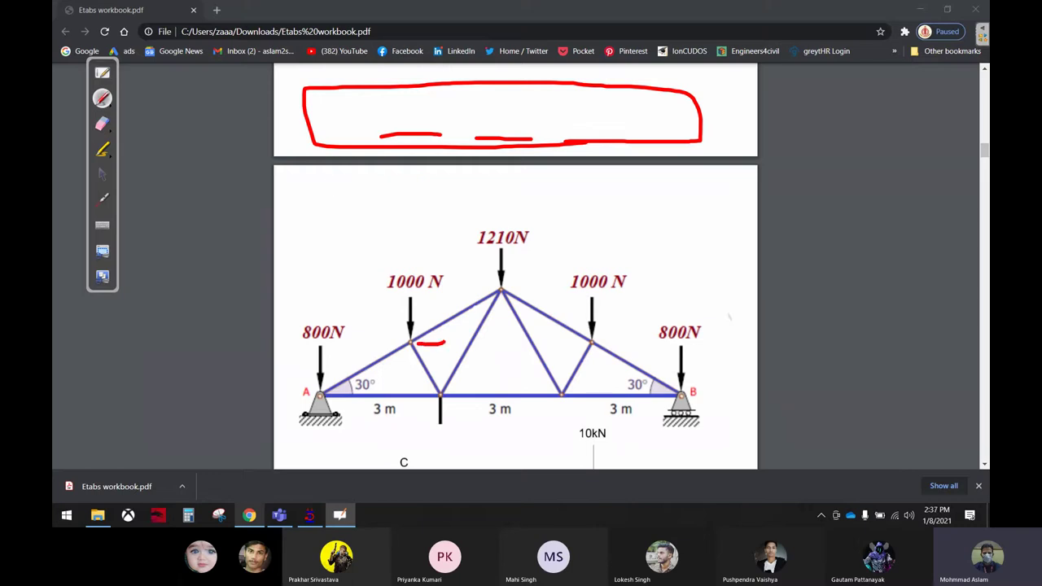
pyautogui.moveTo(444, 344); pyautogui.dragTo(486, 299)
pyautogui.moveTo(322, 392); pyautogui.dragTo(352, 377)
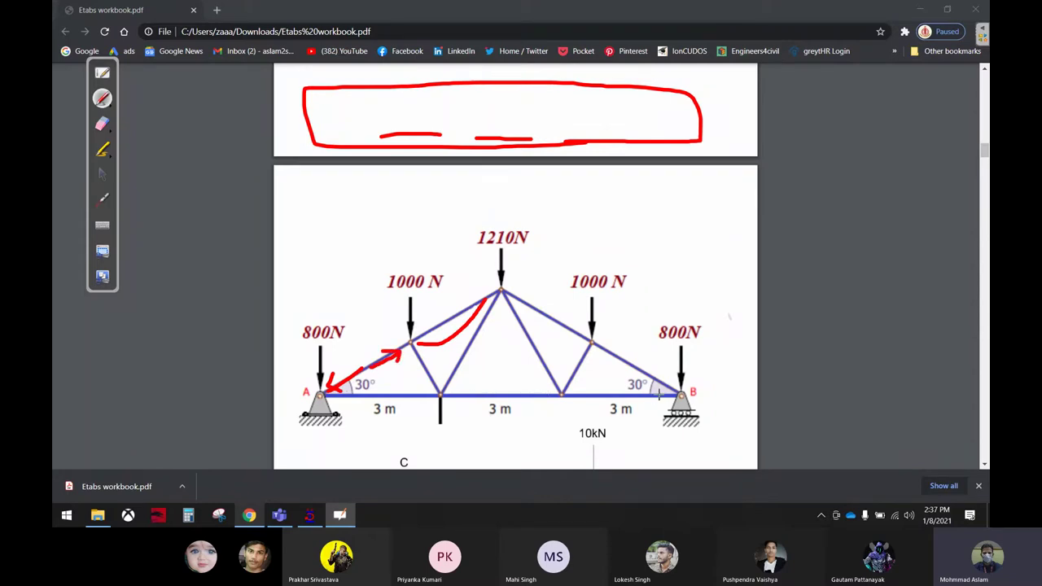
pyautogui.click(99, 125)
pyautogui.moveTo(428, 235); pyautogui.dragTo(264, 382)
pyautogui.moveTo(670, 194)
pyautogui.mouseDown()
pyautogui.moveTo(688, 132)
pyautogui.moveTo(384, 93)
pyautogui.mouseUp()
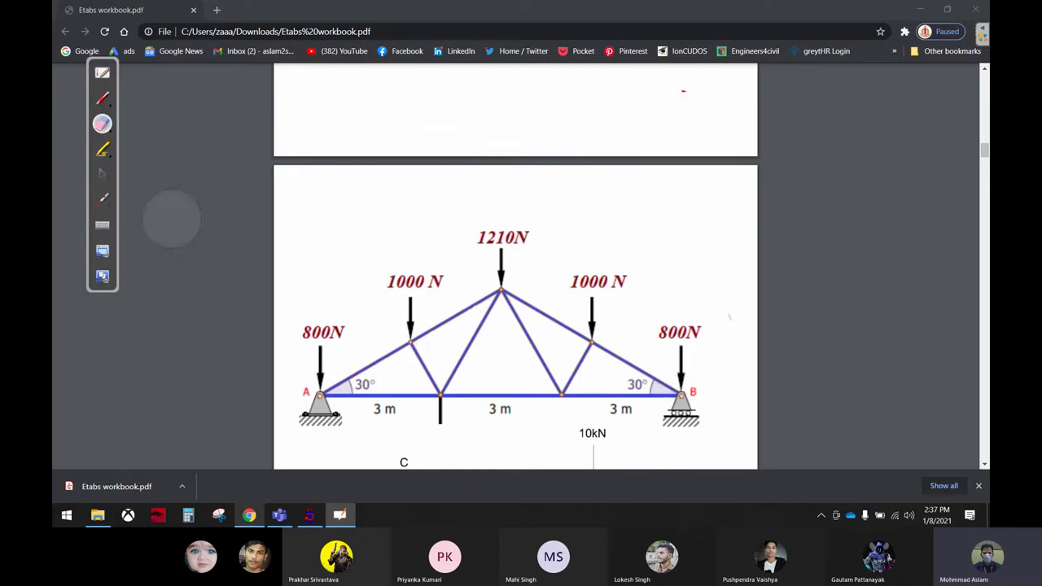
# Step: Scroll back to Problem-1 and tick three 10kN loads and the left column in red
pyautogui.click(102, 174)
pyautogui.scroll(5, 509, 254)
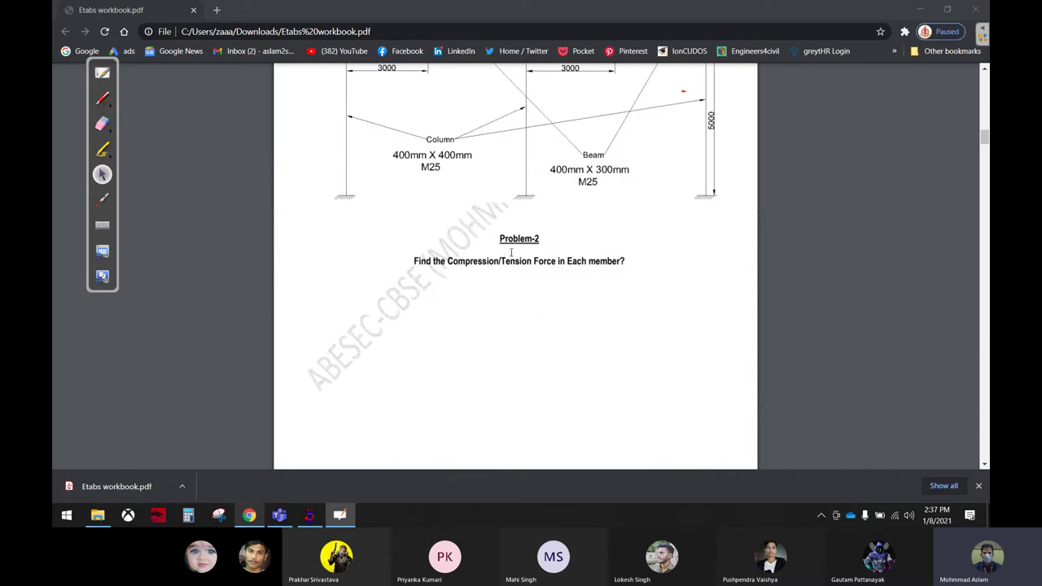
pyautogui.scroll(3, 511, 253)
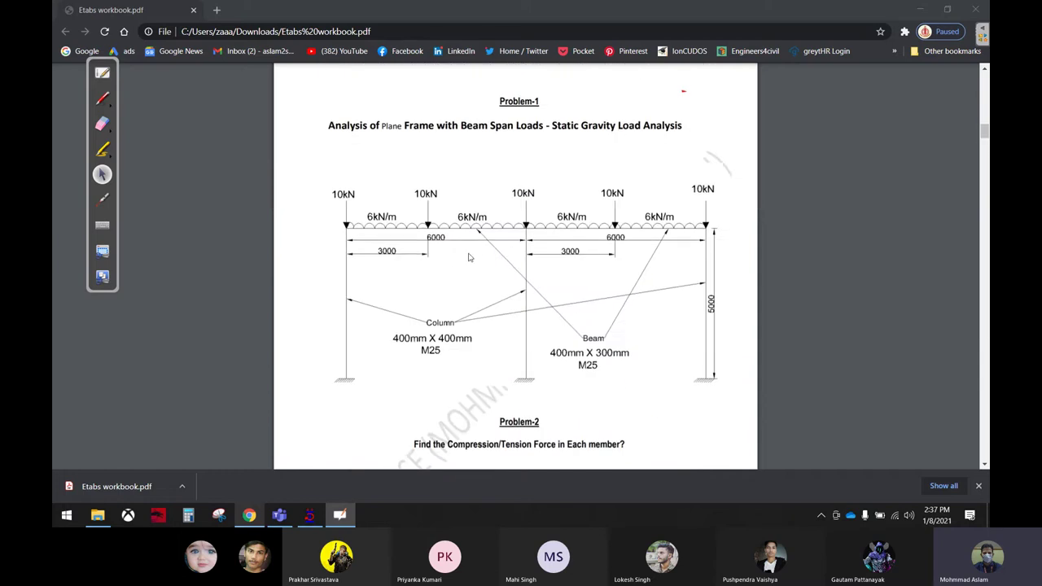
pyautogui.click(102, 98)
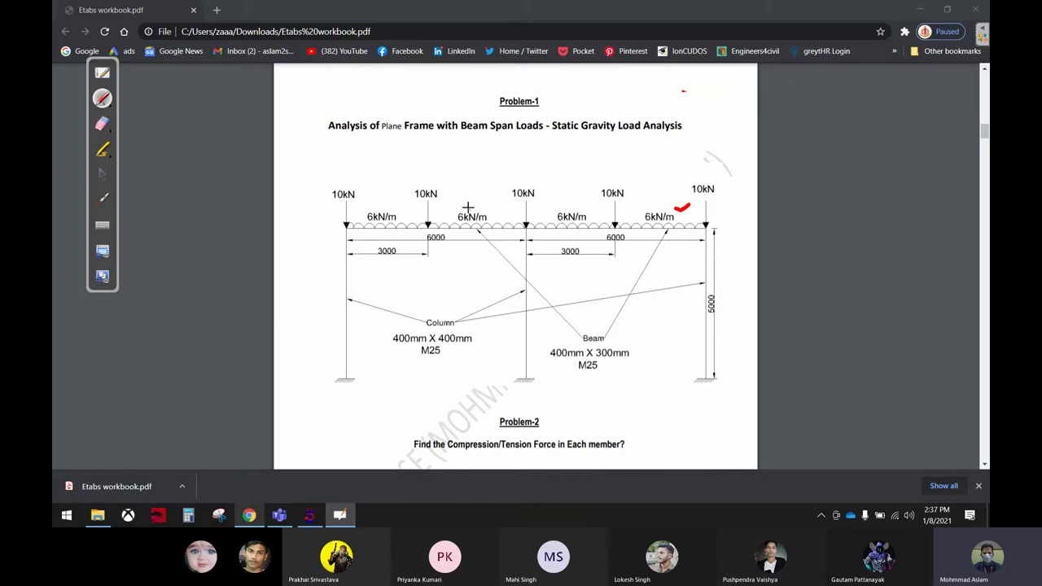
pyautogui.moveTo(436, 179); pyautogui.dragTo(467, 164)
pyautogui.moveTo(620, 181); pyautogui.dragTo(640, 165)
pyautogui.moveTo(354, 180); pyautogui.dragTo(393, 165)
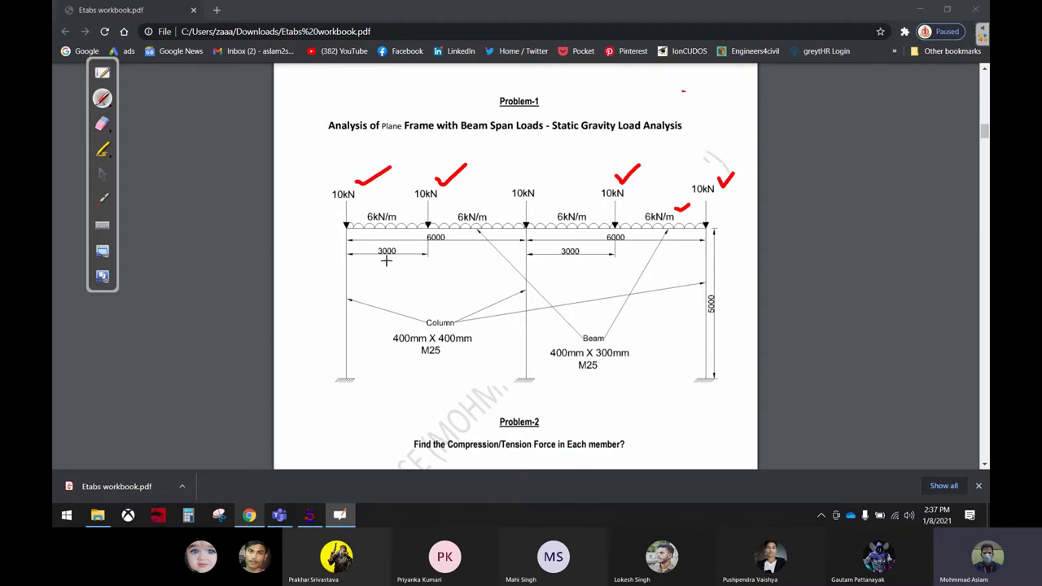
pyautogui.moveTo(312, 302); pyautogui.dragTo(345, 283)
# Step: Circle the 400mm X 400mm M25 column size, beam section, support, 5000 height and 6000 span
pyautogui.moveTo(483, 335); pyautogui.dragTo(491, 334)
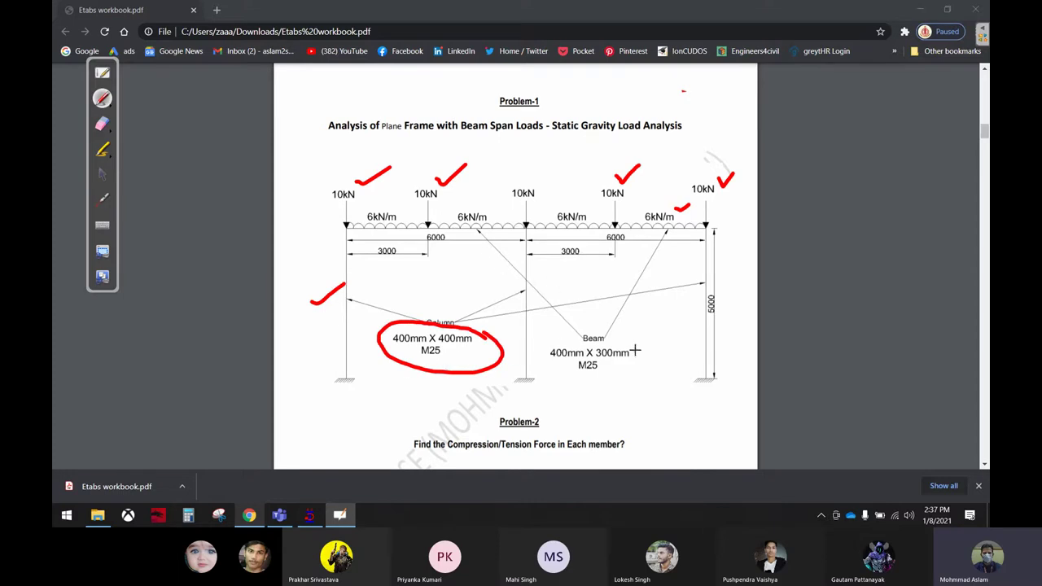
pyautogui.moveTo(617, 332)
pyautogui.mouseDown()
pyautogui.moveTo(638, 350)
pyautogui.moveTo(645, 342)
pyautogui.mouseUp()
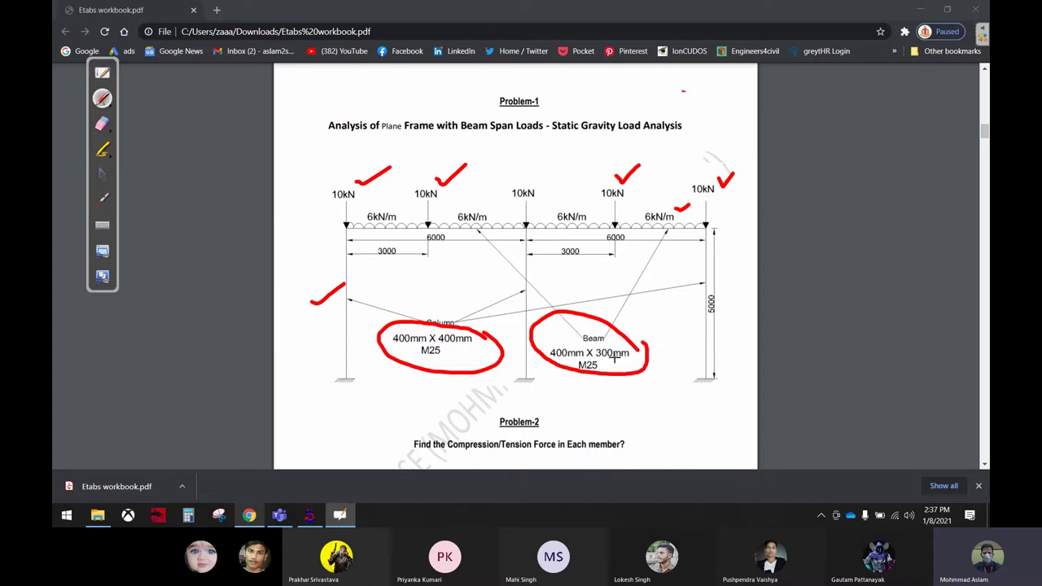
pyautogui.moveTo(563, 346)
pyautogui.mouseDown()
pyautogui.moveTo(594, 285)
pyautogui.moveTo(617, 289)
pyautogui.moveTo(655, 269)
pyautogui.mouseUp()
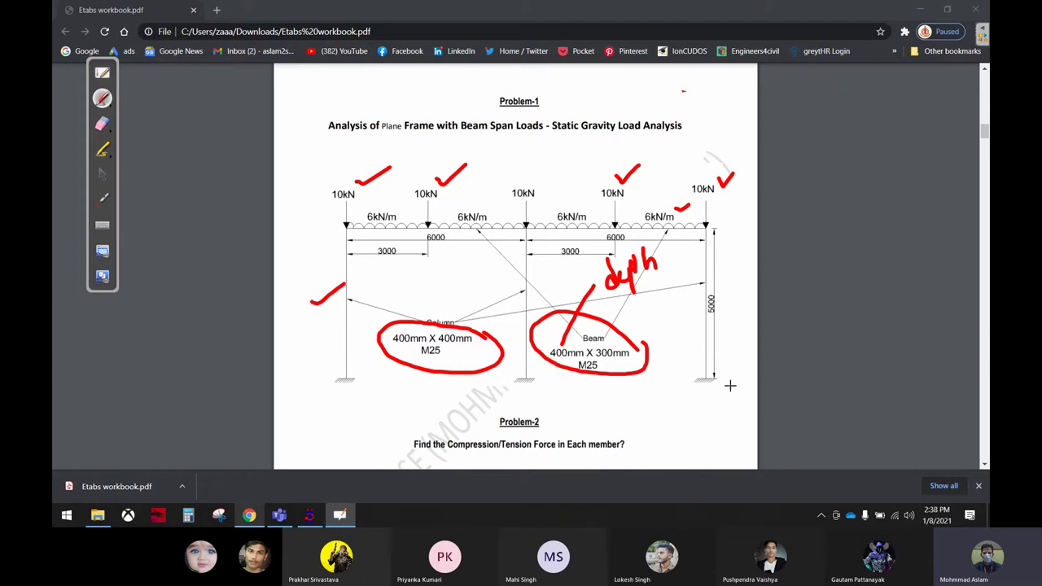
pyautogui.moveTo(718, 360); pyautogui.dragTo(729, 376)
pyautogui.moveTo(726, 309); pyautogui.dragTo(732, 291)
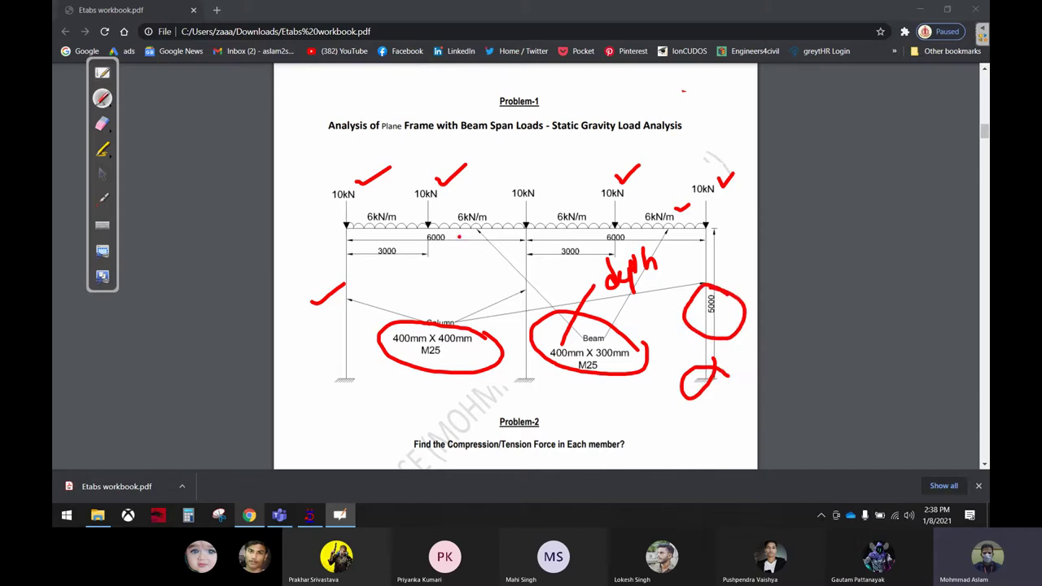
pyautogui.moveTo(459, 237); pyautogui.dragTo(460, 241)
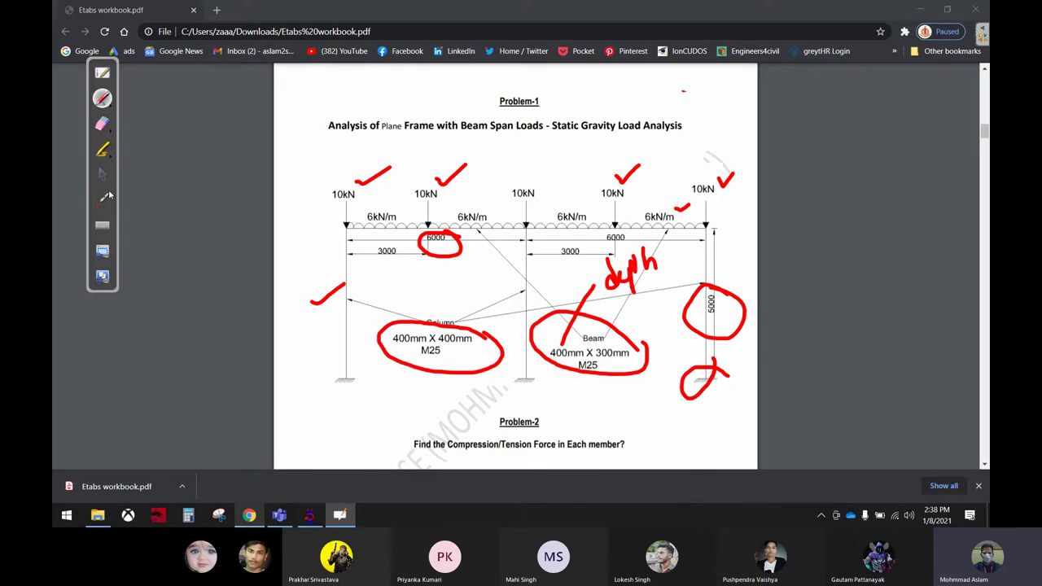
pyautogui.click(101, 173)
# Step: Erase the leftover red markings over the STAAD.Pro window
pyautogui.click(309, 514)
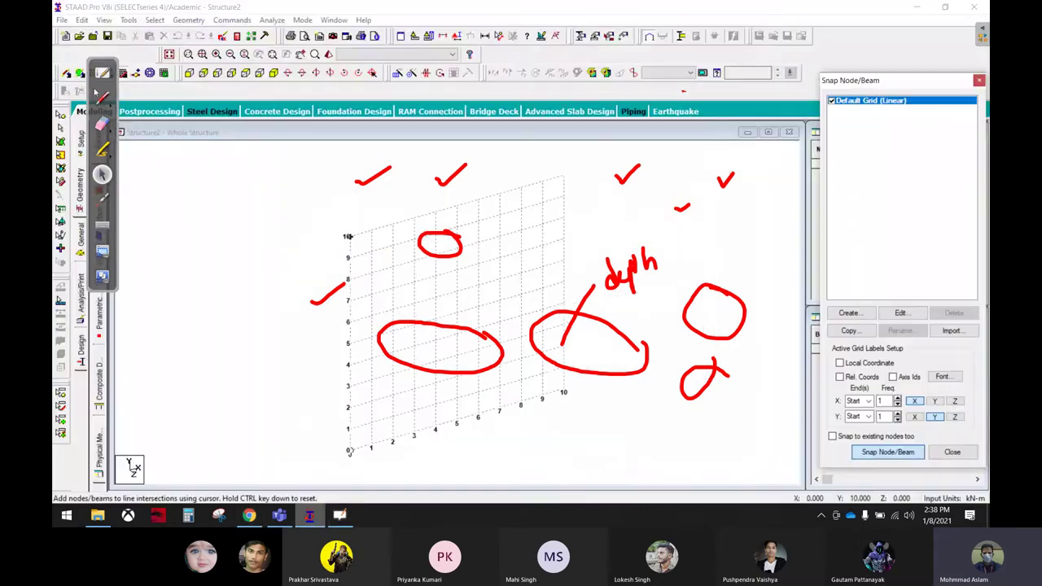
pyautogui.click(102, 124)
pyautogui.moveTo(446, 178)
pyautogui.mouseDown()
pyautogui.moveTo(682, 304)
pyautogui.moveTo(573, 325)
pyautogui.mouseUp()
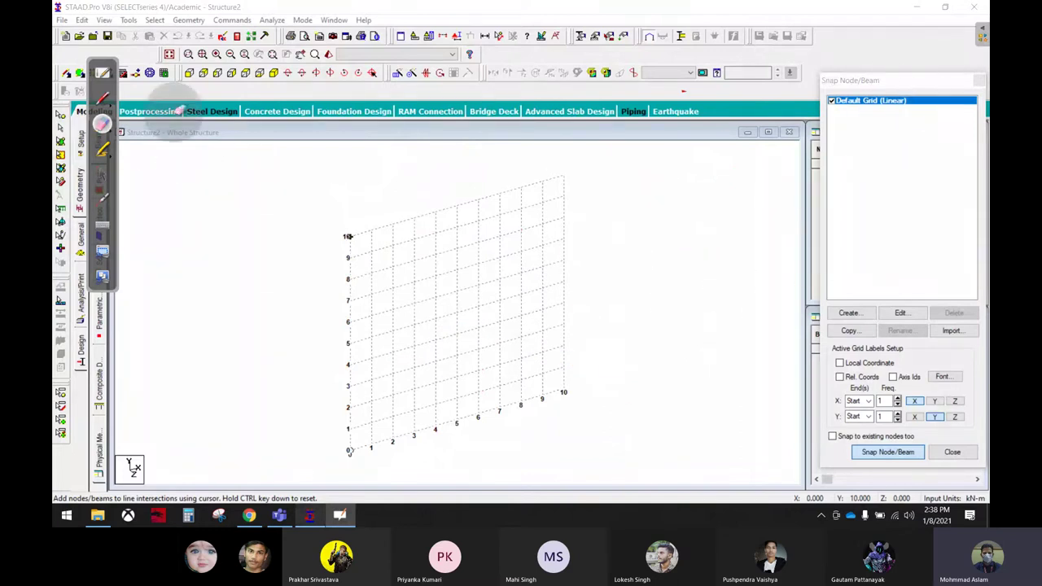
pyautogui.click(102, 174)
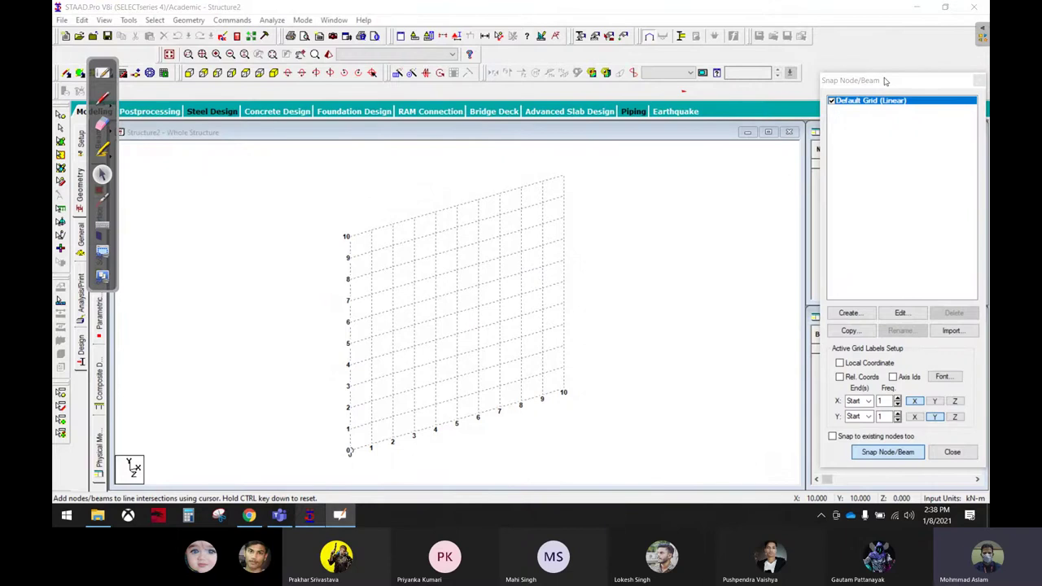
# Step: Place node 1 at the grid origin, close the snapping panel and select the node
pyautogui.click(346, 458)
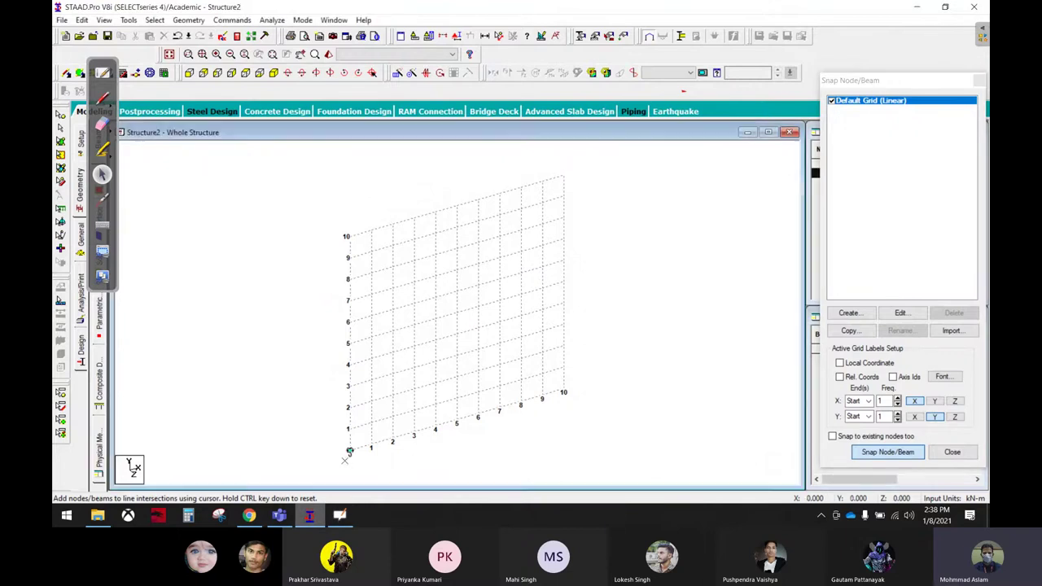
pyautogui.click(979, 80)
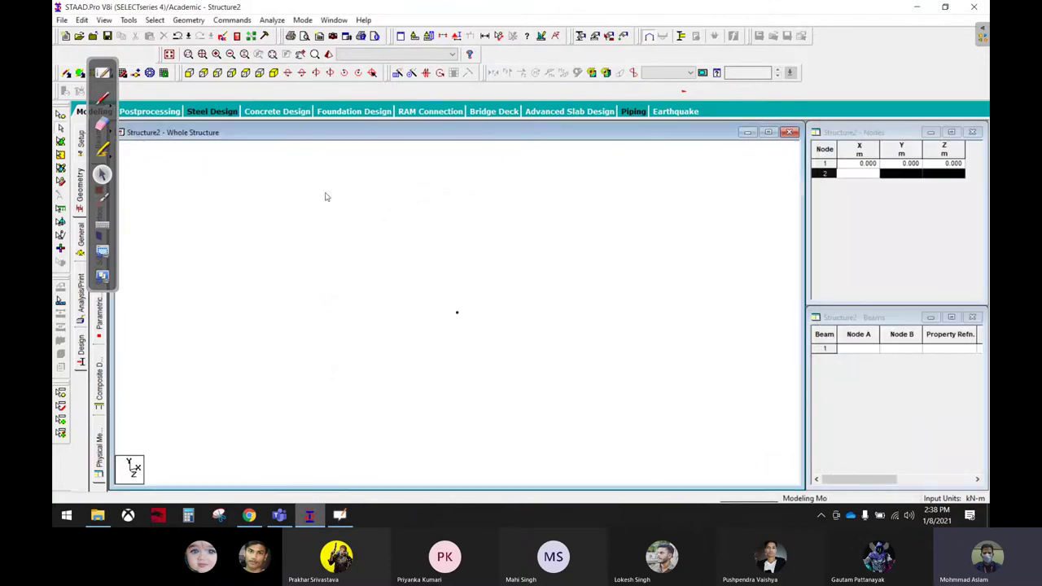
pyautogui.click(457, 312)
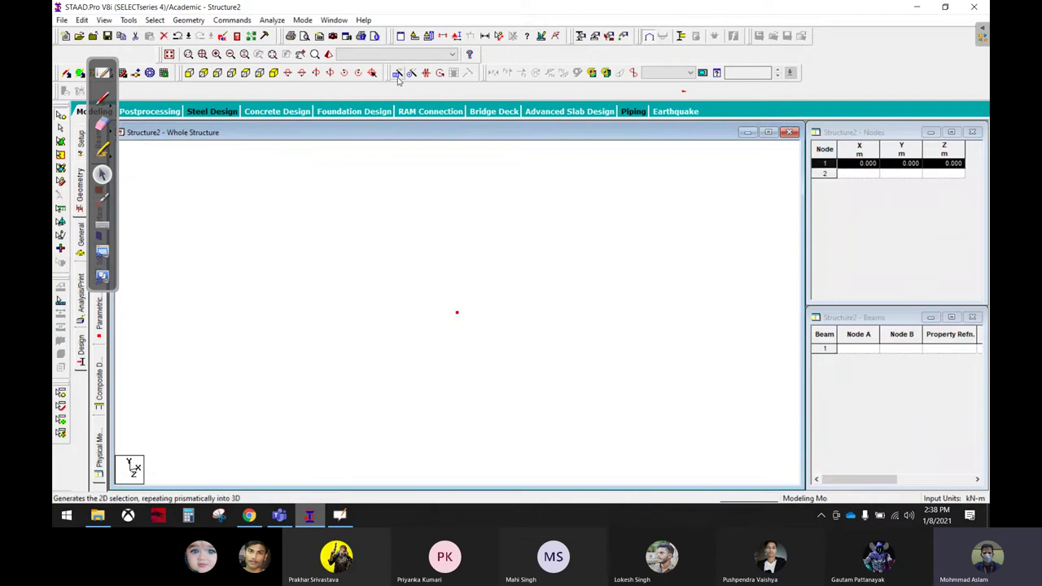
# Step: Translationally repeat node 1 by 6 m along global Y to create node 2 and beam 1
pyautogui.click(398, 74)
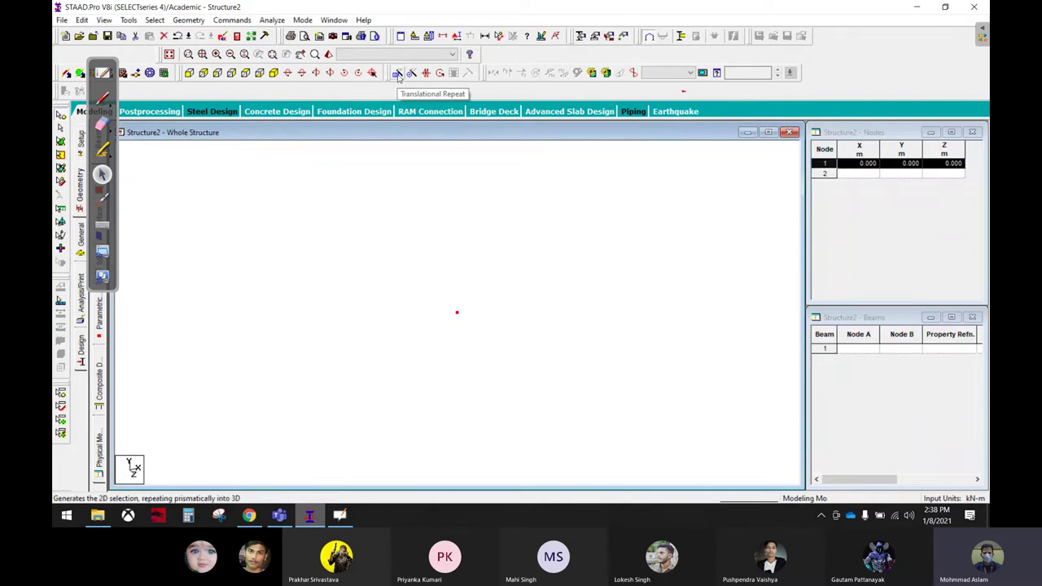
pyautogui.moveTo(537, 183); pyautogui.dragTo(585, 50)
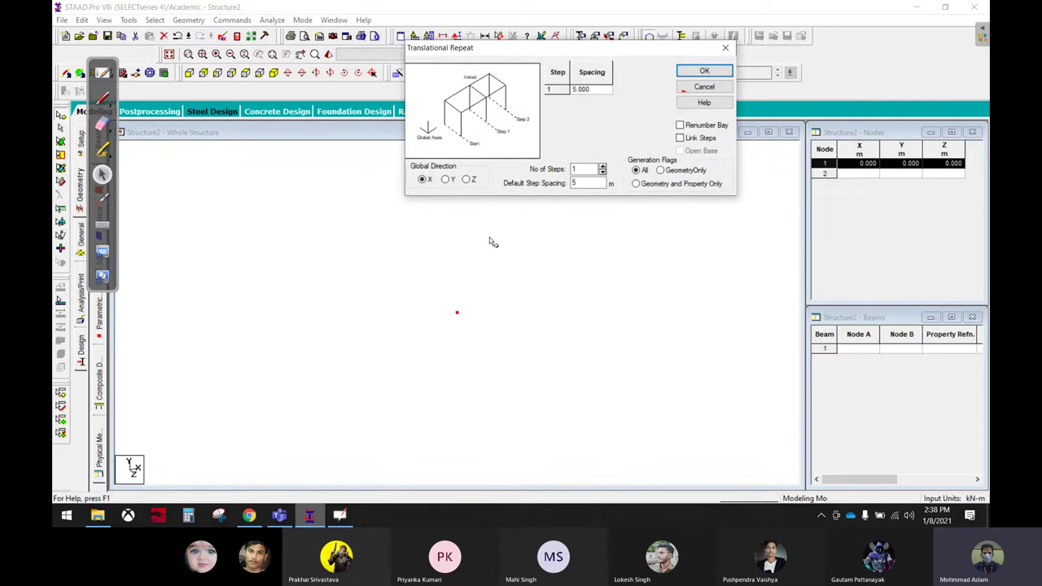
pyautogui.click(446, 179)
pyautogui.doubleClick(579, 183)
pyautogui.write('6')
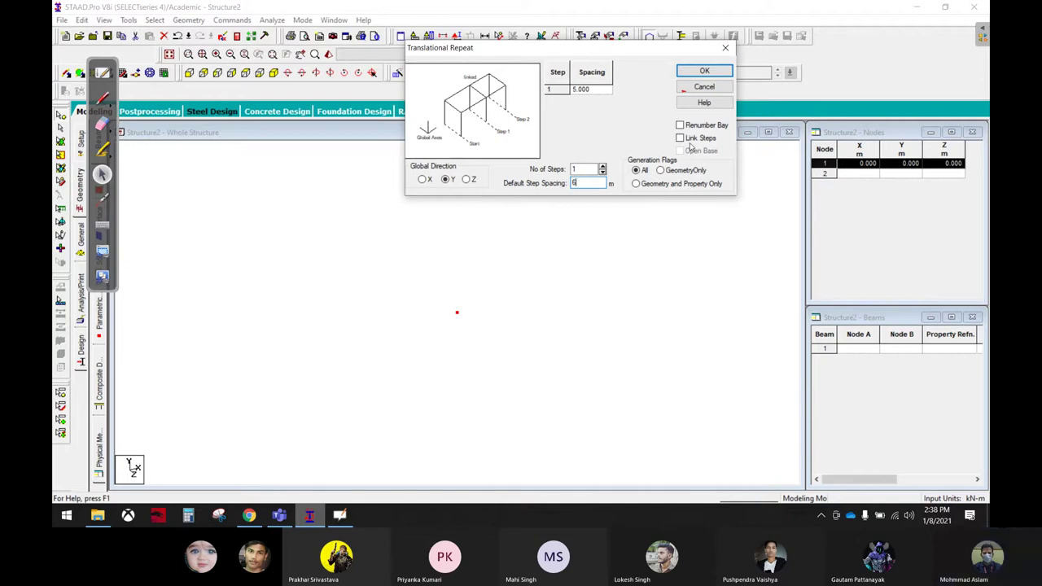
pyautogui.click(704, 71)
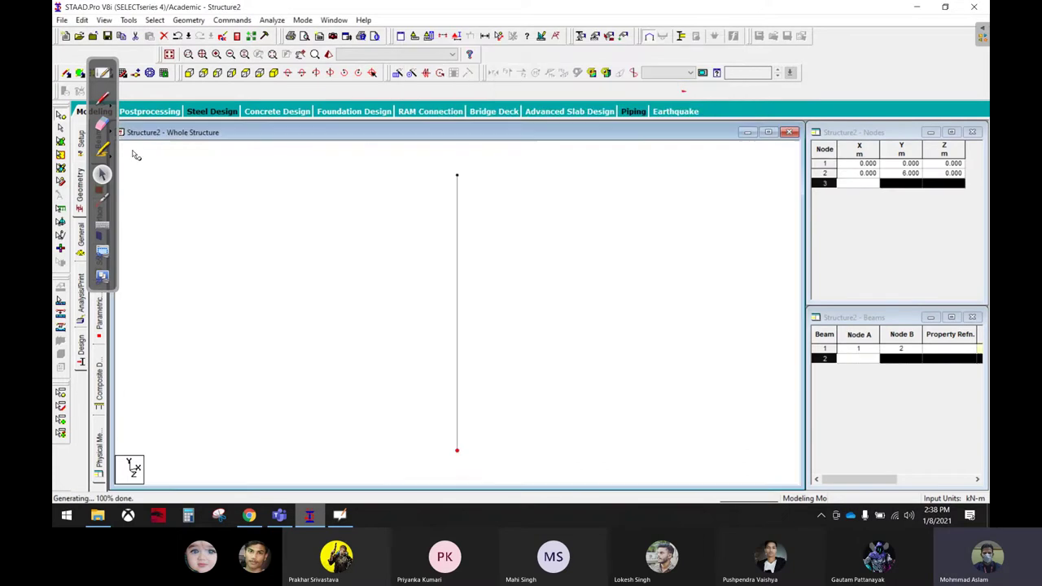
pyautogui.click(457, 246)
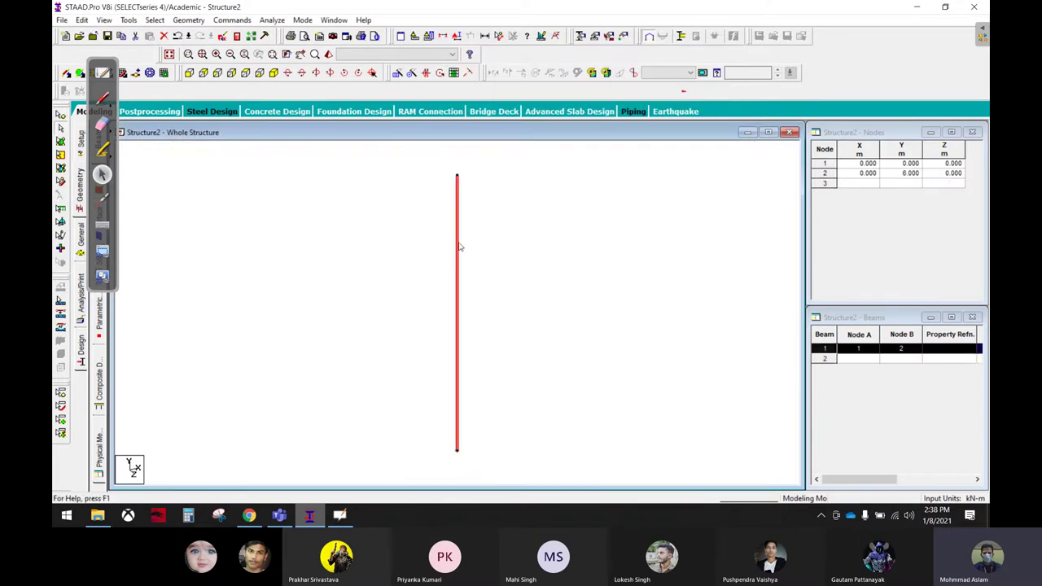
pyautogui.click(102, 98)
pyautogui.moveTo(468, 172)
pyautogui.mouseDown()
pyautogui.moveTo(571, 178)
pyautogui.moveTo(545, 192)
pyautogui.mouseUp()
pyautogui.moveTo(609, 167)
pyautogui.mouseDown()
pyautogui.moveTo(631, 168)
pyautogui.moveTo(615, 192)
pyautogui.mouseUp()
pyautogui.moveTo(664, 170)
pyautogui.mouseDown()
pyautogui.moveTo(644, 193)
pyautogui.moveTo(696, 193)
pyautogui.mouseUp()
pyautogui.moveTo(568, 184); pyautogui.dragTo(592, 383)
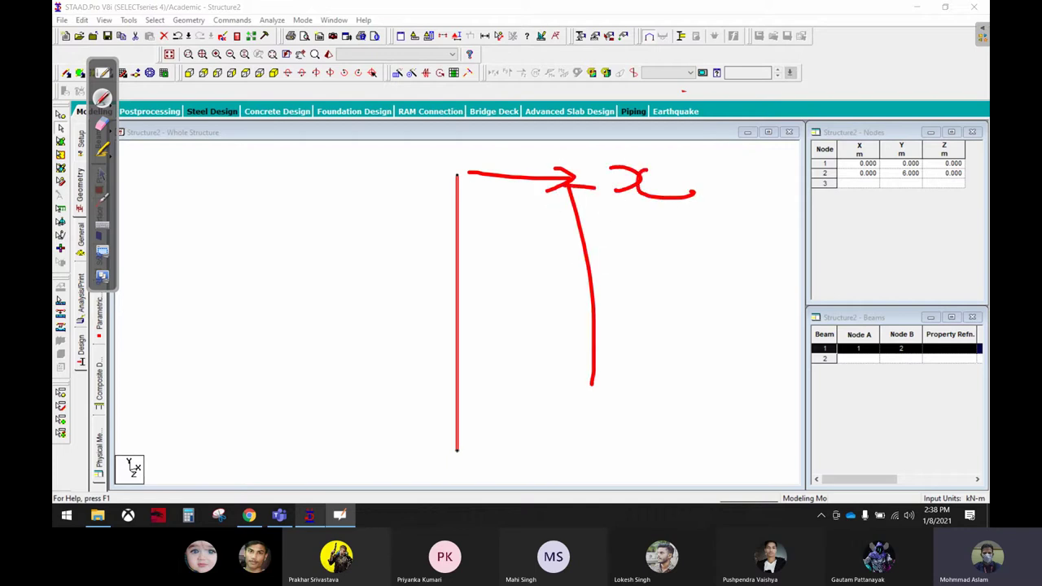
pyautogui.moveTo(570, 187); pyautogui.dragTo(696, 371)
pyautogui.moveTo(548, 215); pyautogui.dragTo(619, 197)
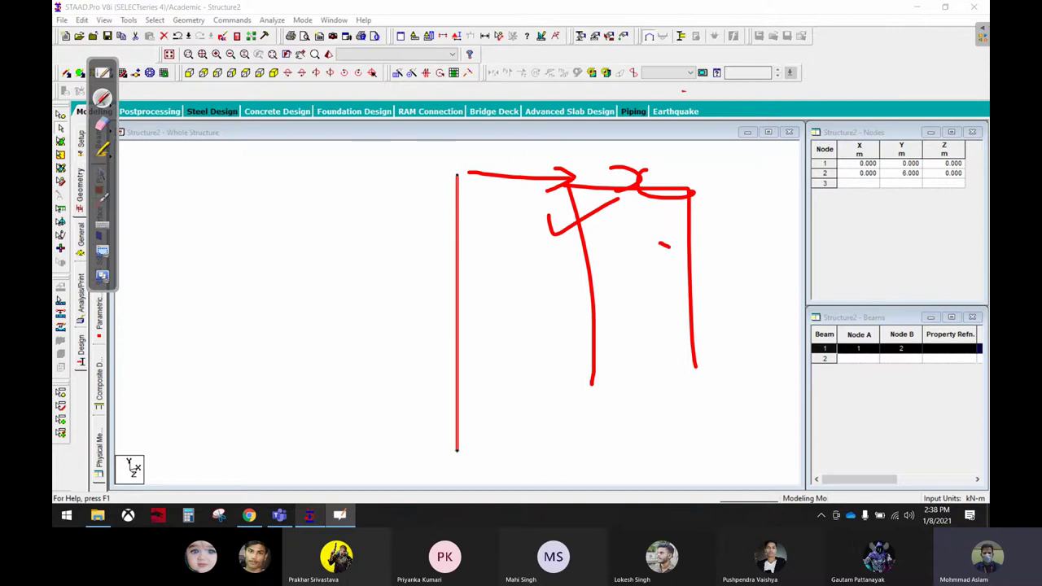
pyautogui.moveTo(660, 244); pyautogui.dragTo(765, 230)
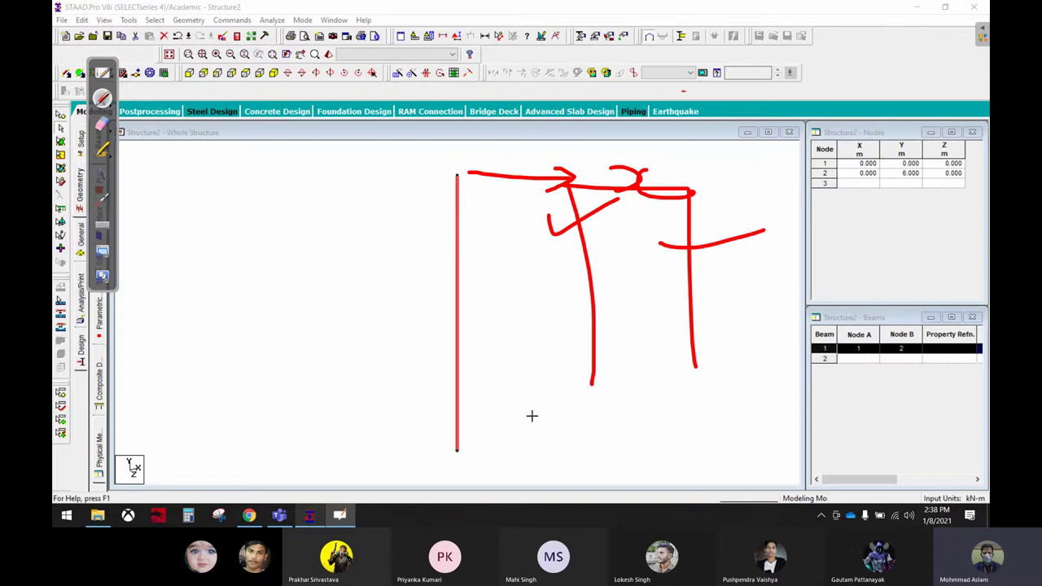
pyautogui.moveTo(480, 447); pyautogui.dragTo(702, 377)
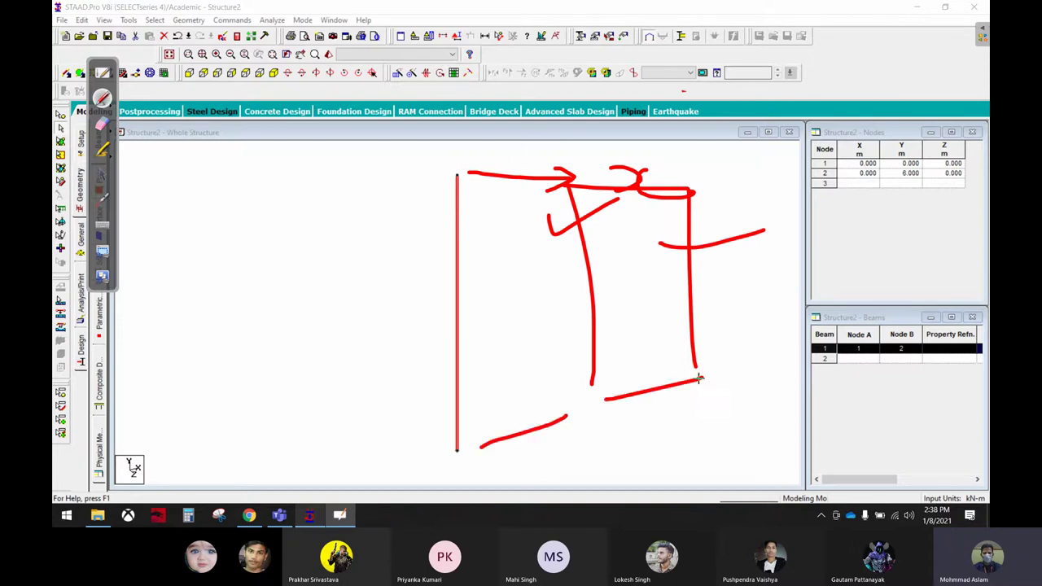
pyautogui.click(102, 124)
pyautogui.moveTo(561, 183)
pyautogui.mouseDown()
pyautogui.moveTo(600, 198)
pyautogui.moveTo(493, 282)
pyautogui.moveTo(692, 333)
pyautogui.moveTo(534, 385)
pyautogui.moveTo(331, 249)
pyautogui.mouseUp()
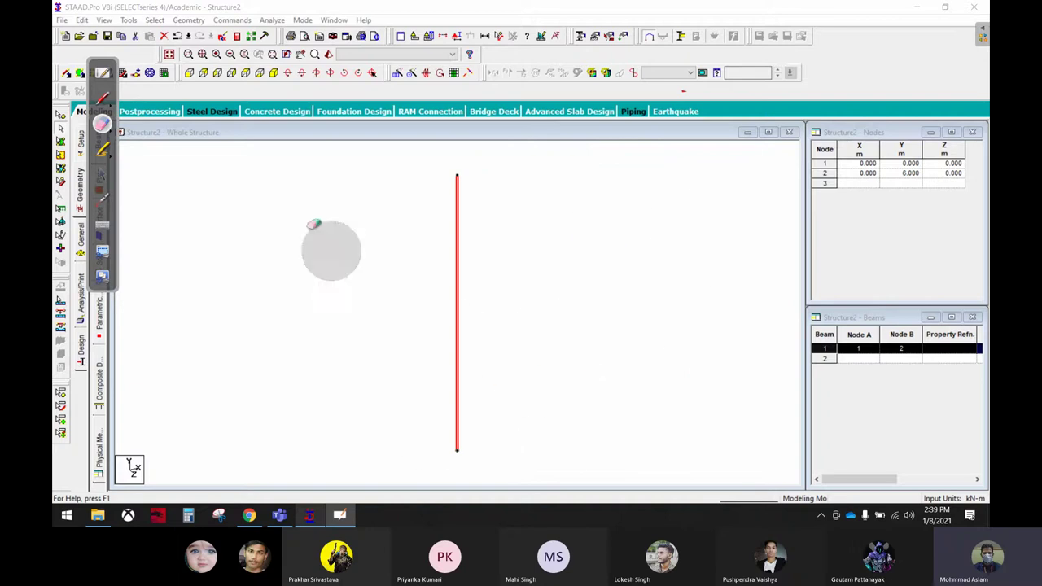
pyautogui.click(101, 175)
pyautogui.click(398, 72)
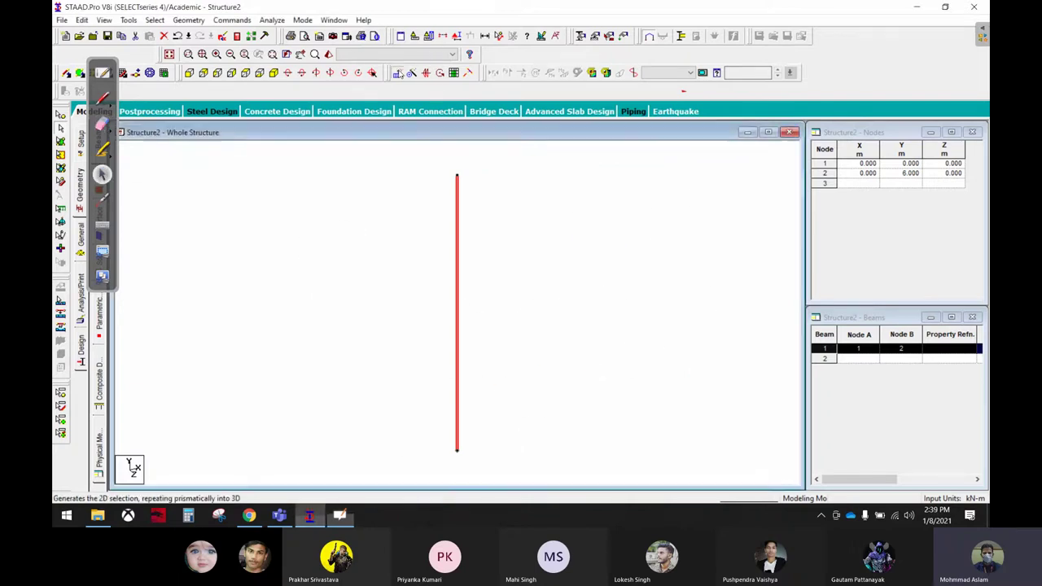
pyautogui.doubleClick(533, 302)
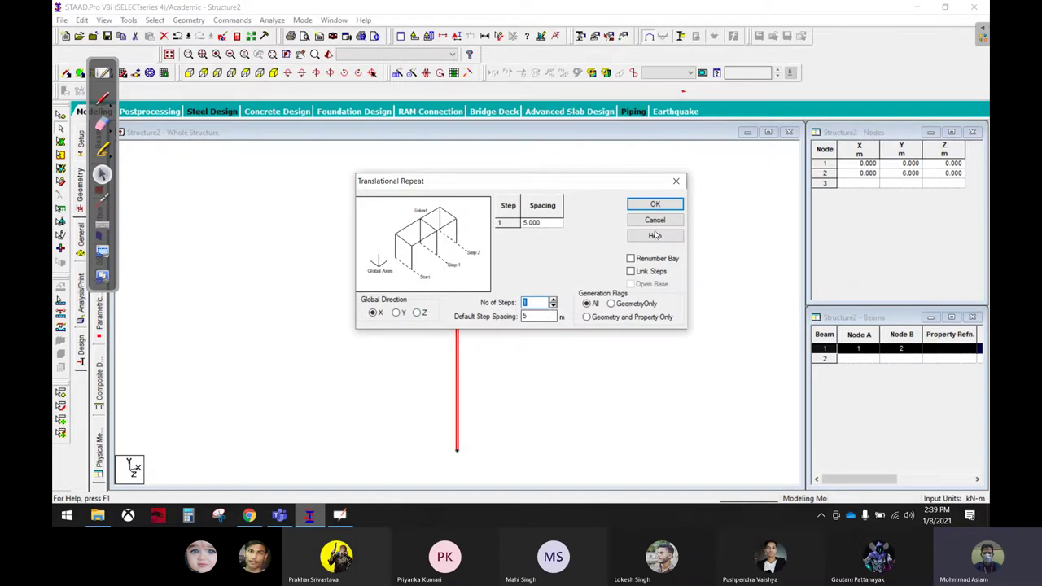
pyautogui.click(654, 205)
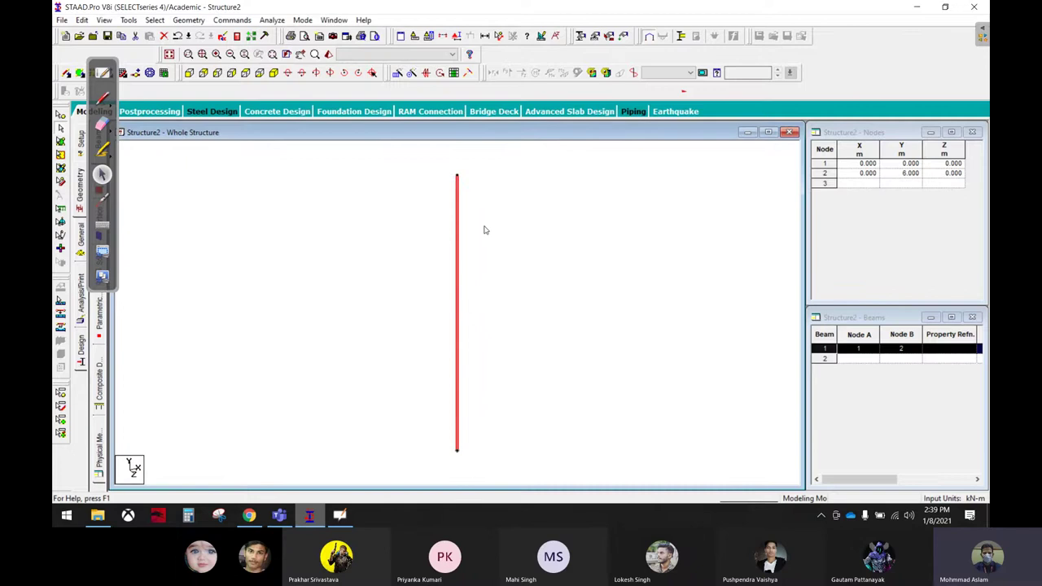
pyautogui.click(544, 233)
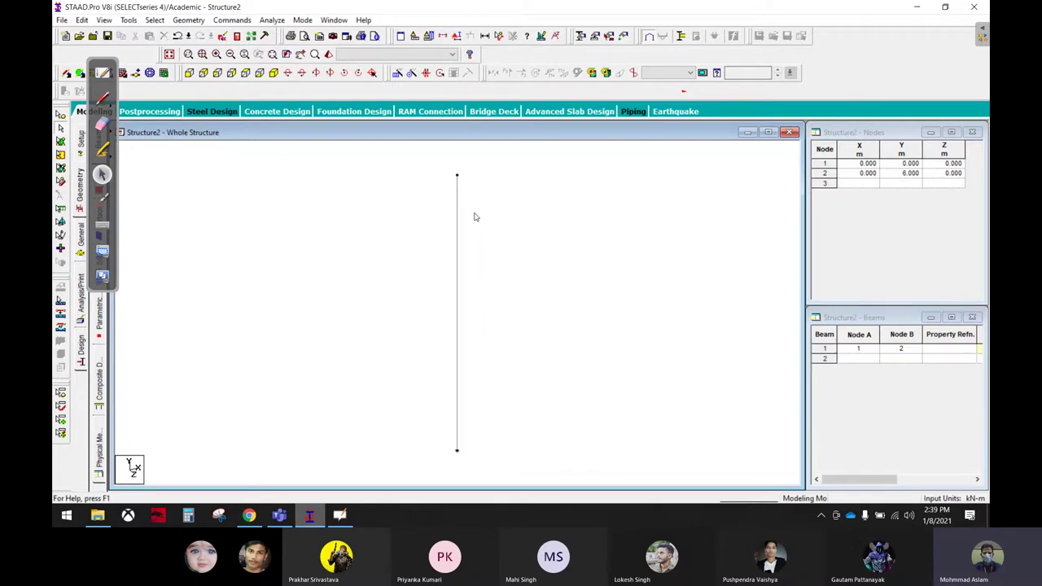
# Step: Change node 2's Y coordinate to 5 in the Nodes table
pyautogui.click(901, 174)
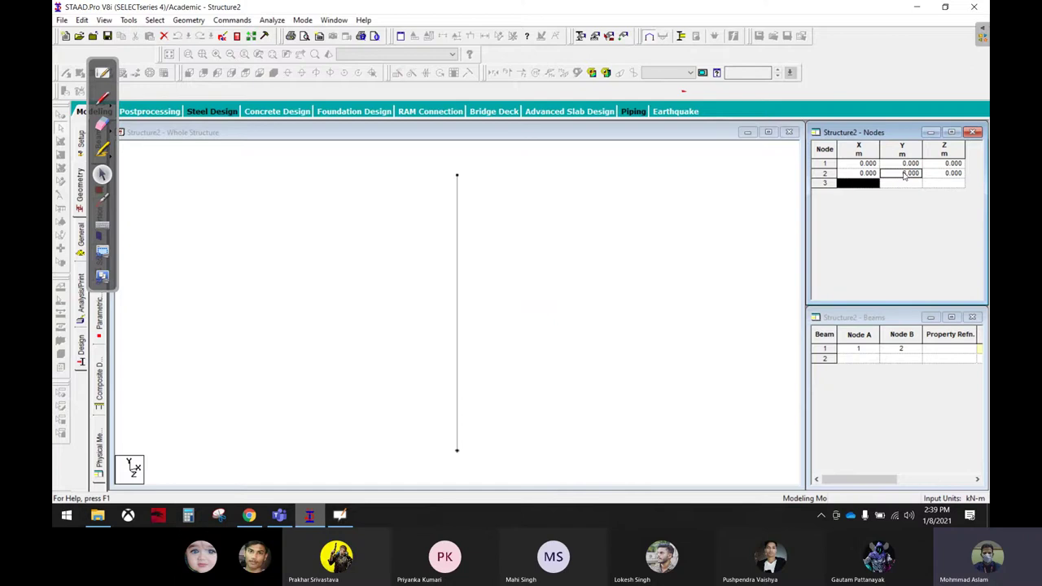
pyautogui.press('Tab')
pyautogui.click(660, 253)
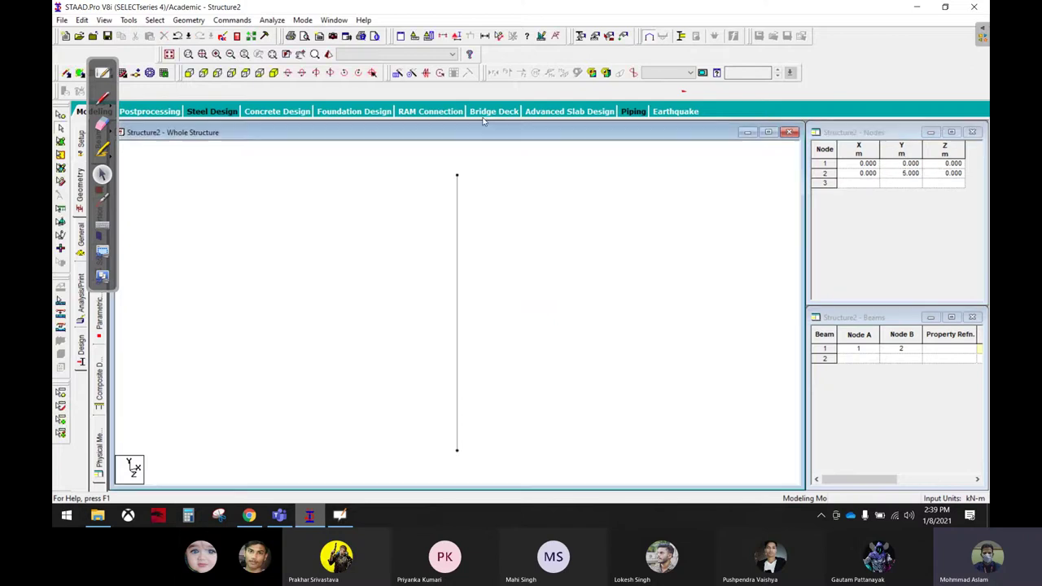
# Step: Dimension the column between its top and bottom nodes to show 5.00m
pyautogui.click(500, 36)
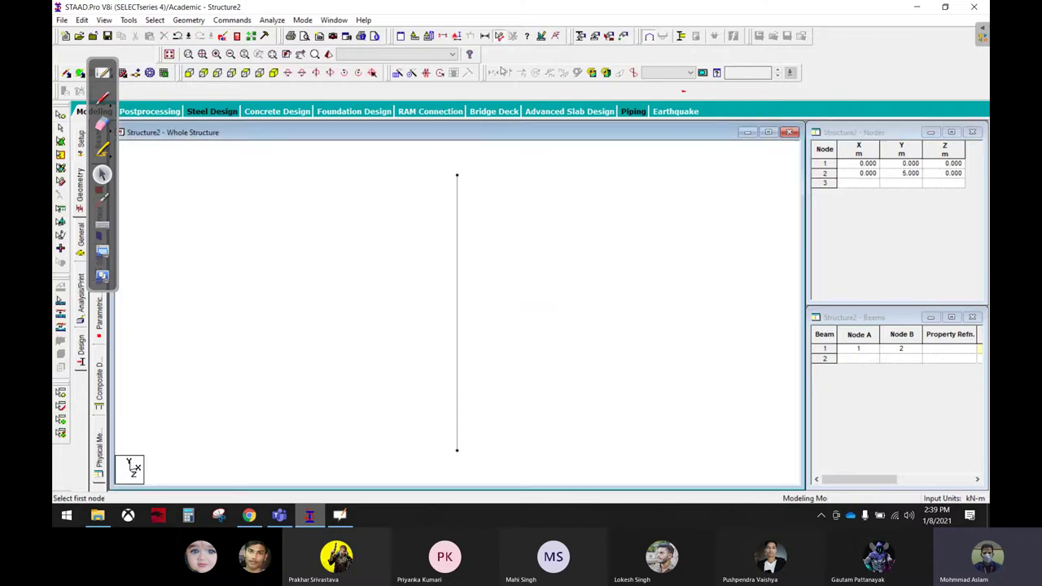
pyautogui.click(457, 176)
pyautogui.click(456, 449)
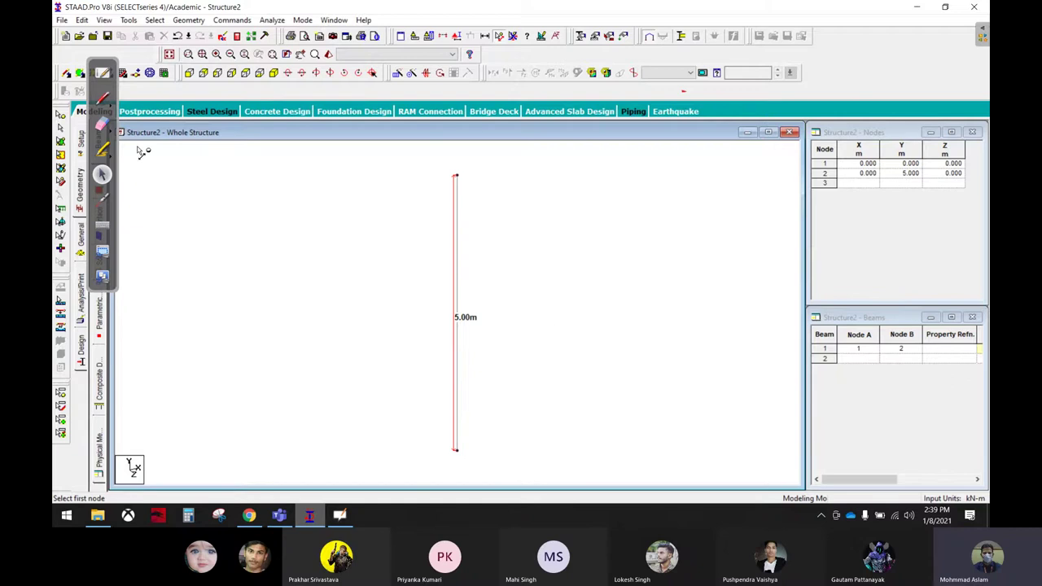
# Step: Repeat the column 2 steps along X at 6 m with Link Steps and Open Base, then view from +Z
pyautogui.click(65, 130)
pyautogui.click(457, 221)
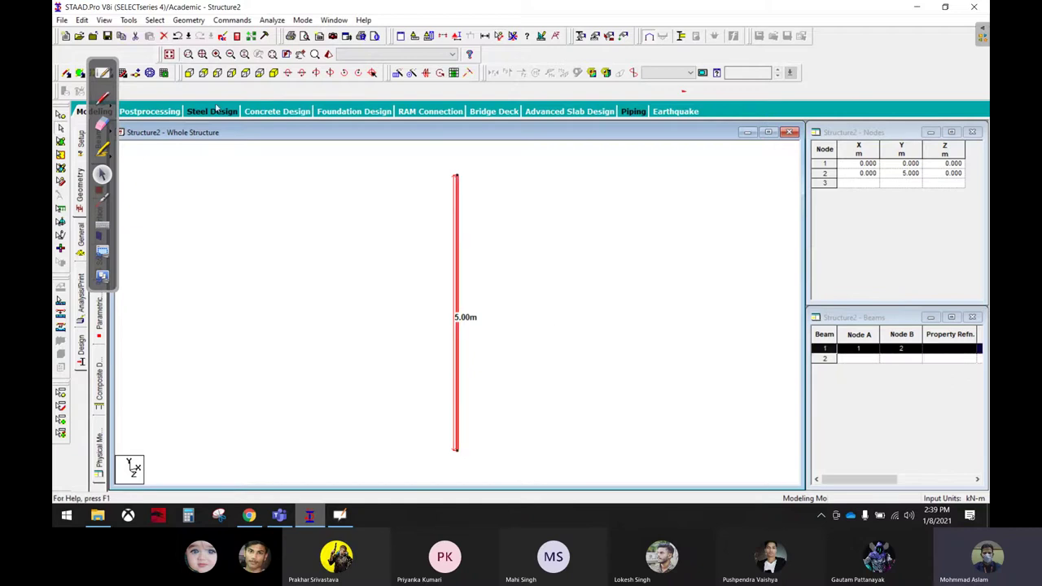
pyautogui.click(397, 72)
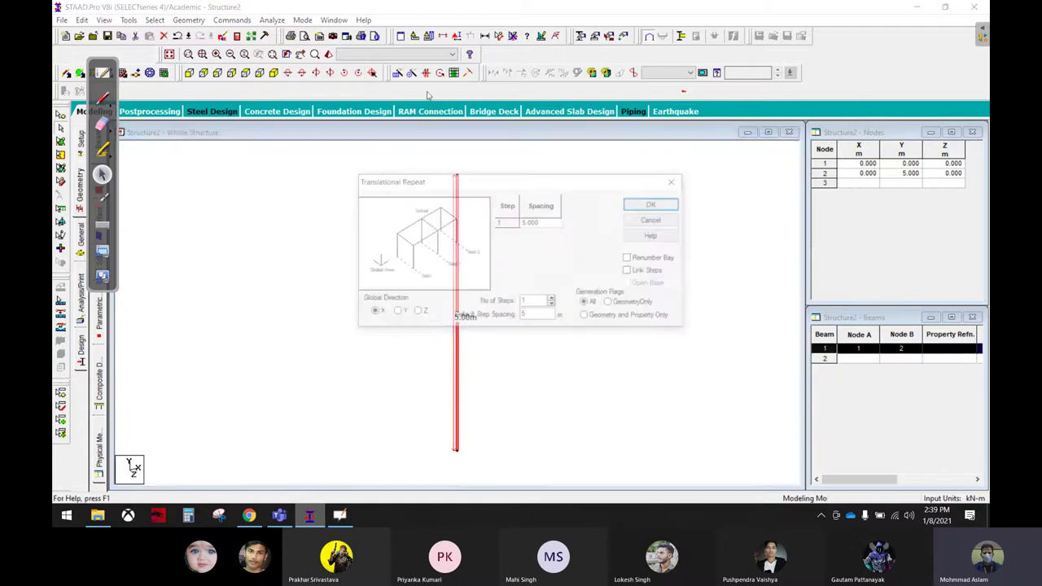
pyautogui.click(552, 300)
pyautogui.press('Tab')
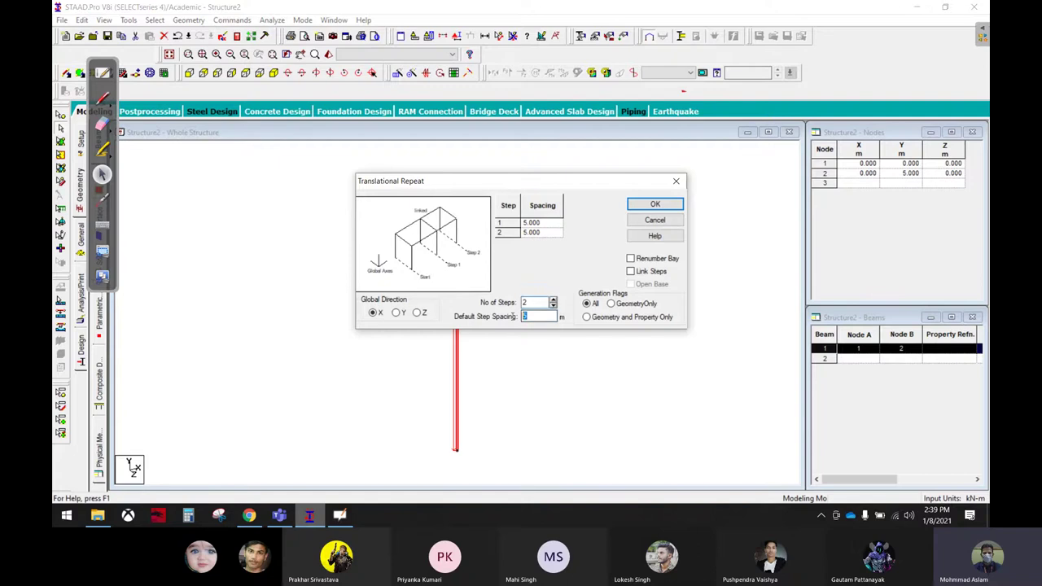
pyautogui.write('6')
pyautogui.click(651, 271)
pyautogui.click(646, 288)
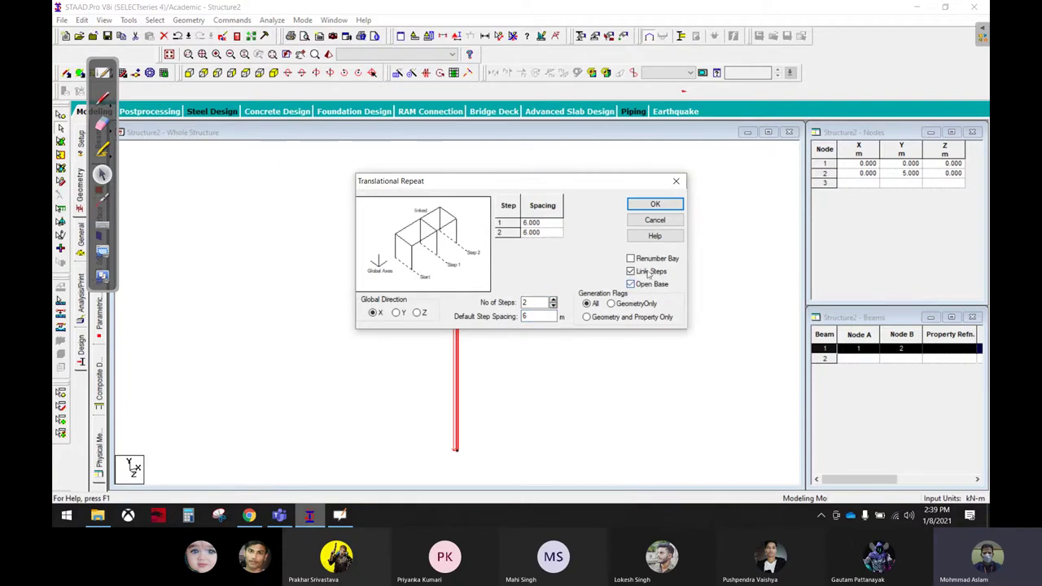
pyautogui.click(663, 207)
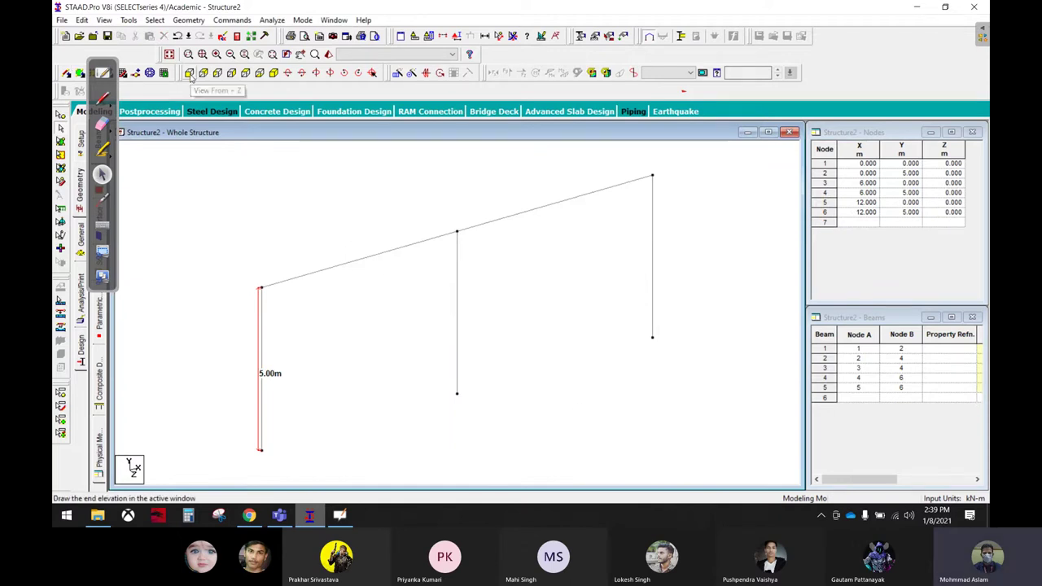
pyautogui.click(190, 72)
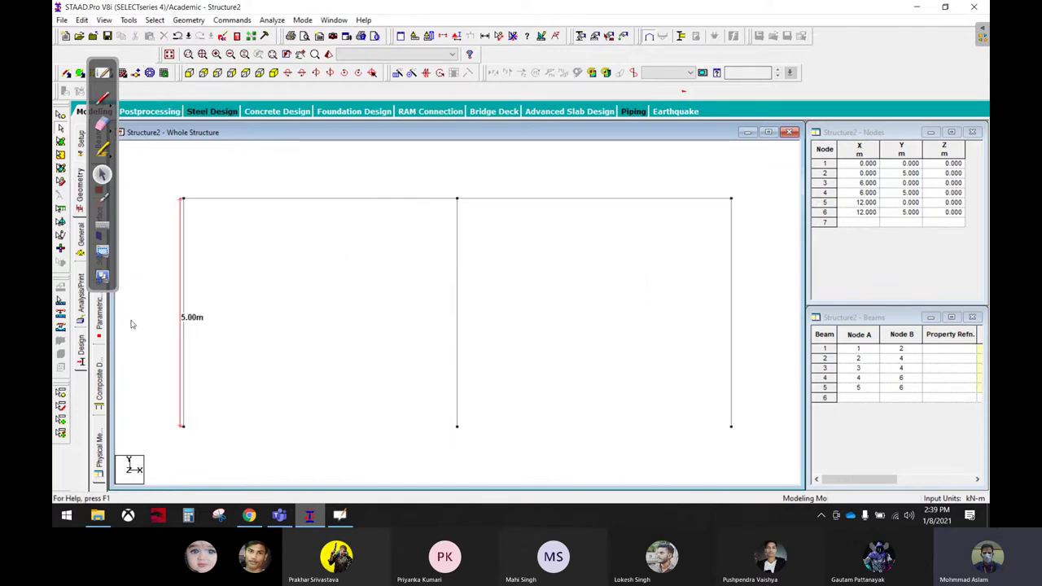
pyautogui.moveTo(92, 87)
pyautogui.mouseDown()
pyautogui.moveTo(126, 95)
pyautogui.moveTo(913, 55)
pyautogui.mouseUp()
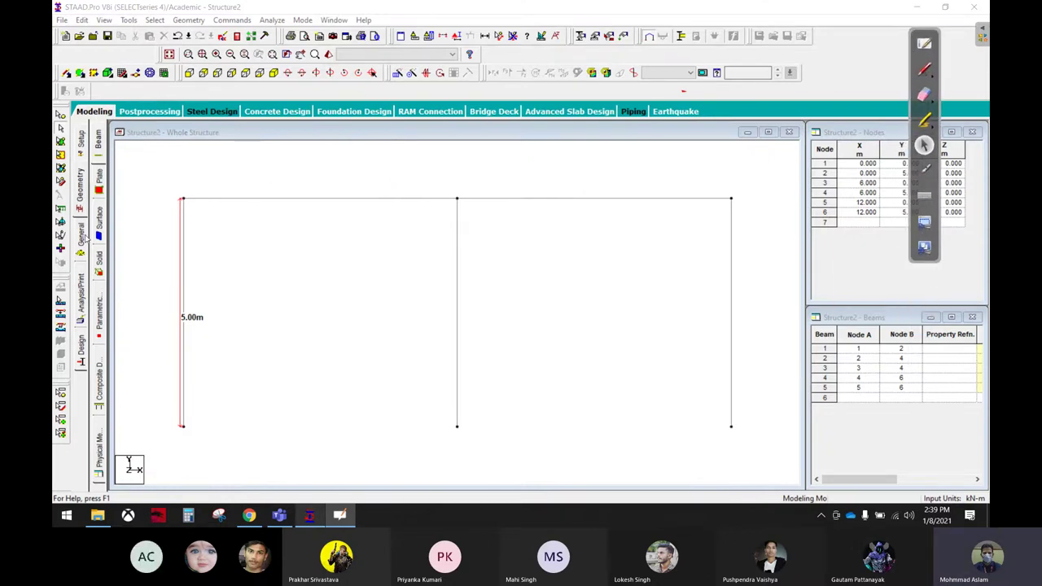
# Step: Create a fixed support as Support 2
pyautogui.click(85, 236)
pyautogui.click(98, 234)
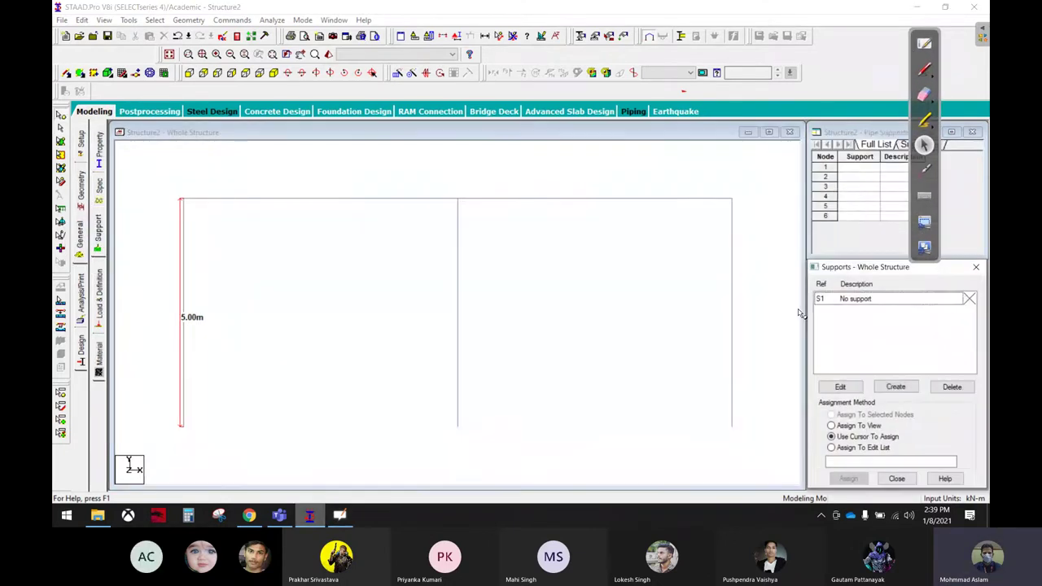
pyautogui.click(899, 384)
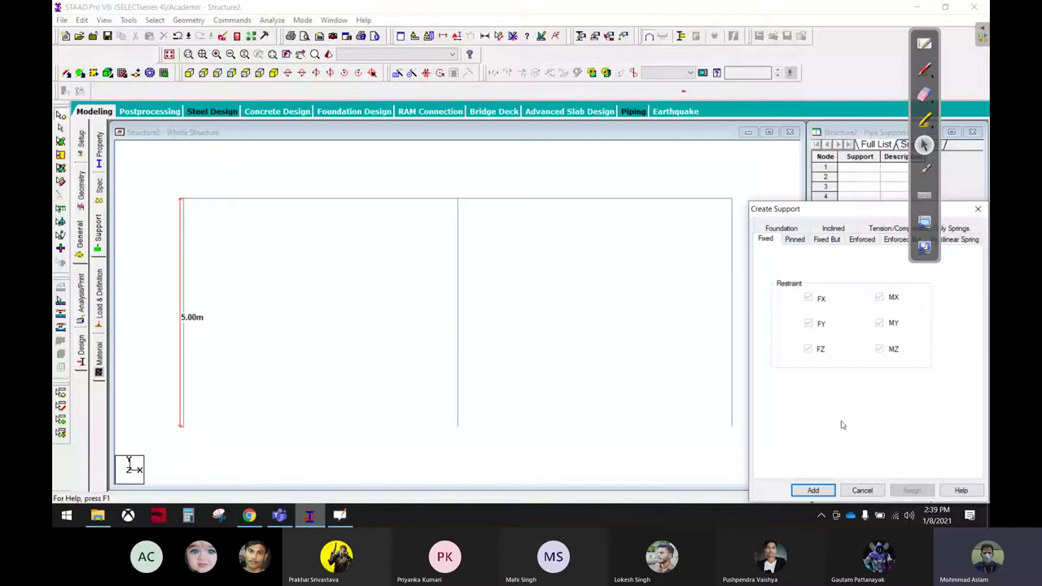
pyautogui.click(813, 490)
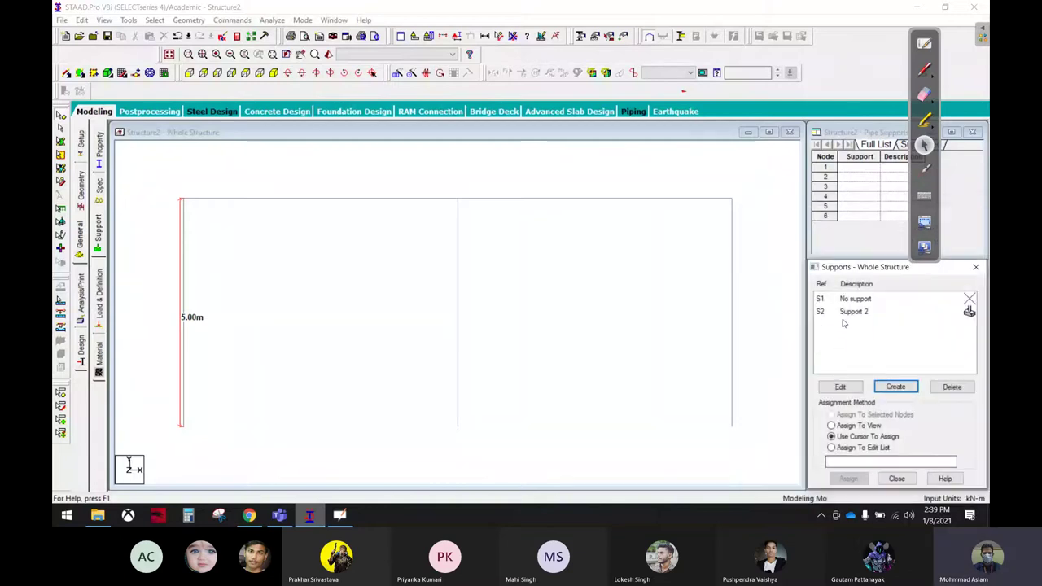
# Step: Assign Support 2 to the three base nodes 1, 3 and 5
pyautogui.click(846, 312)
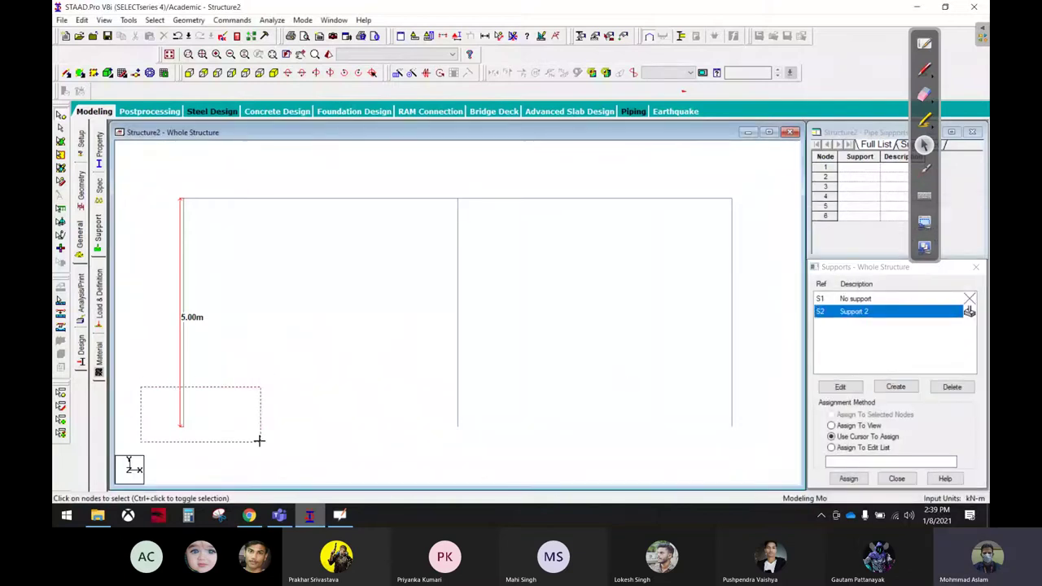
pyautogui.moveTo(142, 392); pyautogui.dragTo(761, 453)
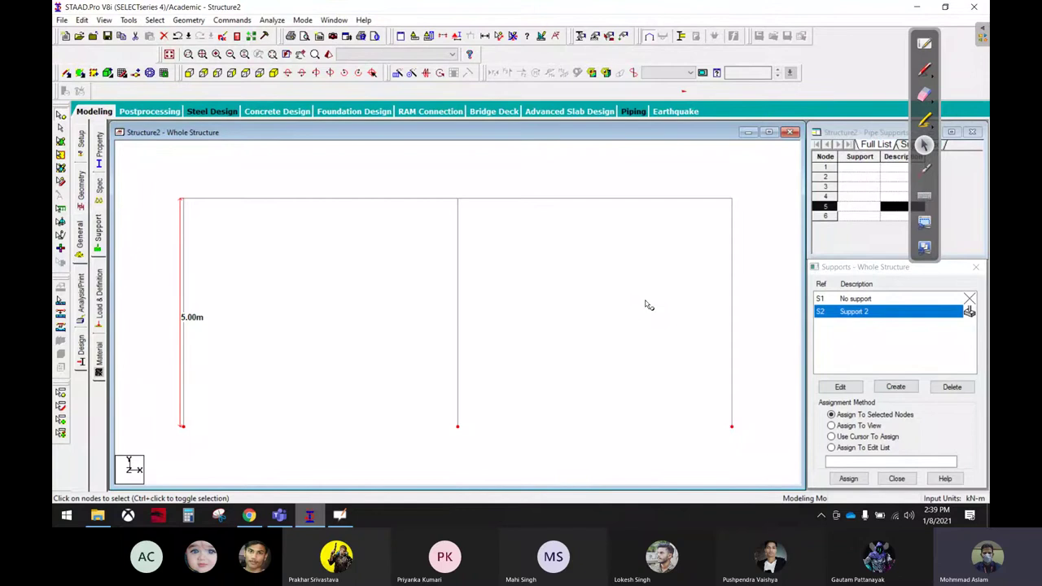
pyautogui.moveTo(140, 393); pyautogui.dragTo(765, 450)
pyautogui.click(863, 478)
pyautogui.click(902, 407)
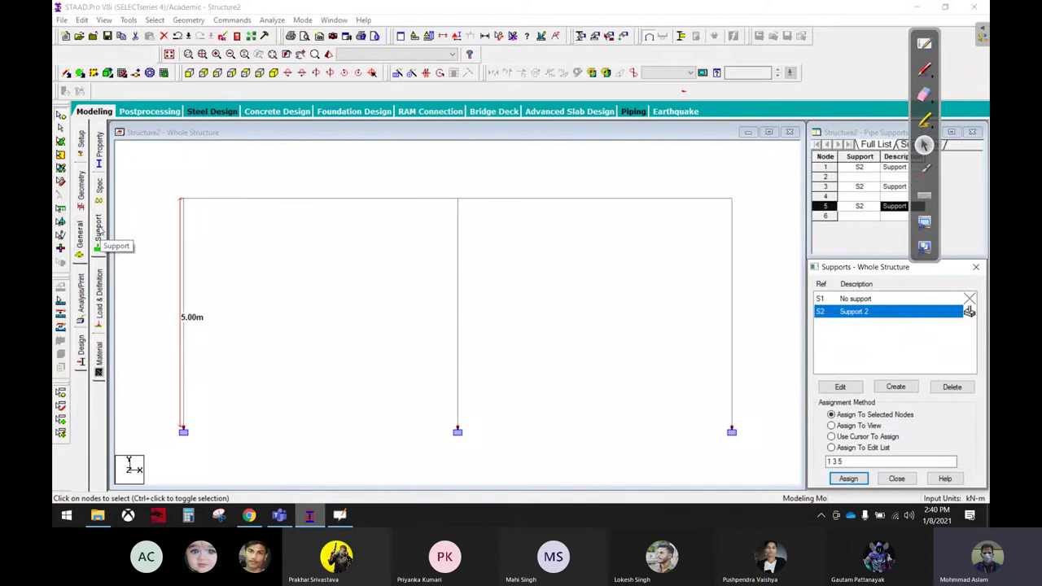
pyautogui.click(103, 145)
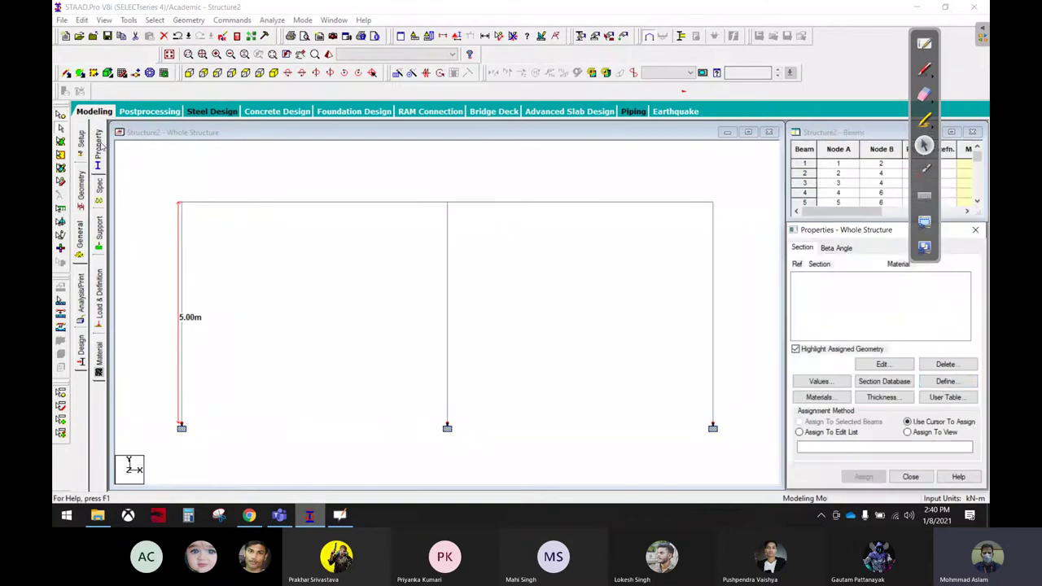
# Step: Add a rectangular concrete section with YD 0.4 and ZD 0.4
pyautogui.click(942, 383)
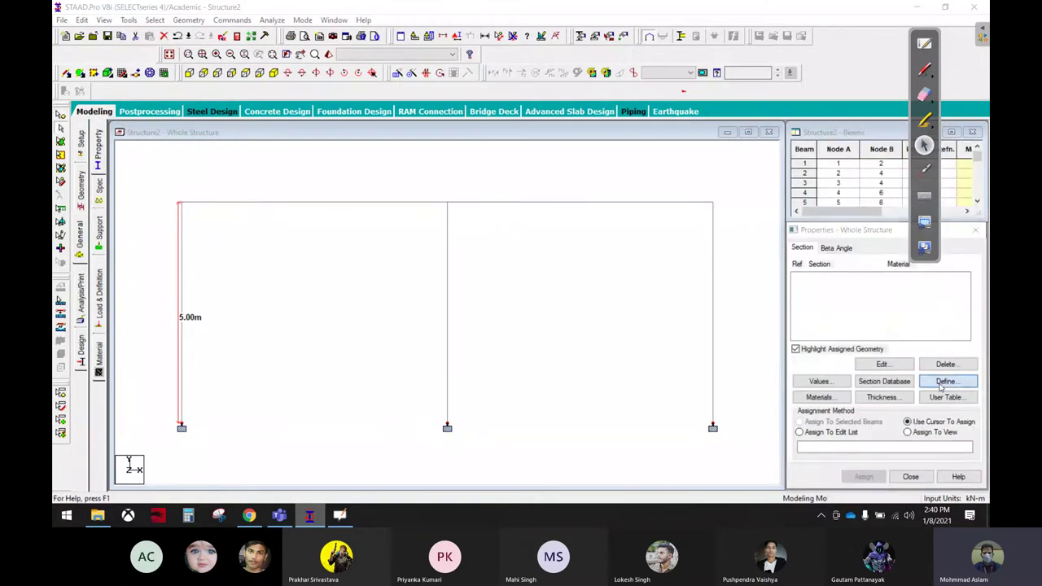
pyautogui.click(340, 161)
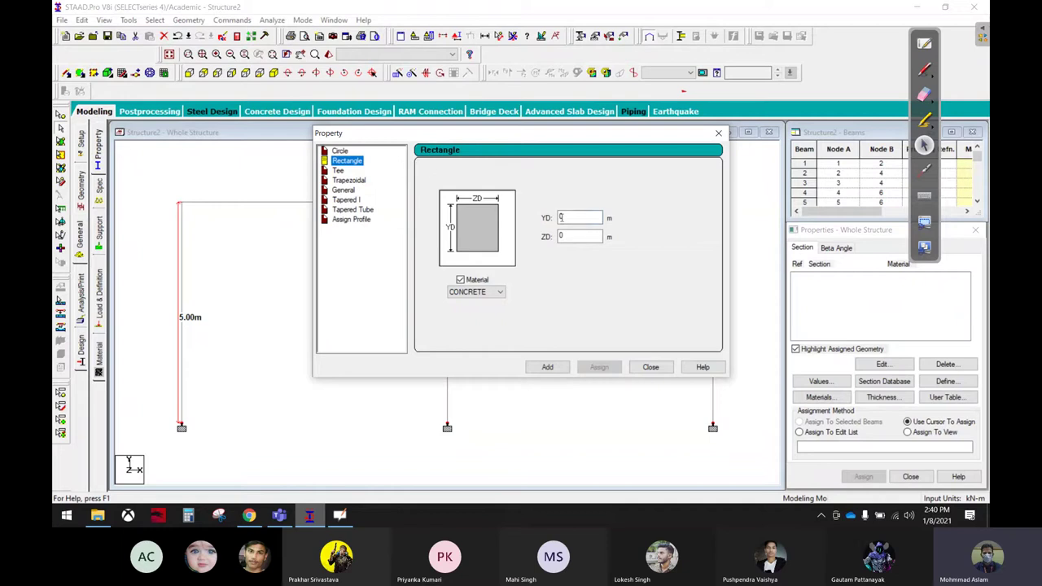
pyautogui.doubleClick(560, 217)
pyautogui.write('00')
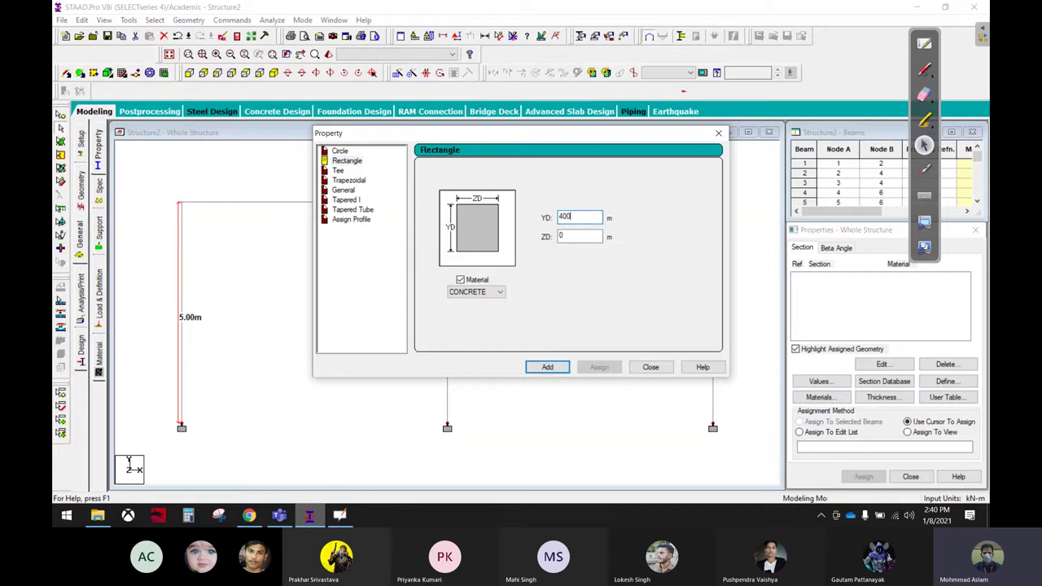
pyautogui.doubleClick(576, 235)
pyautogui.write('400')
pyautogui.hotkey('shift', 'Tab')
pyautogui.write('0.4')
pyautogui.press('Tab')
pyautogui.write('0')
pyautogui.write('.4')
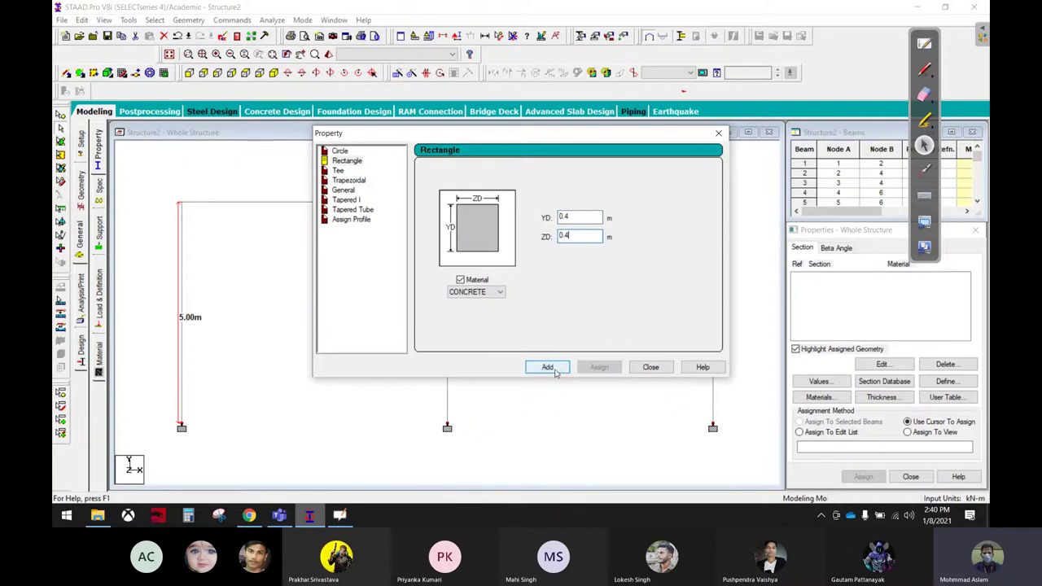
pyautogui.click(554, 368)
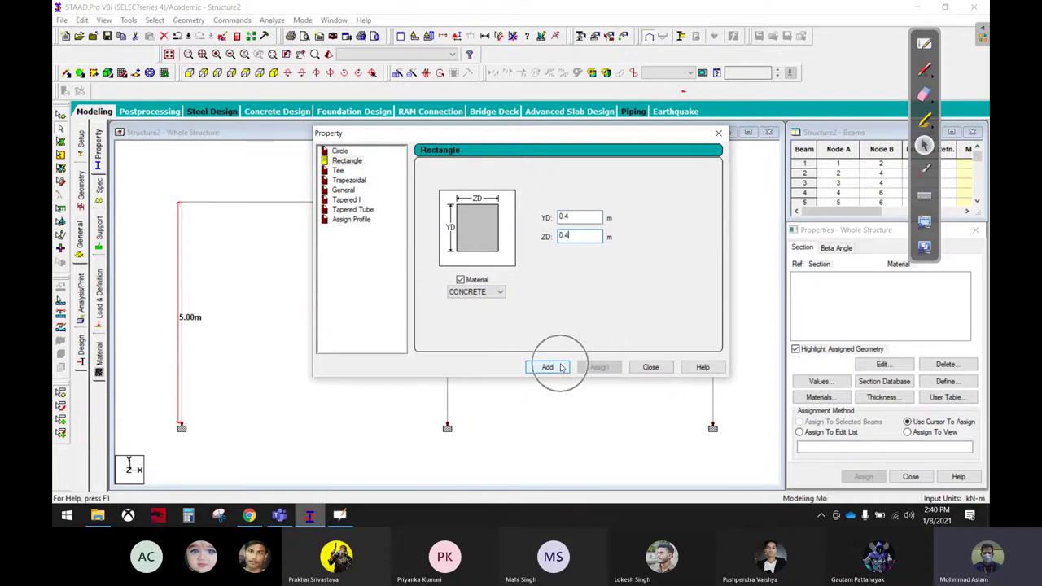
# Step: Add a second rectangular section with ZD changed to 0.3 and close the window
pyautogui.doubleClick(577, 241)
pyautogui.write('0.3')
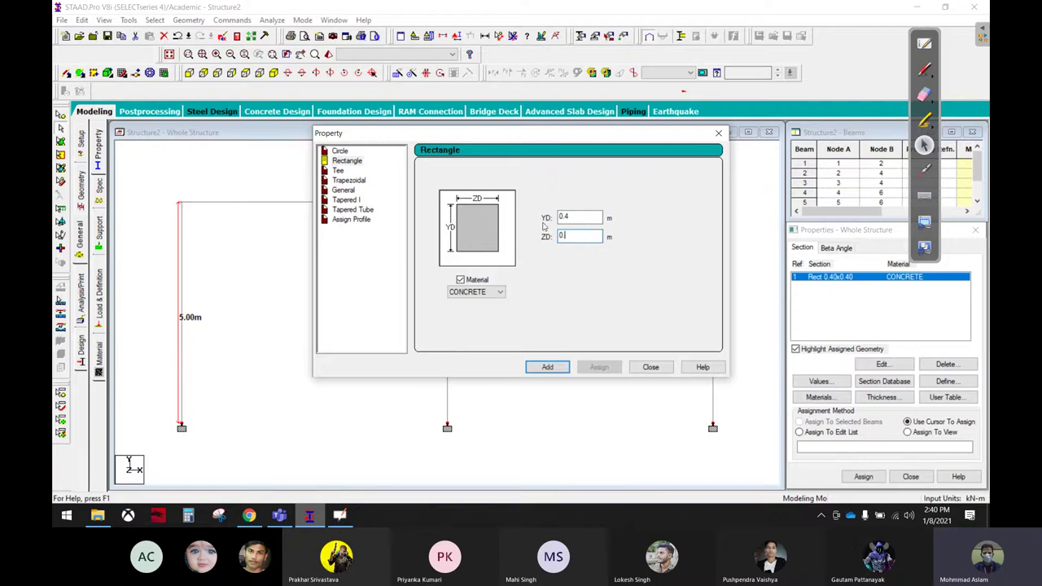
pyautogui.click(547, 367)
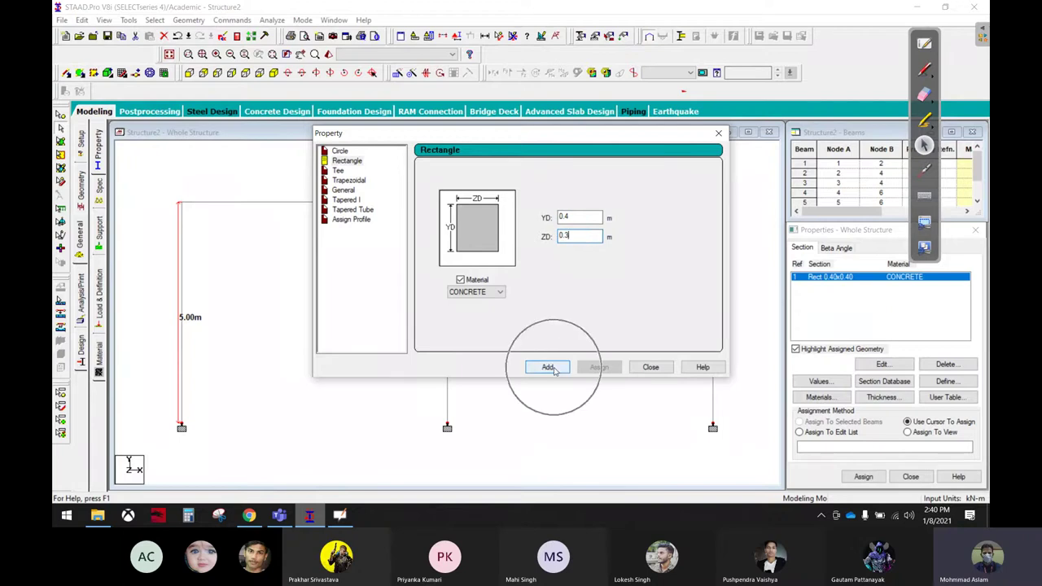
pyautogui.click(650, 367)
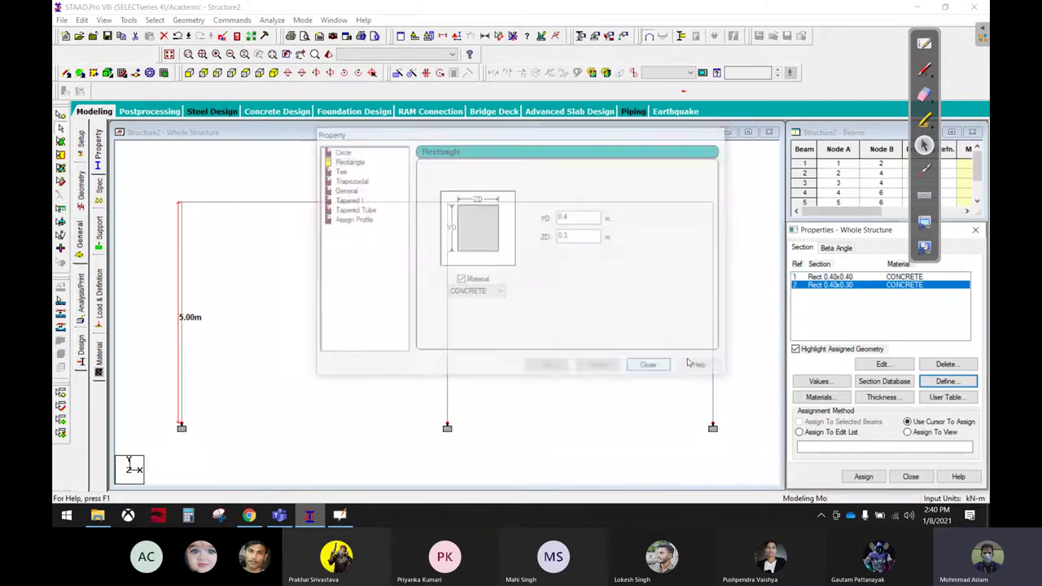
pyautogui.click(844, 277)
# Step: Draw red arrows from the Rect 0.40x0.40 row to the left, middle and right columns
pyautogui.click(921, 70)
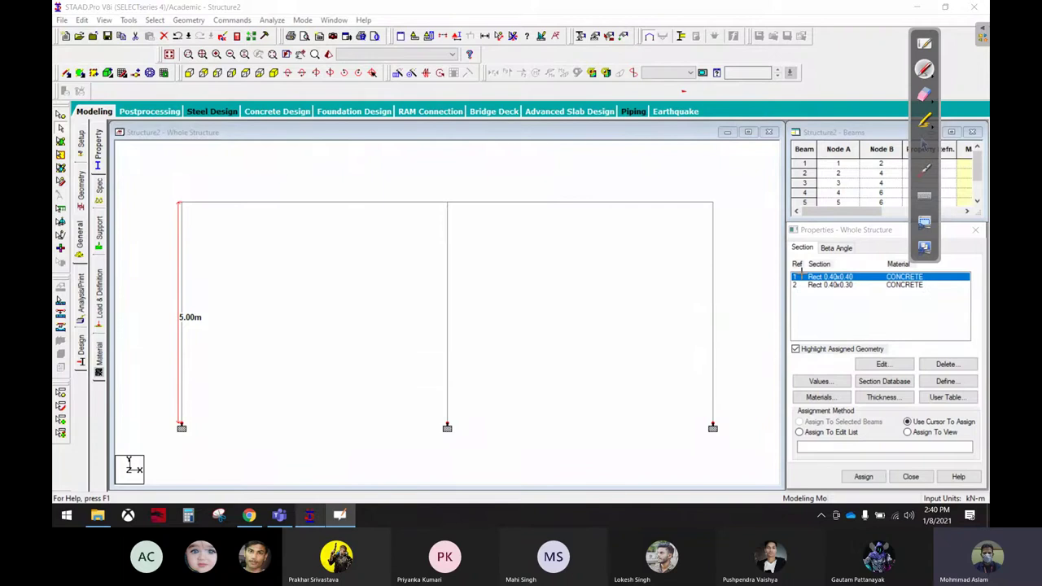
pyautogui.moveTo(795, 278); pyautogui.dragTo(715, 309)
pyautogui.moveTo(794, 278); pyautogui.dragTo(461, 324)
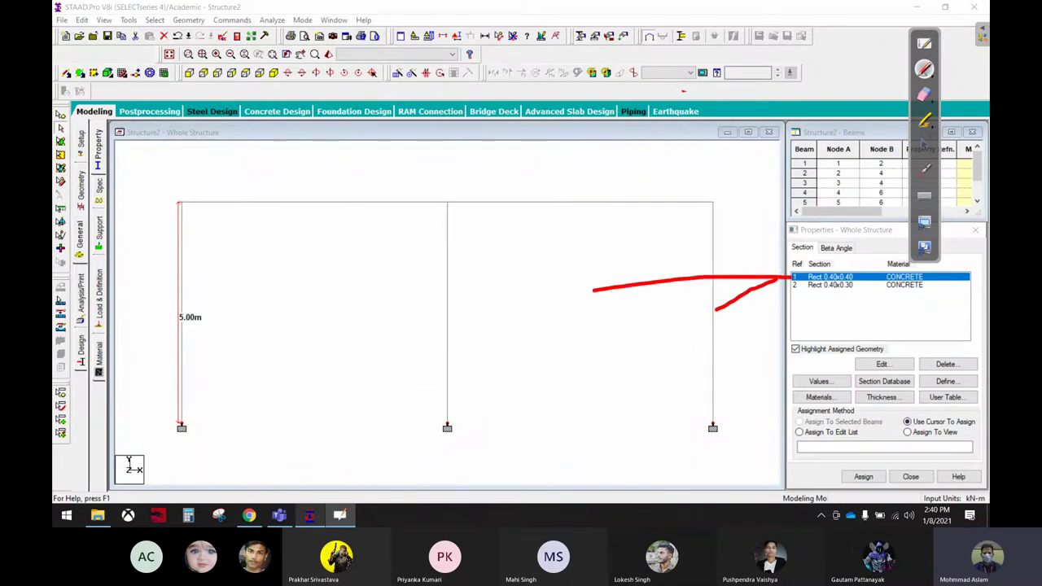
pyautogui.moveTo(789, 277)
pyautogui.mouseDown()
pyautogui.moveTo(274, 283)
pyautogui.moveTo(178, 303)
pyautogui.moveTo(222, 307)
pyautogui.mouseUp()
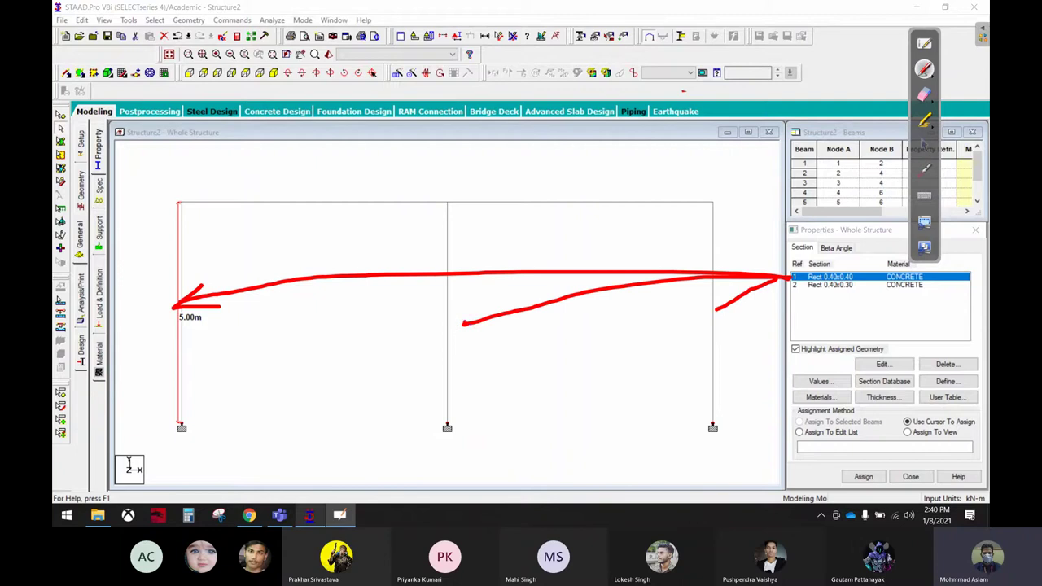
pyautogui.moveTo(476, 304); pyautogui.dragTo(503, 331)
pyautogui.moveTo(722, 299)
pyautogui.mouseDown()
pyautogui.moveTo(714, 318)
pyautogui.moveTo(736, 315)
pyautogui.mouseUp()
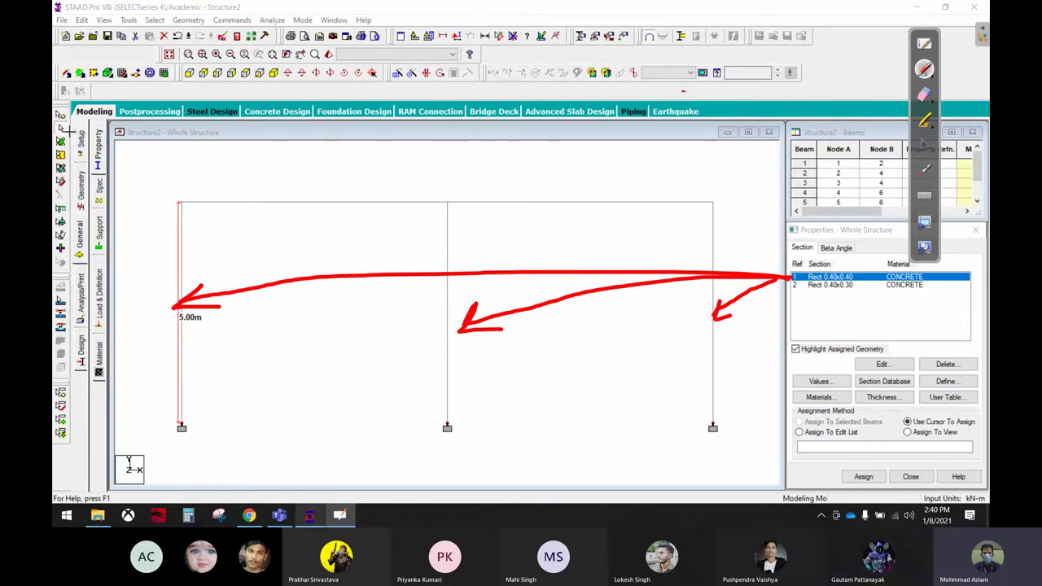
pyautogui.click(922, 146)
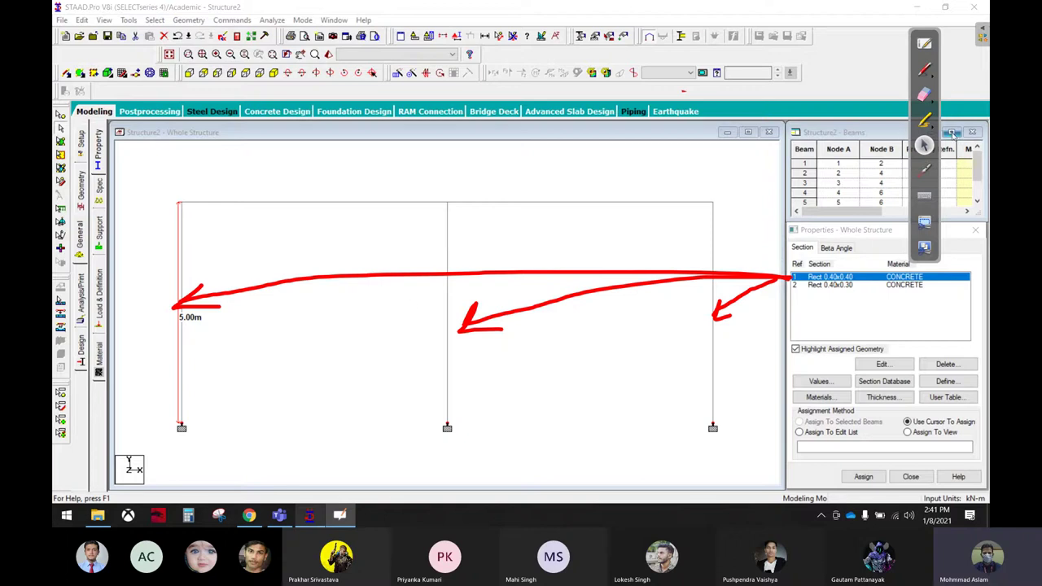
# Step: Handwrite the size notes 230 and 230x230 in red above the frame
pyautogui.click(924, 69)
pyautogui.moveTo(458, 136); pyautogui.dragTo(530, 167)
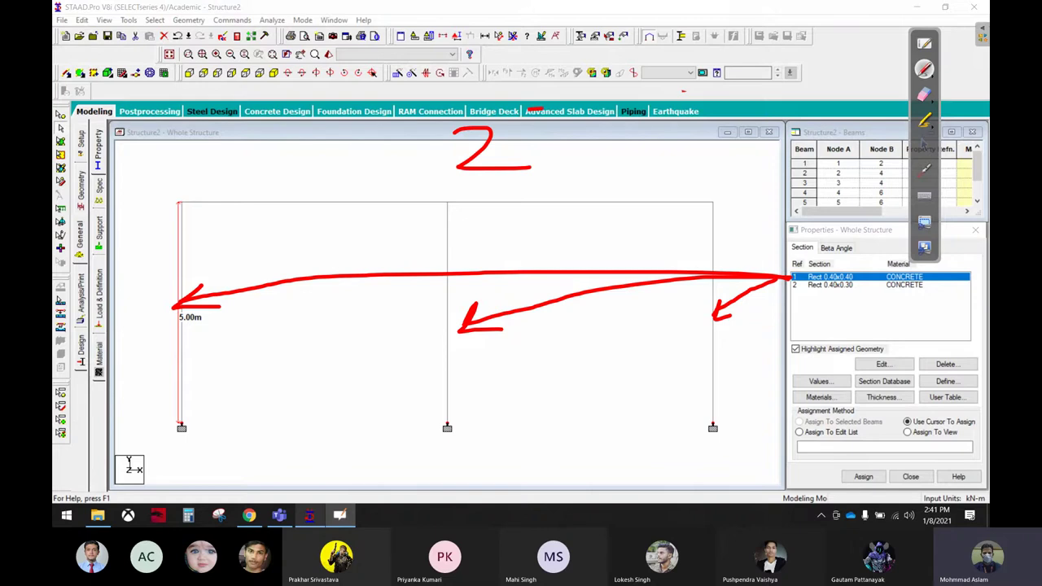
pyautogui.moveTo(528, 110); pyautogui.dragTo(531, 168)
pyautogui.moveTo(612, 122); pyautogui.dragTo(691, 114)
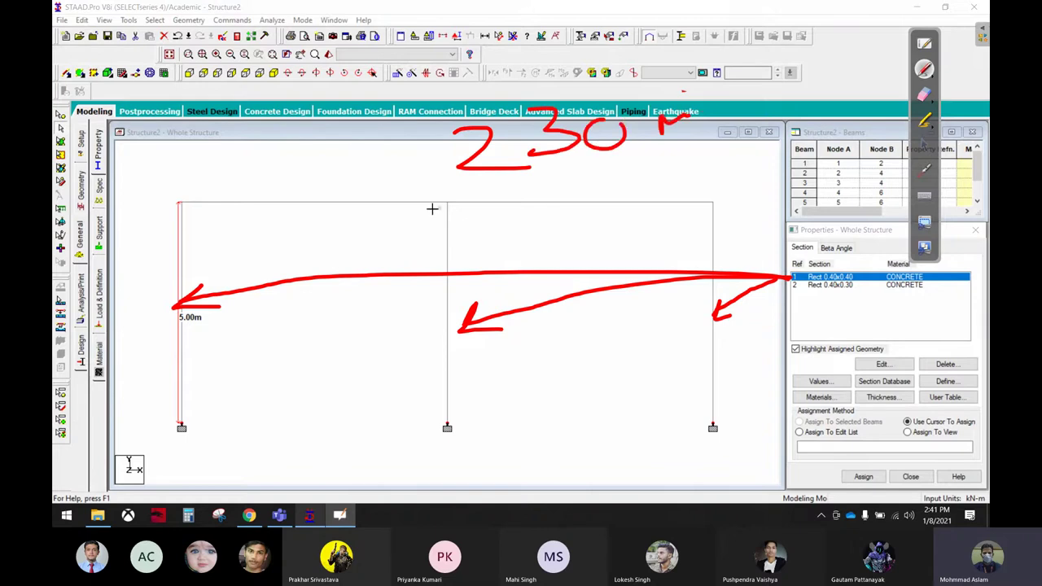
pyautogui.moveTo(315, 210); pyautogui.dragTo(388, 248)
pyautogui.moveTo(387, 206); pyautogui.dragTo(397, 247)
pyautogui.moveTo(446, 216)
pyautogui.mouseDown()
pyautogui.moveTo(485, 241)
pyautogui.moveTo(521, 246)
pyautogui.mouseUp()
pyautogui.moveTo(536, 210)
pyautogui.mouseDown()
pyautogui.moveTo(534, 232)
pyautogui.moveTo(575, 239)
pyautogui.mouseUp()
pyautogui.moveTo(618, 208); pyautogui.dragTo(610, 212)
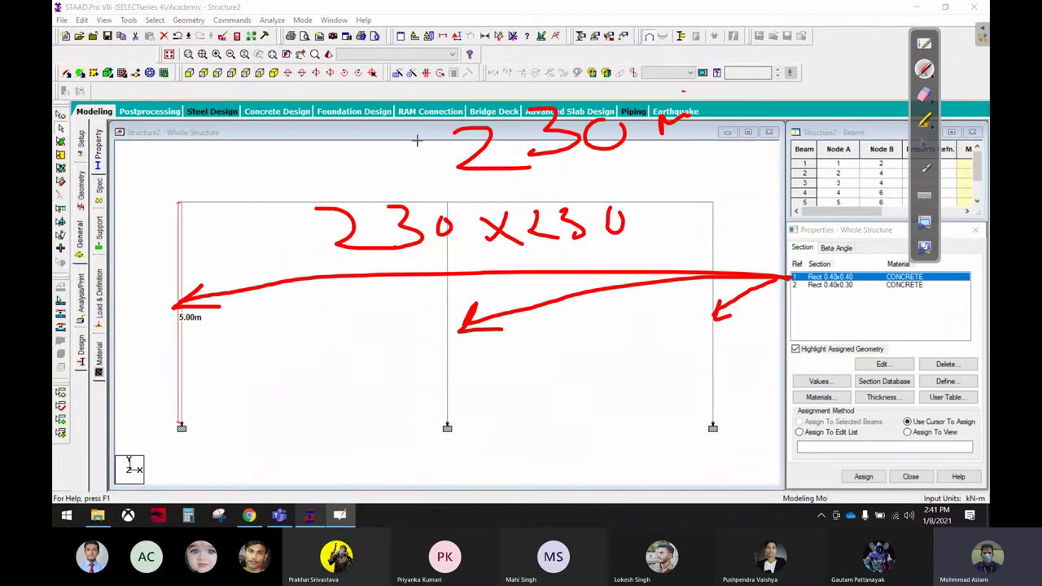
# Step: Tick both size notes and sketch a column shape beside the frame
pyautogui.moveTo(412, 139); pyautogui.dragTo(452, 112)
pyautogui.moveTo(262, 228); pyautogui.dragTo(296, 221)
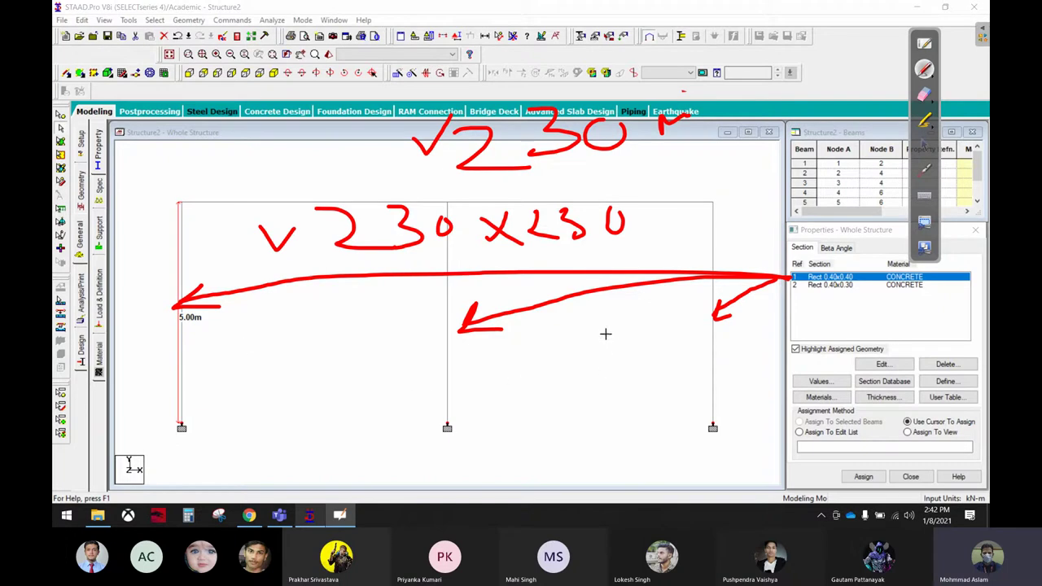
pyautogui.moveTo(614, 322); pyautogui.dragTo(674, 309)
pyautogui.moveTo(608, 334)
pyautogui.mouseDown()
pyautogui.moveTo(673, 314)
pyautogui.moveTo(605, 369)
pyautogui.moveTo(623, 340)
pyautogui.moveTo(673, 332)
pyautogui.mouseUp()
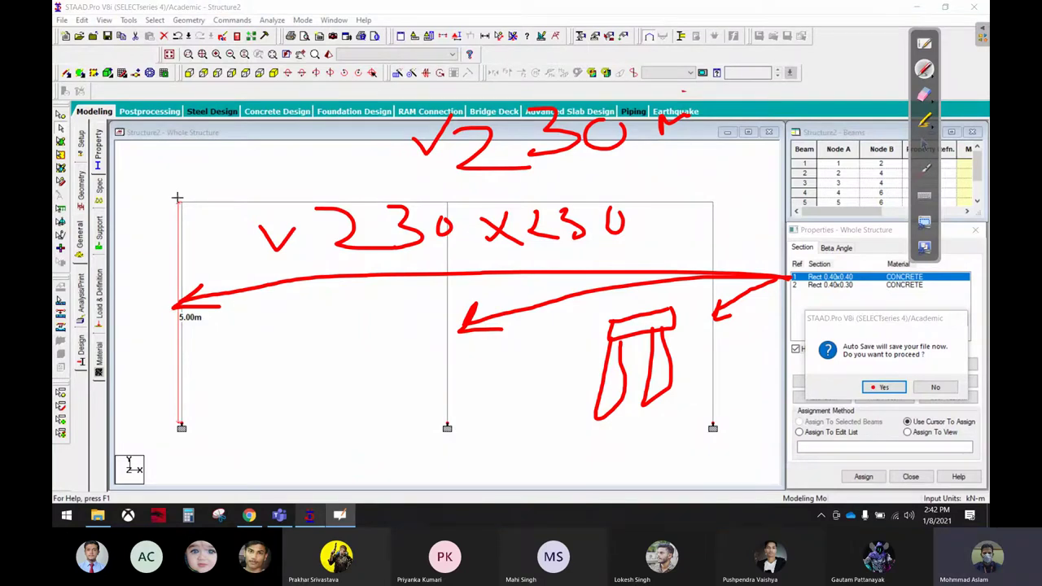
# Step: Answer the Auto Save prompt and dismiss the structure-modified warning
pyautogui.click(924, 145)
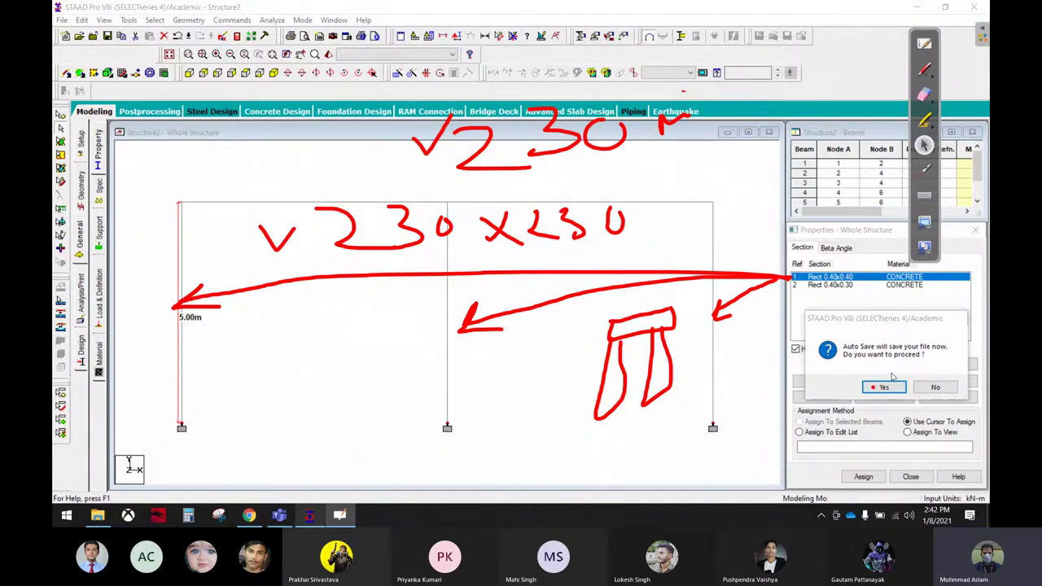
pyautogui.click(883, 386)
pyautogui.press('Return')
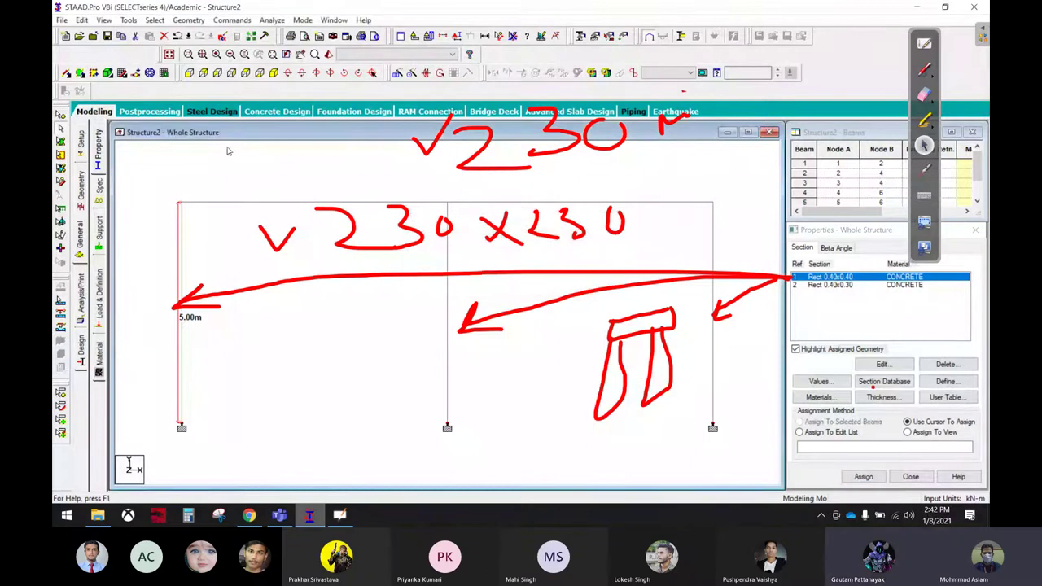
# Step: Erase the handwritten size notes from the screen
pyautogui.click(924, 94)
pyautogui.moveTo(635, 139)
pyautogui.mouseDown()
pyautogui.moveTo(312, 212)
pyautogui.moveTo(667, 116)
pyautogui.moveTo(563, 183)
pyautogui.moveTo(627, 333)
pyautogui.moveTo(549, 409)
pyautogui.mouseUp()
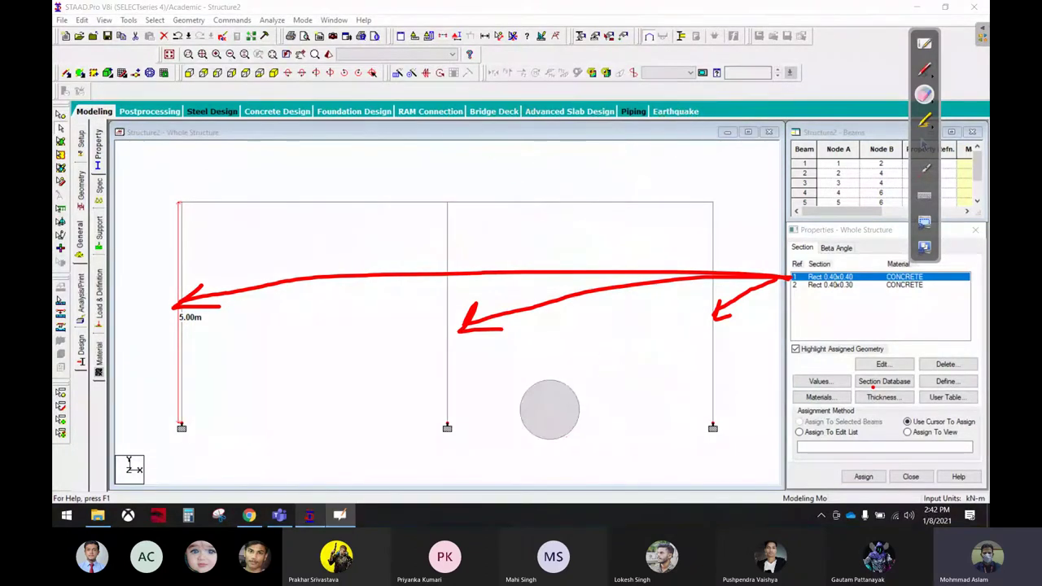
pyautogui.click(922, 147)
# Step: Assign the Rect 0.40x0.40 section to the three columns 1, 3 and 5
pyautogui.moveTo(144, 325); pyautogui.dragTo(773, 391)
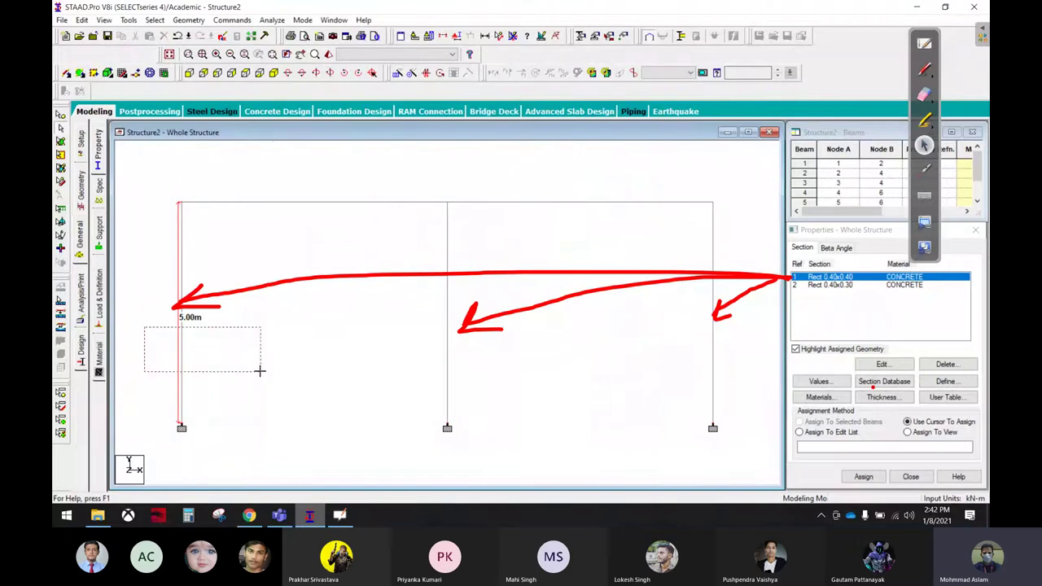
pyautogui.click(714, 363)
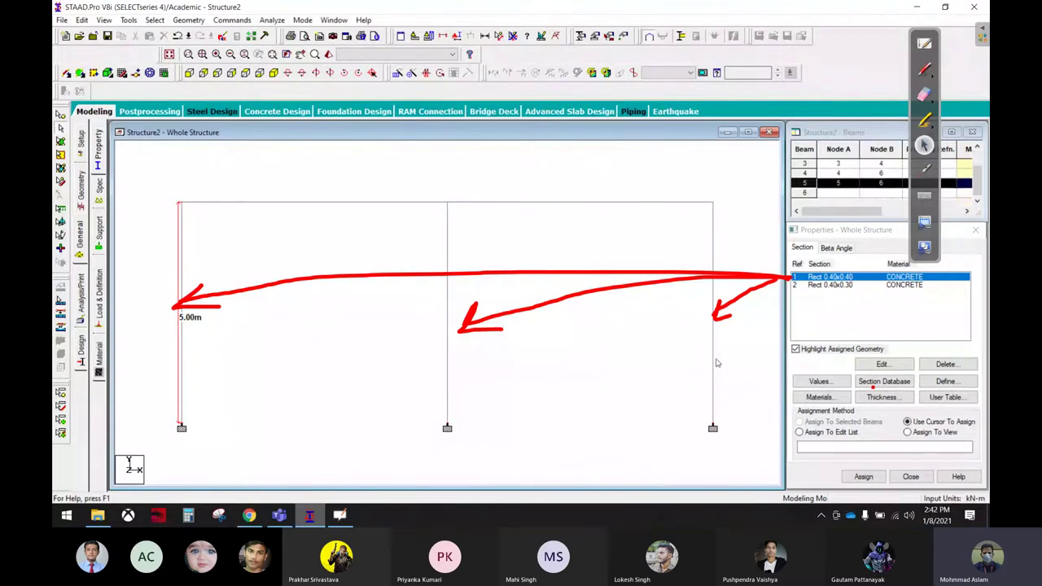
pyautogui.moveTo(143, 220); pyautogui.dragTo(767, 437)
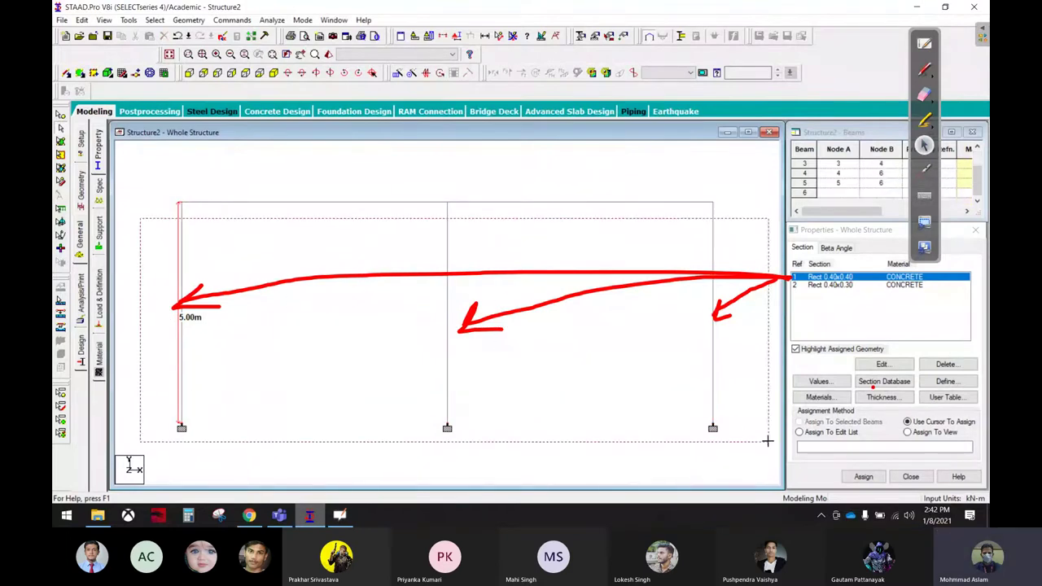
pyautogui.click(863, 478)
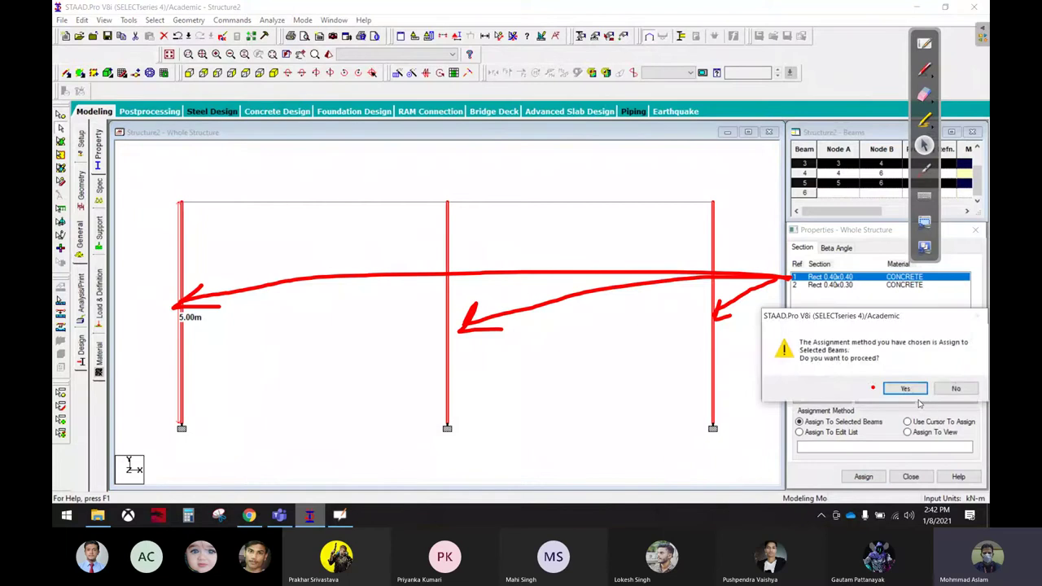
pyautogui.click(885, 385)
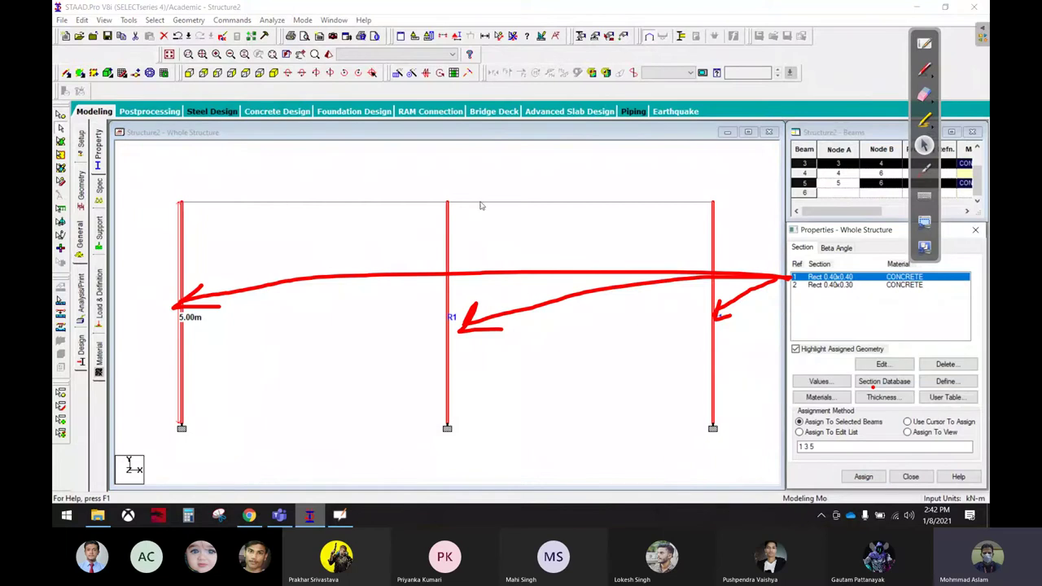
# Step: Erase the remaining red arrows and clear the column selection
pyautogui.moveTo(663, 314)
pyautogui.mouseDown()
pyautogui.moveTo(512, 328)
pyautogui.moveTo(460, 282)
pyautogui.moveTo(225, 301)
pyautogui.moveTo(307, 342)
pyautogui.mouseUp()
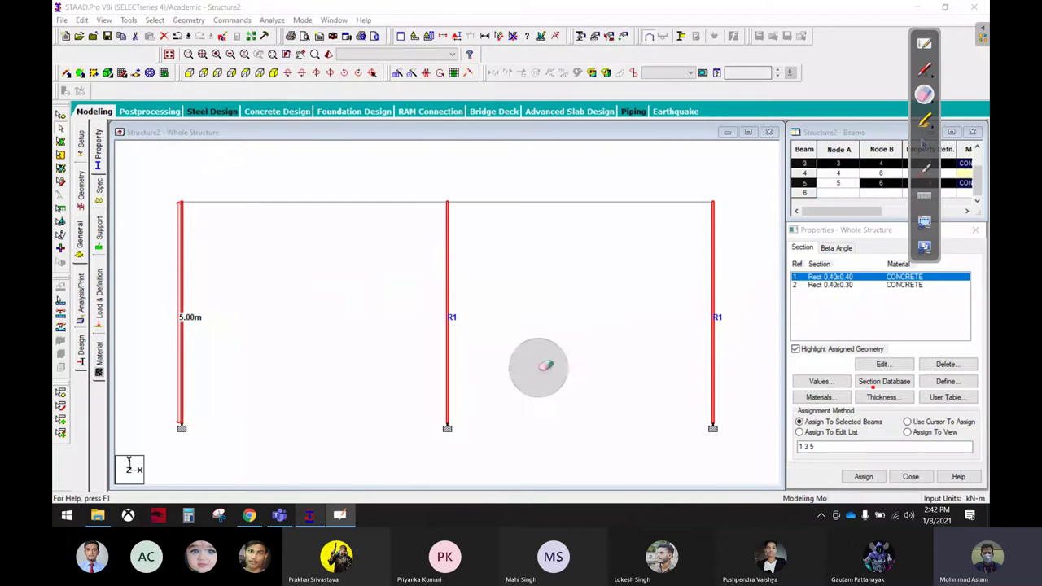
pyautogui.click(923, 144)
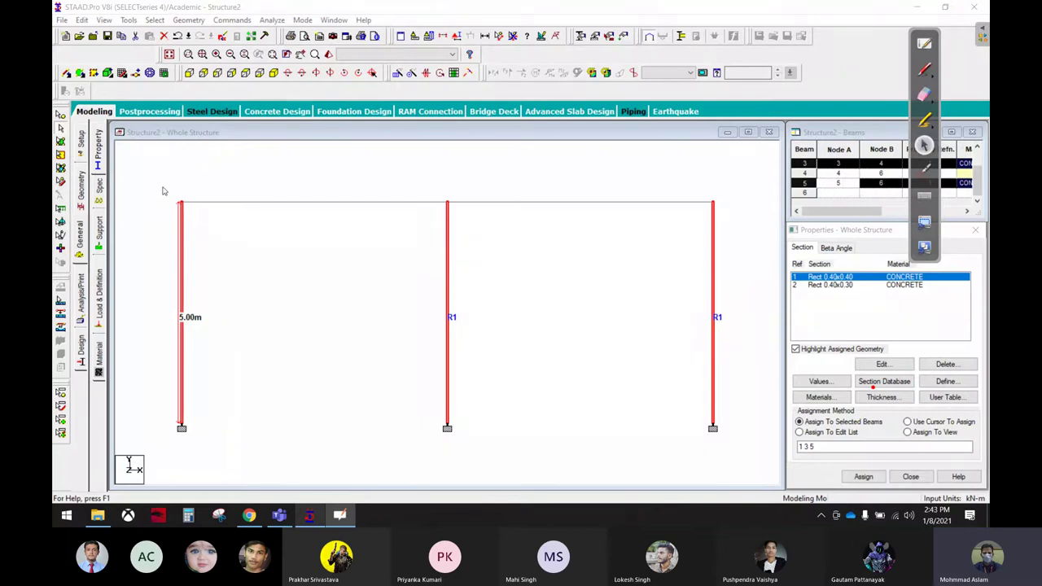
pyautogui.moveTo(162, 190); pyautogui.dragTo(779, 218)
# Step: Assign the Rect 0.40x0.30 section to top beams 2 and 4, labelled R2
pyautogui.click(818, 284)
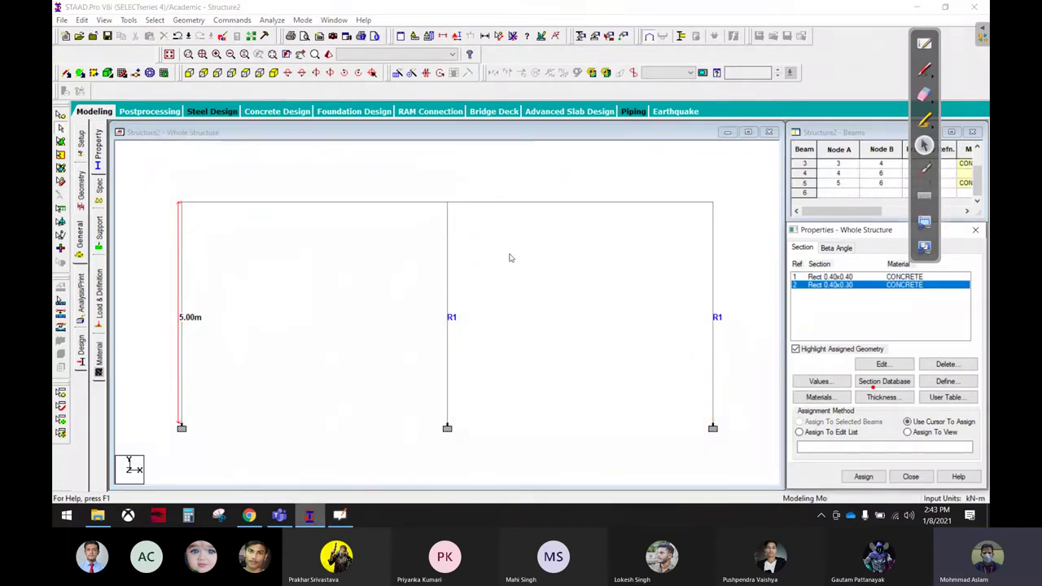
pyautogui.moveTo(154, 168); pyautogui.dragTo(749, 225)
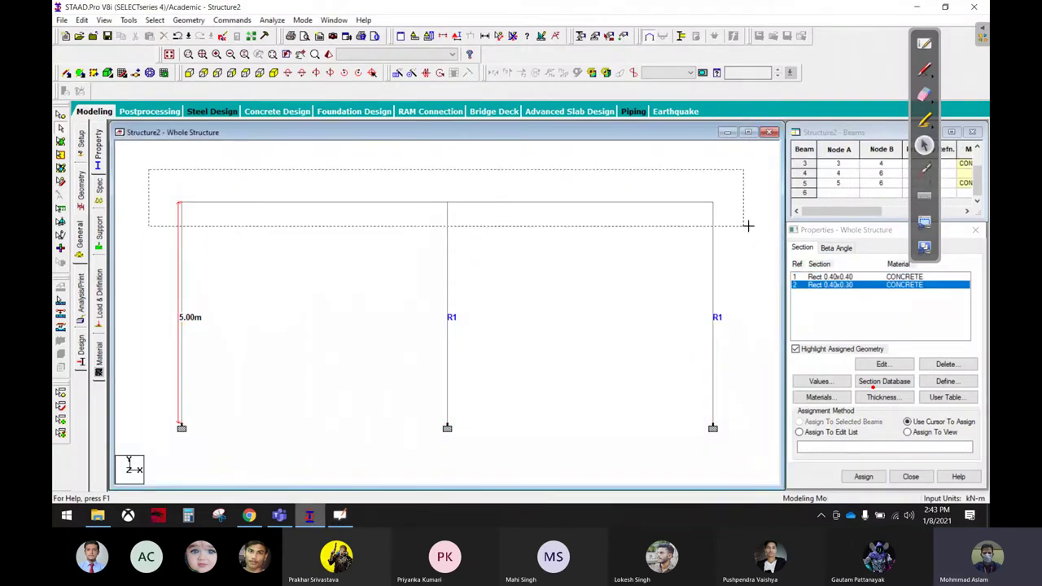
pyautogui.click(863, 477)
pyautogui.click(921, 389)
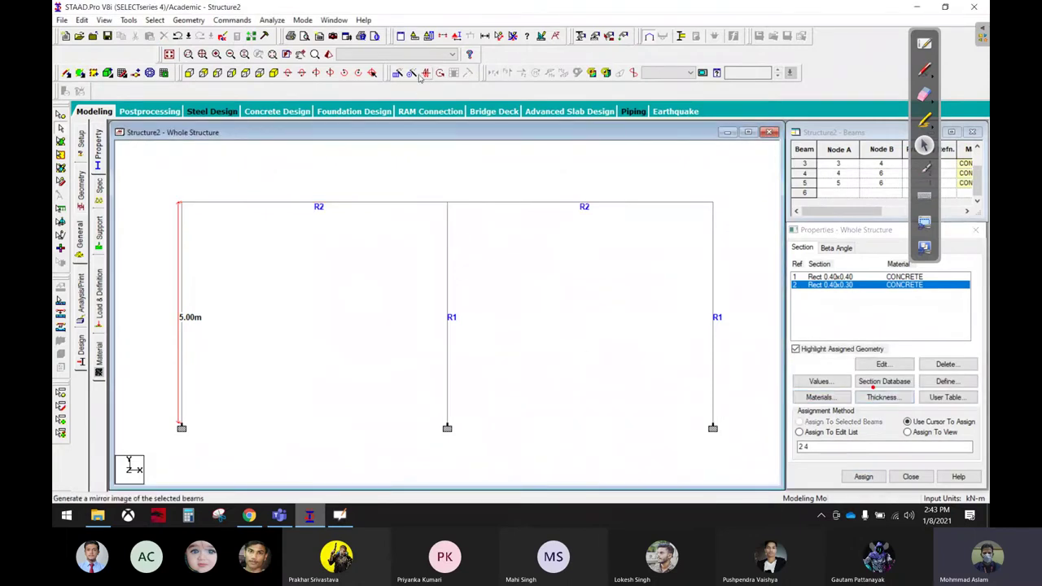
# Step: Open the 3D rendered view and zoom and orbit to the left beam-column joint
pyautogui.click(328, 53)
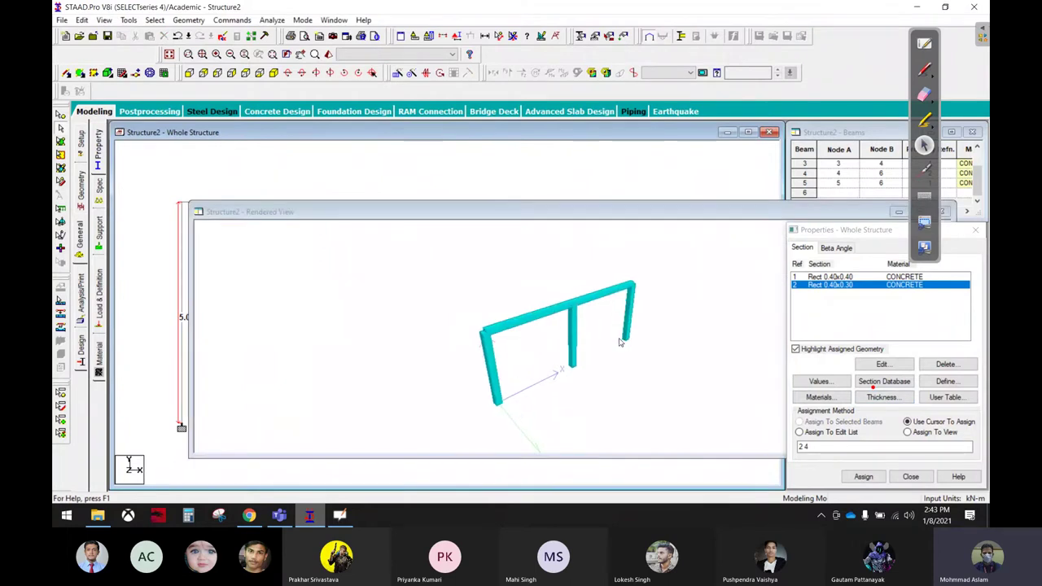
pyautogui.moveTo(607, 372); pyautogui.dragTo(568, 342)
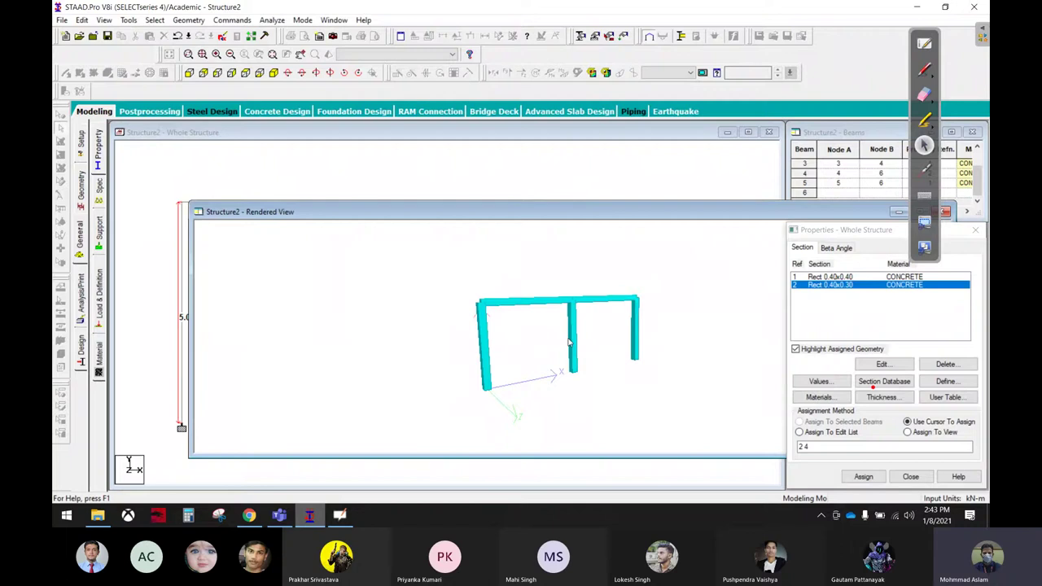
pyautogui.scroll(1, 492, 315)
pyautogui.scroll(2, 477, 321)
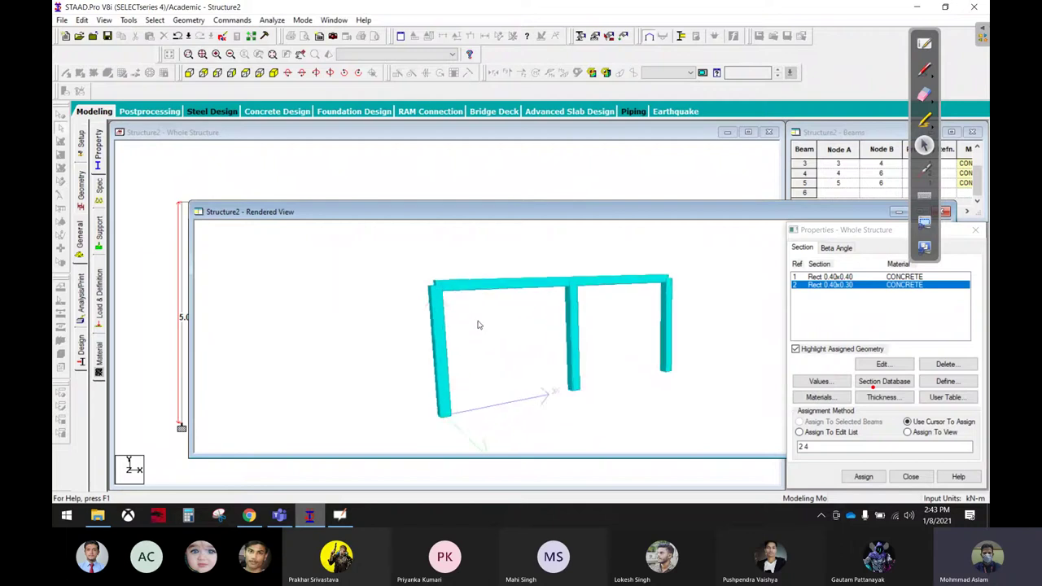
pyautogui.scroll(2, 477, 321)
pyautogui.scroll(3, 509, 332)
pyautogui.scroll(1, 370, 291)
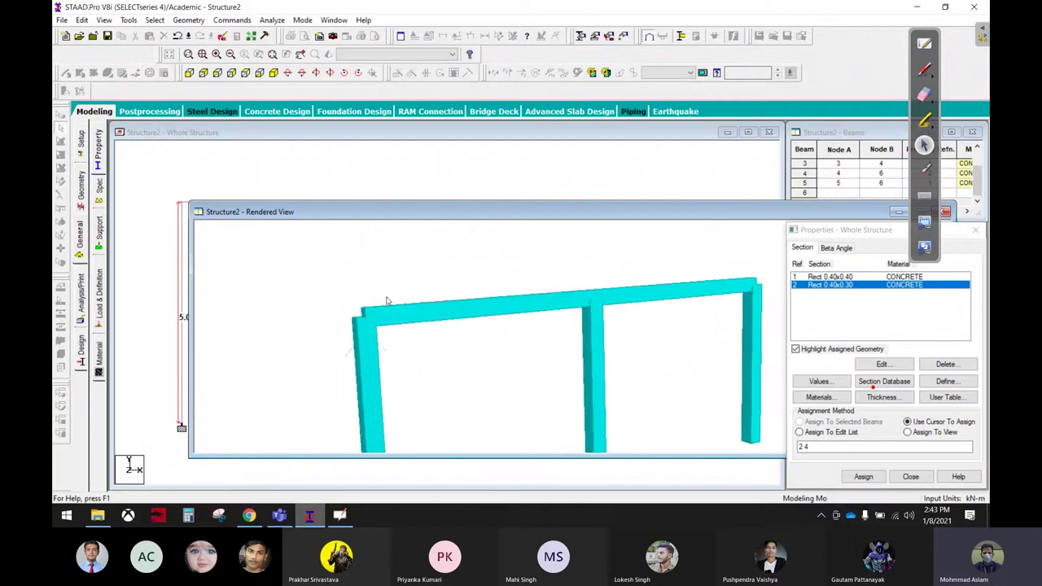
pyautogui.scroll(1, 358, 314)
pyautogui.scroll(2, 337, 325)
pyautogui.moveTo(333, 326)
pyautogui.mouseDown()
pyautogui.moveTo(396, 327)
pyautogui.moveTo(357, 382)
pyautogui.moveTo(372, 370)
pyautogui.mouseUp()
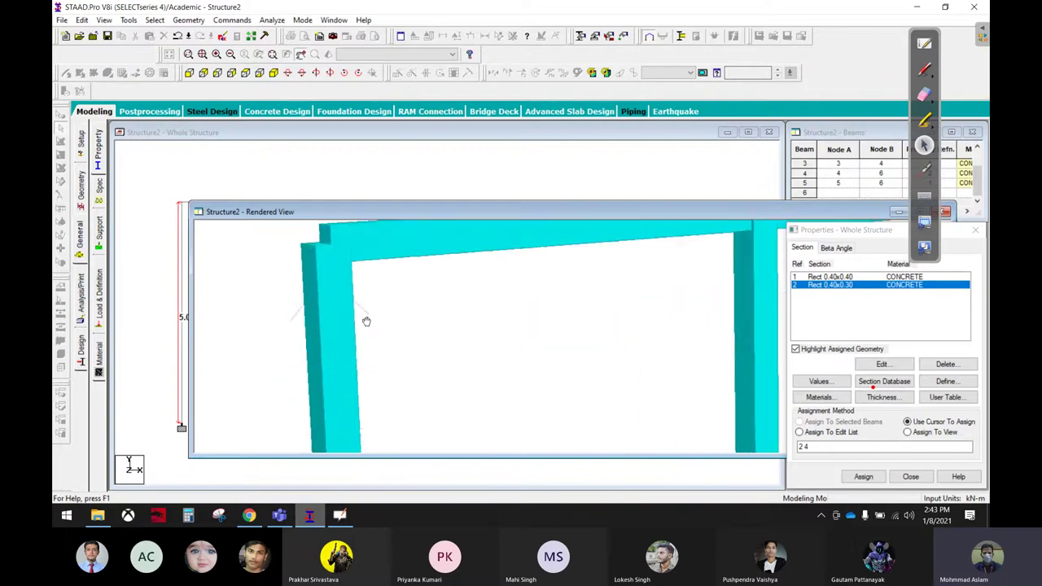
pyautogui.moveTo(363, 321)
pyautogui.mouseDown()
pyautogui.moveTo(372, 361)
pyautogui.moveTo(388, 362)
pyautogui.mouseUp()
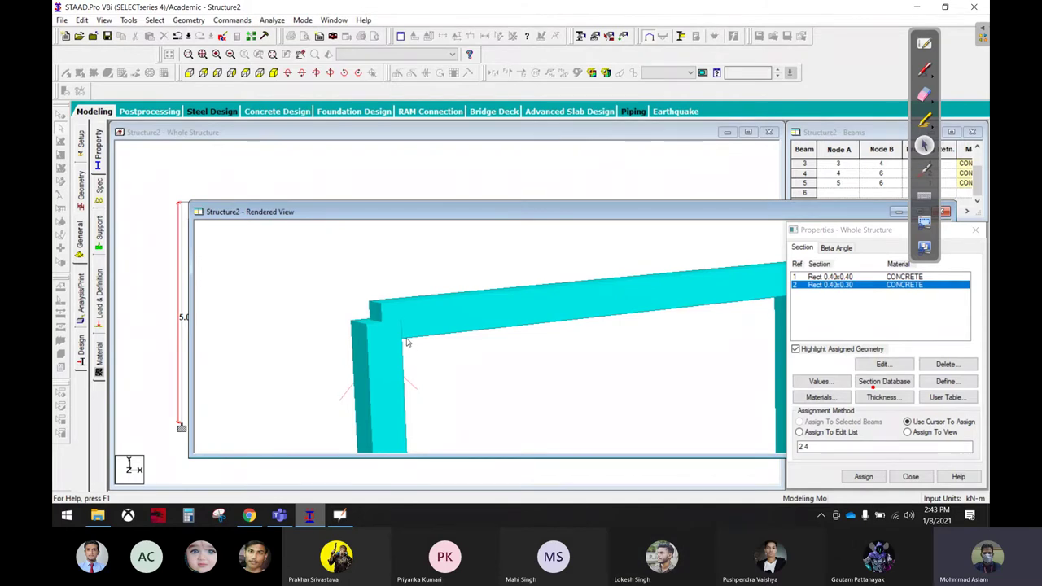
# Step: Sketch an arrow and a 200 mm offset note beside the column, then erase them
pyautogui.click(924, 74)
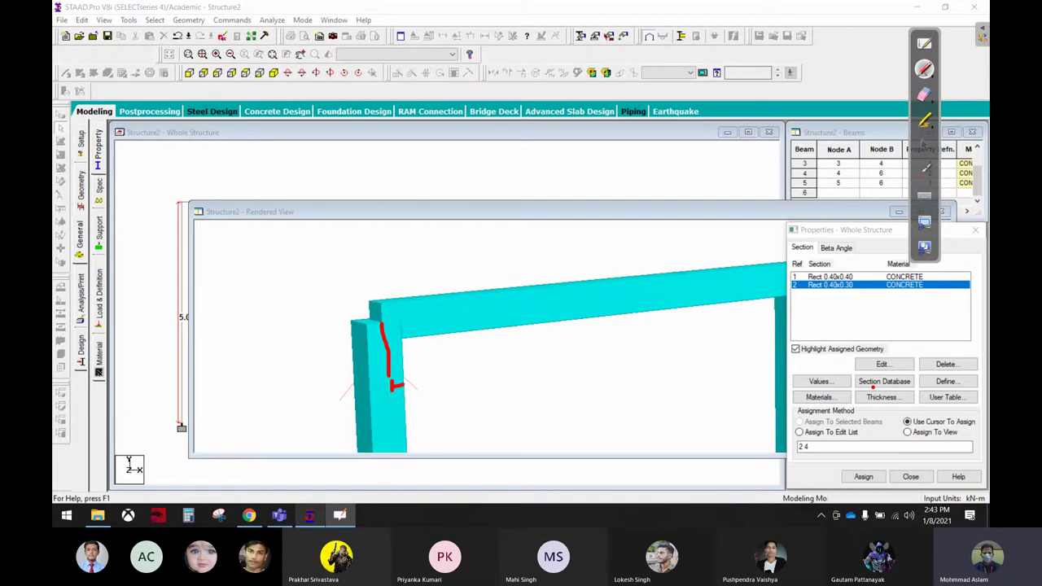
pyautogui.moveTo(393, 389)
pyautogui.mouseDown()
pyautogui.moveTo(428, 366)
pyautogui.moveTo(457, 391)
pyautogui.moveTo(480, 377)
pyautogui.moveTo(470, 374)
pyautogui.mouseUp()
pyautogui.moveTo(492, 382); pyautogui.dragTo(502, 373)
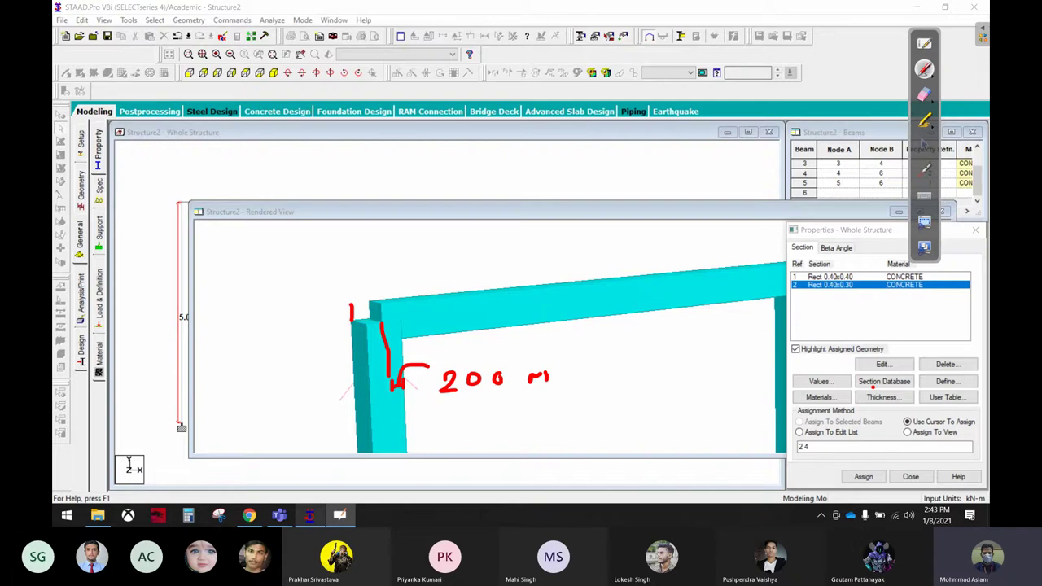
pyautogui.moveTo(350, 302)
pyautogui.mouseDown()
pyautogui.moveTo(378, 308)
pyautogui.moveTo(361, 299)
pyautogui.mouseUp()
pyautogui.click(923, 95)
pyautogui.moveTo(837, 174)
pyautogui.mouseDown()
pyautogui.moveTo(427, 405)
pyautogui.moveTo(444, 298)
pyautogui.moveTo(327, 383)
pyautogui.mouseUp()
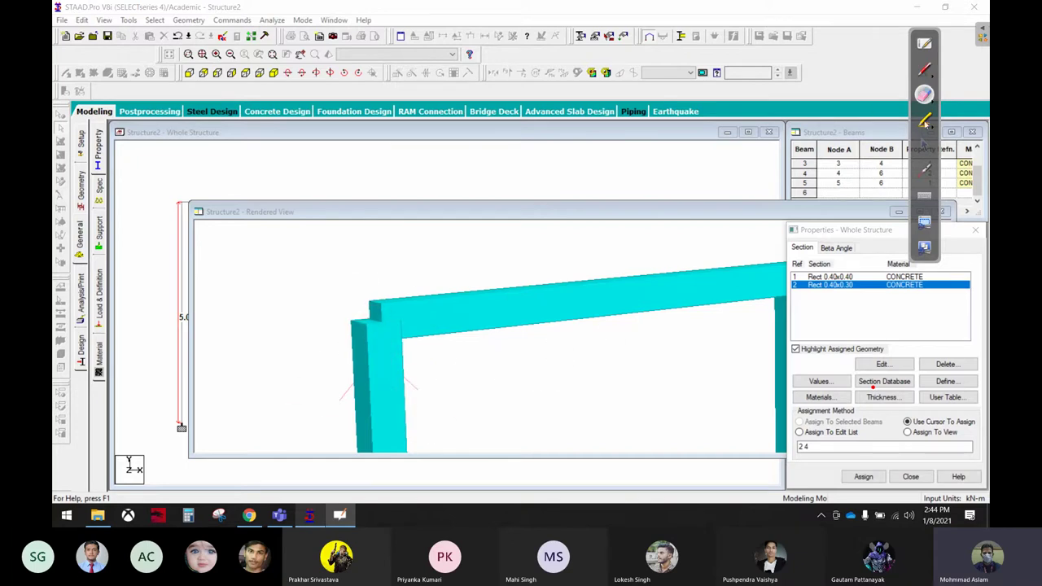
# Step: Sketch +x and −x direction arrows and a label at the beam corner, then erase them
pyautogui.click(924, 69)
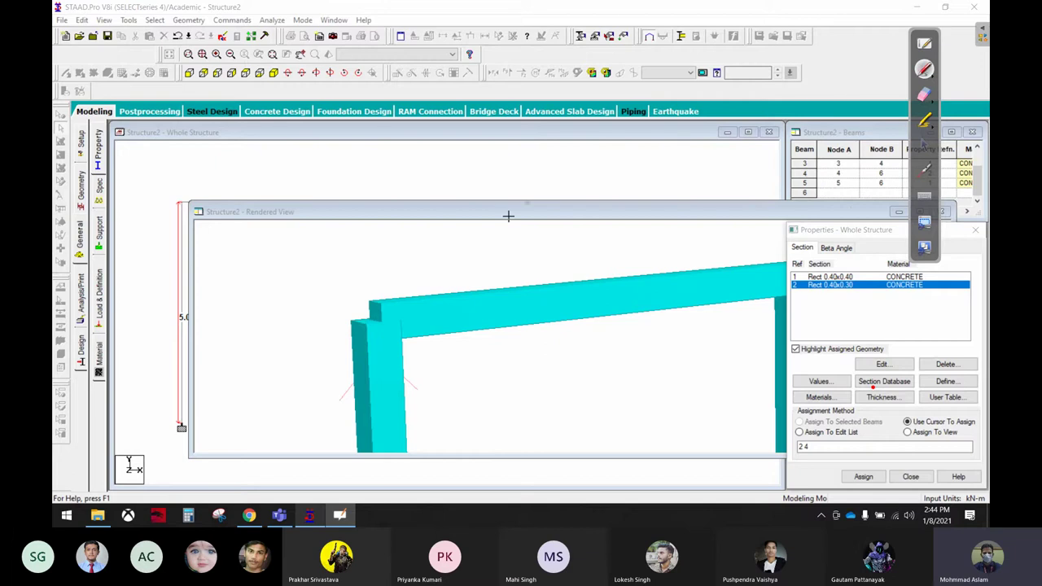
pyautogui.moveTo(296, 419)
pyautogui.mouseDown()
pyautogui.moveTo(468, 367)
pyautogui.moveTo(457, 387)
pyautogui.moveTo(494, 363)
pyautogui.moveTo(506, 376)
pyautogui.moveTo(532, 365)
pyautogui.mouseUp()
pyautogui.moveTo(319, 399); pyautogui.dragTo(334, 425)
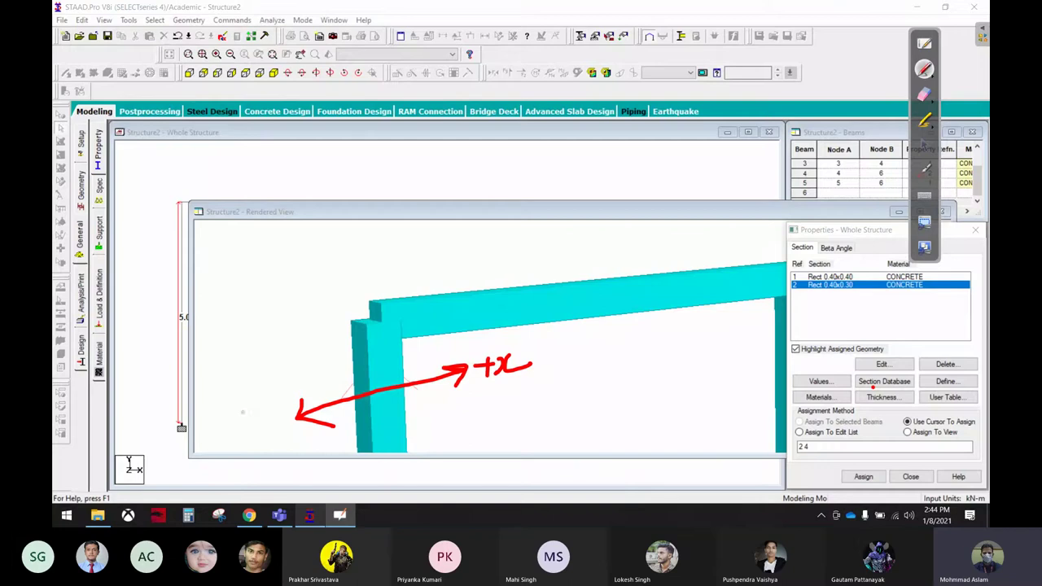
pyautogui.moveTo(241, 413); pyautogui.dragTo(260, 407)
pyautogui.moveTo(259, 394); pyautogui.dragTo(274, 398)
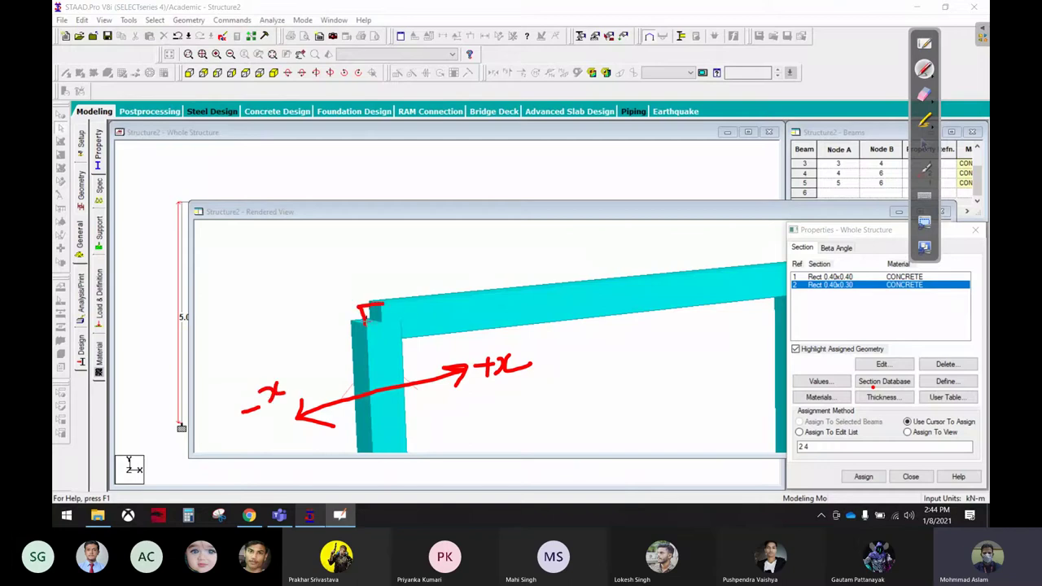
pyautogui.moveTo(341, 287)
pyautogui.mouseDown()
pyautogui.moveTo(356, 301)
pyautogui.moveTo(371, 279)
pyautogui.moveTo(424, 275)
pyautogui.mouseUp()
pyautogui.click(376, 278)
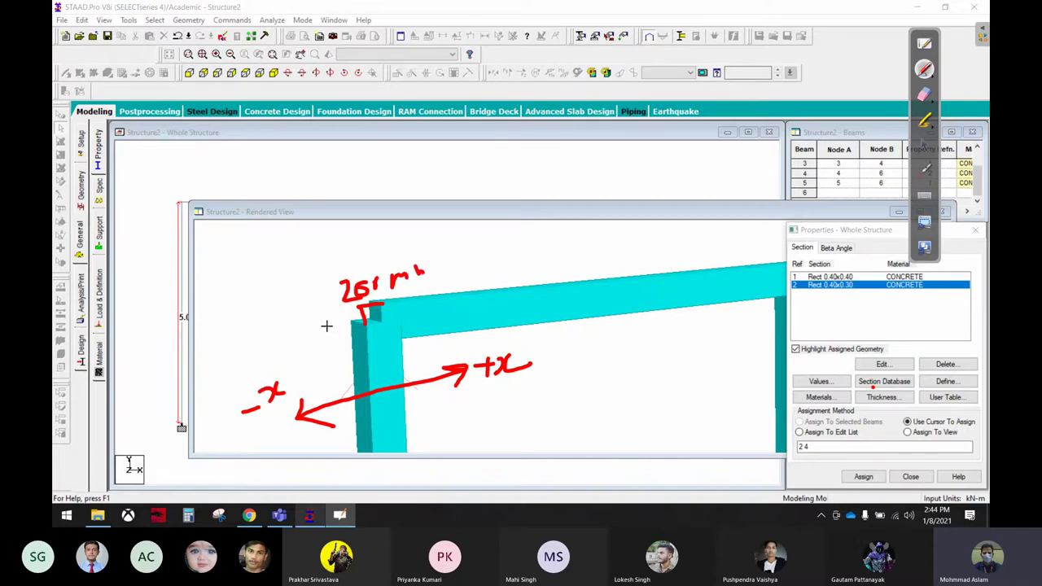
pyautogui.click(924, 95)
pyautogui.moveTo(529, 368)
pyautogui.mouseDown()
pyautogui.moveTo(495, 359)
pyautogui.moveTo(274, 419)
pyautogui.moveTo(326, 291)
pyautogui.mouseUp()
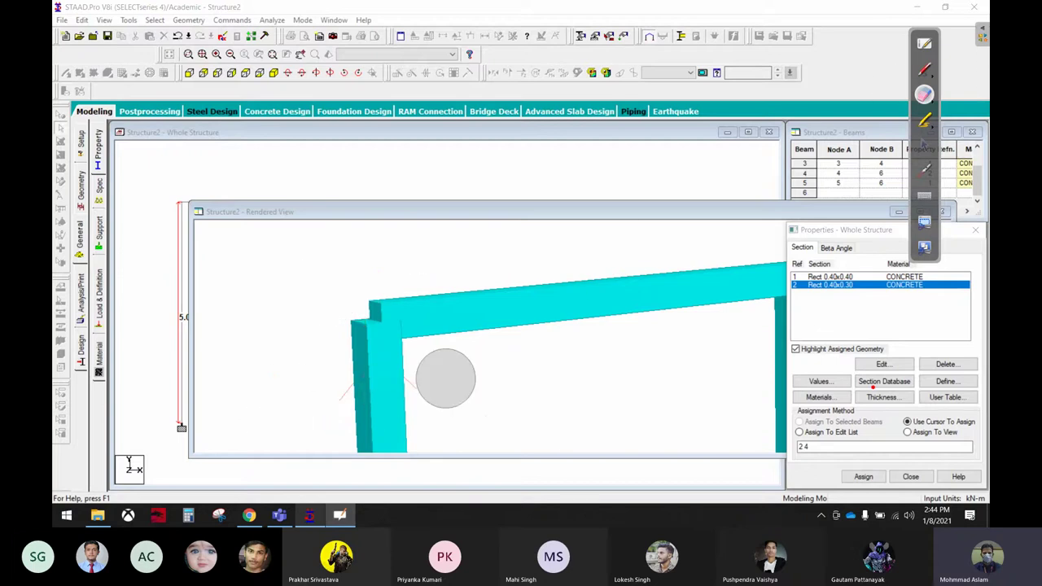
# Step: Move the rendered view aside and bring the Whole Structure wireframe window forward
pyautogui.click(923, 145)
pyautogui.moveTo(812, 216); pyautogui.dragTo(735, 202)
pyautogui.click(375, 179)
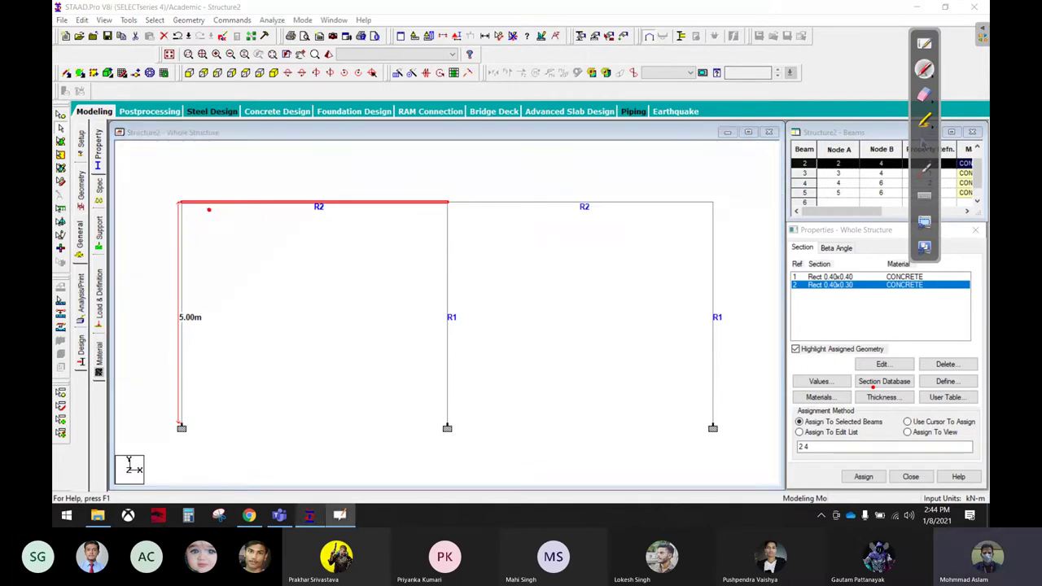
# Step: Annotate the −x 200 mm start offset and select the right top beam
pyautogui.moveTo(208, 209); pyautogui.dragTo(198, 235)
pyautogui.moveTo(202, 188)
pyautogui.mouseDown()
pyautogui.moveTo(182, 188)
pyautogui.moveTo(190, 169)
pyautogui.moveTo(288, 177)
pyautogui.moveTo(306, 161)
pyautogui.moveTo(417, 172)
pyautogui.mouseUp()
pyautogui.click(924, 144)
pyautogui.click(674, 203)
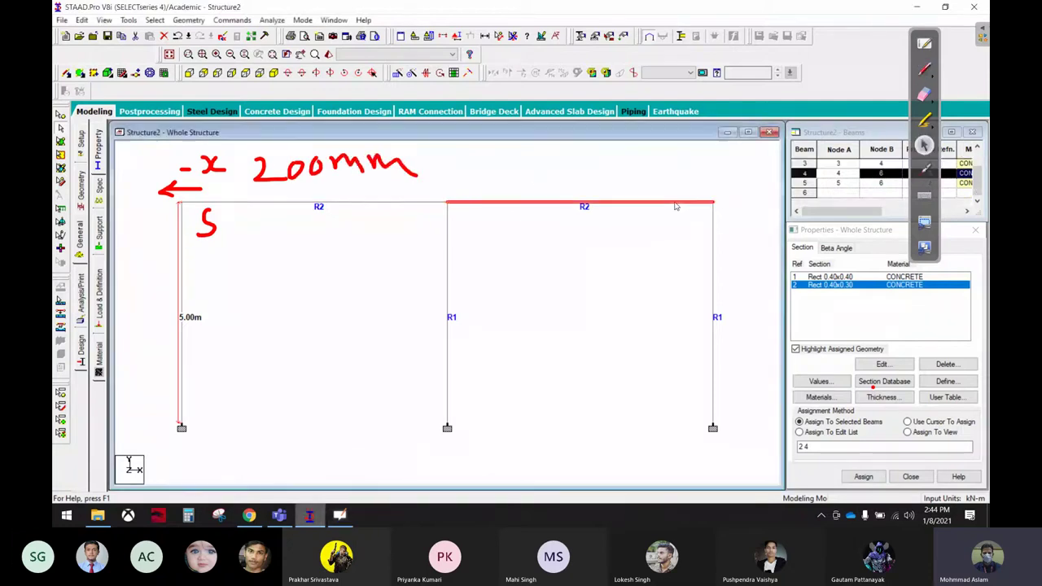
# Step: Annotate the +x end offset above the right beam and open the Spec page
pyautogui.click(923, 69)
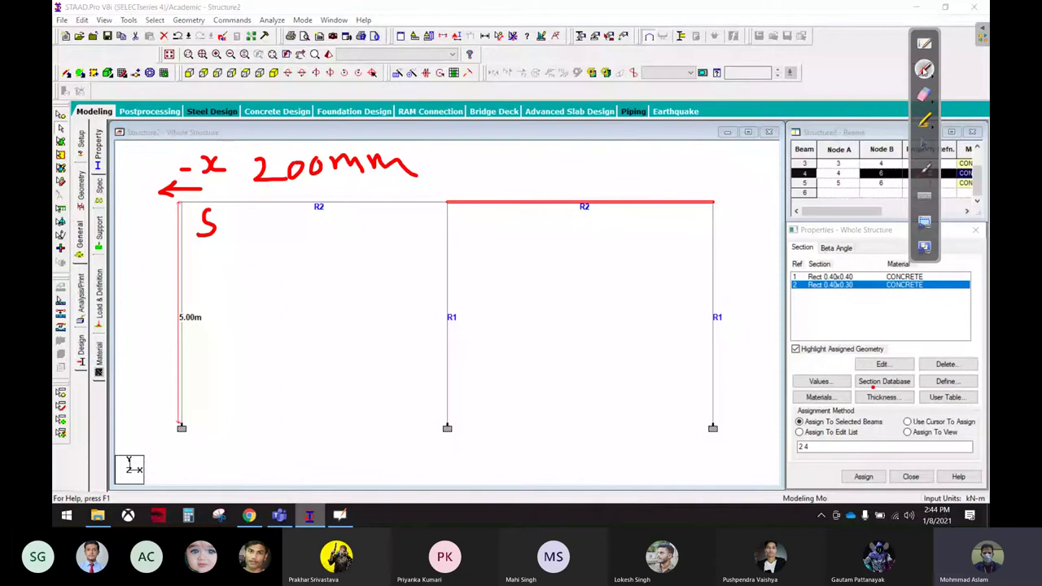
pyautogui.moveTo(646, 172)
pyautogui.mouseDown()
pyautogui.moveTo(682, 175)
pyautogui.moveTo(718, 145)
pyautogui.mouseUp()
pyautogui.moveTo(630, 231)
pyautogui.mouseDown()
pyautogui.moveTo(651, 225)
pyautogui.moveTo(644, 243)
pyautogui.moveTo(674, 227)
pyautogui.moveTo(666, 245)
pyautogui.mouseUp()
pyautogui.moveTo(716, 216)
pyautogui.mouseDown()
pyautogui.moveTo(737, 236)
pyautogui.moveTo(791, 199)
pyautogui.mouseUp()
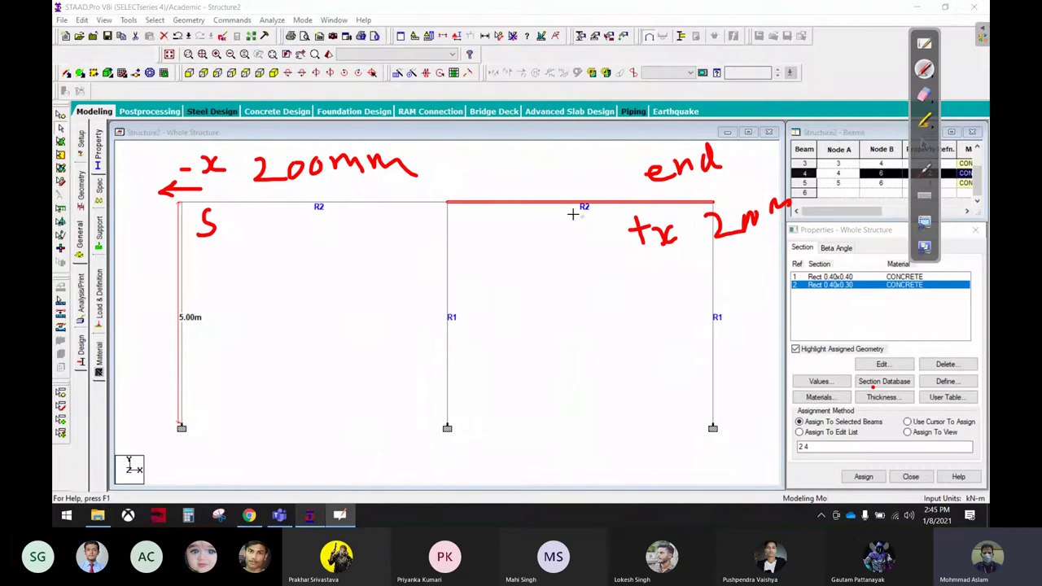
pyautogui.click(923, 146)
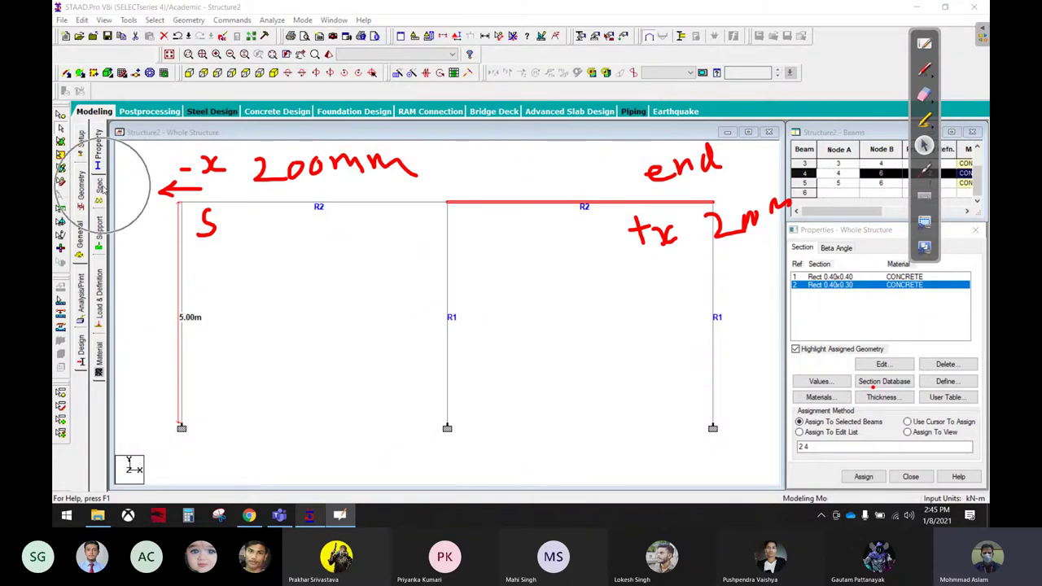
pyautogui.click(100, 186)
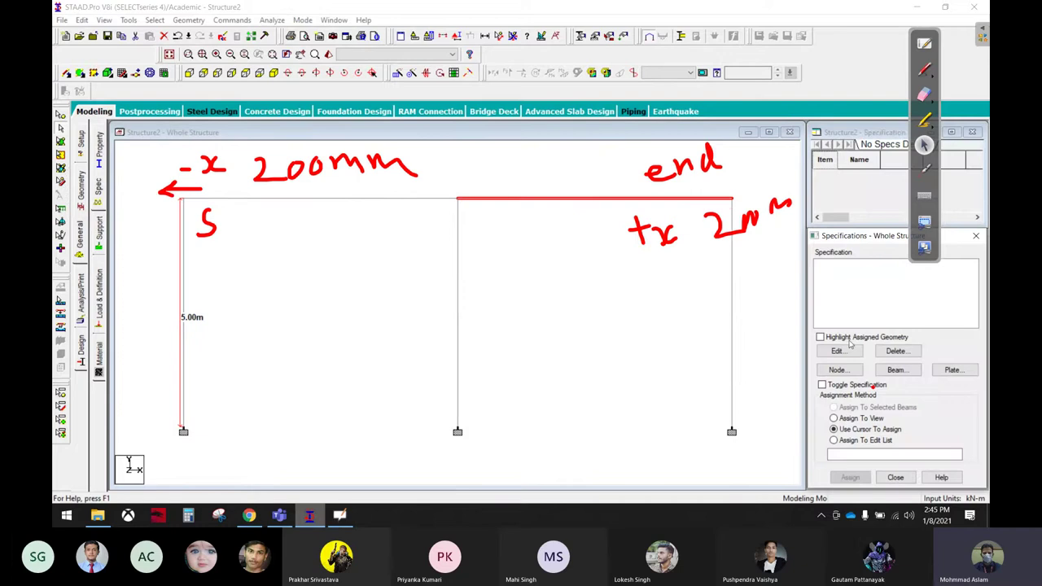
# Step: Open the Beam Member Specification dialog and drag it to the left of the screen
pyautogui.click(895, 370)
pyautogui.click(924, 70)
pyautogui.moveTo(106, 192)
pyautogui.mouseDown()
pyautogui.moveTo(162, 268)
pyautogui.moveTo(584, 383)
pyautogui.moveTo(783, 362)
pyautogui.moveTo(747, 351)
pyautogui.mouseUp()
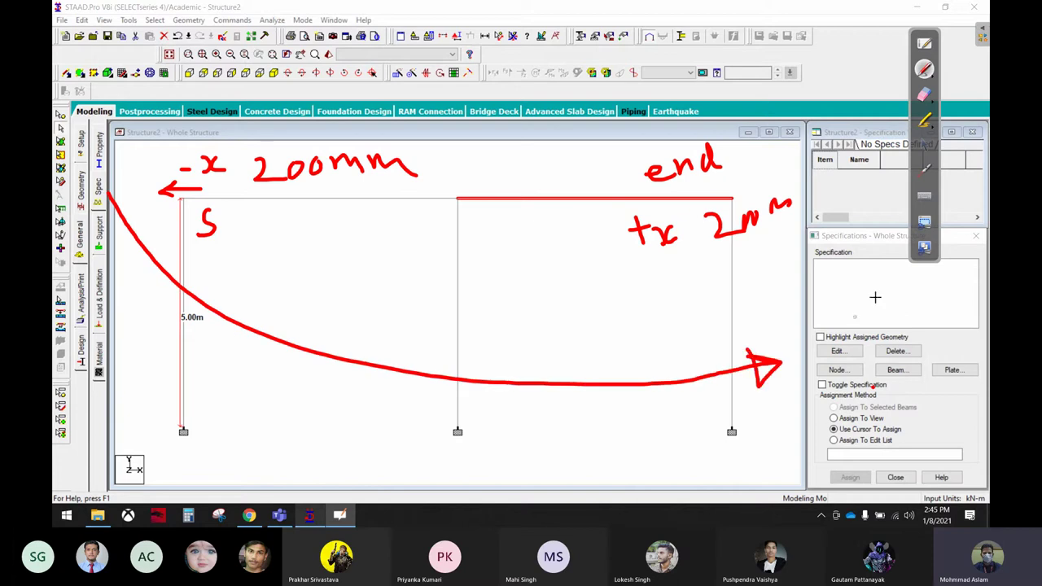
pyautogui.click(926, 143)
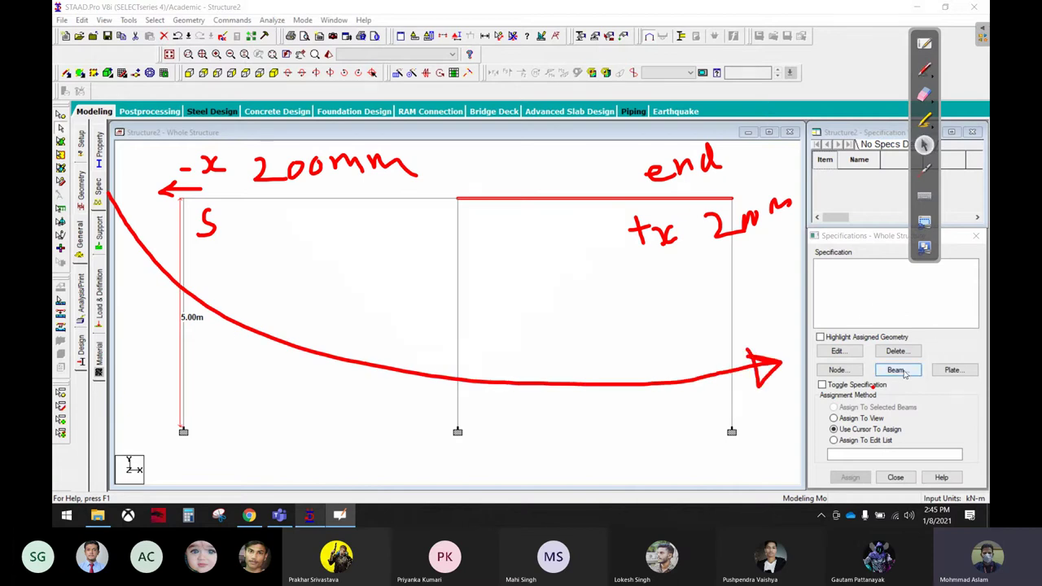
pyautogui.click(898, 371)
pyautogui.click(898, 371)
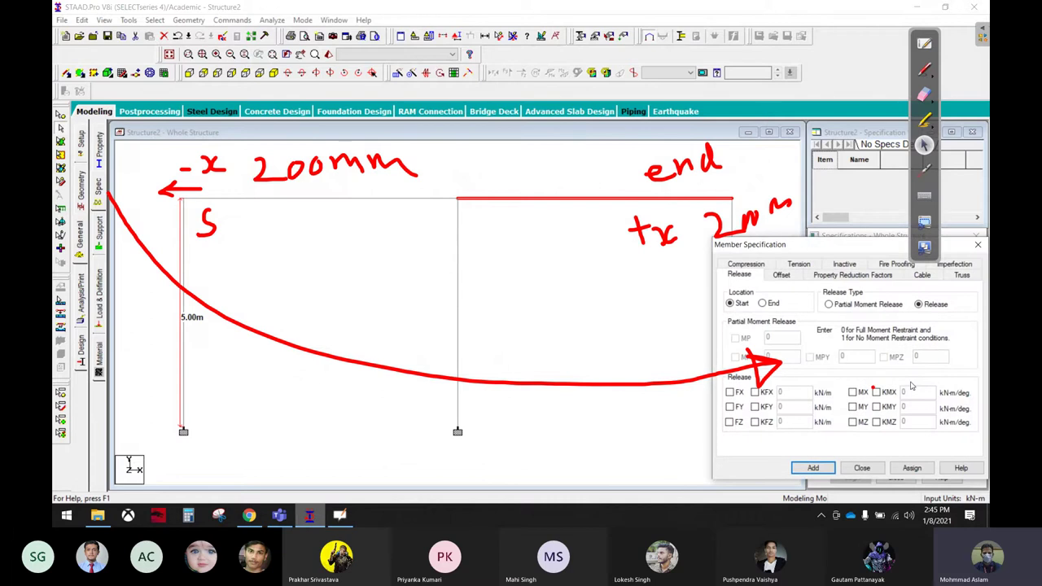
pyautogui.moveTo(857, 254); pyautogui.dragTo(633, 246)
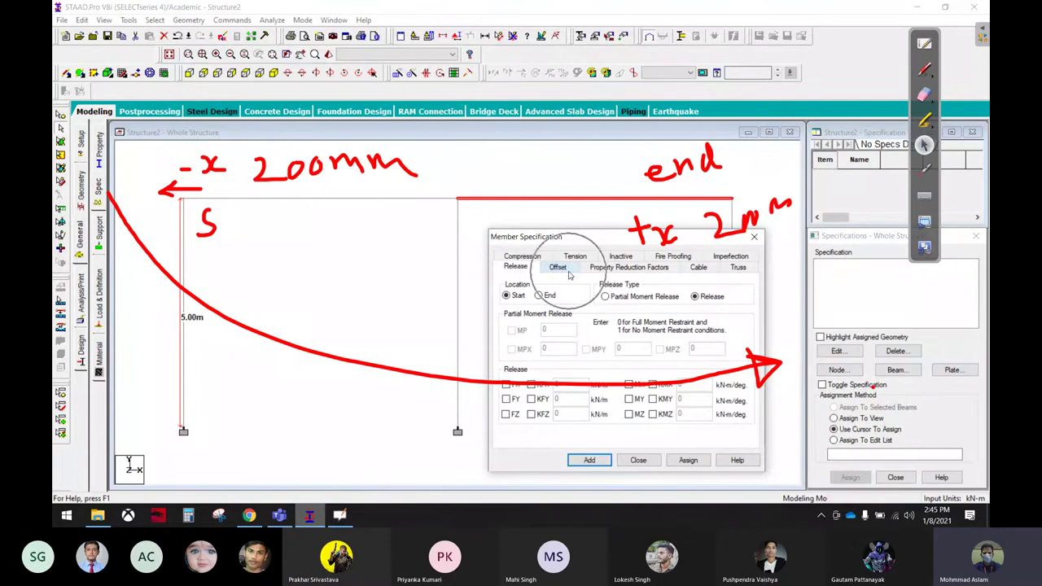
# Step: Switch to the Offset page, marking the Start location and Global direction with annotations
pyautogui.click(568, 272)
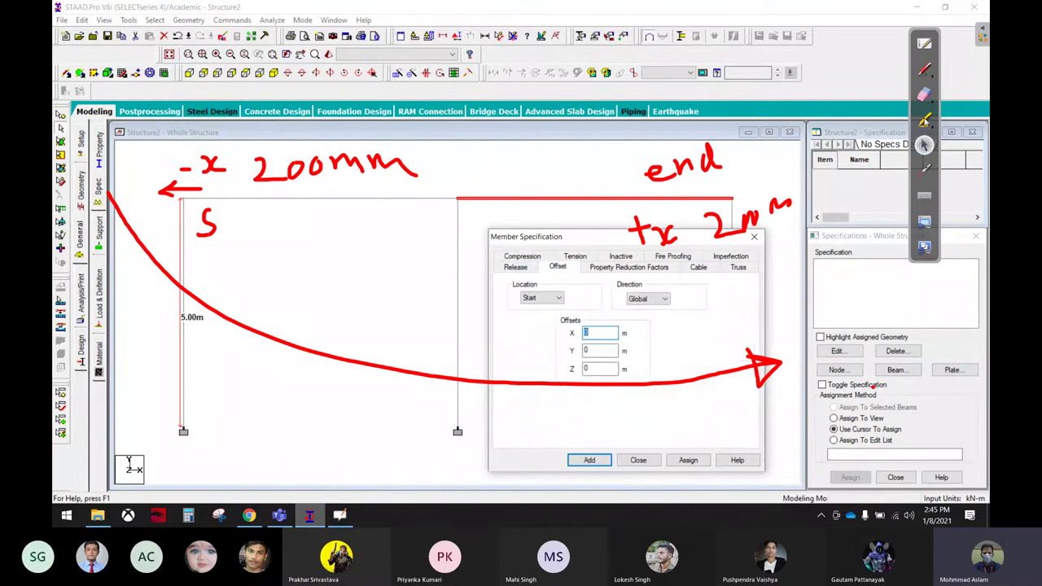
pyautogui.click(925, 120)
pyautogui.moveTo(557, 262); pyautogui.dragTo(582, 257)
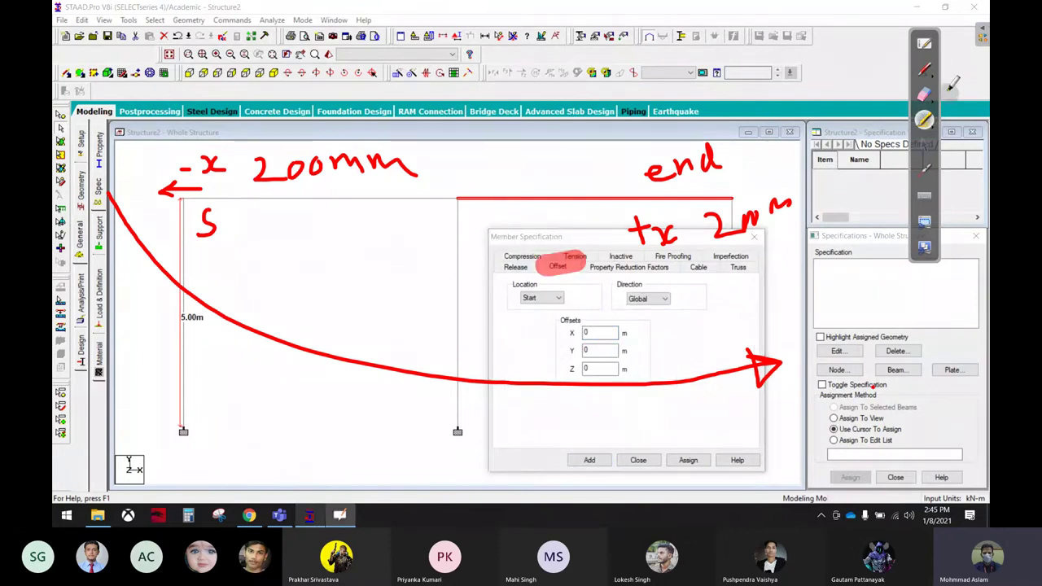
pyautogui.click(924, 69)
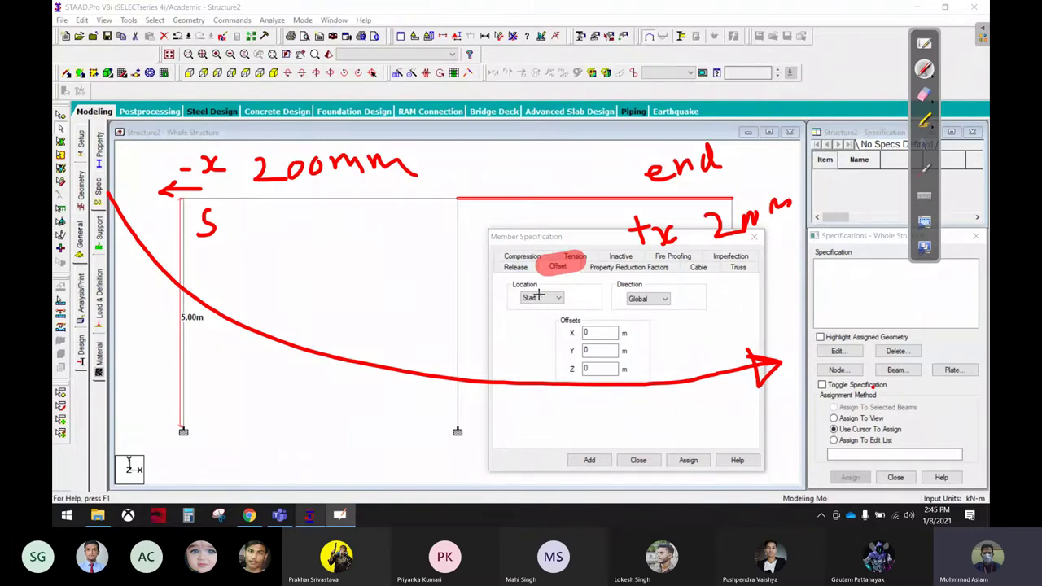
pyautogui.moveTo(557, 296); pyautogui.dragTo(560, 303)
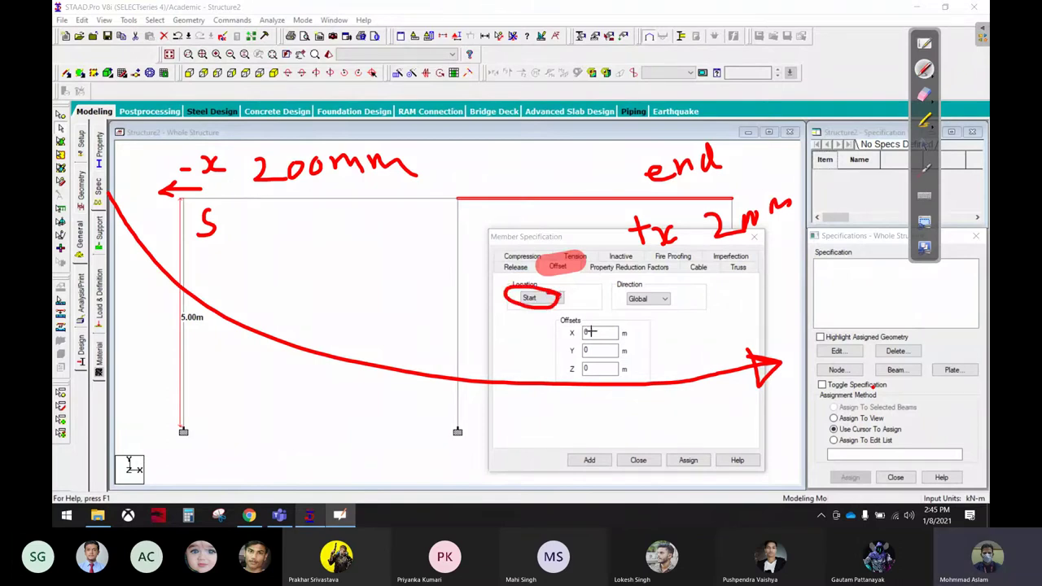
pyautogui.click(924, 144)
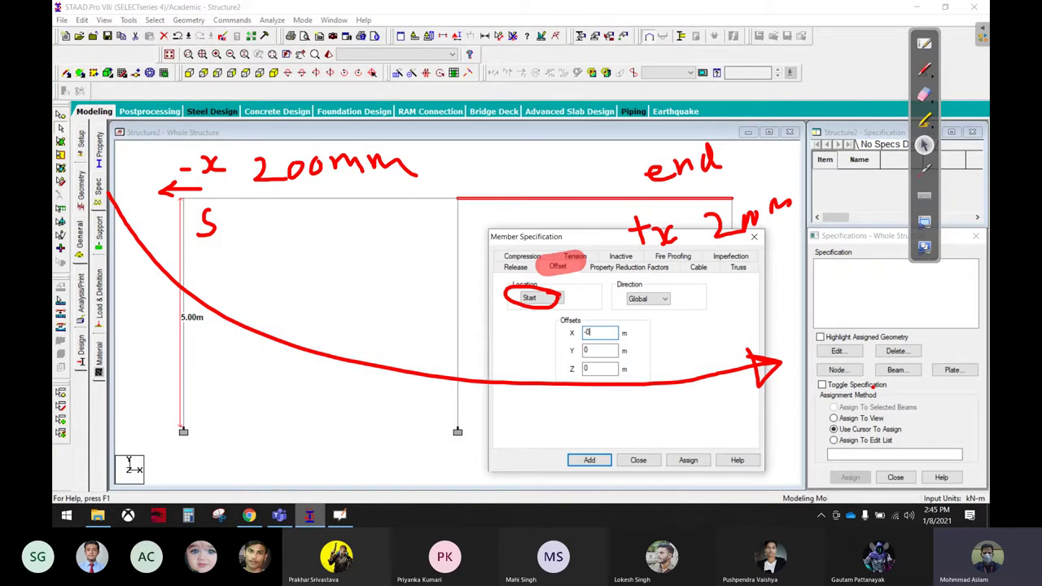
# Step: Enter an X offset of −0.2 and add the START −0.2 0 0 offset spec
pyautogui.write('.2')
pyautogui.click(589, 461)
pyautogui.click(924, 70)
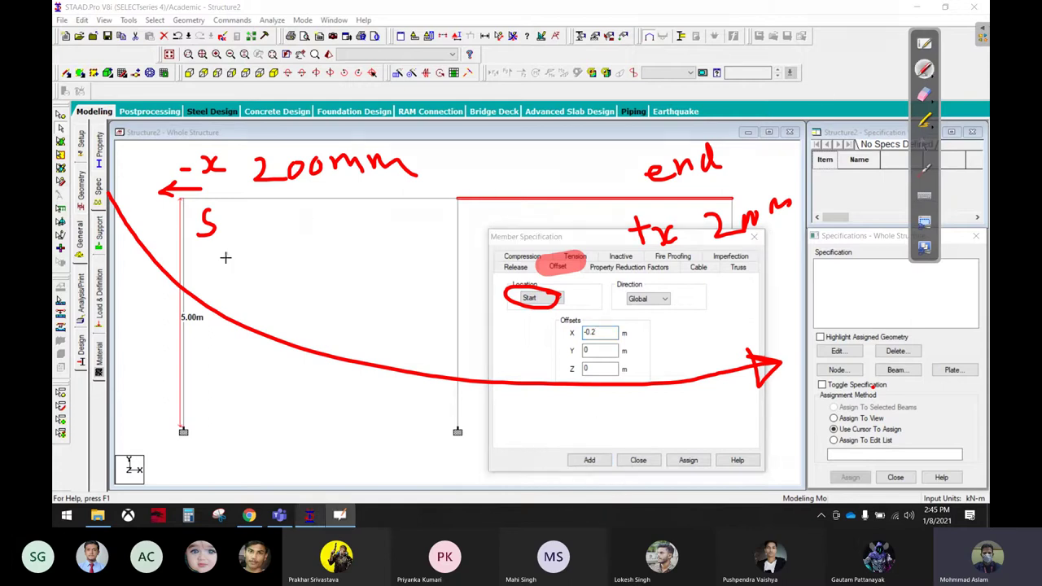
pyautogui.moveTo(218, 269); pyautogui.dragTo(333, 181)
pyautogui.moveTo(312, 245)
pyautogui.mouseDown()
pyautogui.moveTo(496, 297)
pyautogui.moveTo(486, 310)
pyautogui.mouseUp()
pyautogui.moveTo(311, 245)
pyautogui.mouseDown()
pyautogui.moveTo(572, 337)
pyautogui.moveTo(571, 352)
pyautogui.mouseUp()
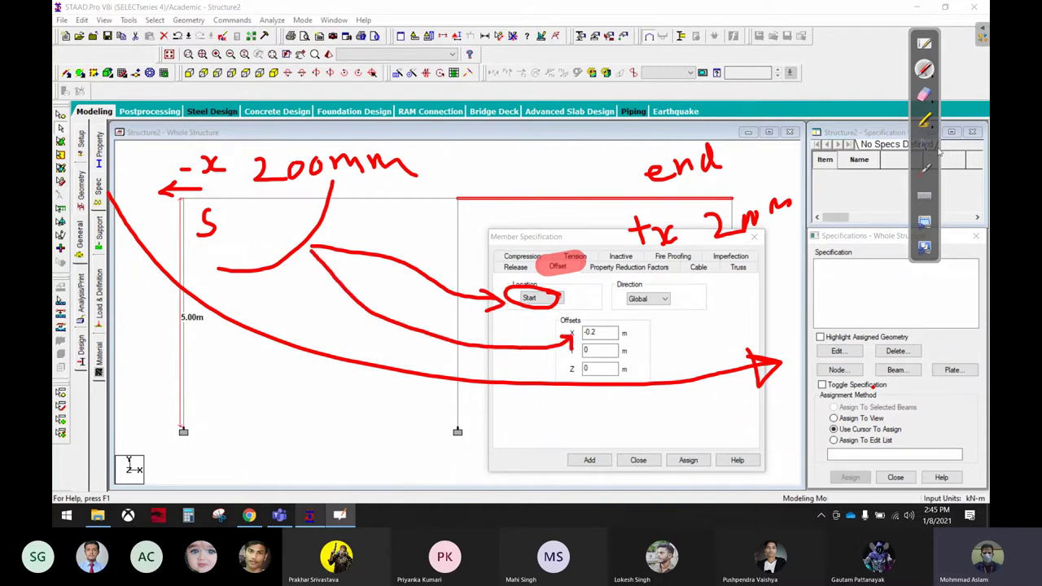
pyautogui.click(923, 145)
pyautogui.click(597, 462)
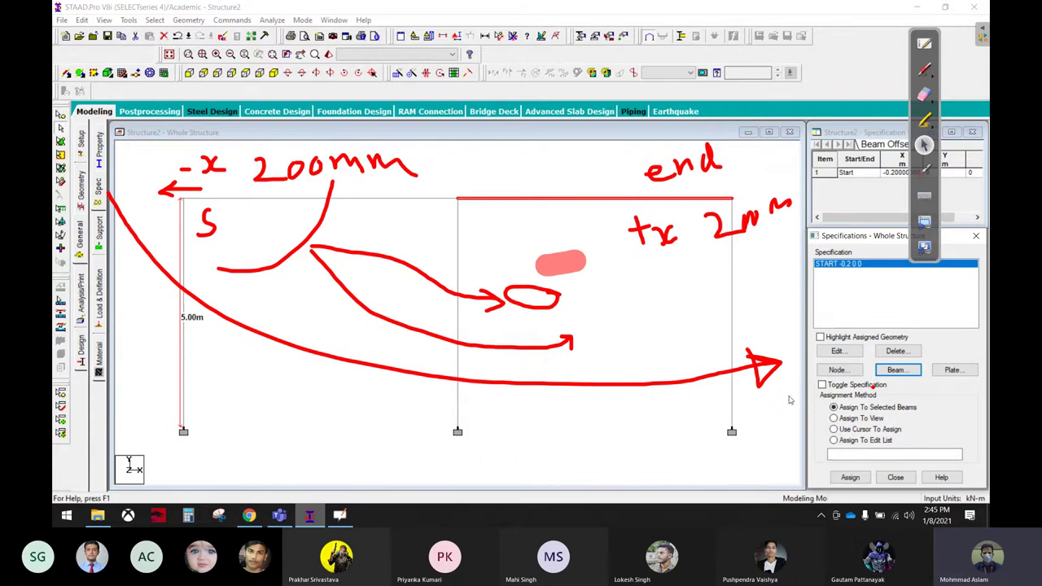
# Step: Create an END offset spec of 0.2 m in global X
pyautogui.click(898, 370)
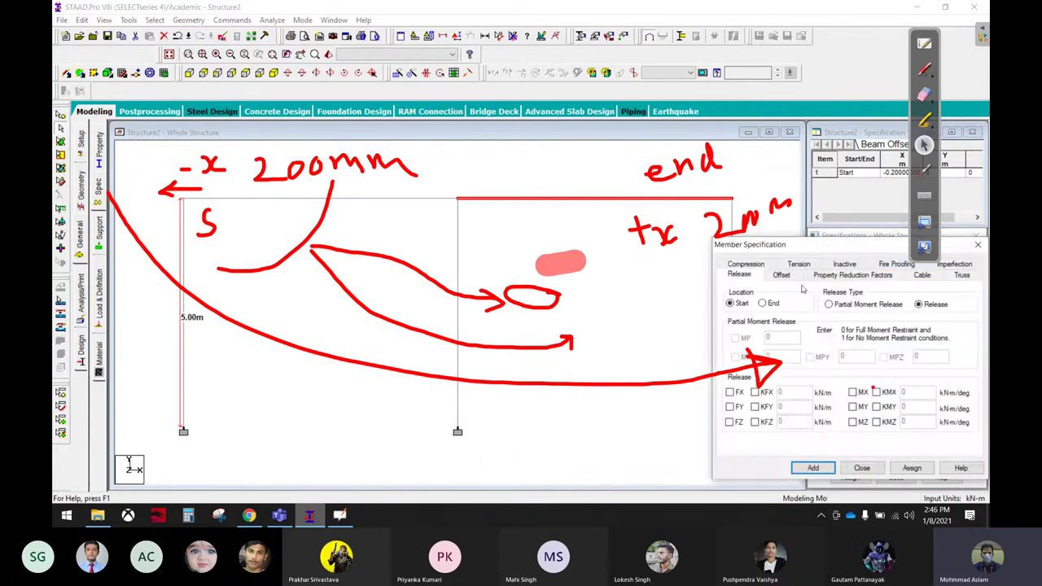
pyautogui.click(798, 263)
pyautogui.click(760, 306)
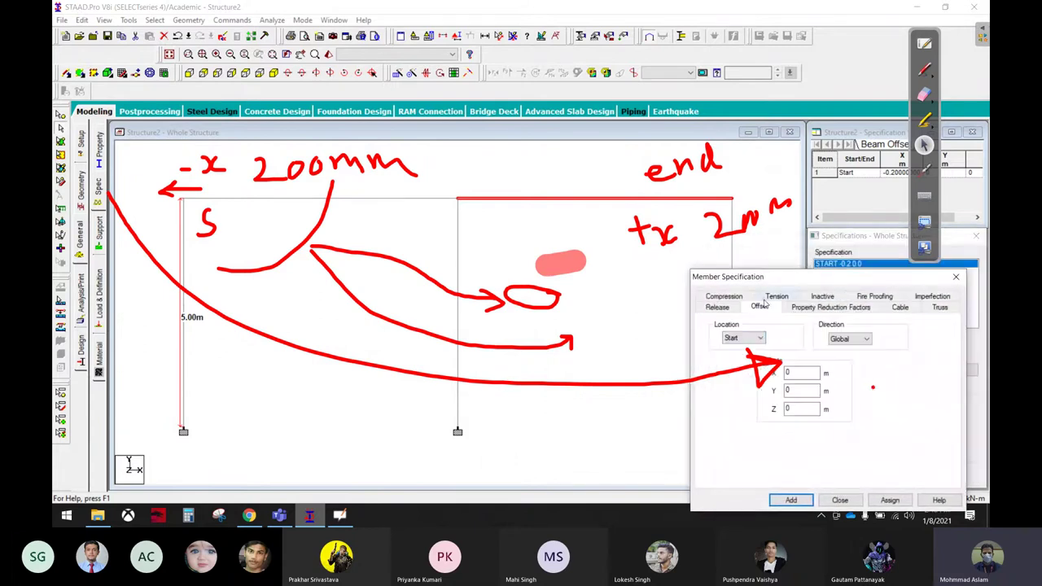
pyautogui.click(758, 336)
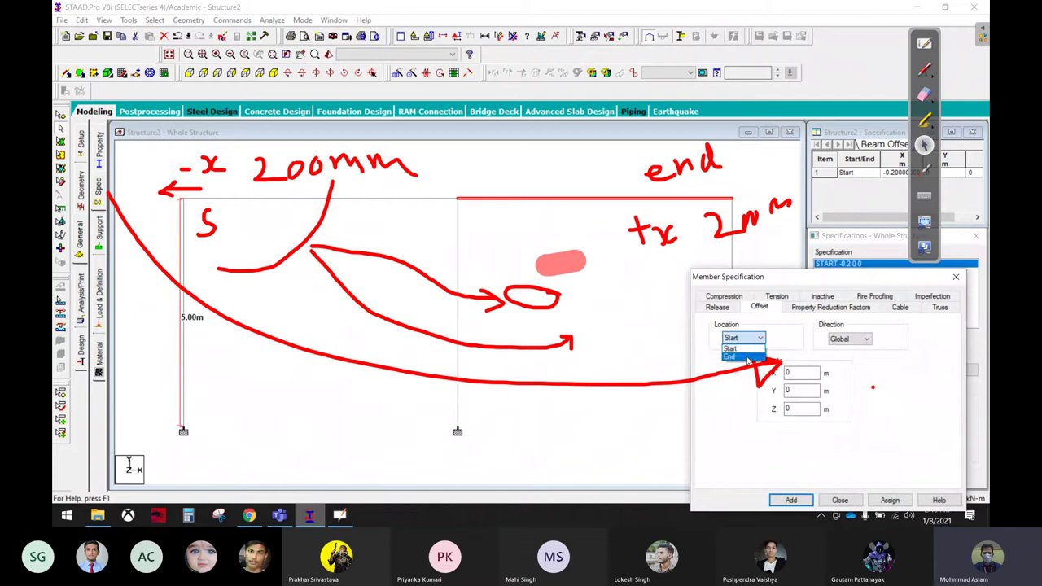
pyautogui.click(747, 359)
pyautogui.write('.2')
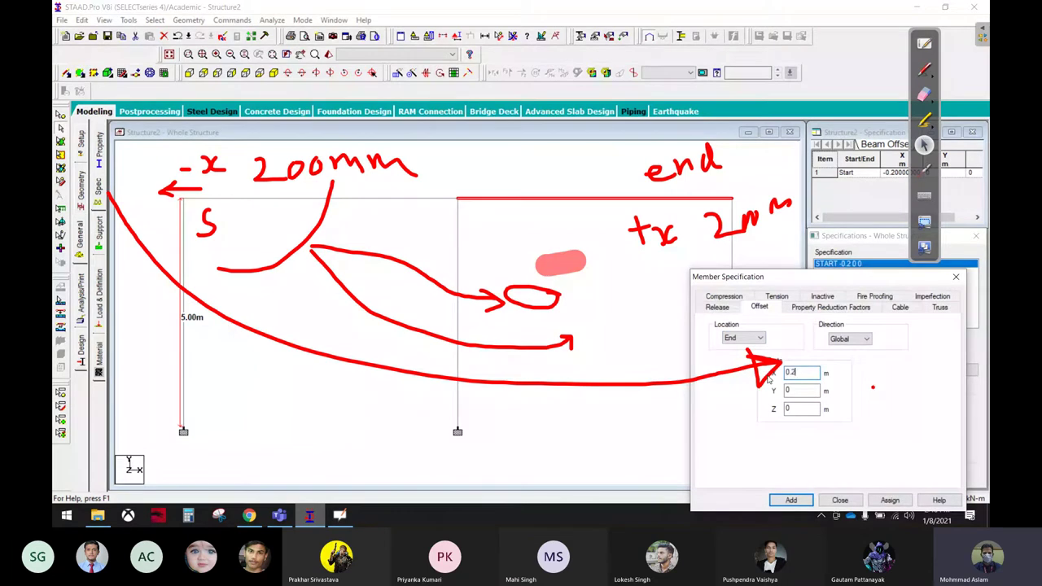
pyautogui.click(790, 500)
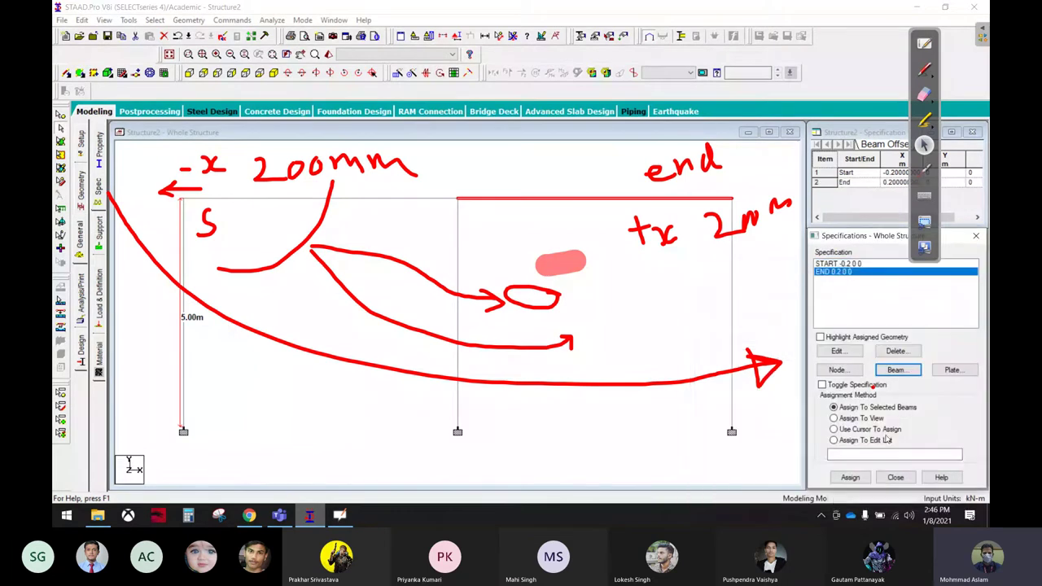
# Step: Select the START offset spec and sketch arrows from the offsets to both top beams
pyautogui.click(856, 265)
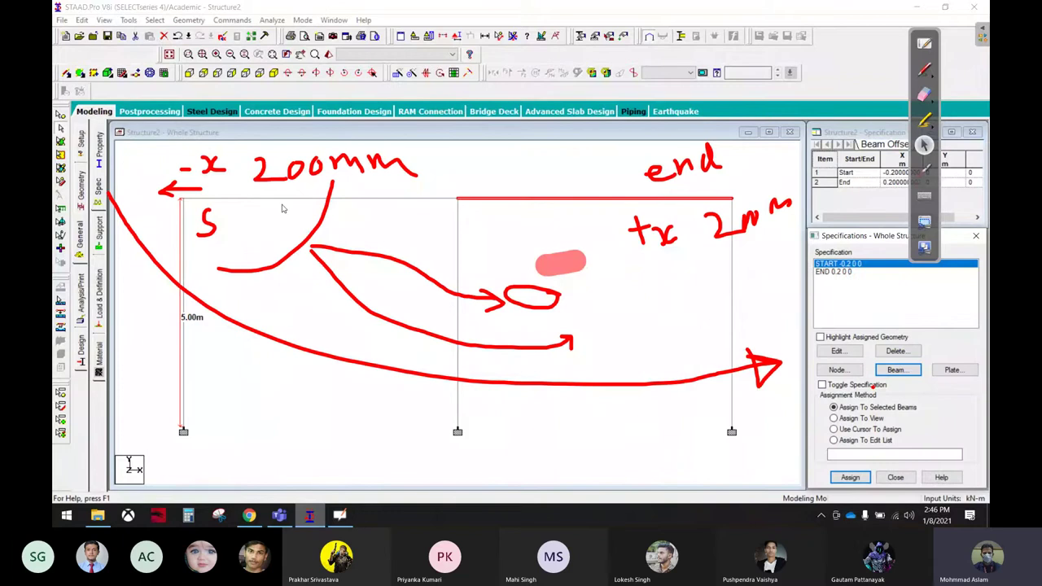
pyautogui.moveTo(770, 187)
pyautogui.mouseDown()
pyautogui.moveTo(768, 258)
pyautogui.moveTo(837, 373)
pyautogui.moveTo(385, 300)
pyautogui.moveTo(765, 151)
pyautogui.moveTo(139, 151)
pyautogui.moveTo(288, 196)
pyautogui.moveTo(263, 282)
pyautogui.mouseUp()
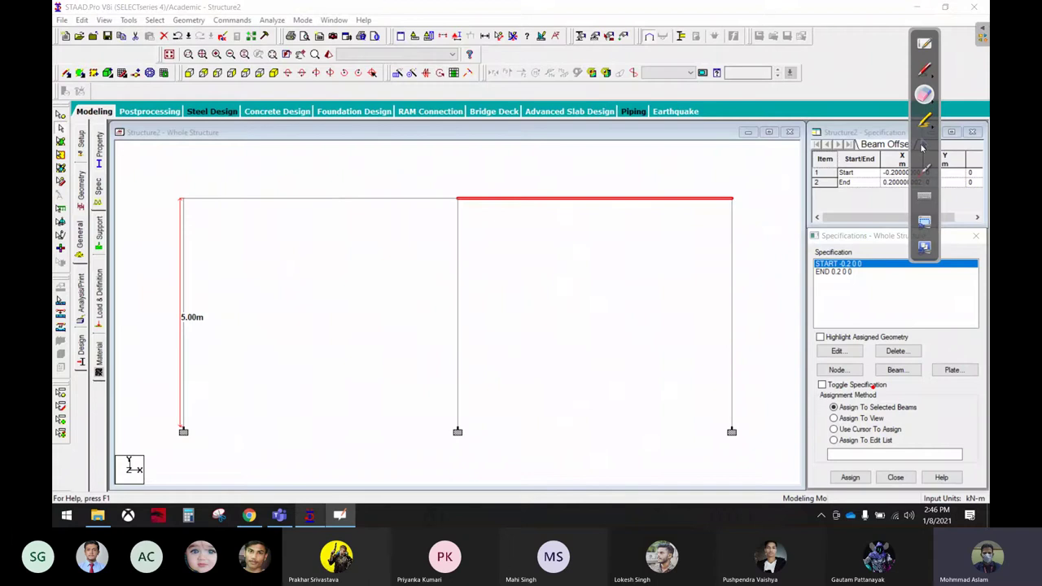
pyautogui.click(923, 146)
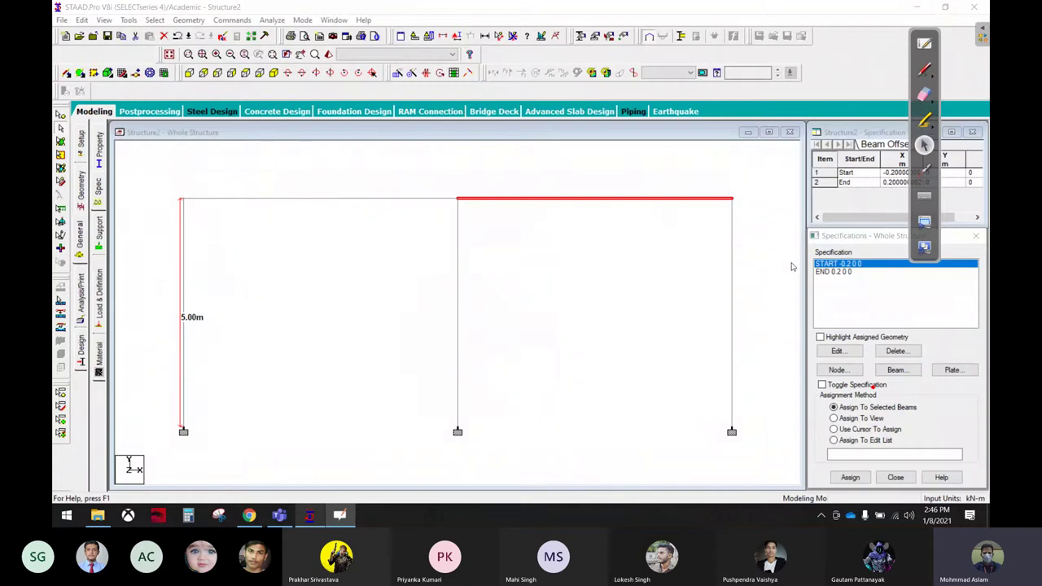
pyautogui.click(923, 70)
pyautogui.moveTo(814, 265)
pyautogui.mouseDown()
pyautogui.moveTo(372, 317)
pyautogui.moveTo(213, 203)
pyautogui.moveTo(210, 229)
pyautogui.mouseUp()
pyautogui.moveTo(814, 268)
pyautogui.mouseDown()
pyautogui.moveTo(637, 308)
pyautogui.moveTo(586, 224)
pyautogui.moveTo(633, 223)
pyautogui.mouseUp()
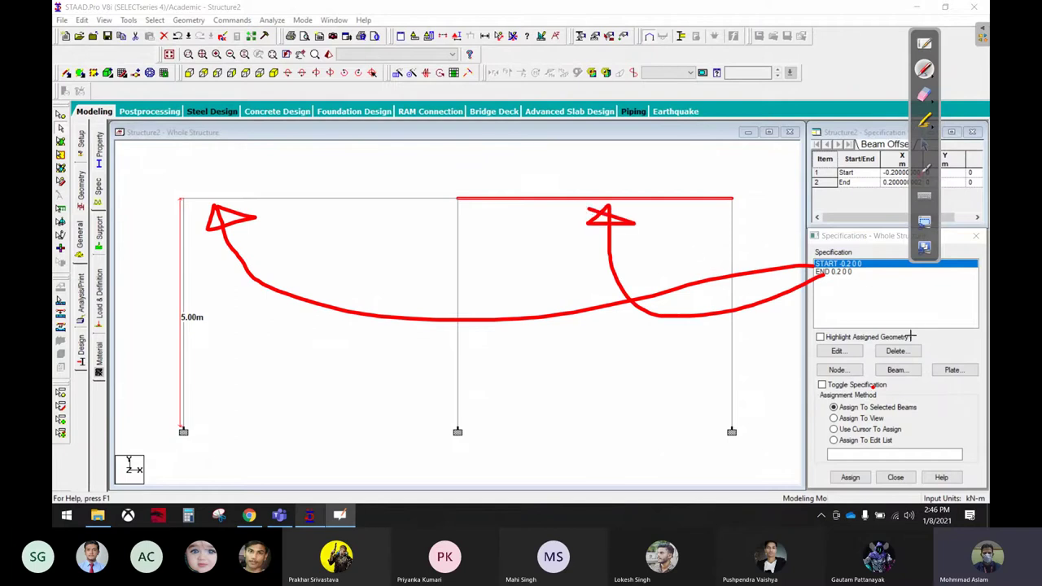
pyautogui.click(924, 145)
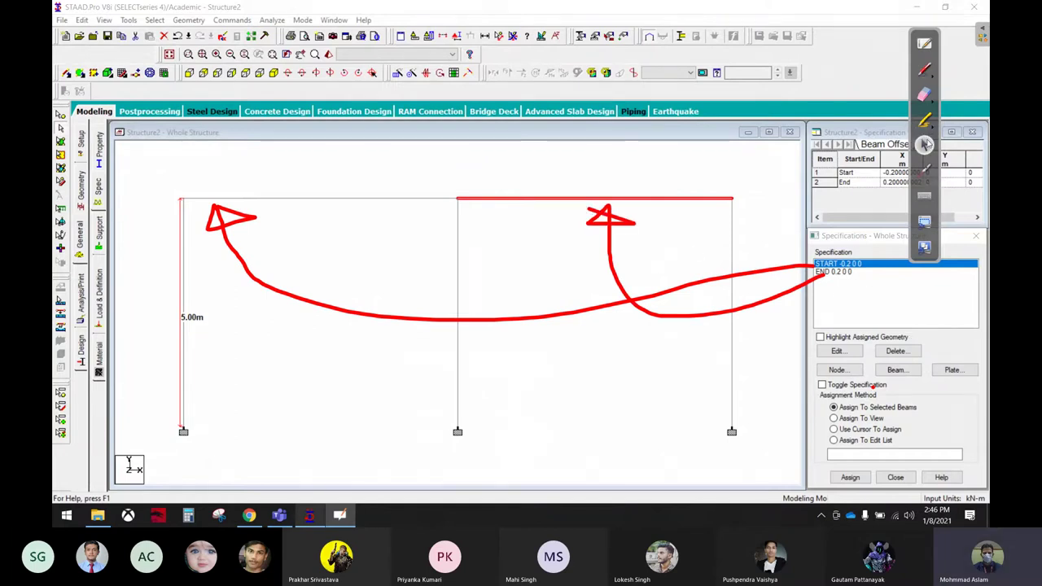
# Step: Assign START −0.2 to the left top beam and END 0.2 to the right top beam 4
pyautogui.click(332, 202)
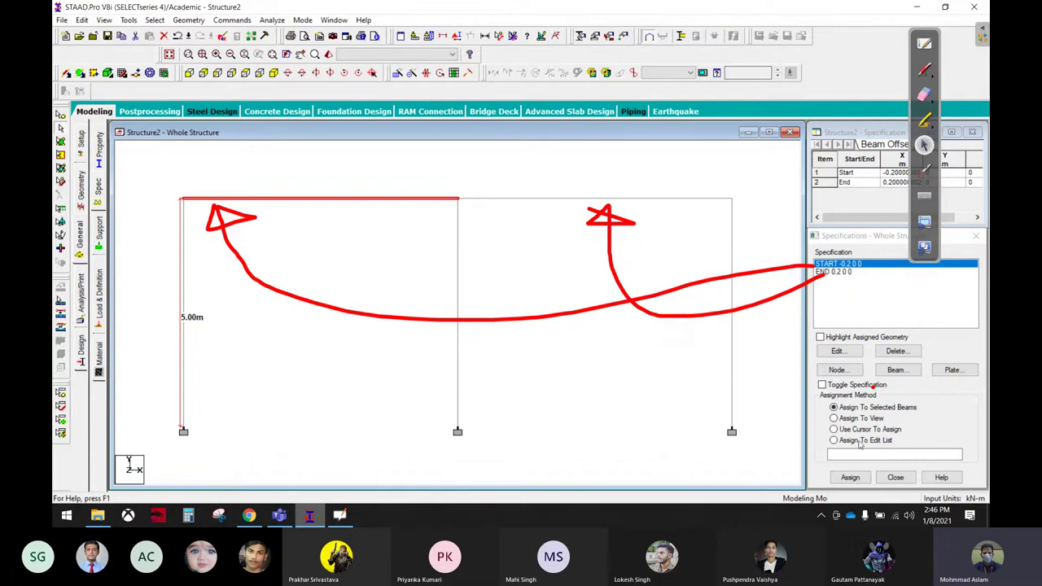
pyautogui.click(850, 477)
pyautogui.click(866, 389)
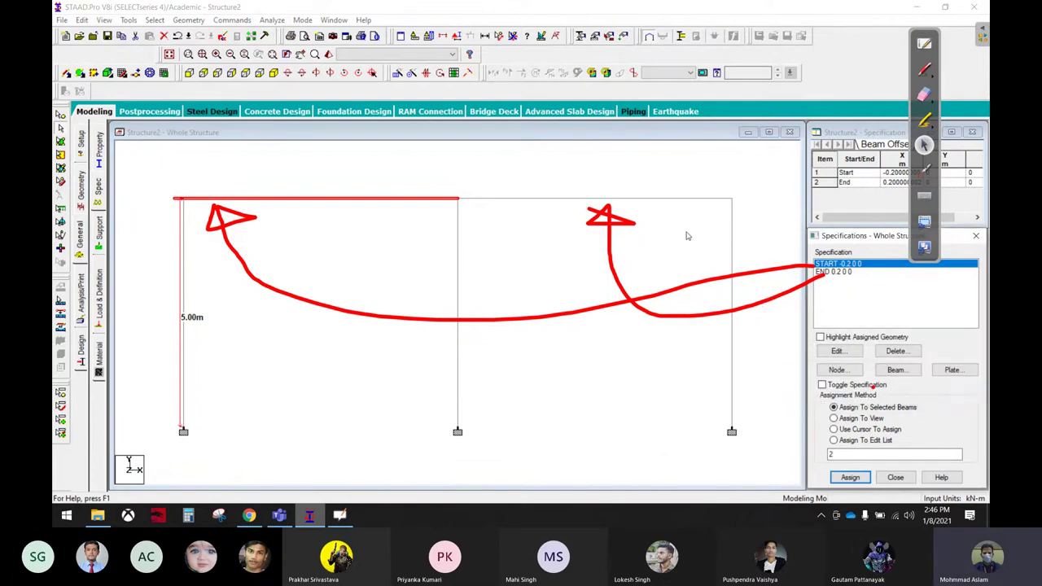
pyautogui.click(677, 200)
pyautogui.click(846, 270)
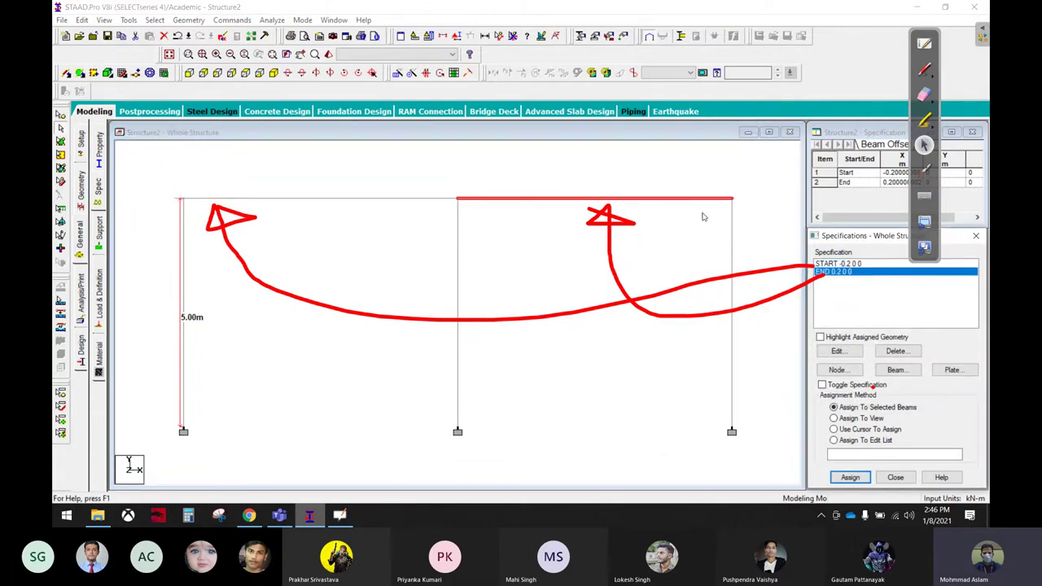
pyautogui.click(850, 477)
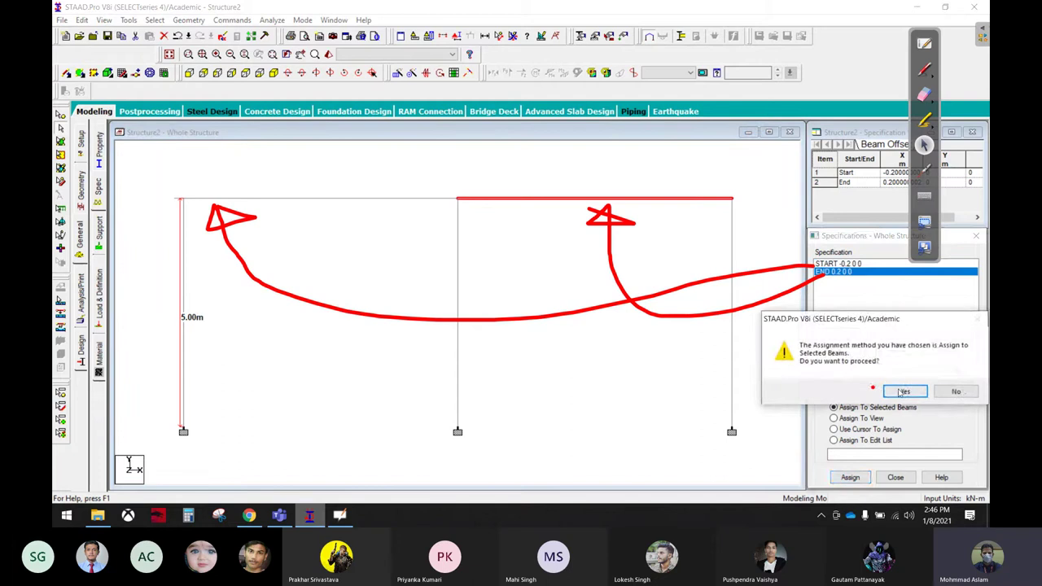
pyautogui.click(903, 391)
# Step: Erase the explanatory arrows and open the 3D rendered view of Structure2
pyautogui.click(924, 95)
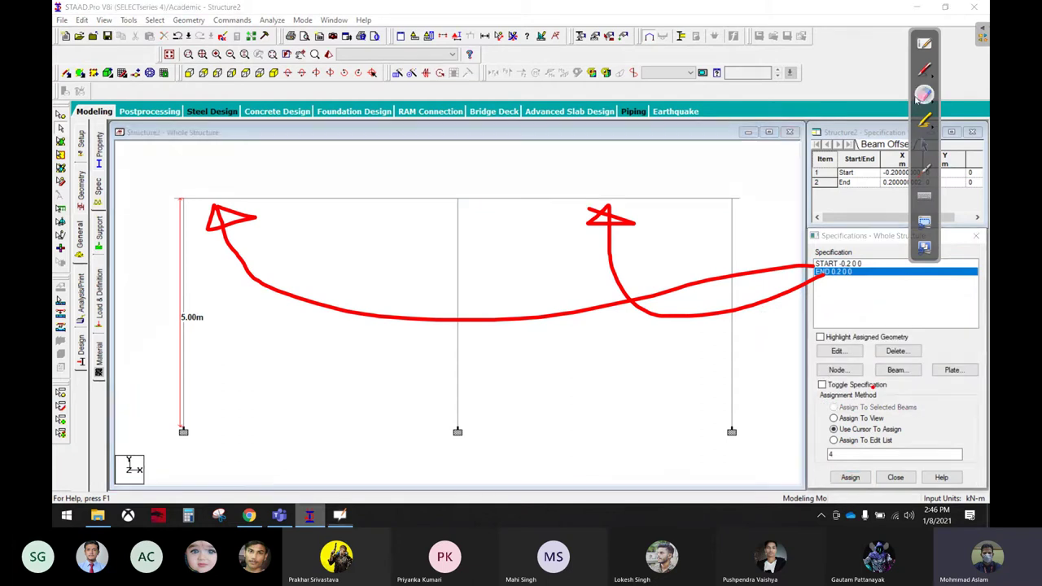
pyautogui.moveTo(705, 260)
pyautogui.mouseDown()
pyautogui.moveTo(572, 291)
pyautogui.moveTo(125, 279)
pyautogui.mouseUp()
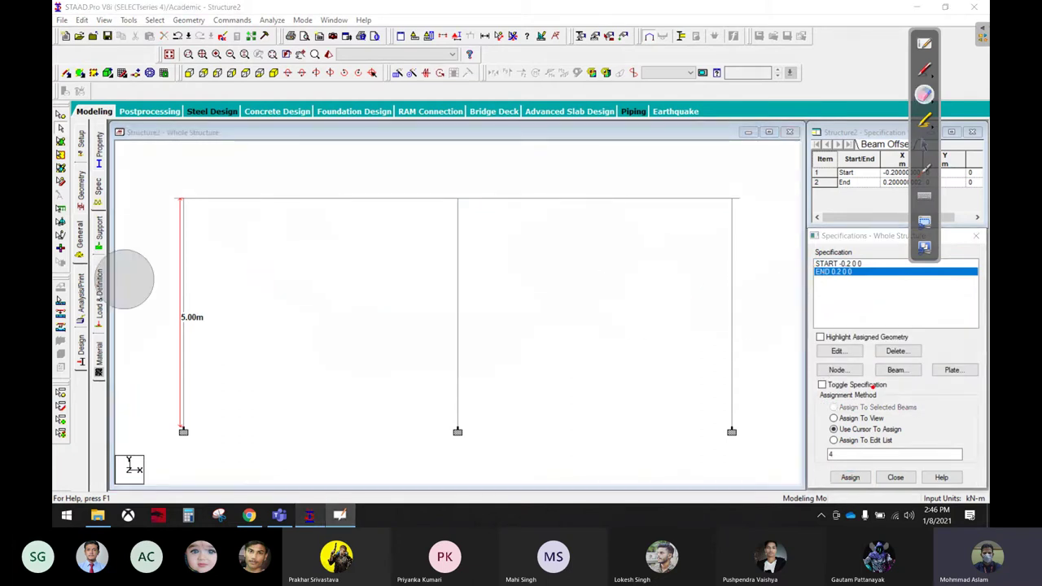
pyautogui.click(924, 144)
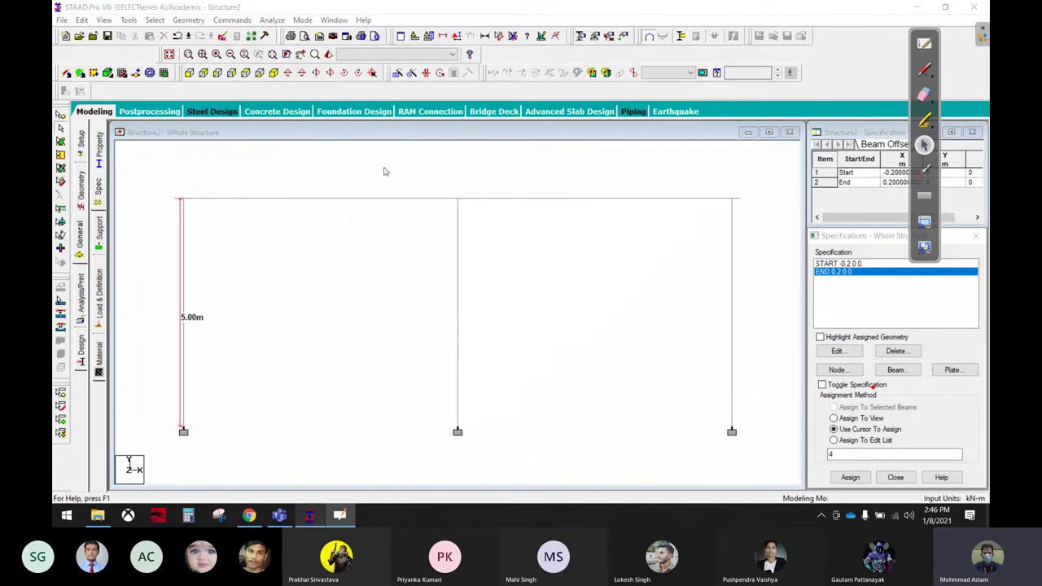
pyautogui.click(181, 205)
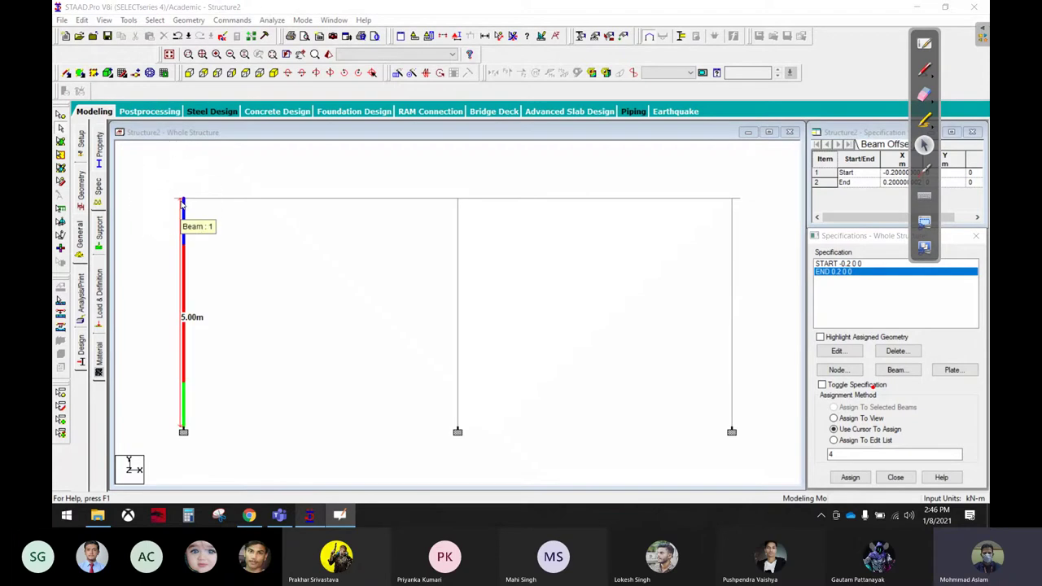
pyautogui.click(369, 244)
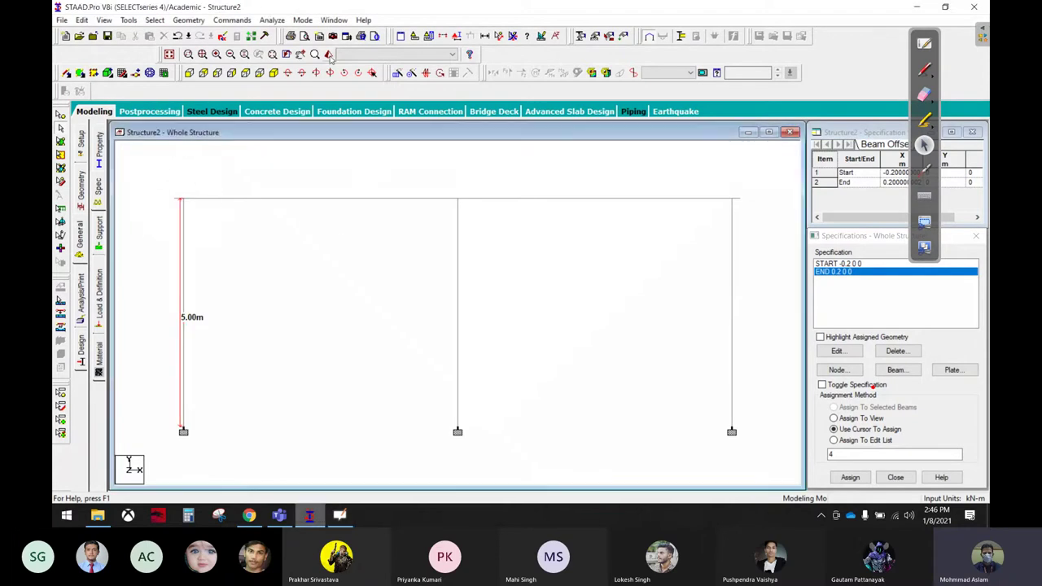
pyautogui.click(330, 56)
pyautogui.moveTo(543, 355); pyautogui.dragTo(595, 379)
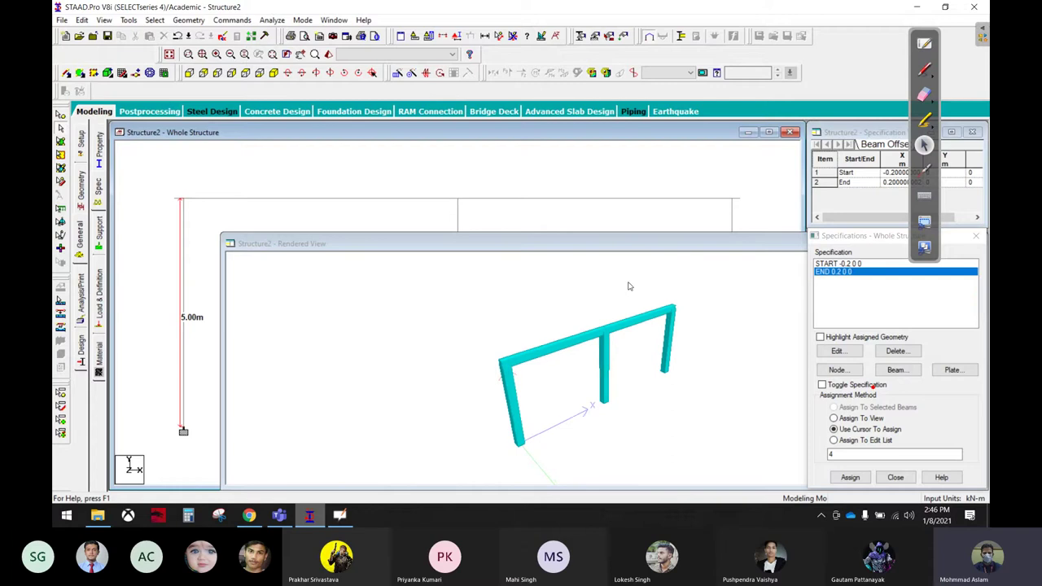
pyautogui.moveTo(629, 241); pyautogui.dragTo(532, 128)
pyautogui.scroll(3, 405, 275)
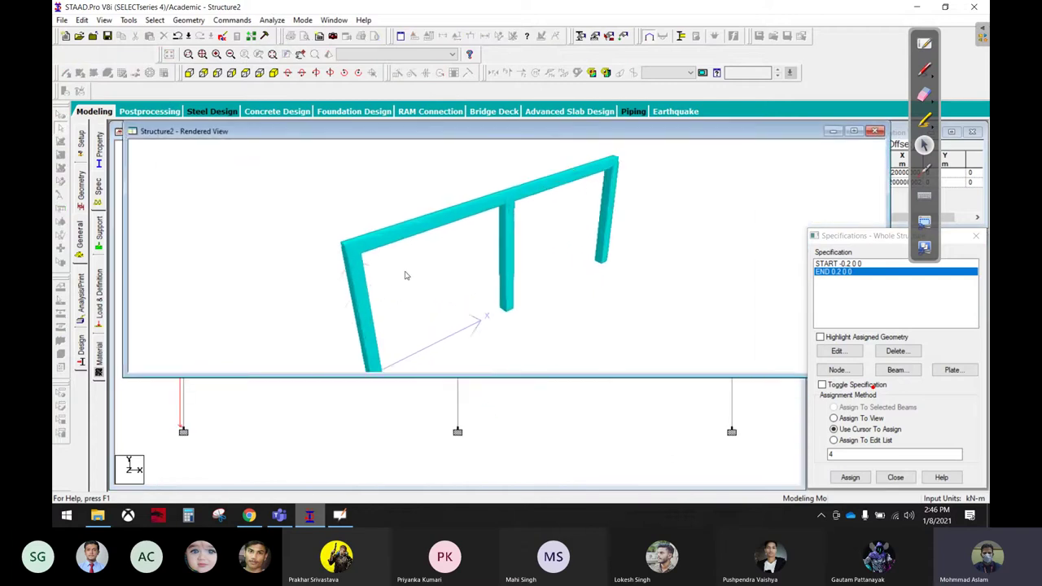
pyautogui.moveTo(406, 275)
pyautogui.mouseDown()
pyautogui.moveTo(284, 284)
pyautogui.moveTo(253, 270)
pyautogui.moveTo(357, 253)
pyautogui.mouseUp()
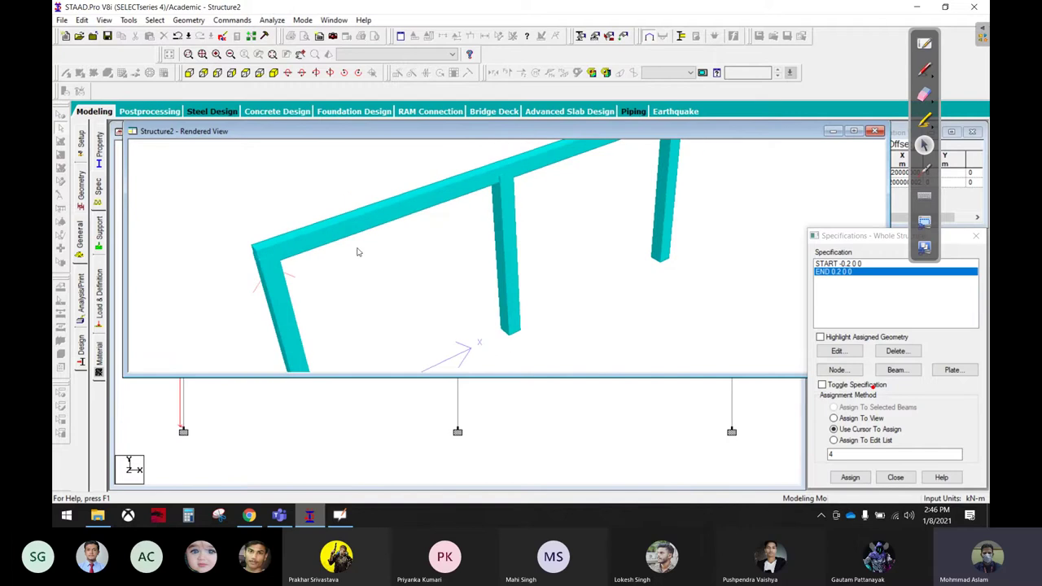
pyautogui.moveTo(580, 233); pyautogui.dragTo(570, 230)
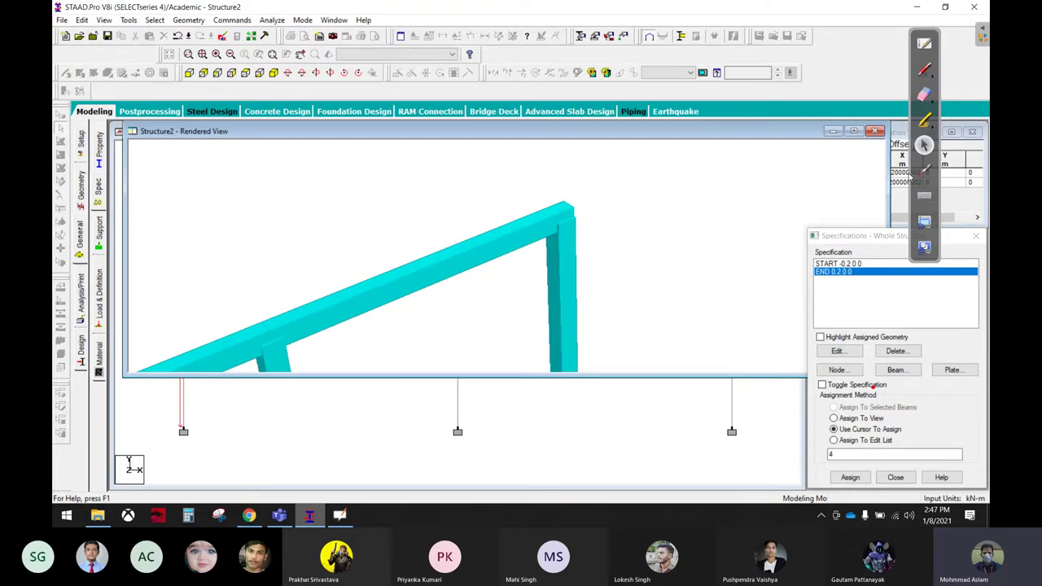
pyautogui.click(875, 131)
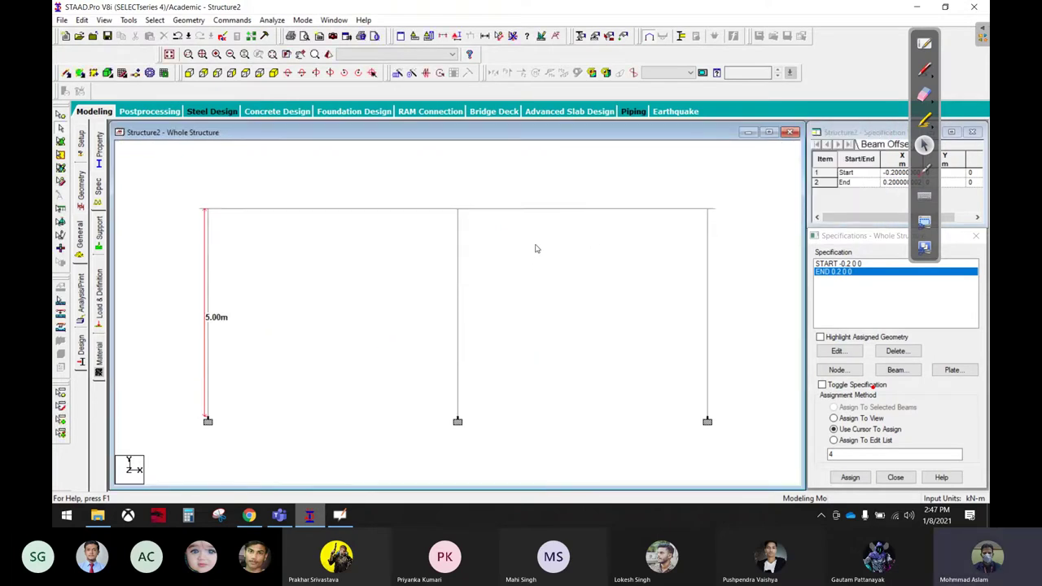
# Step: Add primary load case 1 titled Dead with loading type Dead under Load Case Details
pyautogui.scroll(-1, 499, 232)
pyautogui.scroll(-1, 531, 302)
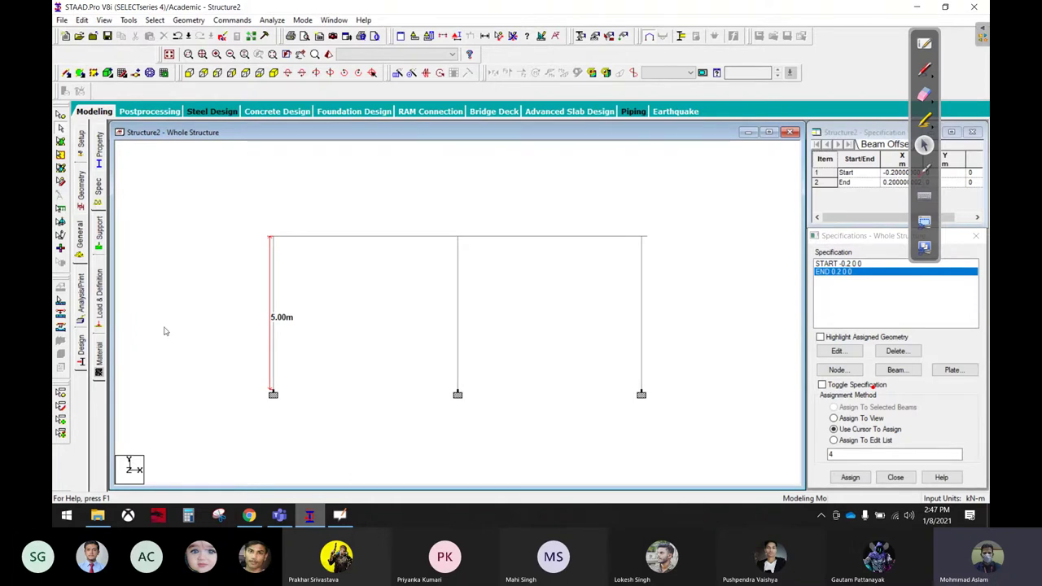
pyautogui.click(99, 294)
pyautogui.click(847, 153)
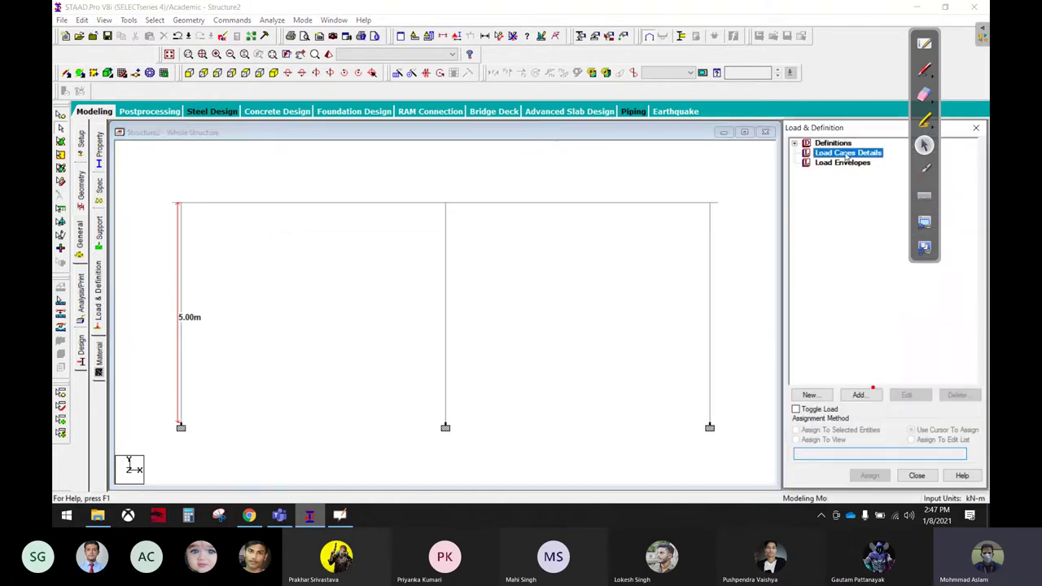
pyautogui.click(859, 395)
pyautogui.click(581, 187)
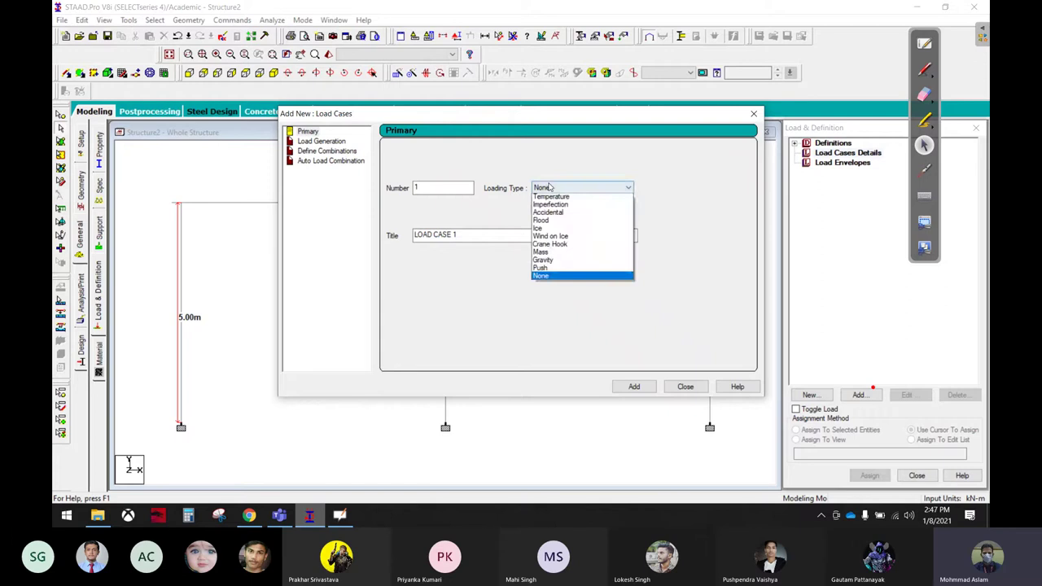
pyautogui.click(562, 202)
pyautogui.moveTo(460, 234); pyautogui.dragTo(382, 233)
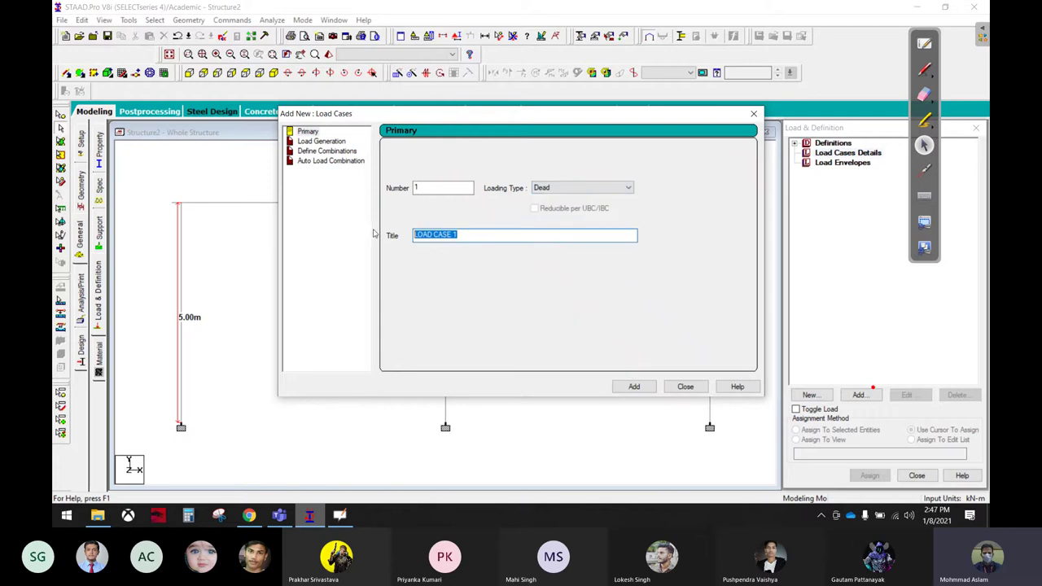
pyautogui.write('Dead')
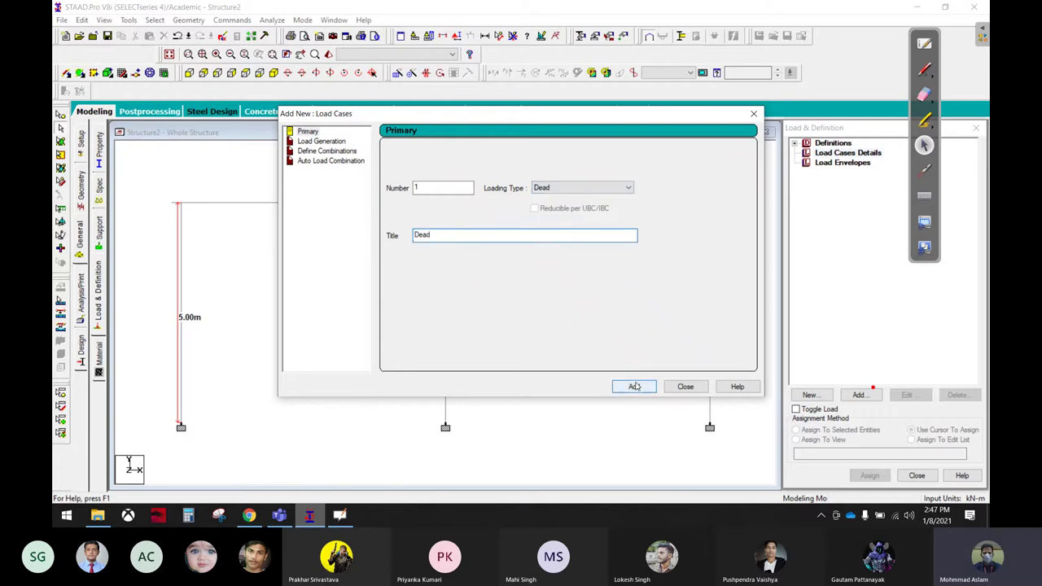
pyautogui.click(634, 386)
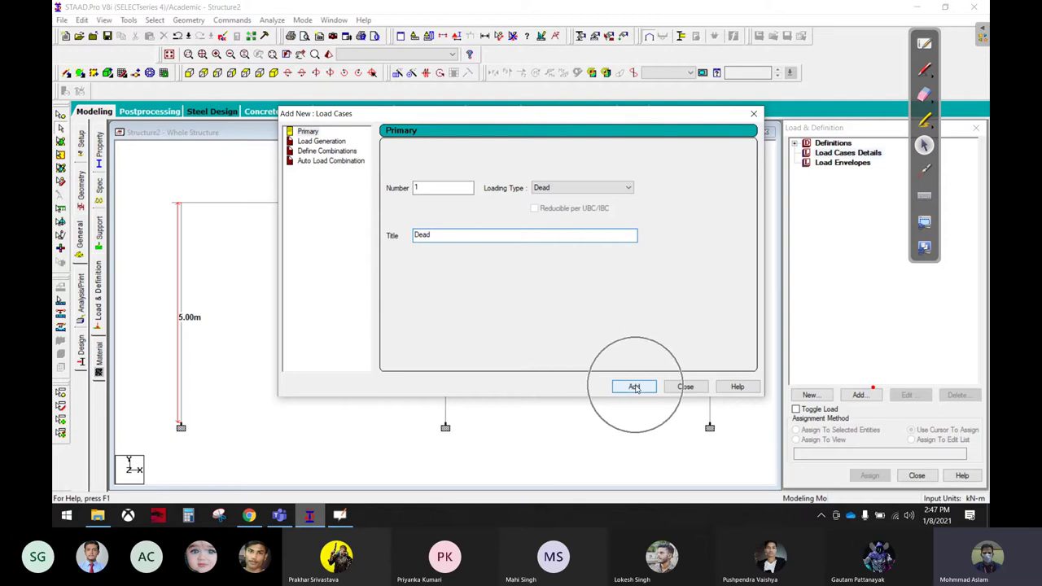
pyautogui.click(686, 386)
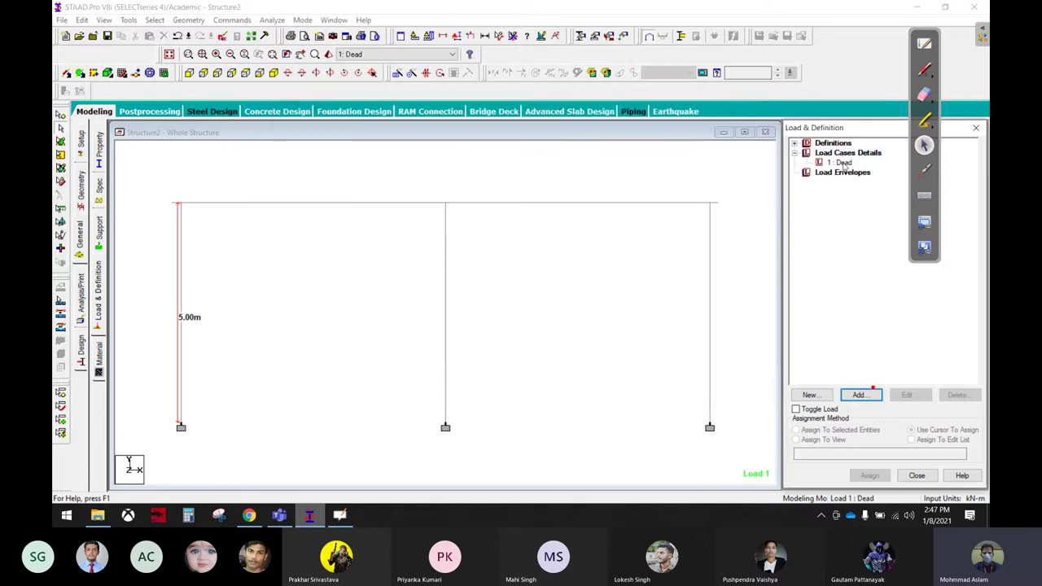
# Step: Add a -6 kN/m GY uniform member load to the 1 : Dead load case
pyautogui.click(844, 162)
pyautogui.click(861, 395)
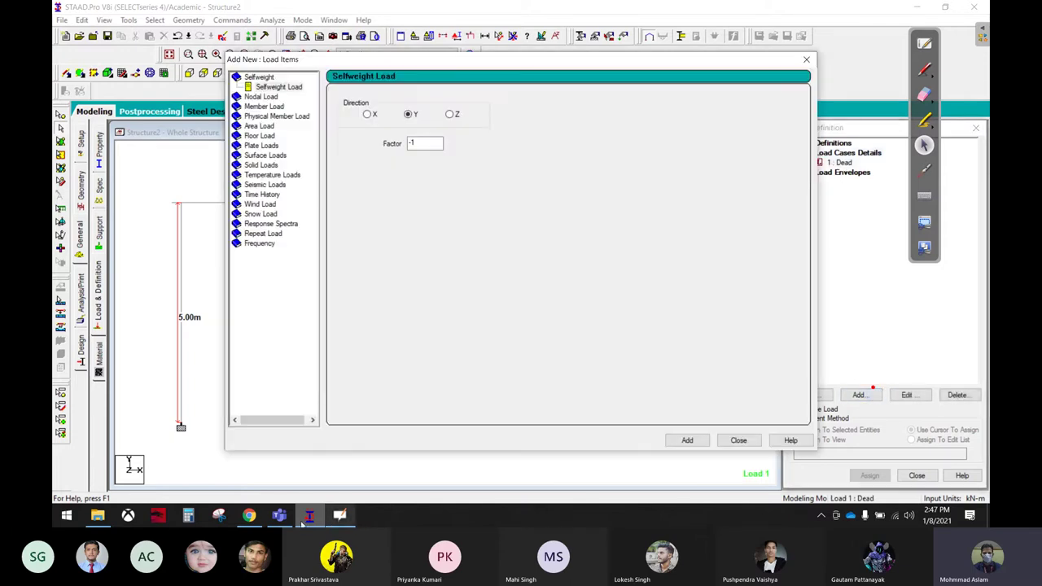
pyautogui.click(249, 515)
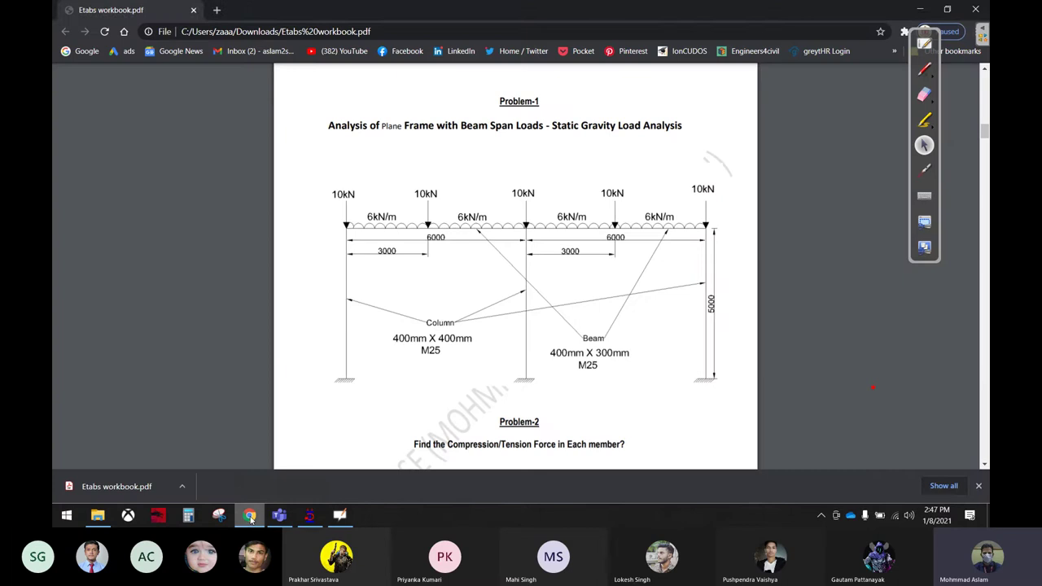
pyautogui.click(250, 515)
pyautogui.click(270, 107)
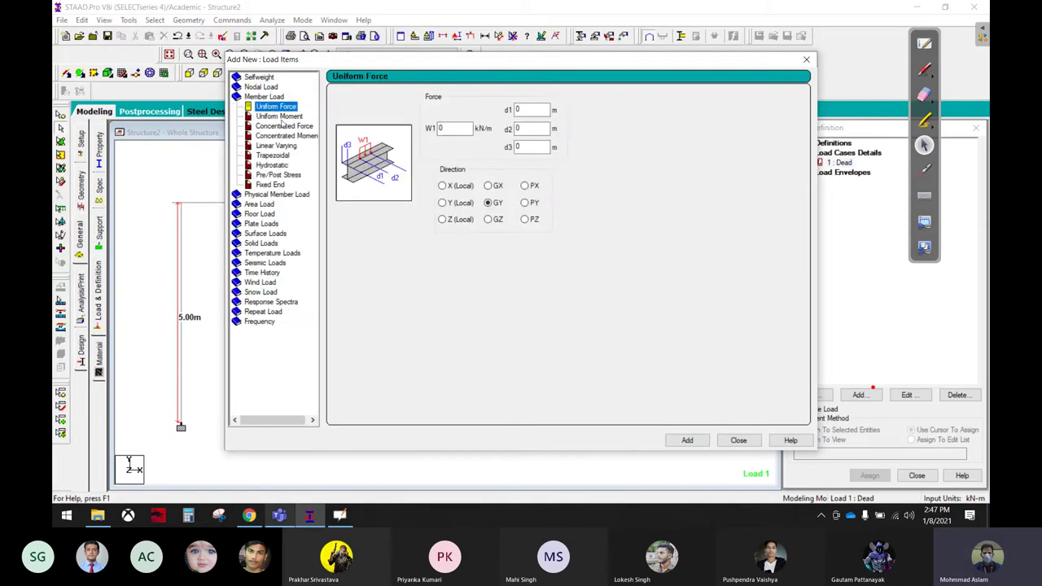
pyautogui.doubleClick(444, 127)
pyautogui.write('-6')
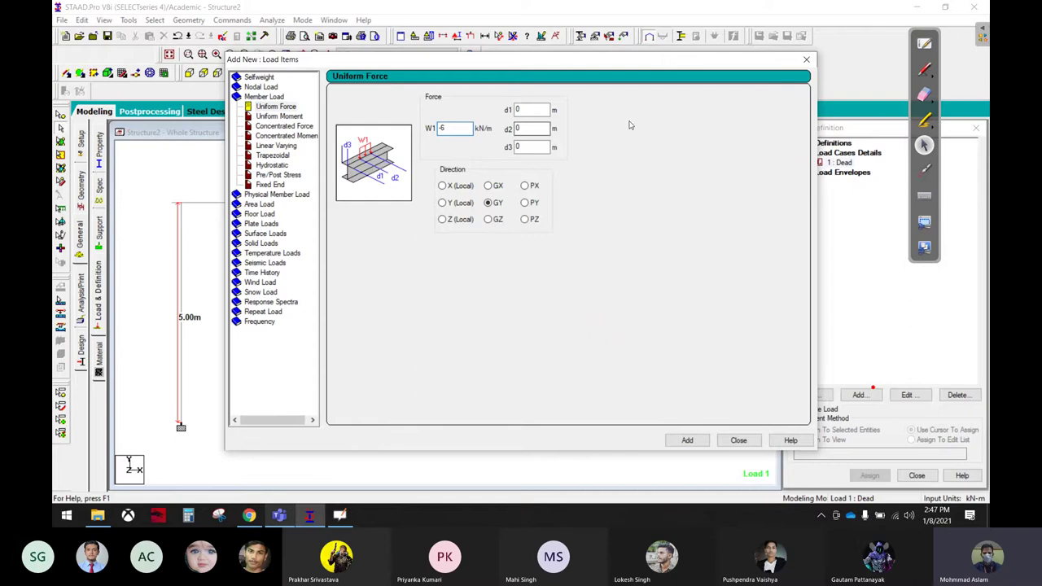
pyautogui.click(686, 440)
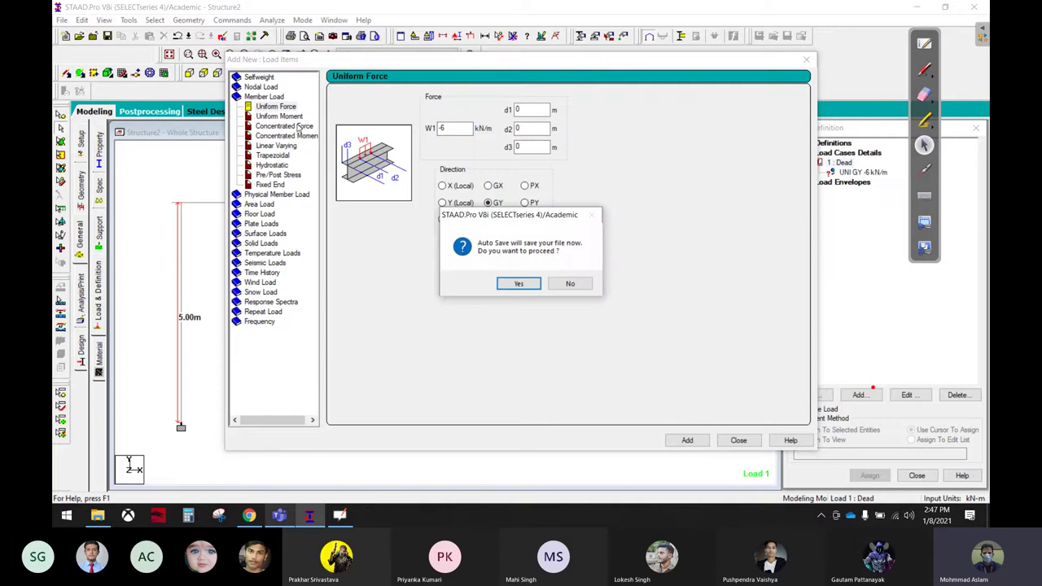
# Step: Save the structure at the auto-save prompt and add a -10 kN GY concentrated member load
pyautogui.click(511, 282)
pyautogui.click(447, 275)
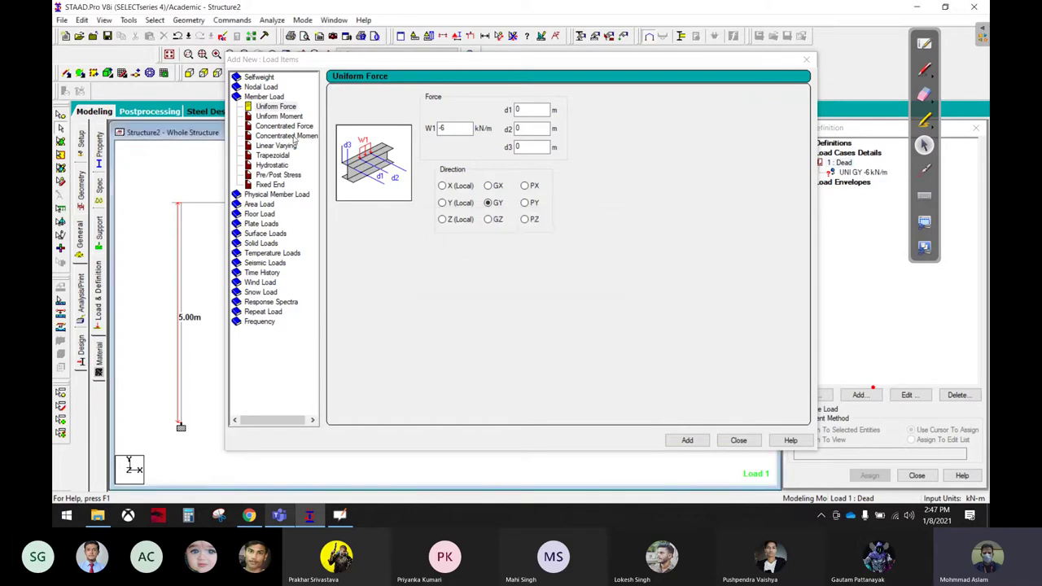
pyautogui.click(285, 126)
pyautogui.write('-10')
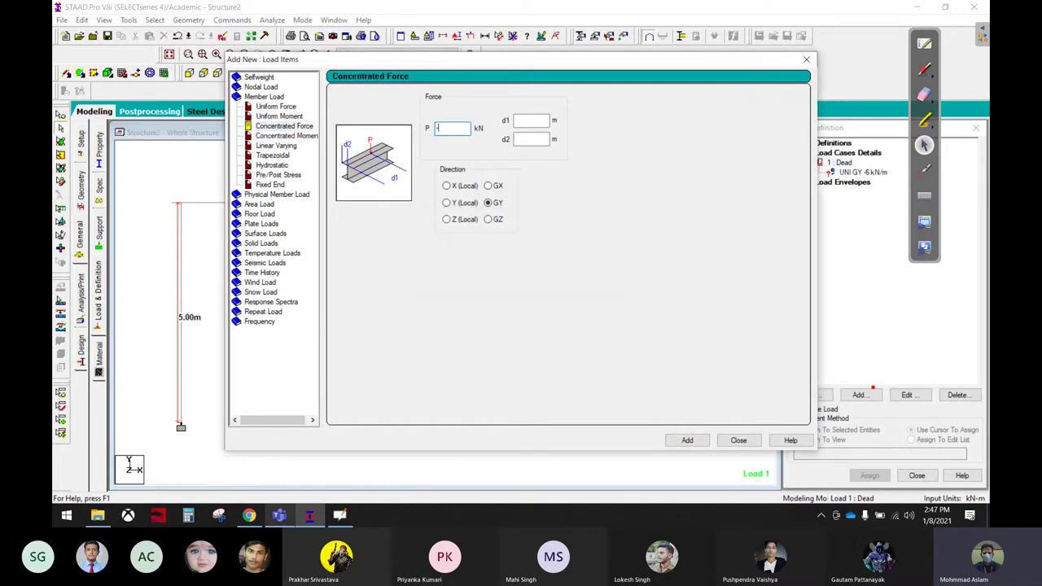
pyautogui.click(683, 439)
# Step: Add a -10 kN FY nodal load and close the load items window
pyautogui.click(267, 88)
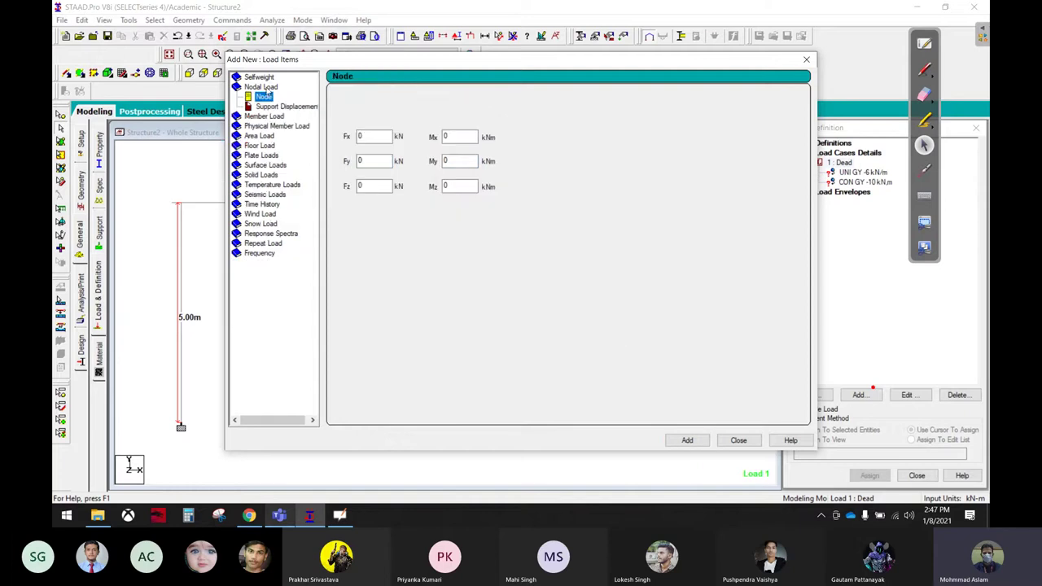
pyautogui.click(365, 161)
pyautogui.click(687, 440)
pyautogui.click(738, 439)
pyautogui.click(862, 172)
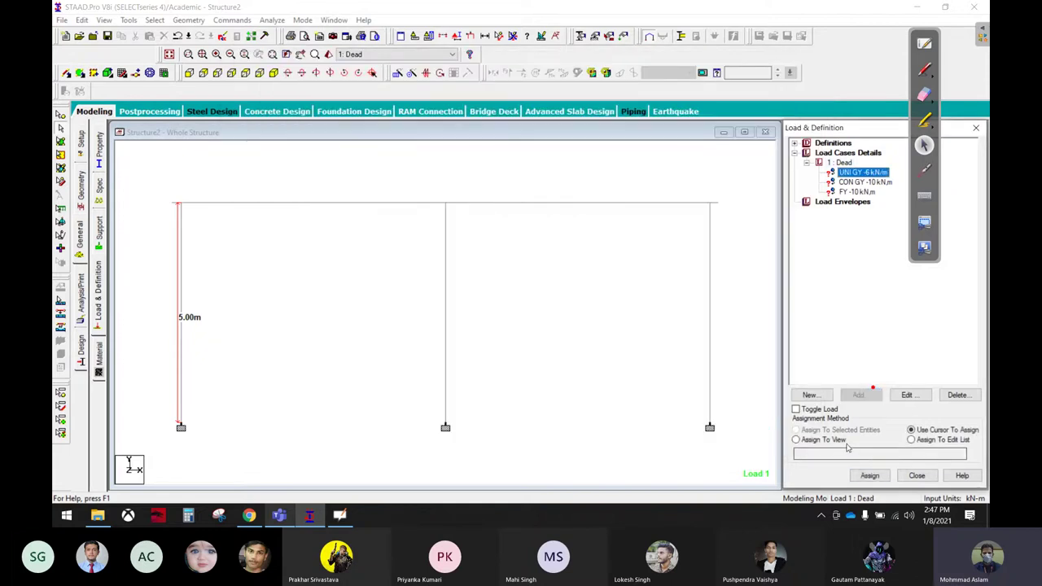
# Step: Assign the uniform and concentrated loads to top beams 2 and 4
pyautogui.click(869, 475)
pyautogui.click(391, 205)
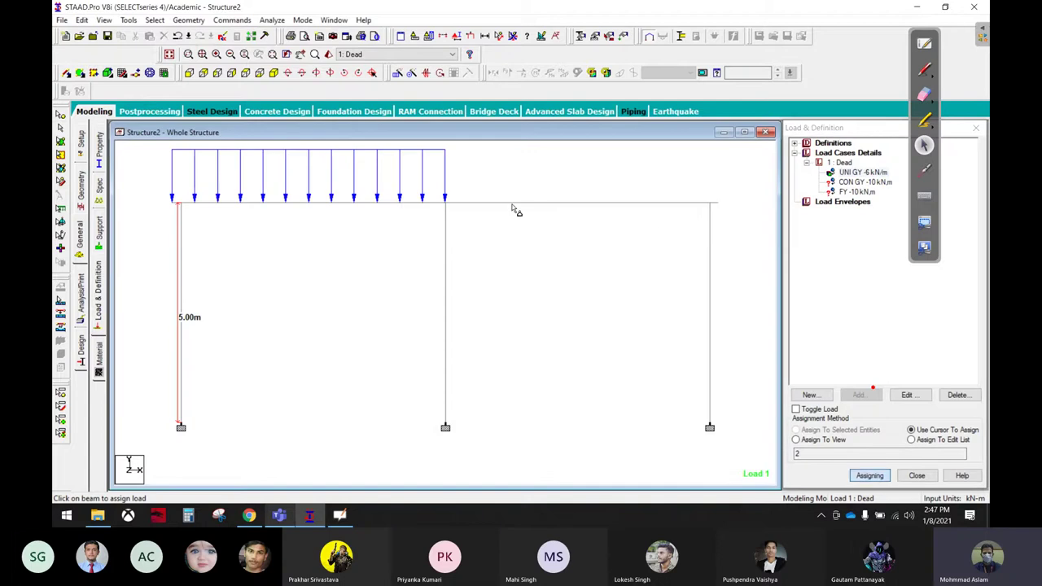
pyautogui.click(537, 205)
pyautogui.click(872, 184)
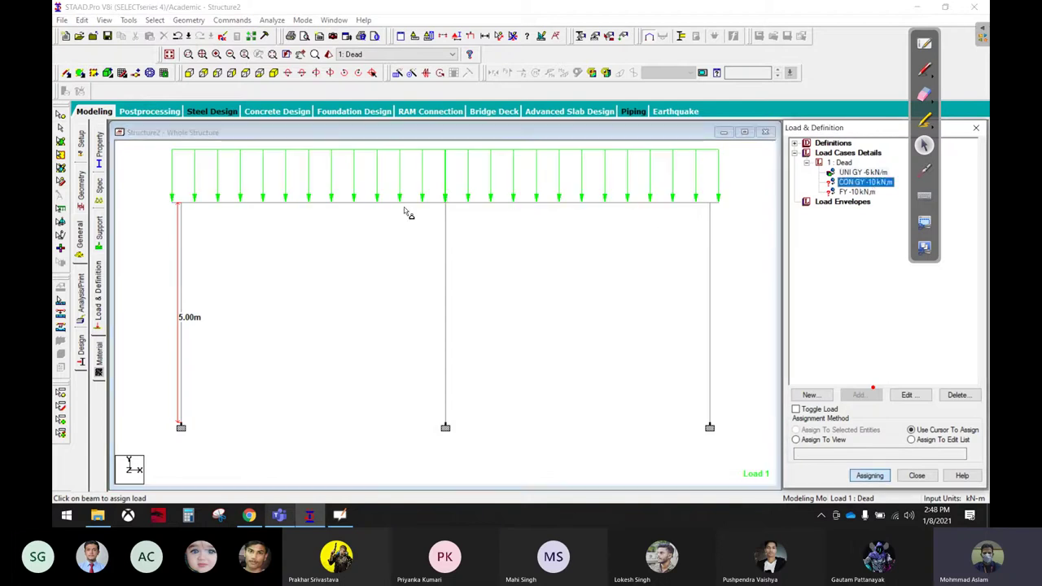
pyautogui.click(427, 207)
pyautogui.click(533, 210)
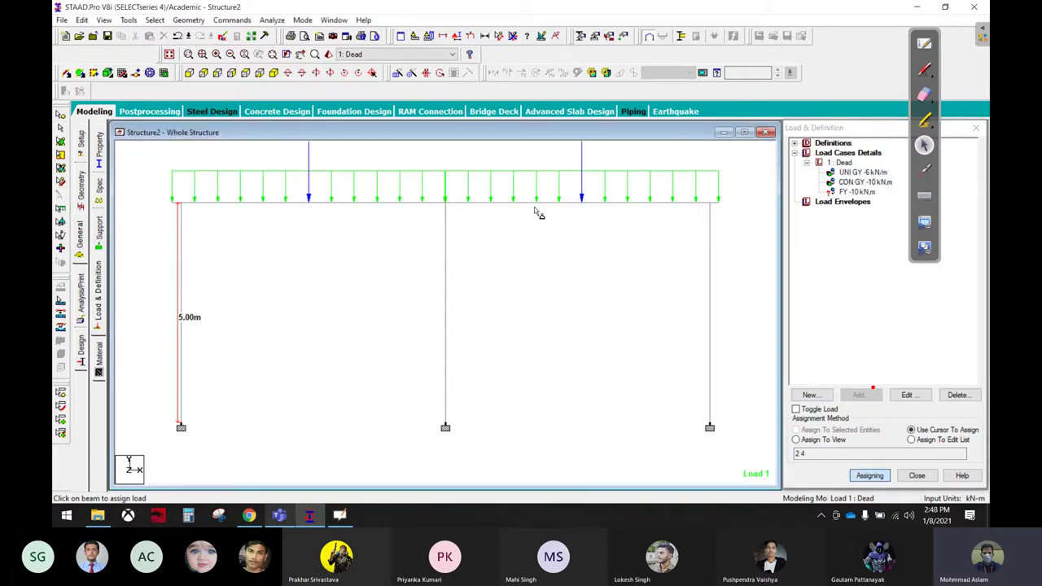
# Step: Assign the -10 kN FY nodal load to the outer top nodes 2 and 6
pyautogui.click(856, 192)
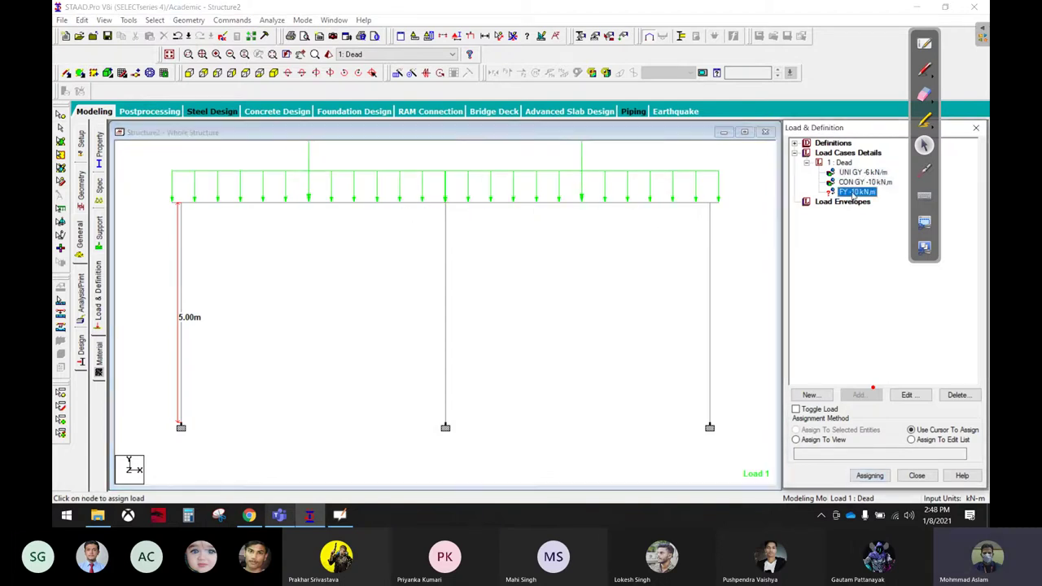
pyautogui.click(188, 207)
pyautogui.click(711, 203)
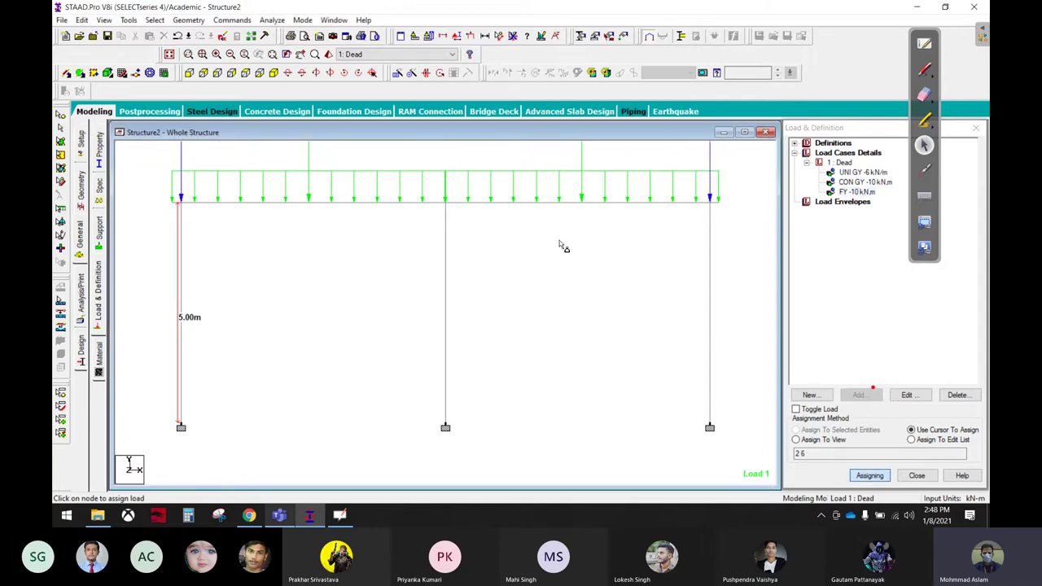
pyautogui.moveTo(553, 254); pyautogui.dragTo(547, 304, button='middle')
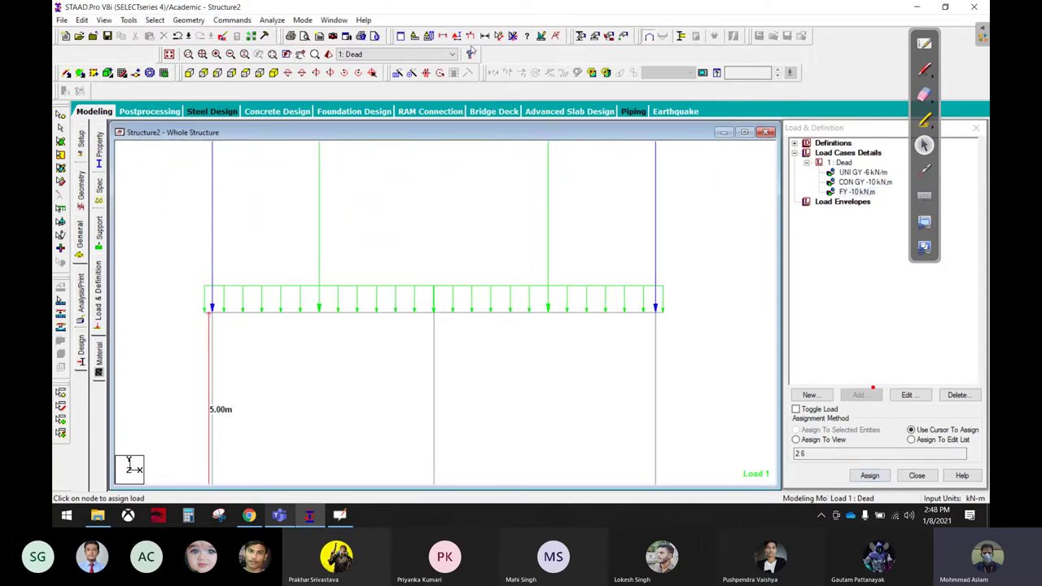
pyautogui.click(471, 53)
pyautogui.moveTo(529, 63)
pyautogui.mouseDown()
pyautogui.moveTo(743, 64)
pyautogui.moveTo(704, 55)
pyautogui.mouseUp()
# Step: Set the Point Force diagram scale to 5 with Apply Immediately ticked
pyautogui.click(736, 82)
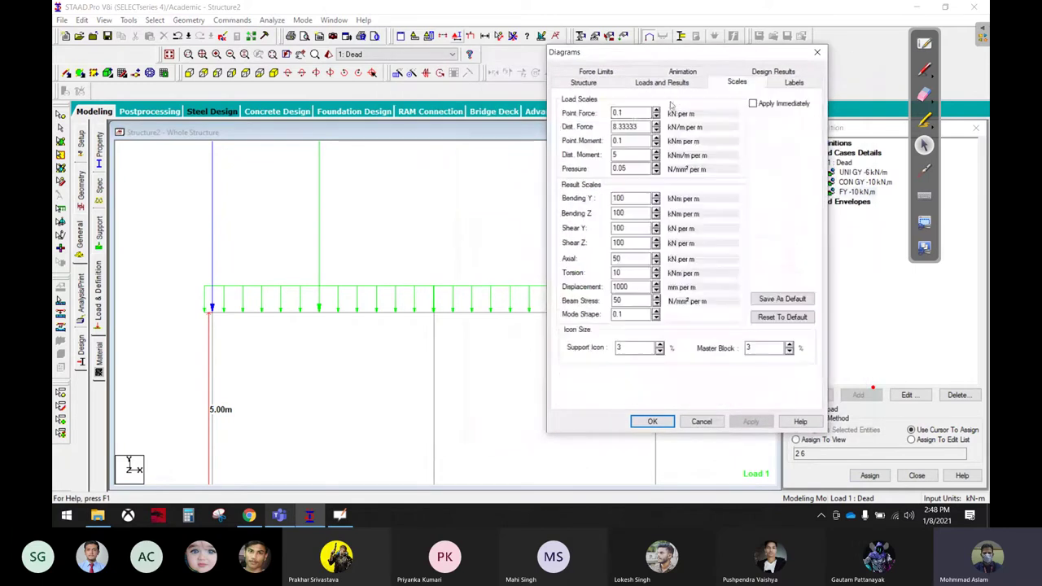
pyautogui.click(753, 103)
pyautogui.click(656, 110)
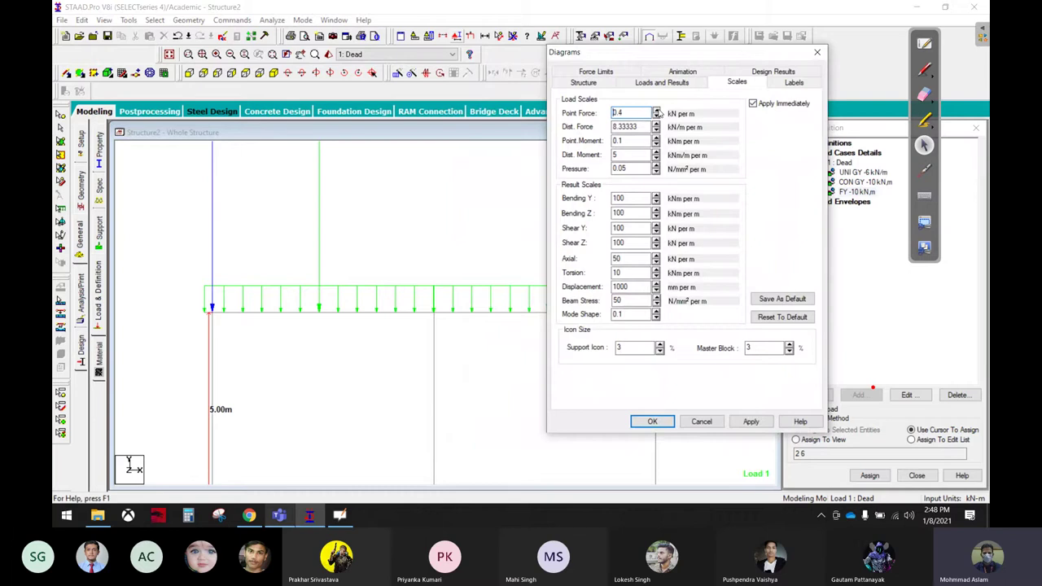
pyautogui.click(657, 110)
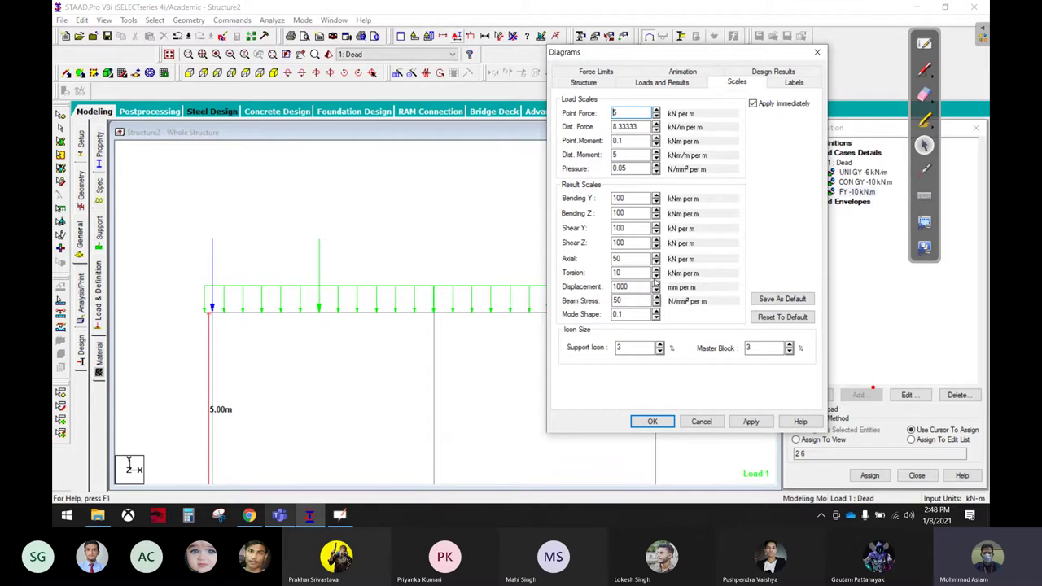
# Step: Mark the frame's load labels with the pen, erase the ink, then close Diagrams and zoom out
pyautogui.click(924, 70)
pyautogui.moveTo(228, 202)
pyautogui.mouseDown()
pyautogui.moveTo(172, 224)
pyautogui.moveTo(227, 203)
pyautogui.mouseUp()
pyautogui.moveTo(385, 254); pyautogui.dragTo(389, 299)
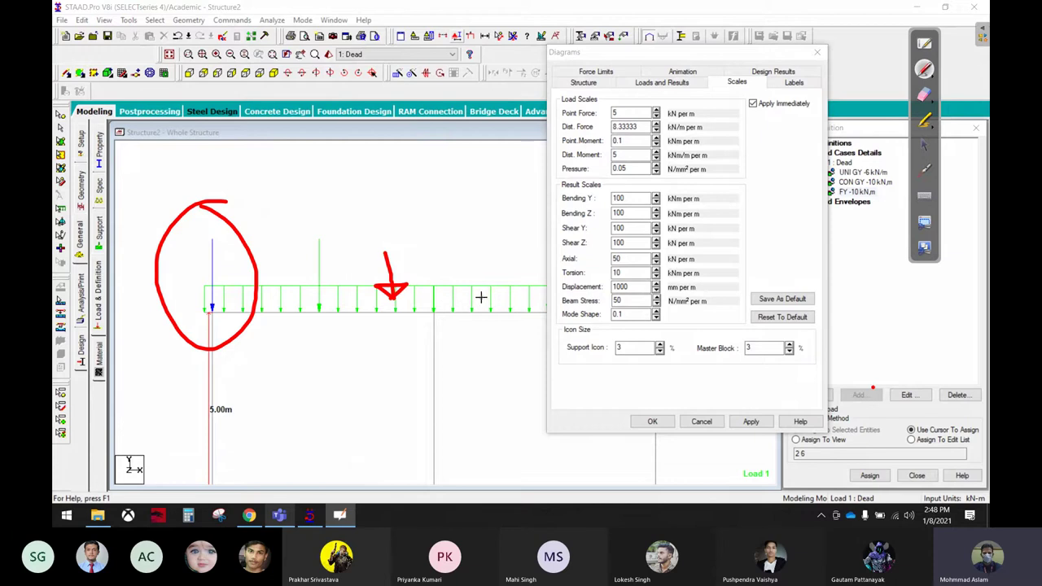
pyautogui.click(925, 94)
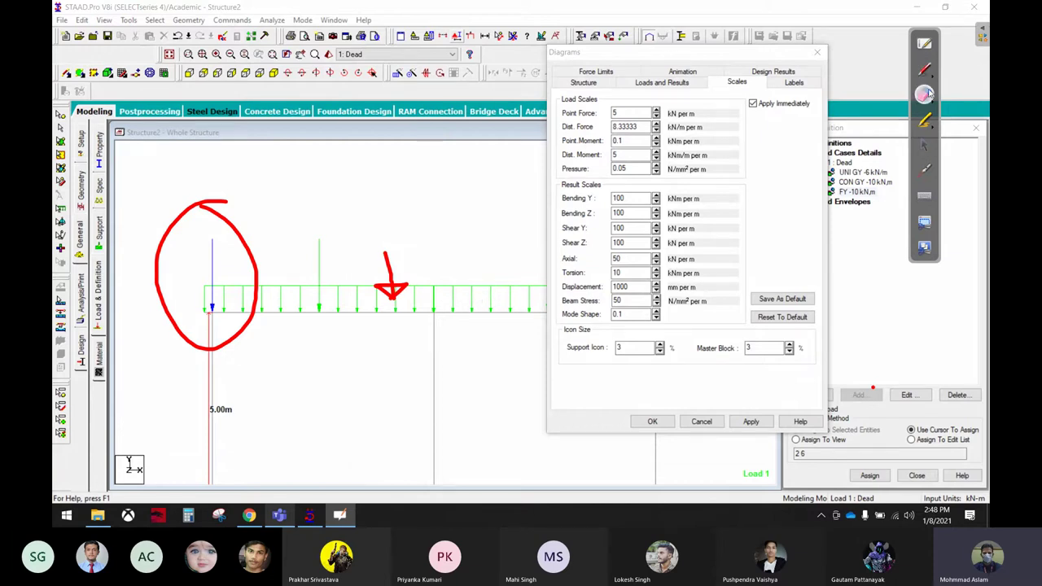
pyautogui.moveTo(412, 212)
pyautogui.mouseDown()
pyautogui.moveTo(360, 314)
pyautogui.moveTo(186, 302)
pyautogui.moveTo(168, 361)
pyautogui.moveTo(326, 329)
pyautogui.mouseUp()
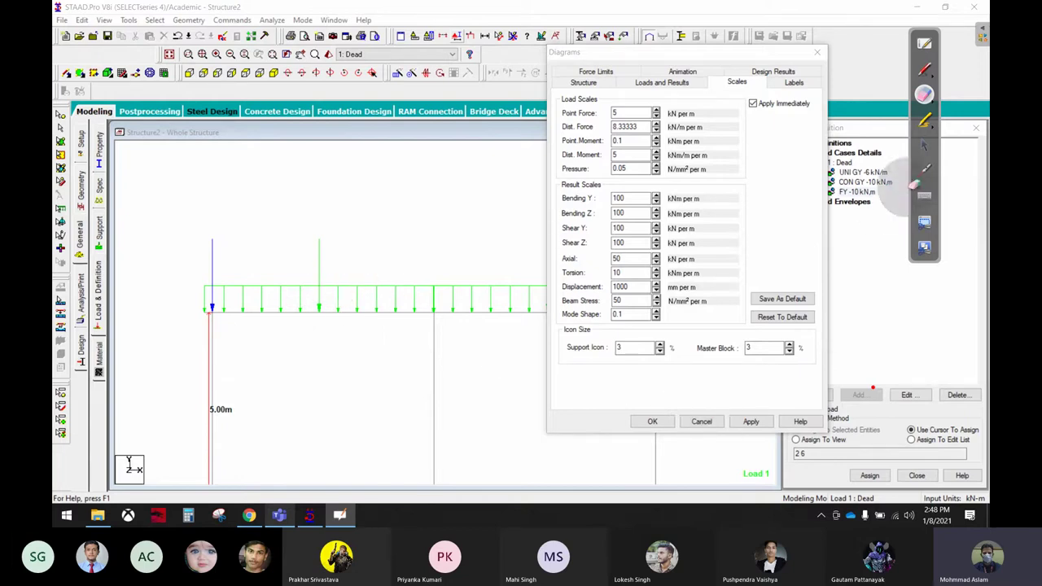
pyautogui.click(923, 145)
pyautogui.click(651, 421)
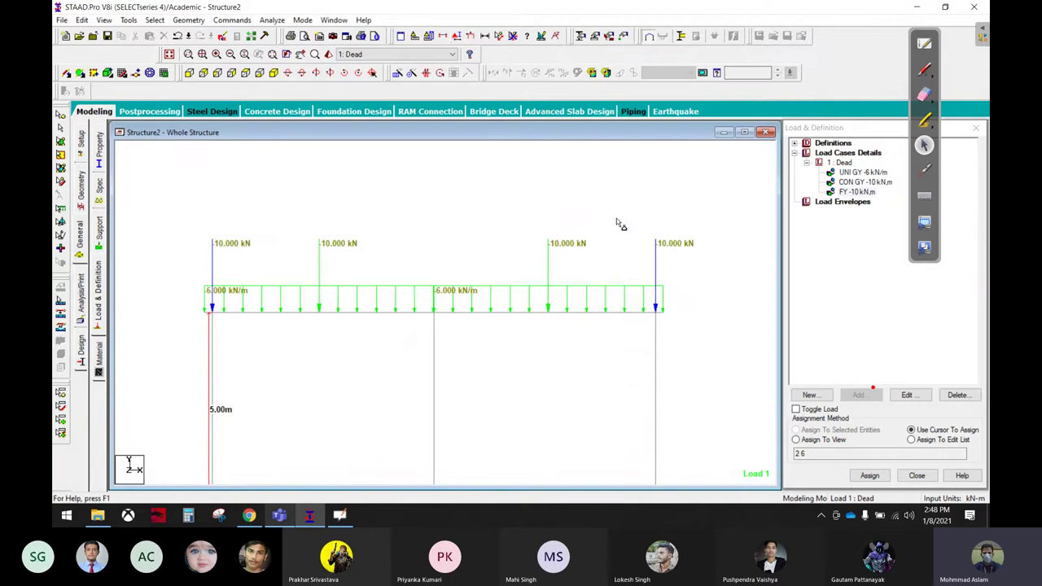
pyautogui.scroll(-2, 512, 281)
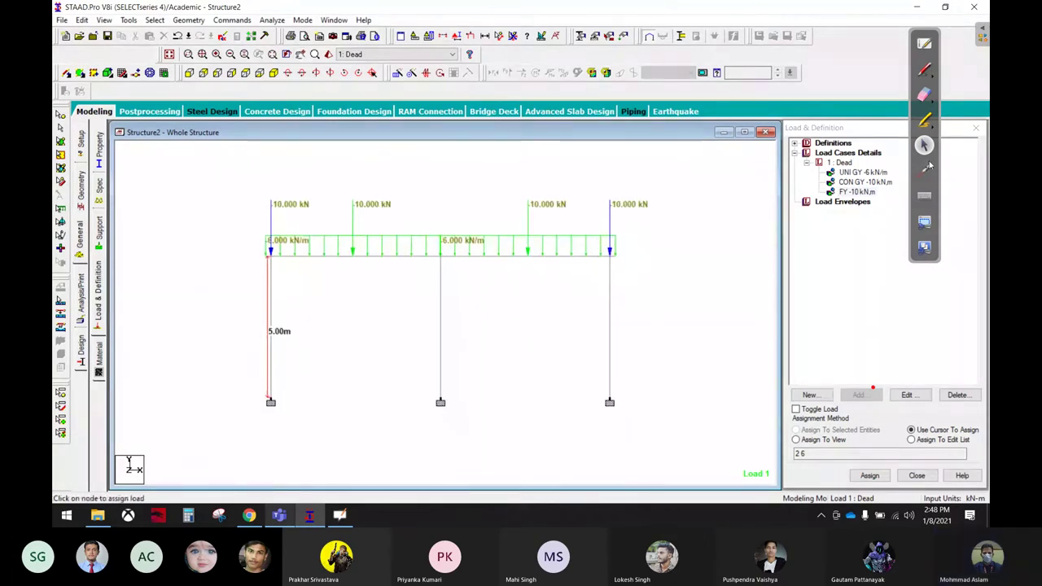
# Step: Label members with section properties: Rect 0.40x0.30 beams and Rect 0.40x0.40 columns
pyautogui.rightClick(473, 193)
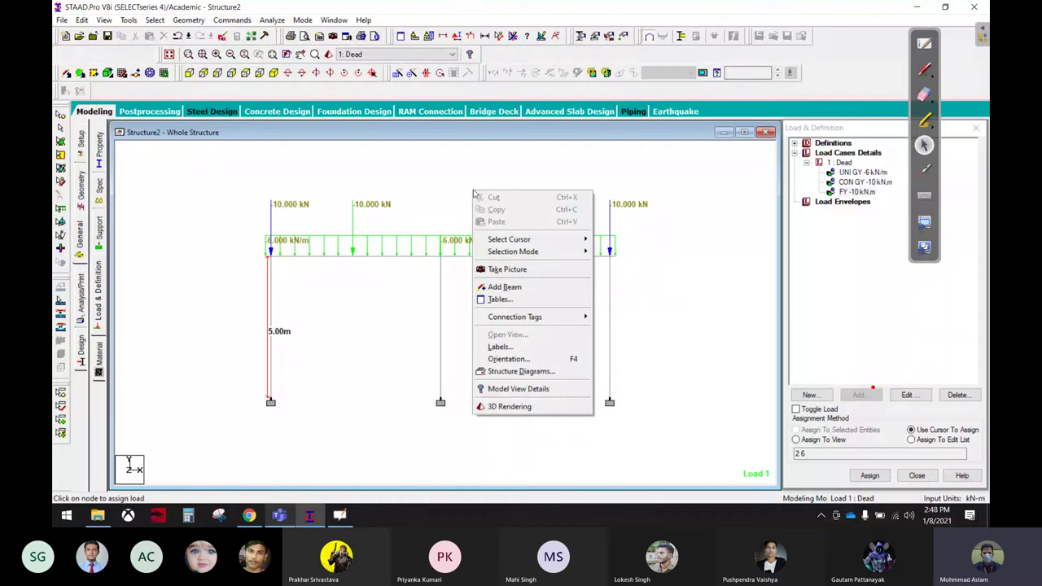
pyautogui.click(521, 371)
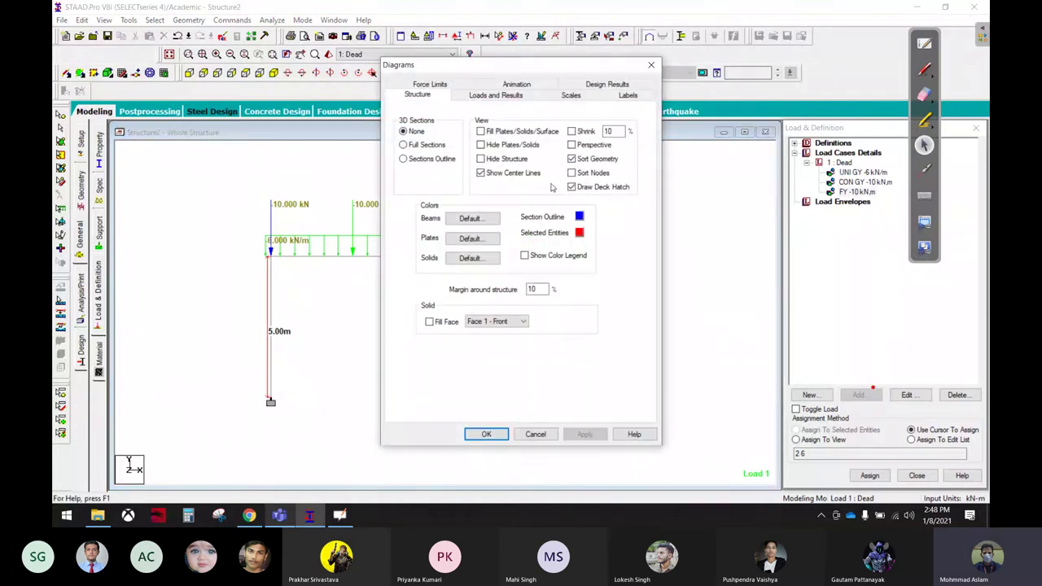
pyautogui.click(618, 96)
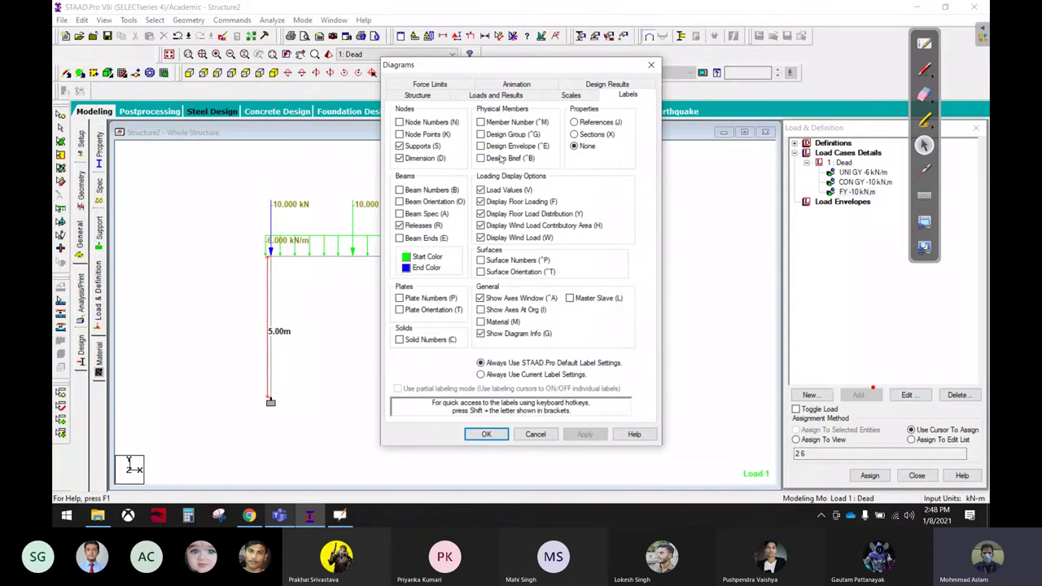
pyautogui.click(574, 134)
pyautogui.click(493, 433)
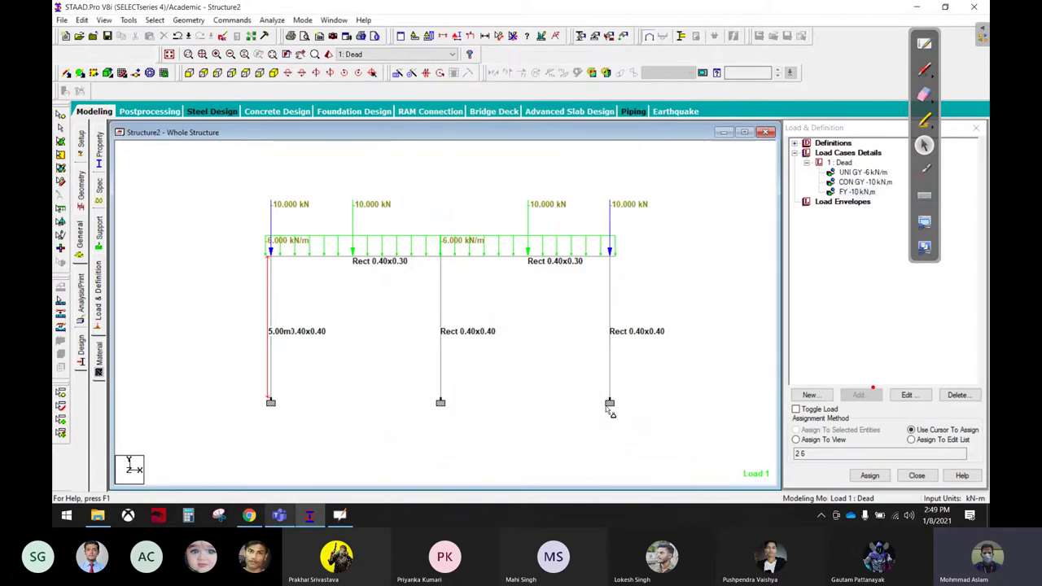
pyautogui.click(318, 343)
pyautogui.click(475, 343)
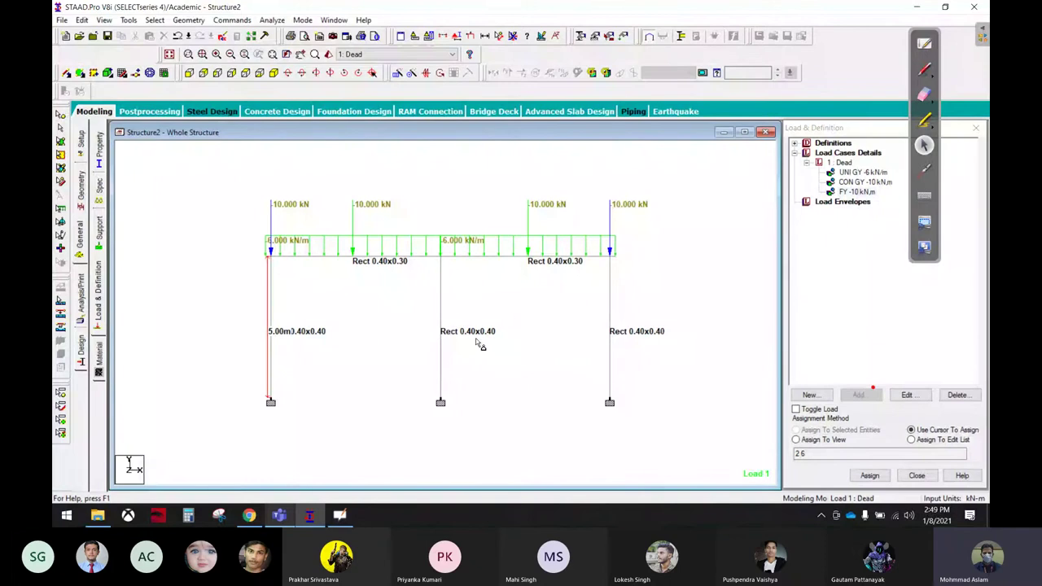
pyautogui.click(618, 348)
pyautogui.click(566, 267)
# Step: Add a PERFORM ANALYSIS command with No Print and run the analysis, saving when prompted
pyautogui.click(81, 299)
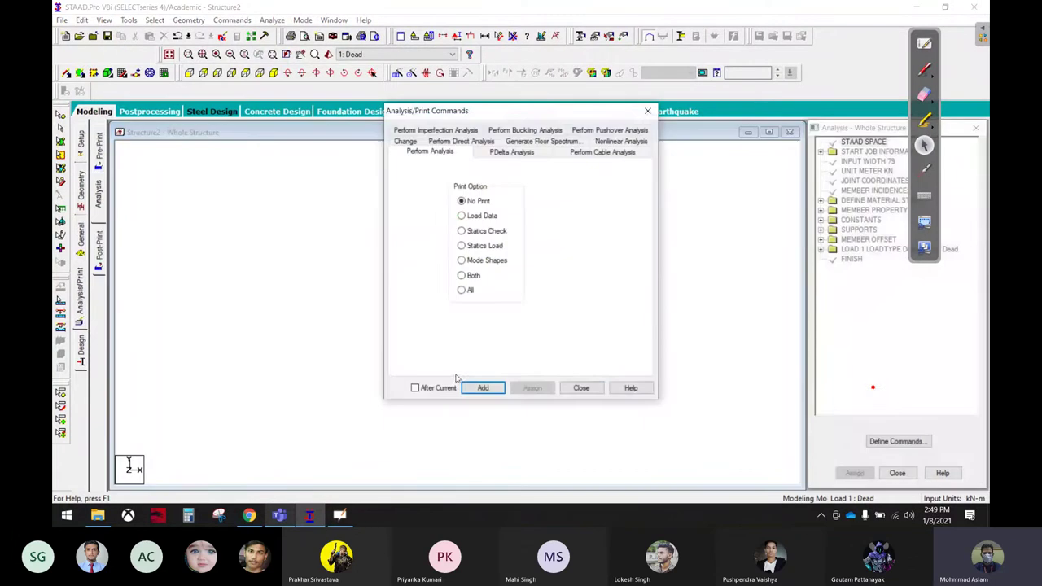
pyautogui.click(581, 387)
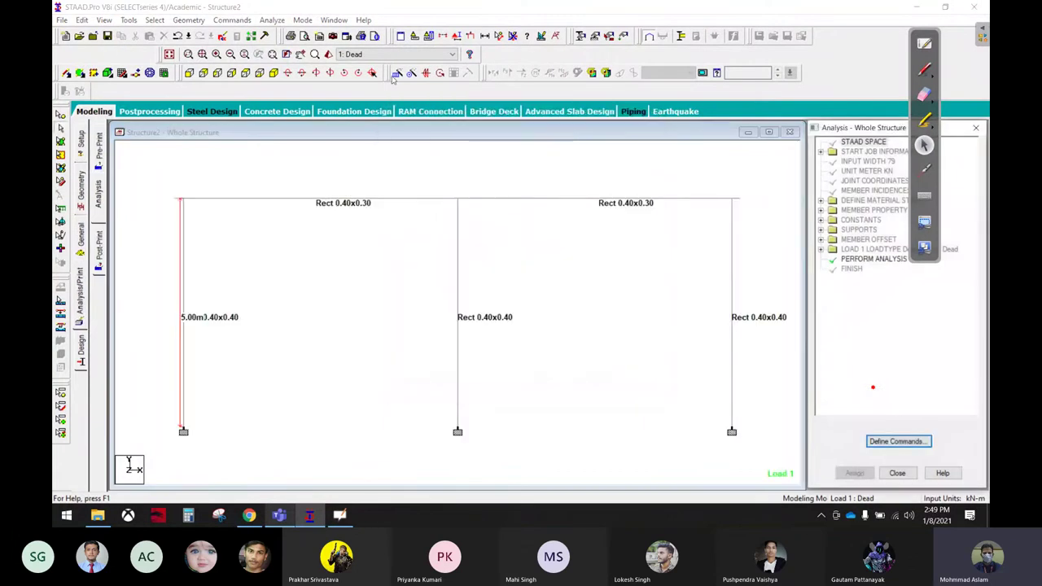
pyautogui.click(271, 19)
pyautogui.click(283, 34)
pyautogui.click(452, 277)
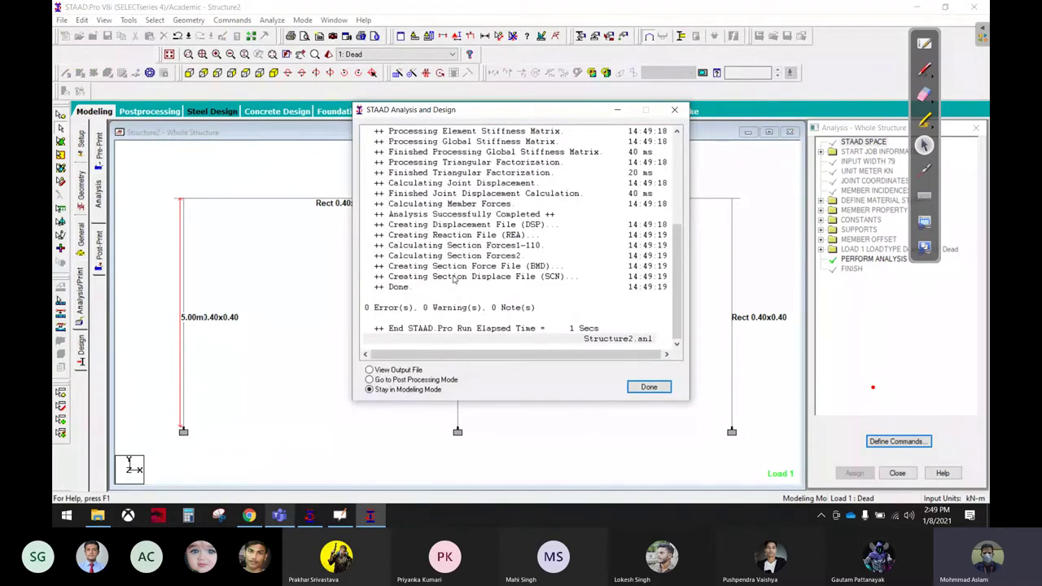
# Step: Sketch downward load arrows and a 'Gravity/Static' note over the frame with the annotation pen
pyautogui.click(924, 69)
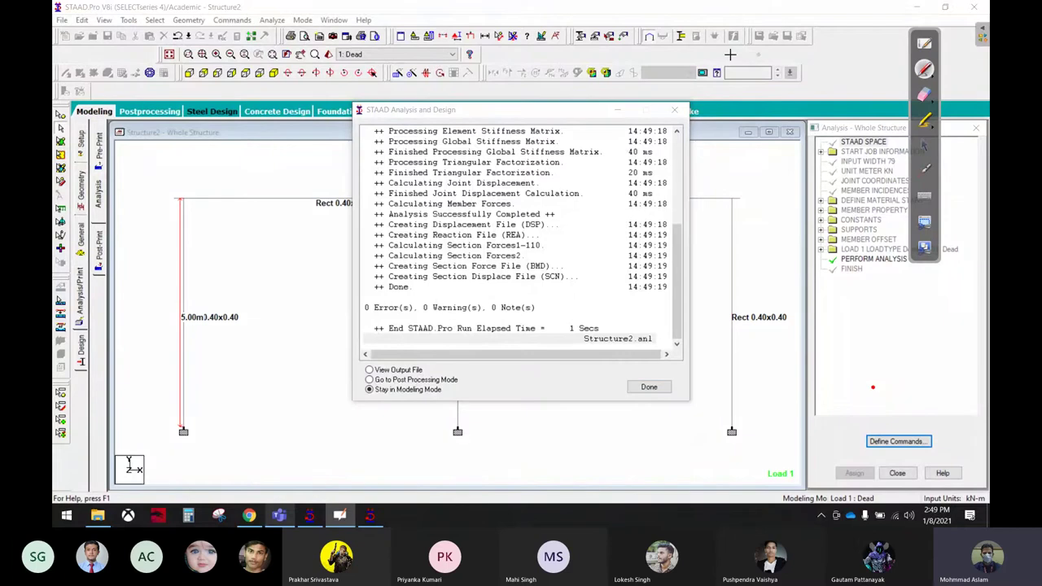
pyautogui.moveTo(276, 154)
pyautogui.mouseDown()
pyautogui.moveTo(252, 187)
pyautogui.moveTo(276, 213)
pyautogui.mouseUp()
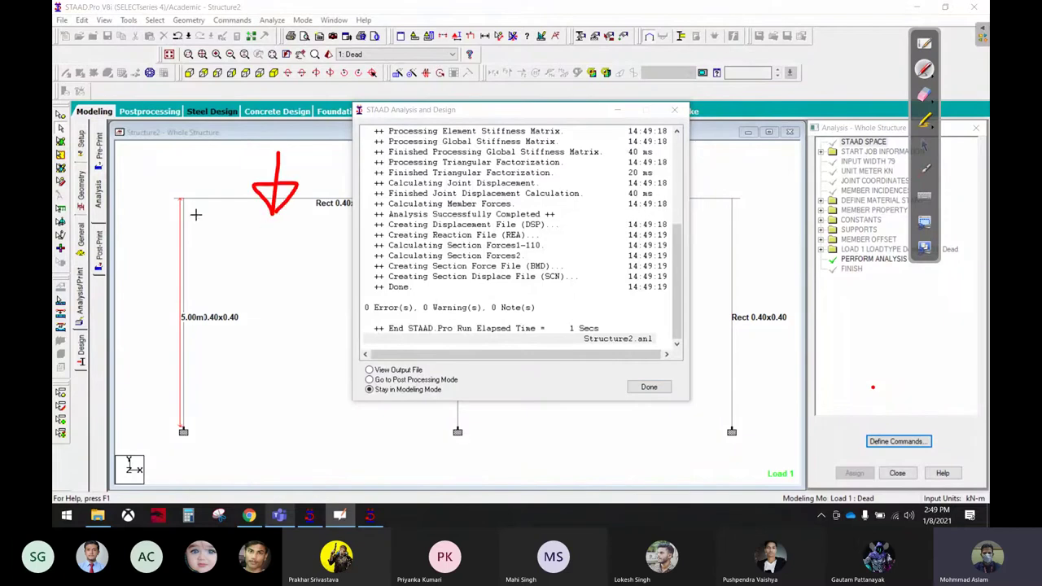
pyautogui.moveTo(187, 198); pyautogui.dragTo(241, 204)
pyautogui.moveTo(326, 143)
pyautogui.mouseDown()
pyautogui.moveTo(329, 213)
pyautogui.moveTo(358, 189)
pyautogui.mouseUp()
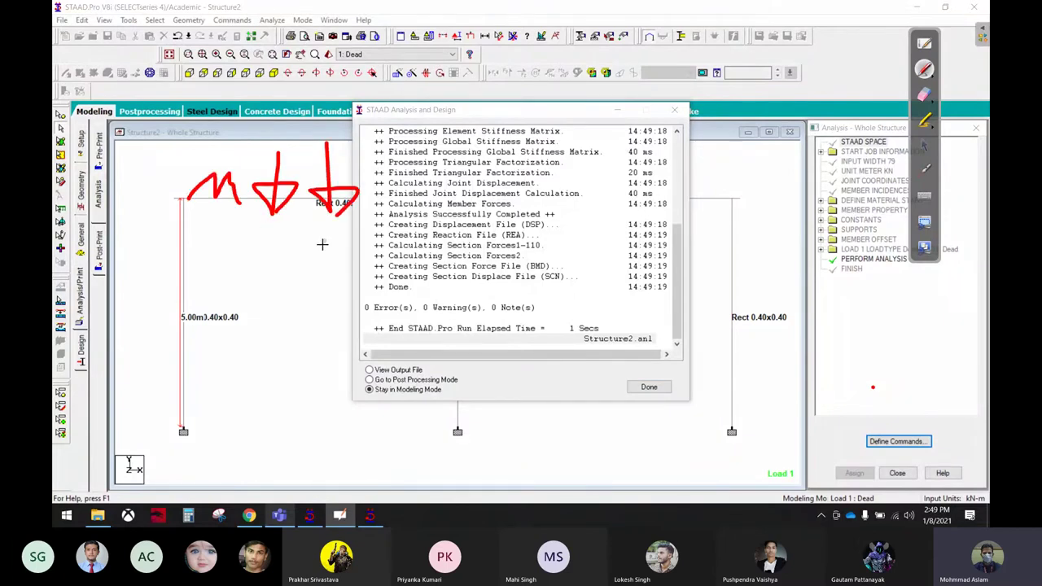
pyautogui.moveTo(284, 233)
pyautogui.mouseDown()
pyautogui.moveTo(272, 330)
pyautogui.moveTo(291, 440)
pyautogui.mouseUp()
pyautogui.moveTo(322, 419)
pyautogui.mouseDown()
pyautogui.moveTo(404, 432)
pyautogui.moveTo(417, 394)
pyautogui.moveTo(440, 466)
pyautogui.mouseUp()
pyautogui.moveTo(518, 303); pyautogui.dragTo(494, 459)
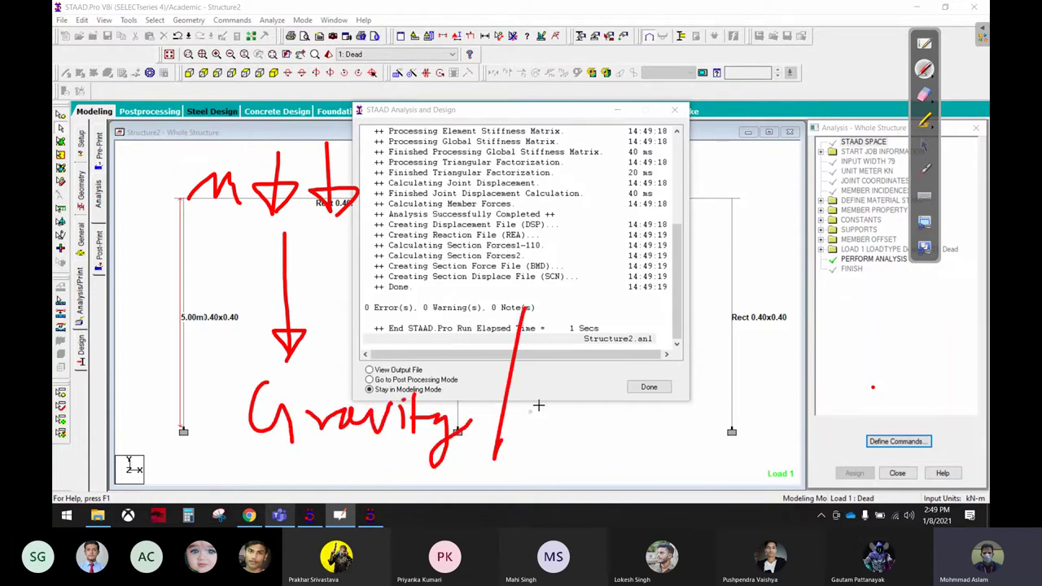
pyautogui.moveTo(574, 381)
pyautogui.mouseDown()
pyautogui.moveTo(539, 429)
pyautogui.moveTo(588, 435)
pyautogui.mouseUp()
pyautogui.moveTo(579, 401)
pyautogui.mouseDown()
pyautogui.moveTo(667, 367)
pyautogui.moveTo(669, 427)
pyautogui.mouseUp()
pyautogui.moveTo(680, 398)
pyautogui.mouseDown()
pyautogui.moveTo(693, 431)
pyautogui.moveTo(690, 391)
pyautogui.mouseUp()
pyautogui.moveTo(728, 395)
pyautogui.mouseDown()
pyautogui.moveTo(733, 433)
pyautogui.moveTo(782, 415)
pyautogui.mouseUp()
# Step: Point out the joint displacement and BMD report lines, erase the ink, and close the report
pyautogui.moveTo(413, 214)
pyautogui.mouseDown()
pyautogui.moveTo(578, 189)
pyautogui.moveTo(668, 193)
pyautogui.moveTo(628, 221)
pyautogui.mouseUp()
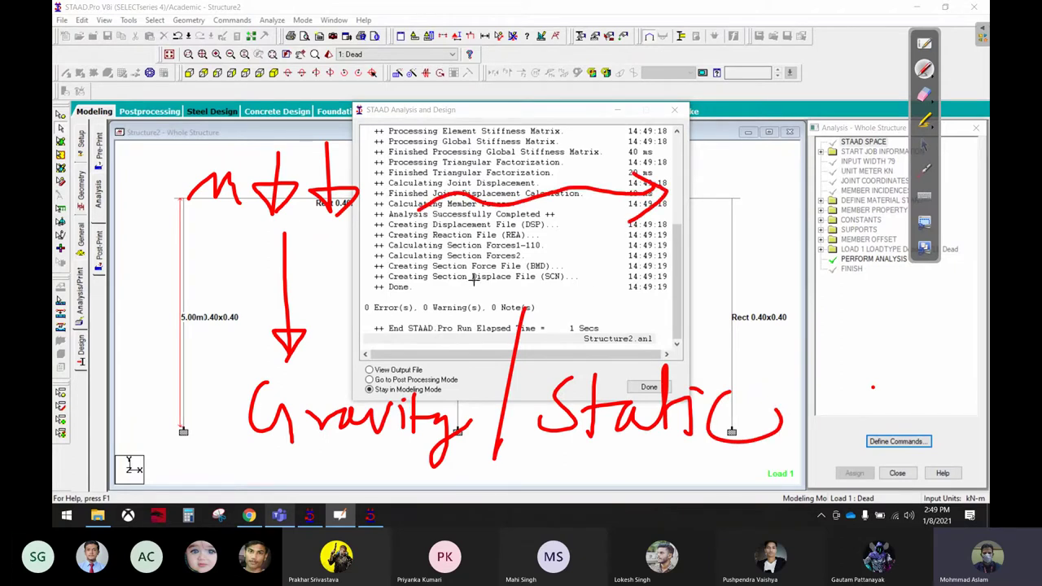
pyautogui.moveTo(473, 276)
pyautogui.mouseDown()
pyautogui.moveTo(740, 271)
pyautogui.moveTo(672, 291)
pyautogui.mouseUp()
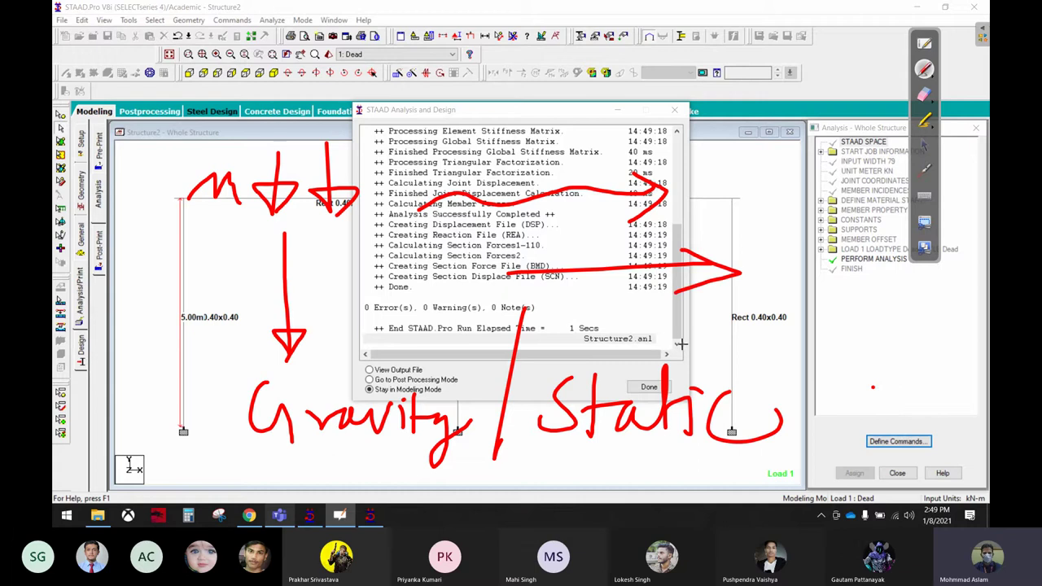
pyautogui.click(925, 99)
pyautogui.moveTo(667, 235)
pyautogui.mouseDown()
pyautogui.moveTo(570, 277)
pyautogui.moveTo(383, 225)
pyautogui.moveTo(668, 399)
pyautogui.moveTo(356, 434)
pyautogui.moveTo(516, 372)
pyautogui.moveTo(380, 305)
pyautogui.moveTo(236, 140)
pyautogui.moveTo(416, 146)
pyautogui.mouseUp()
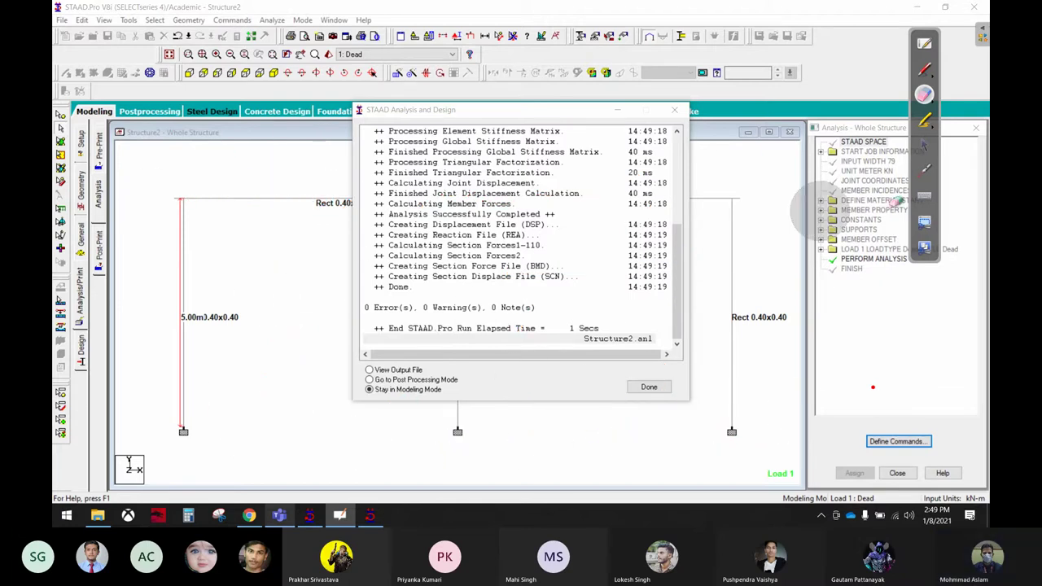
pyautogui.click(924, 145)
pyautogui.click(647, 386)
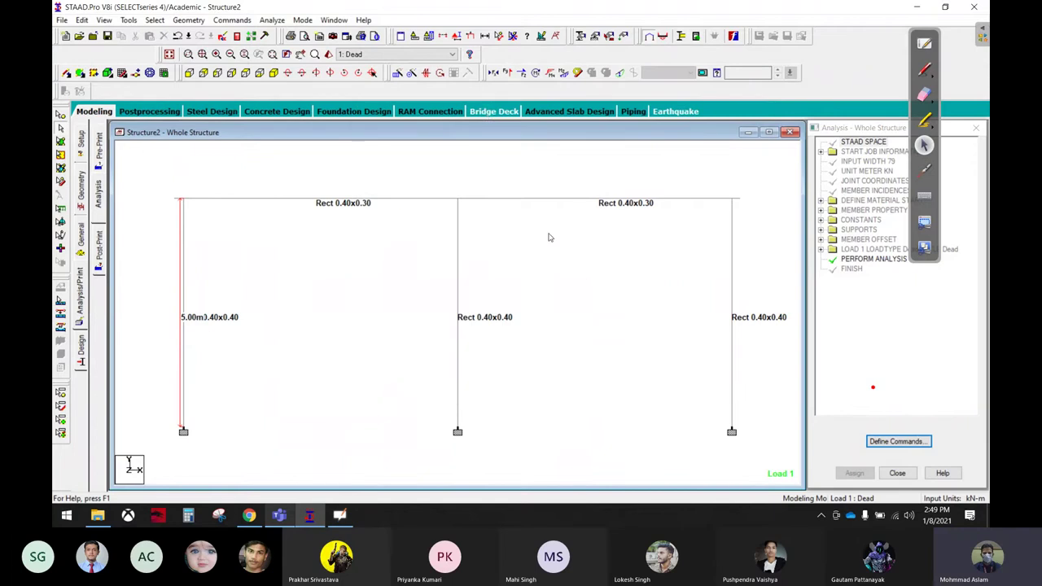
# Step: Show the Dead load Bending Z diagram, then Shear Y, marking where the rafter shear changes sign
pyautogui.click(563, 72)
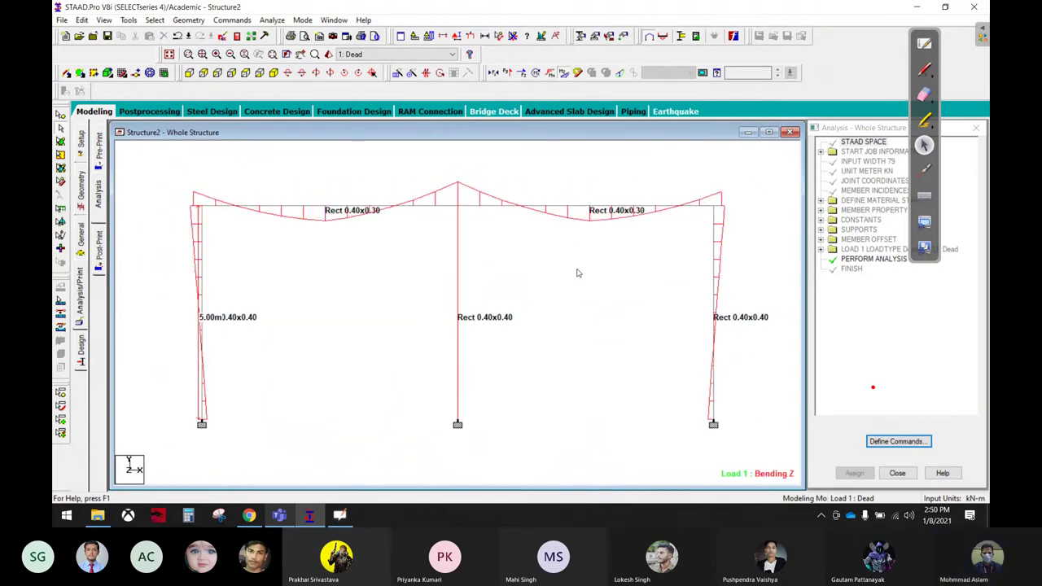
pyautogui.click(507, 73)
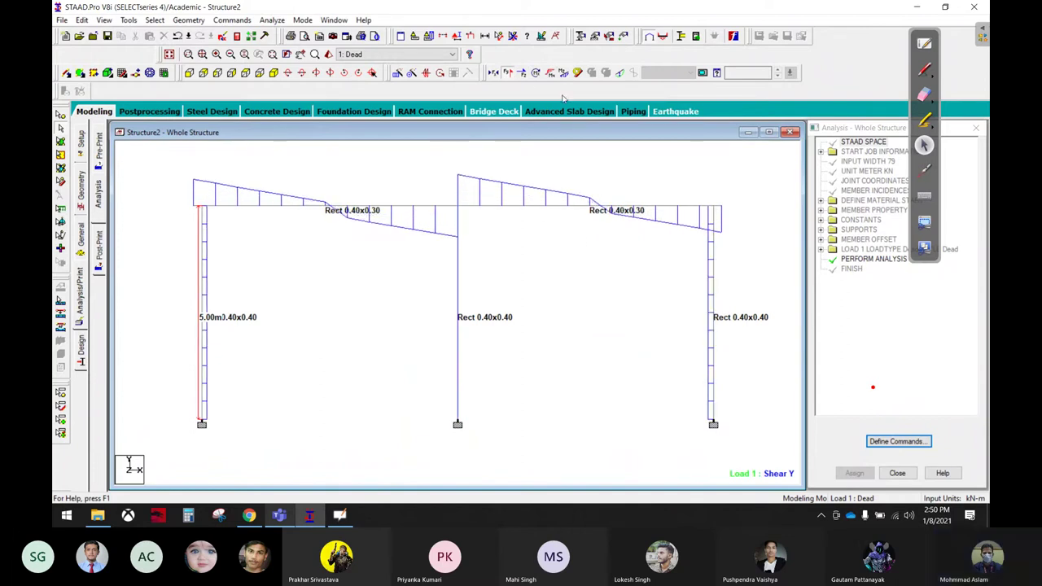
pyautogui.scroll(2, 407, 228)
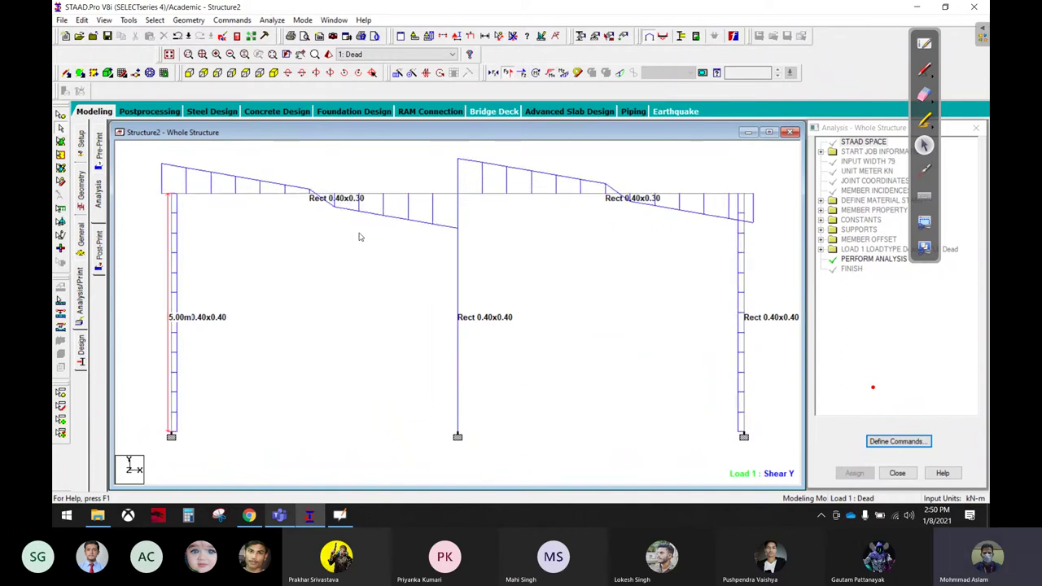
pyautogui.scroll(1, 316, 200)
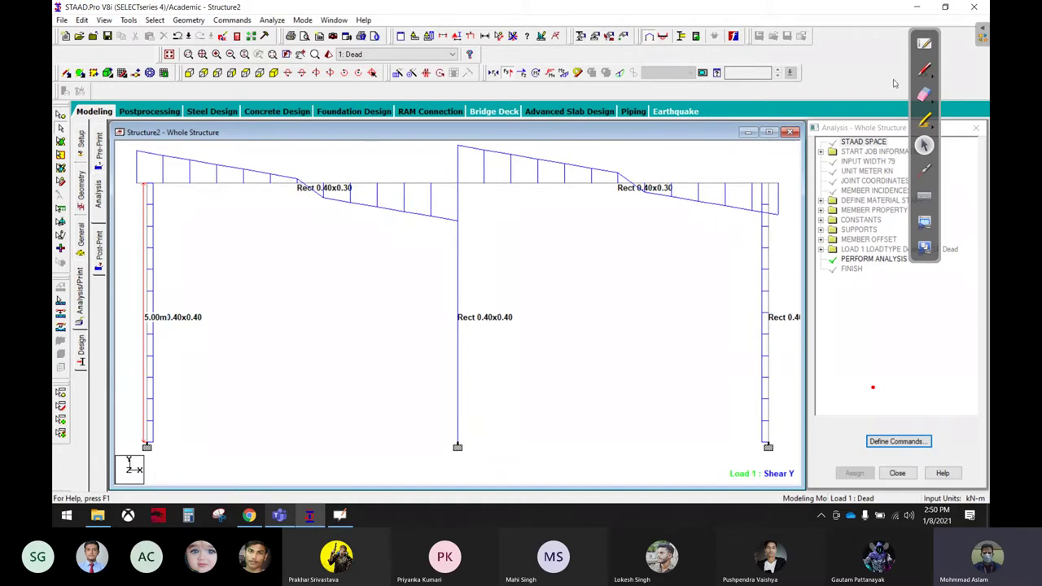
pyautogui.click(923, 69)
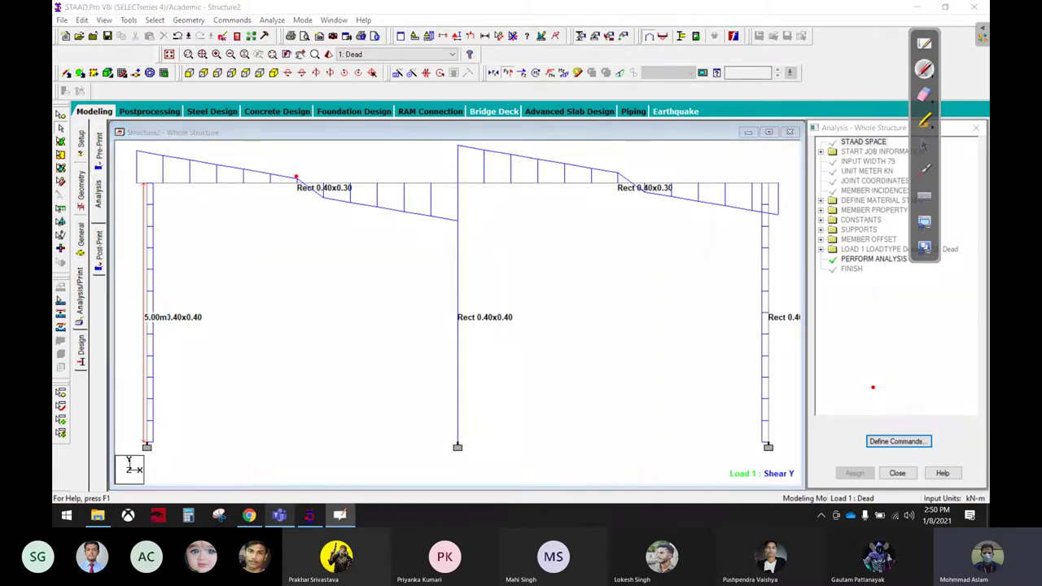
pyautogui.moveTo(296, 177); pyautogui.dragTo(315, 196)
pyautogui.click(922, 146)
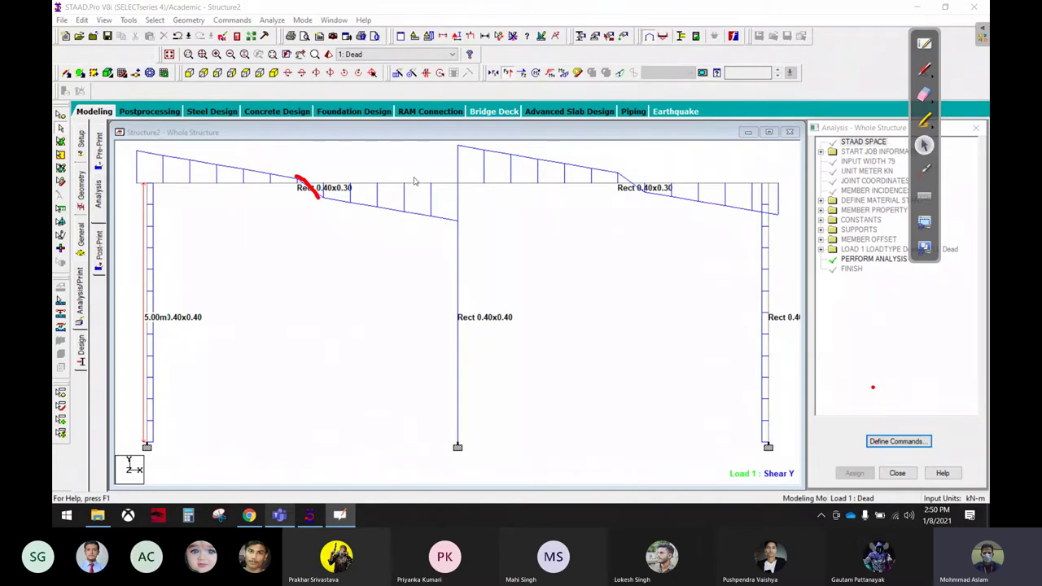
pyautogui.doubleClick(391, 186)
pyautogui.click(497, 135)
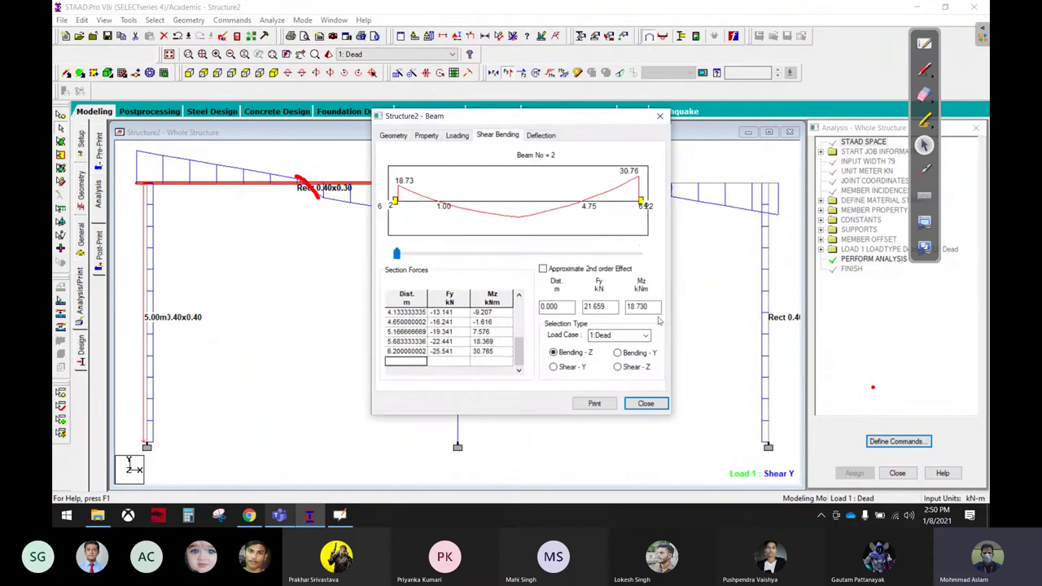
pyautogui.click(569, 368)
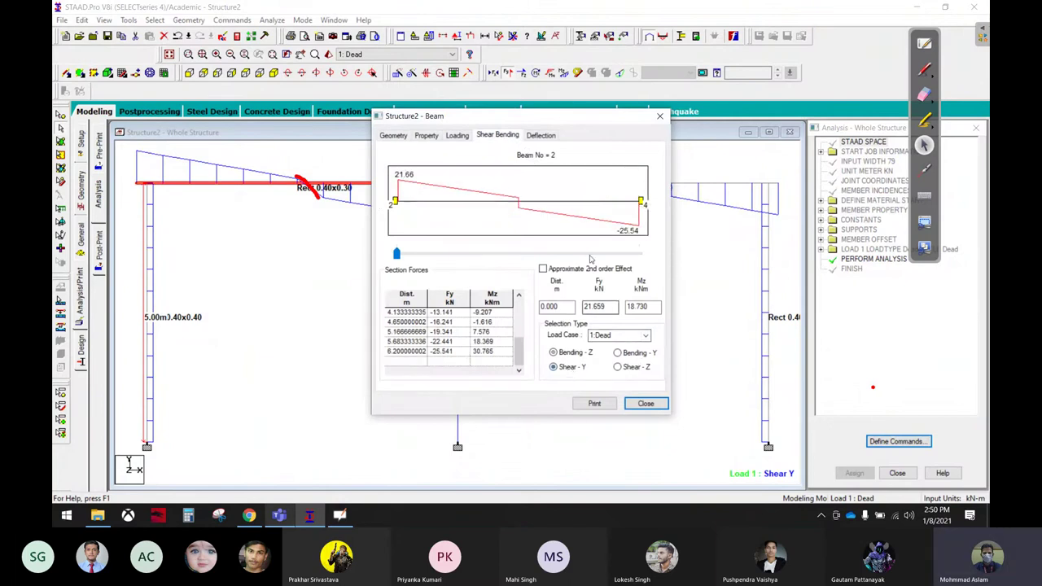
pyautogui.moveTo(502, 117); pyautogui.dragTo(628, 81)
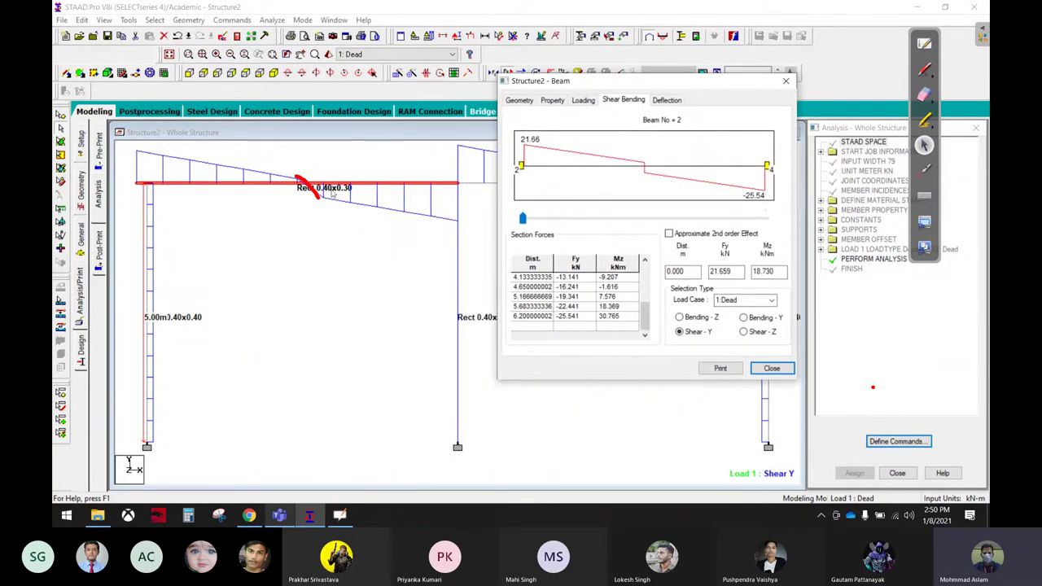
pyautogui.click(313, 187)
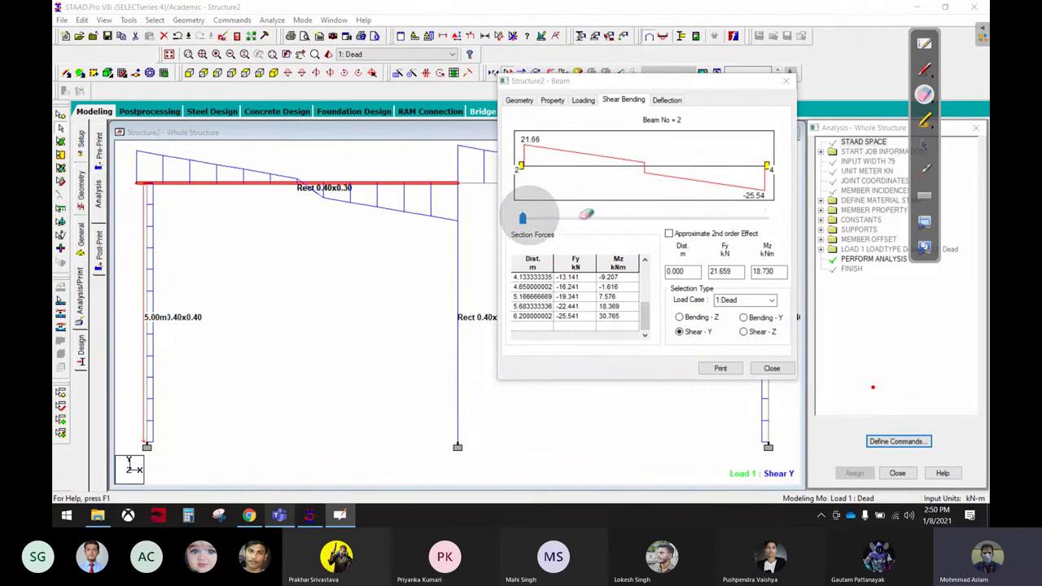
pyautogui.click(919, 150)
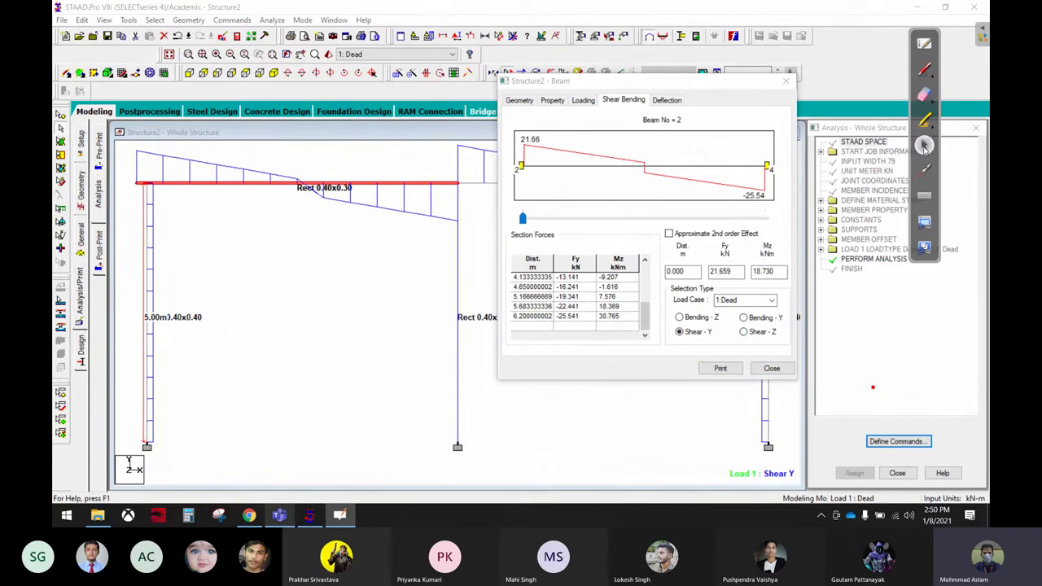
pyautogui.click(928, 72)
pyautogui.moveTo(638, 196); pyautogui.dragTo(618, 207)
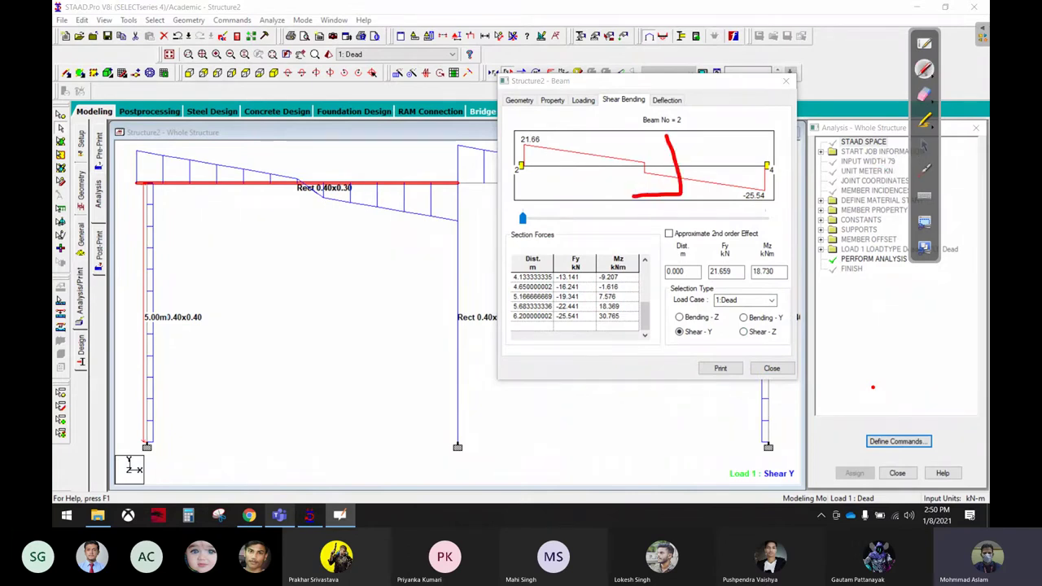
pyautogui.moveTo(700, 151); pyautogui.dragTo(760, 117)
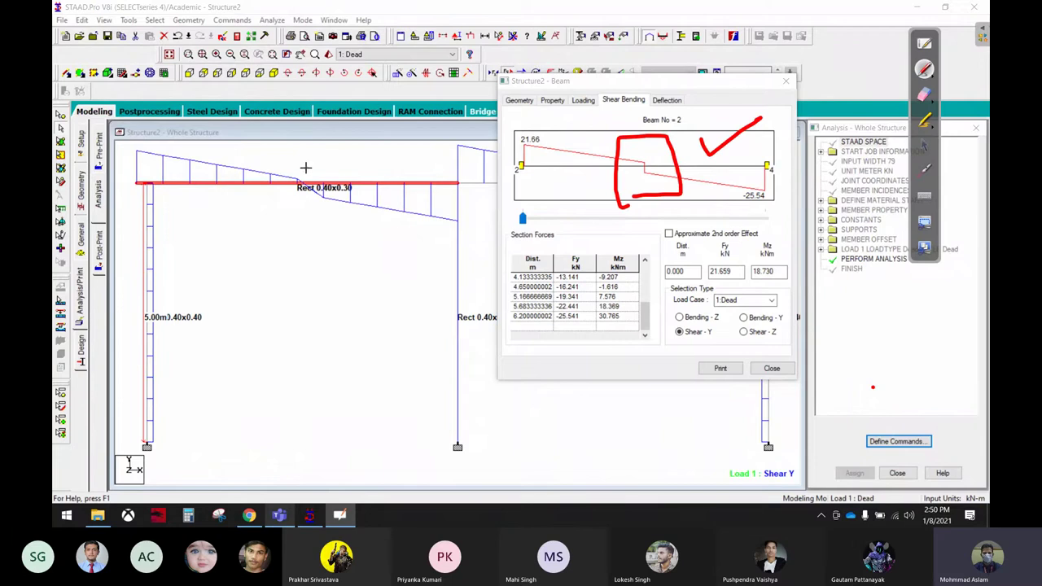
pyautogui.moveTo(274, 150)
pyautogui.mouseDown()
pyautogui.moveTo(372, 151)
pyautogui.moveTo(275, 150)
pyautogui.mouseUp()
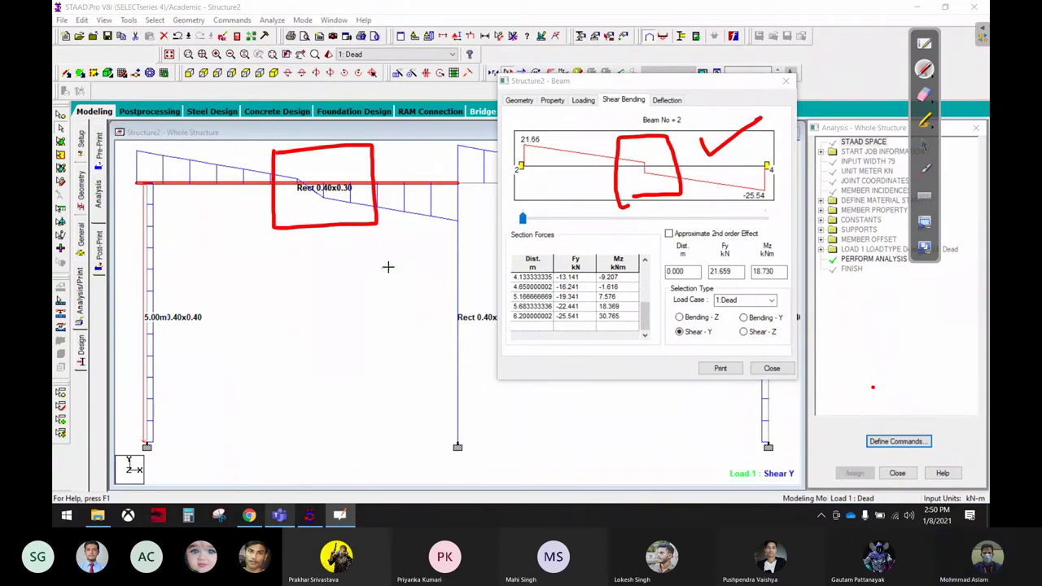
pyautogui.click(924, 94)
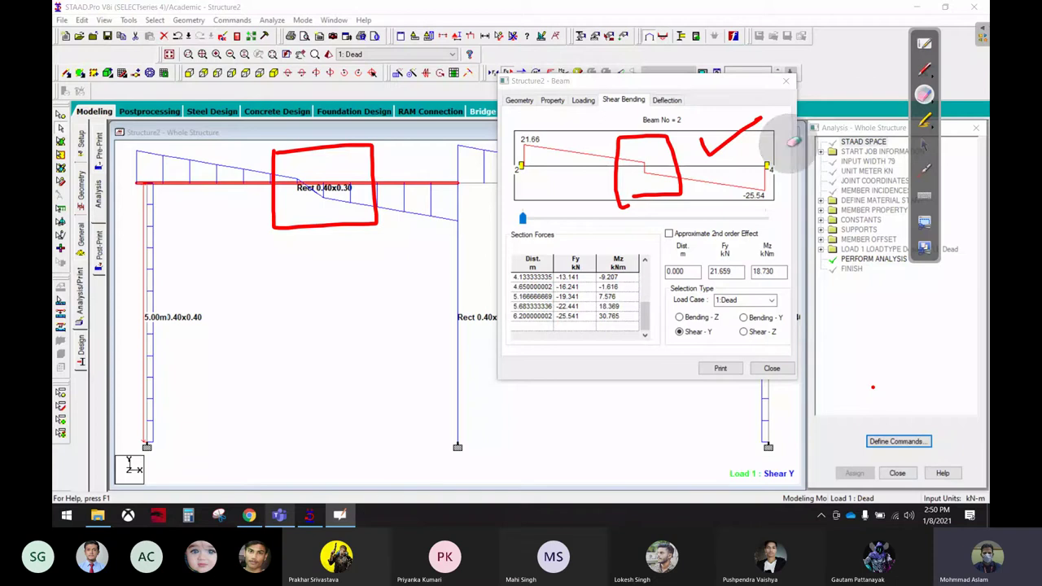
pyautogui.moveTo(788, 144)
pyautogui.mouseDown()
pyautogui.moveTo(703, 104)
pyautogui.moveTo(254, 181)
pyautogui.moveTo(227, 204)
pyautogui.moveTo(353, 268)
pyautogui.mouseUp()
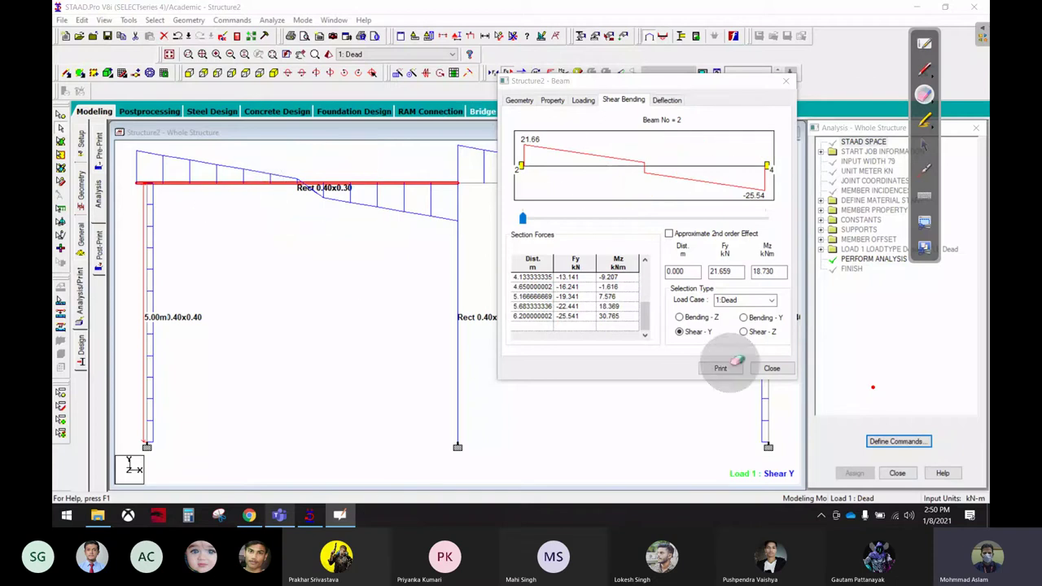
pyautogui.click(925, 145)
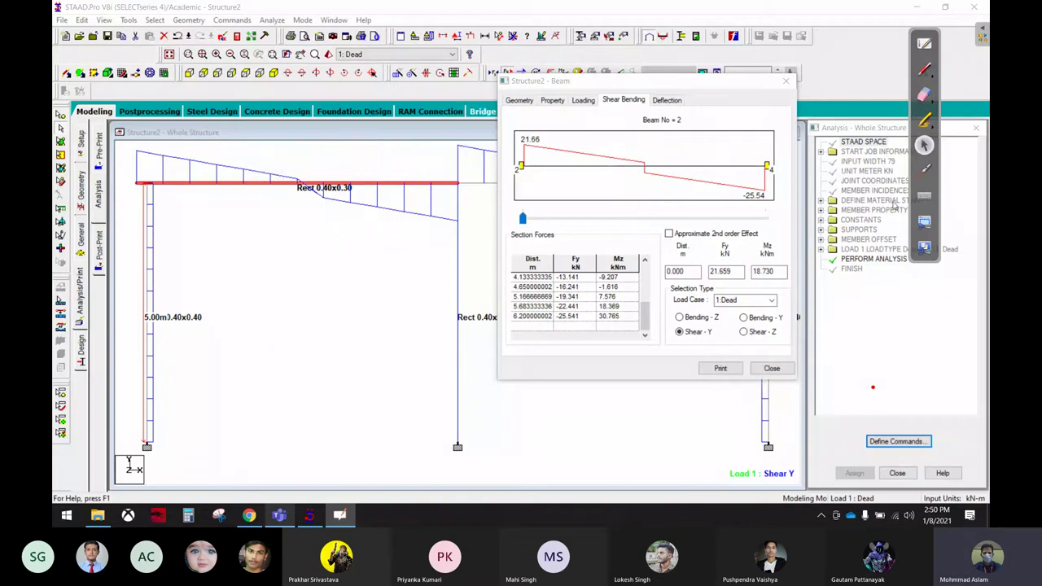
pyautogui.click(771, 368)
# Step: Display the Dead load deflected shape, then switch to the Etabs workbook PDF in Chrome
pyautogui.scroll(-3, 537, 228)
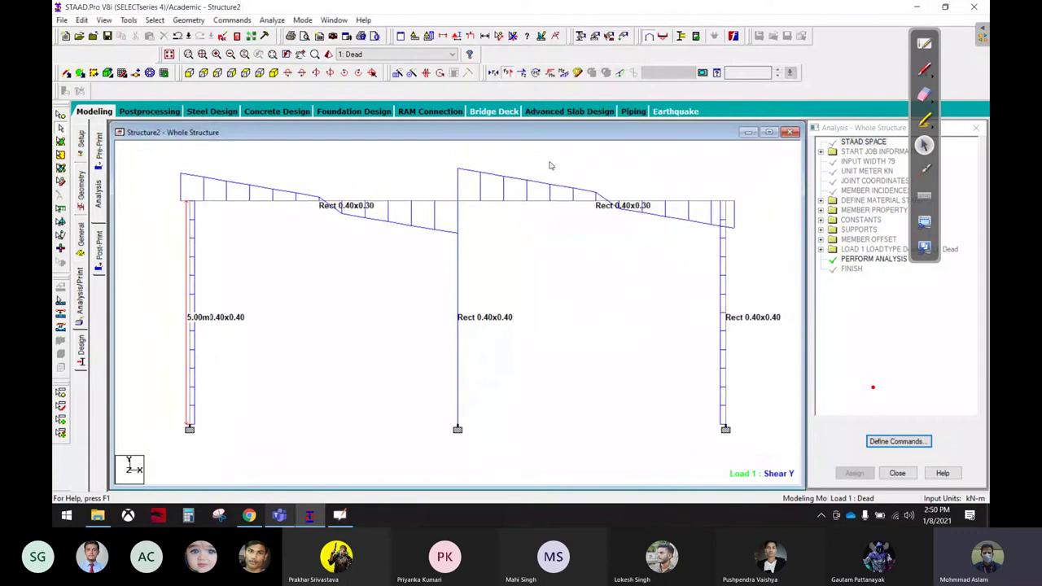
pyautogui.click(508, 72)
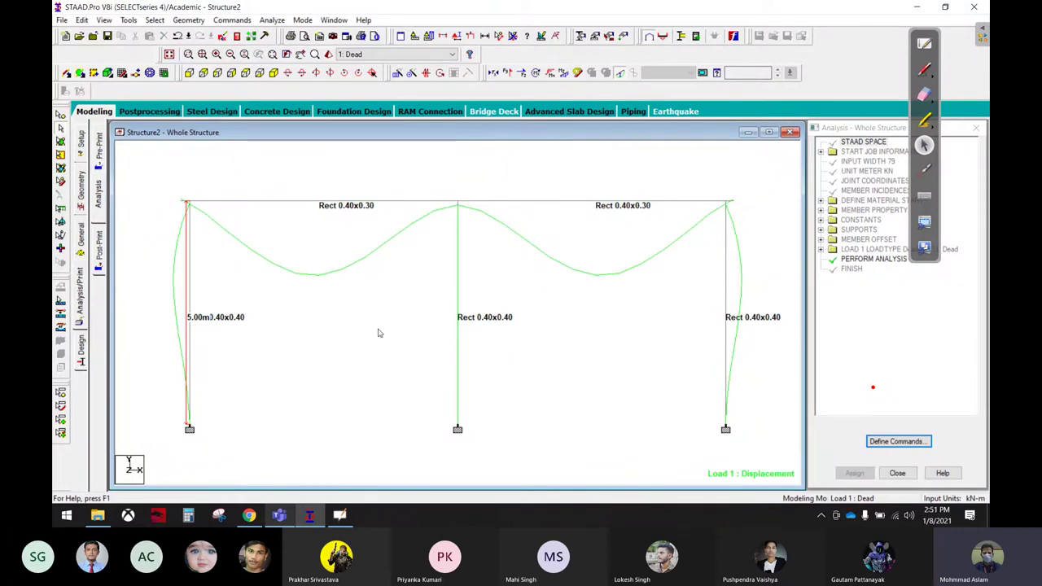
pyautogui.click(249, 514)
pyautogui.scroll(-2, 466, 299)
pyautogui.scroll(-3, 469, 297)
# Step: Scroll the Etabs workbook PDF to the loaded Problem-2 truss diagram and Problem-3
pyautogui.scroll(-2, 469, 298)
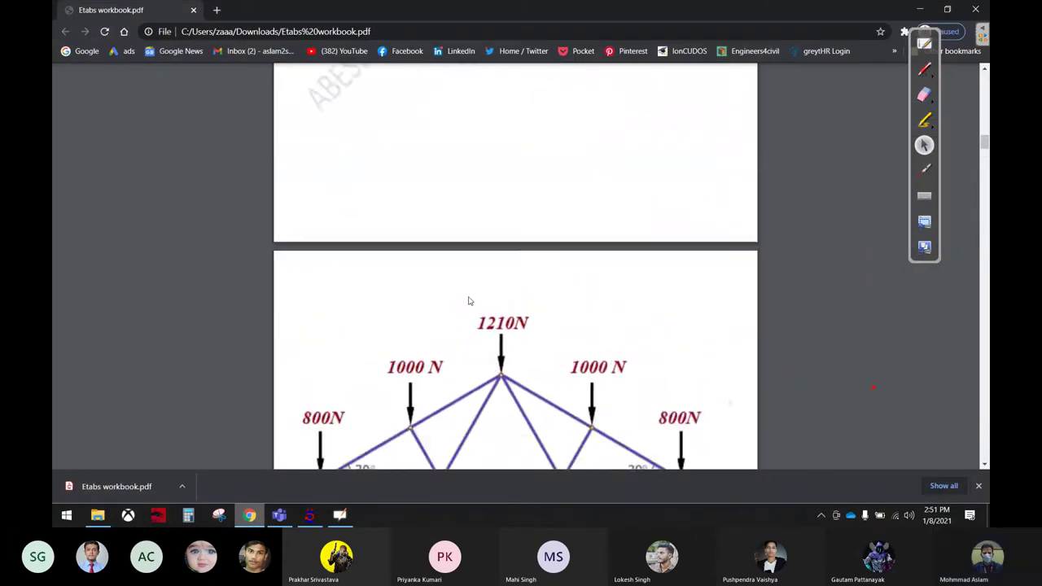
pyautogui.scroll(2, 449, 216)
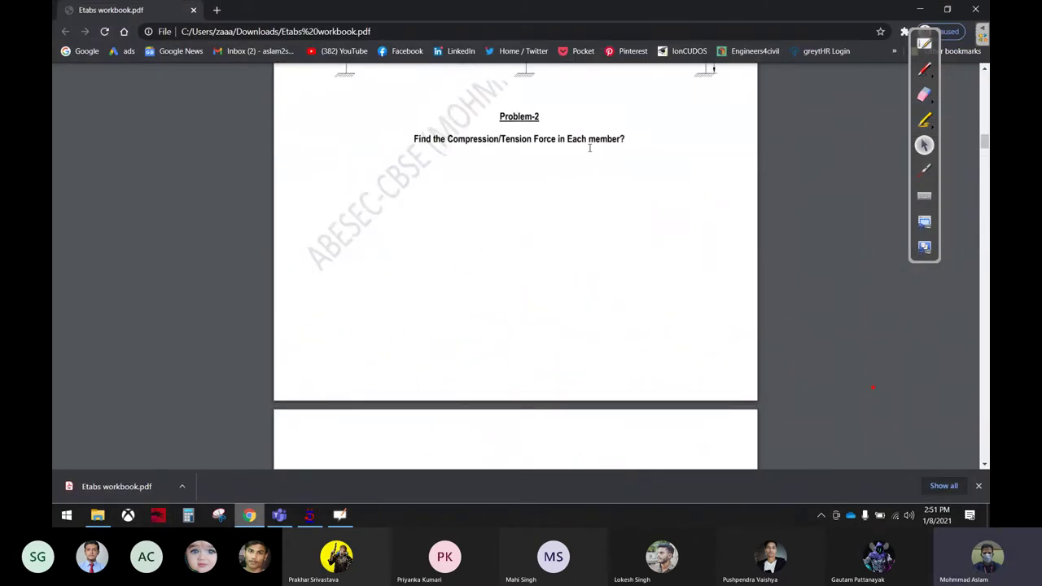
pyautogui.scroll(-4, 594, 155)
pyautogui.scroll(-1, 607, 164)
pyautogui.scroll(1, 609, 168)
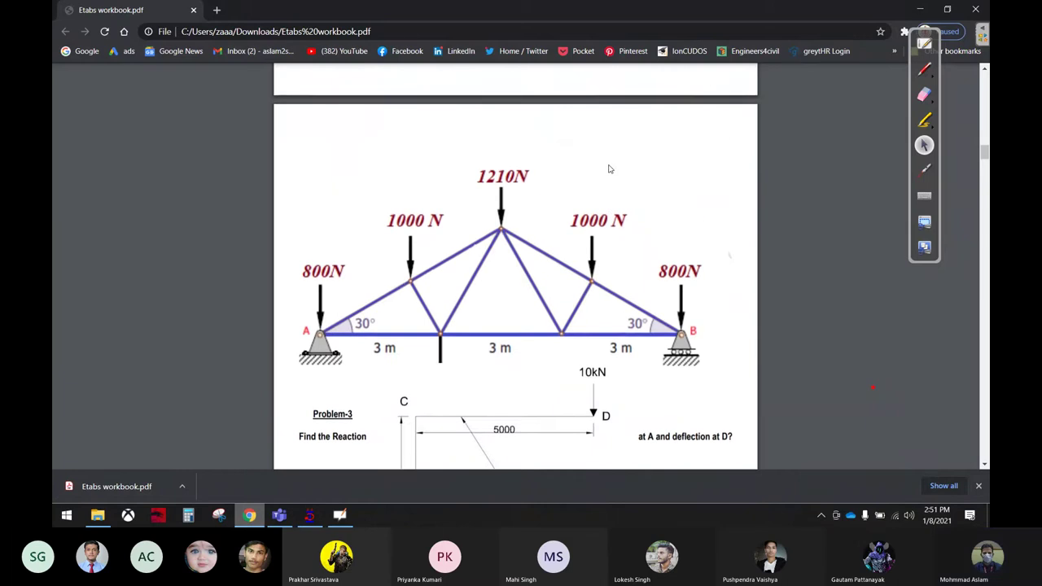
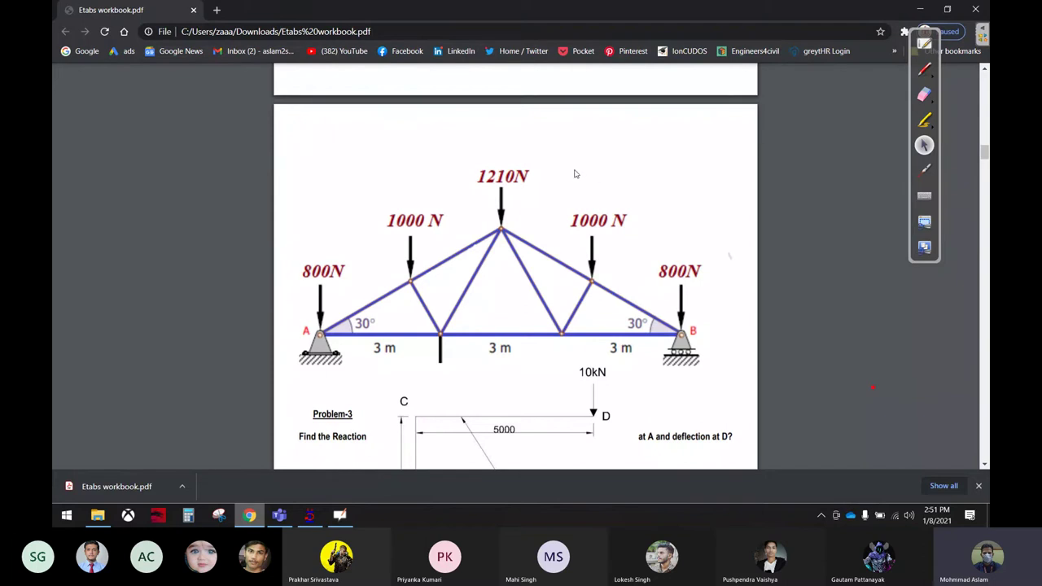
# Step: Circle supports A and B, mark the 1210N apex load and 800N, then erase the marks
pyautogui.click(923, 69)
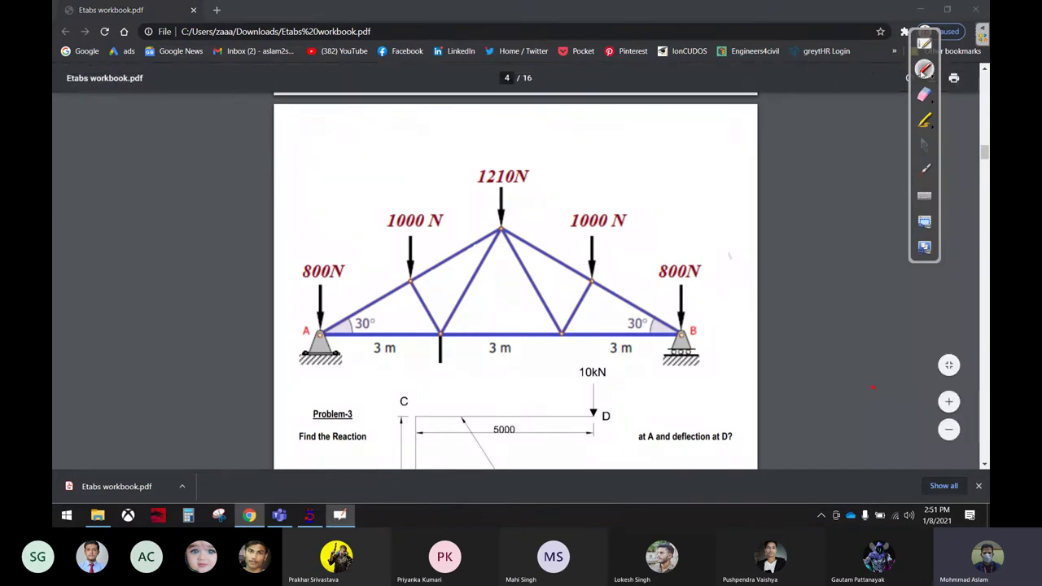
pyautogui.moveTo(330, 301); pyautogui.dragTo(290, 285)
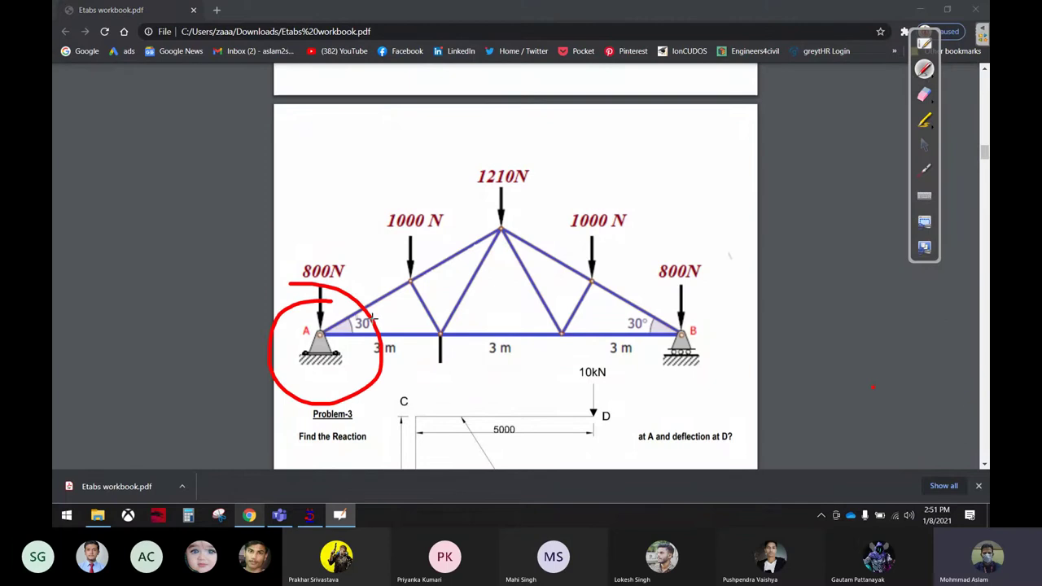
pyautogui.moveTo(651, 302); pyautogui.dragTo(716, 266)
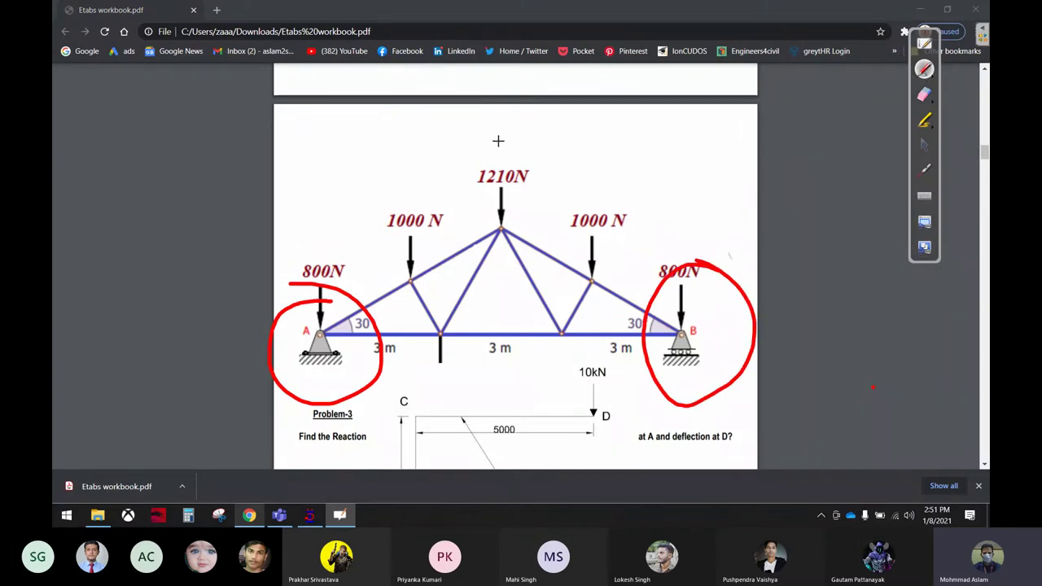
pyautogui.moveTo(499, 136)
pyautogui.mouseDown()
pyautogui.moveTo(503, 218)
pyautogui.moveTo(492, 199)
pyautogui.moveTo(504, 228)
pyautogui.mouseUp()
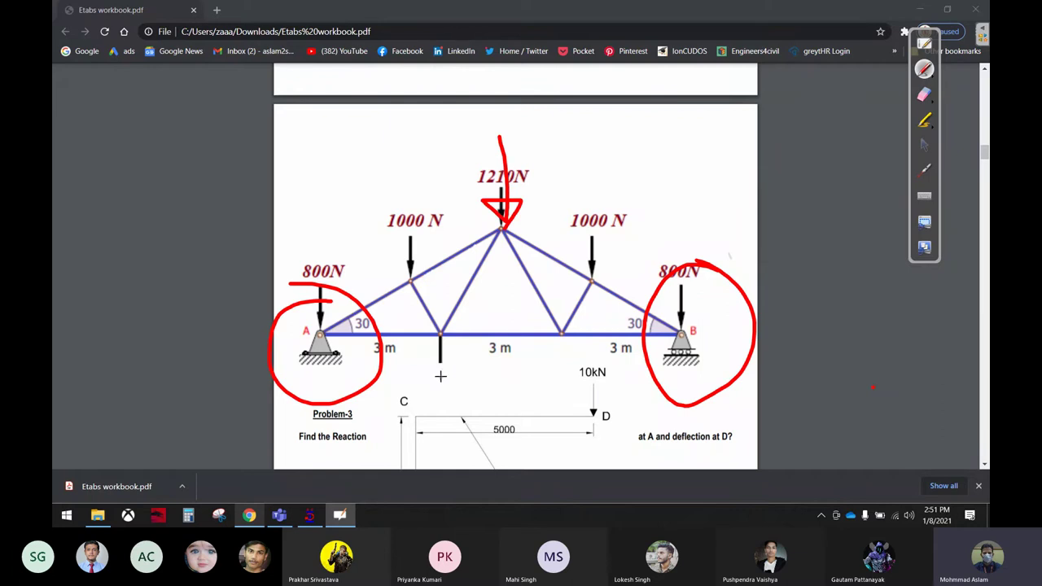
pyautogui.moveTo(432, 350)
pyautogui.mouseDown()
pyautogui.moveTo(437, 360)
pyautogui.moveTo(447, 350)
pyautogui.mouseUp()
pyautogui.moveTo(435, 387)
pyautogui.mouseDown()
pyautogui.moveTo(444, 381)
pyautogui.moveTo(439, 400)
pyautogui.moveTo(466, 374)
pyautogui.moveTo(483, 384)
pyautogui.moveTo(494, 375)
pyautogui.moveTo(519, 391)
pyautogui.moveTo(534, 366)
pyautogui.mouseUp()
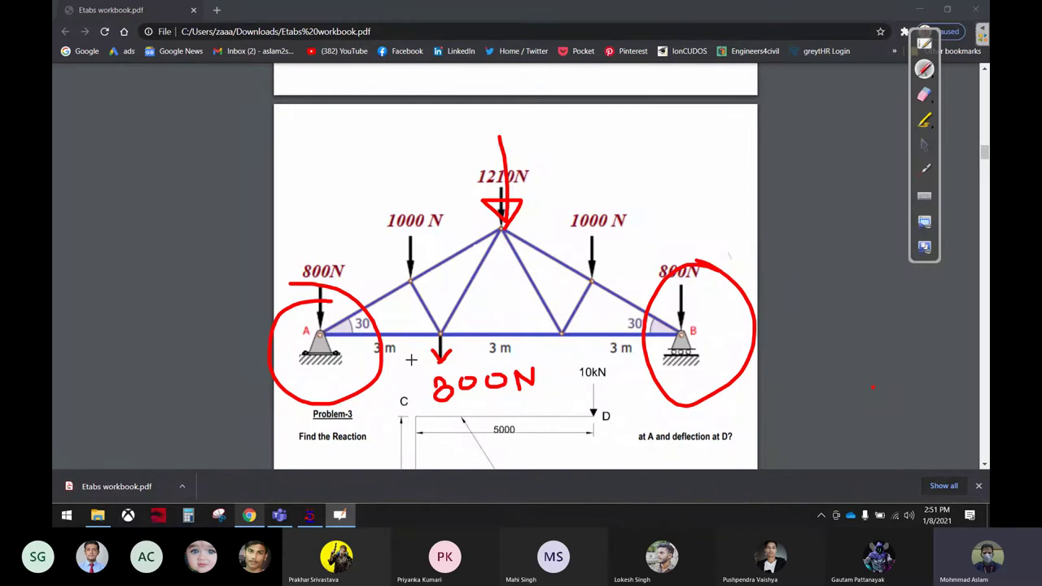
pyautogui.click(924, 95)
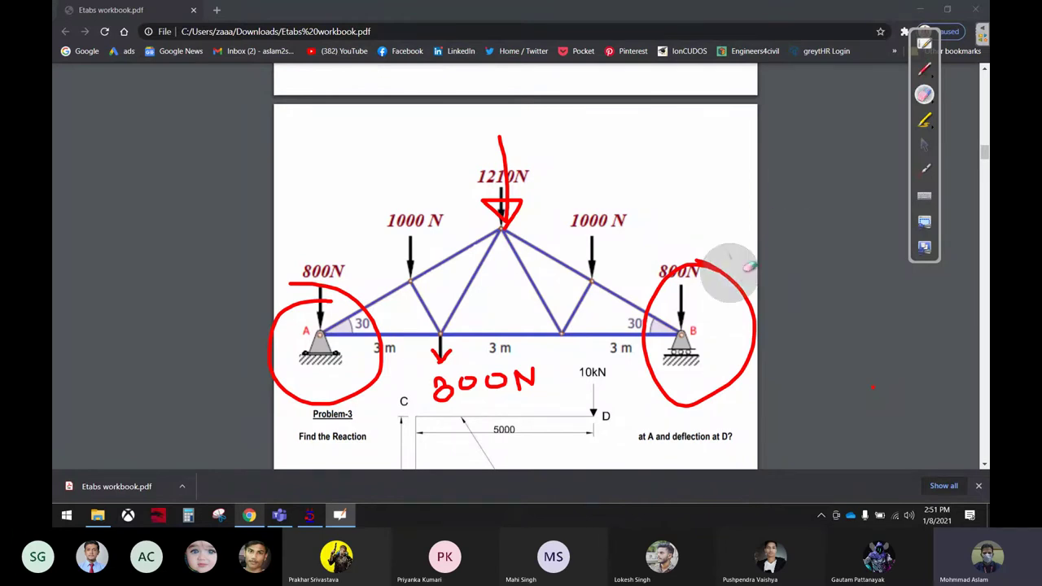
pyautogui.moveTo(727, 263)
pyautogui.mouseDown()
pyautogui.moveTo(488, 402)
pyautogui.moveTo(230, 325)
pyautogui.moveTo(234, 390)
pyautogui.moveTo(476, 150)
pyautogui.moveTo(561, 264)
pyautogui.moveTo(667, 308)
pyautogui.moveTo(741, 291)
pyautogui.mouseUp()
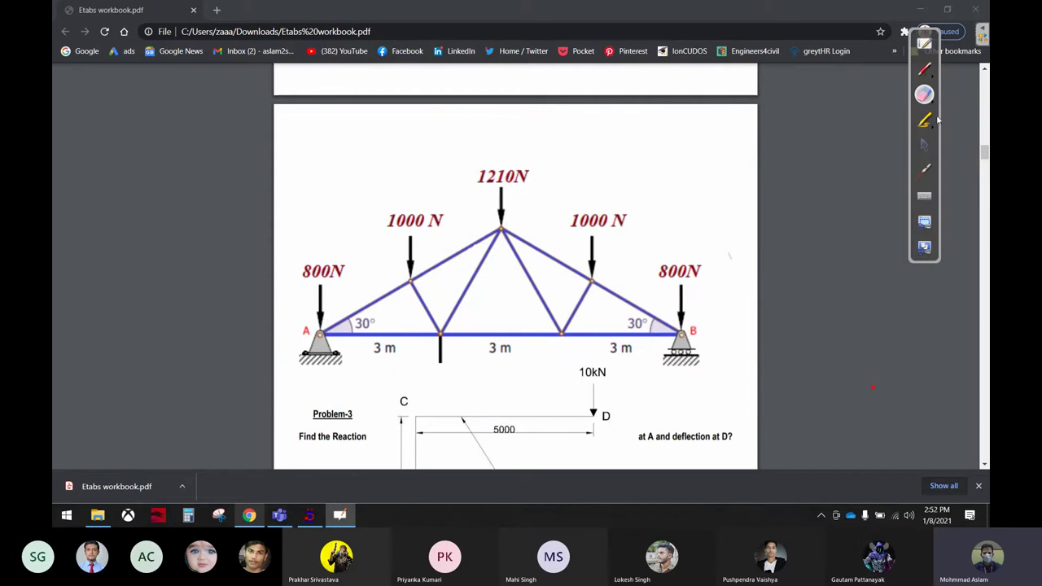
# Step: Underline the full span and the three 3 m panels, and mark the truss height
pyautogui.click(926, 70)
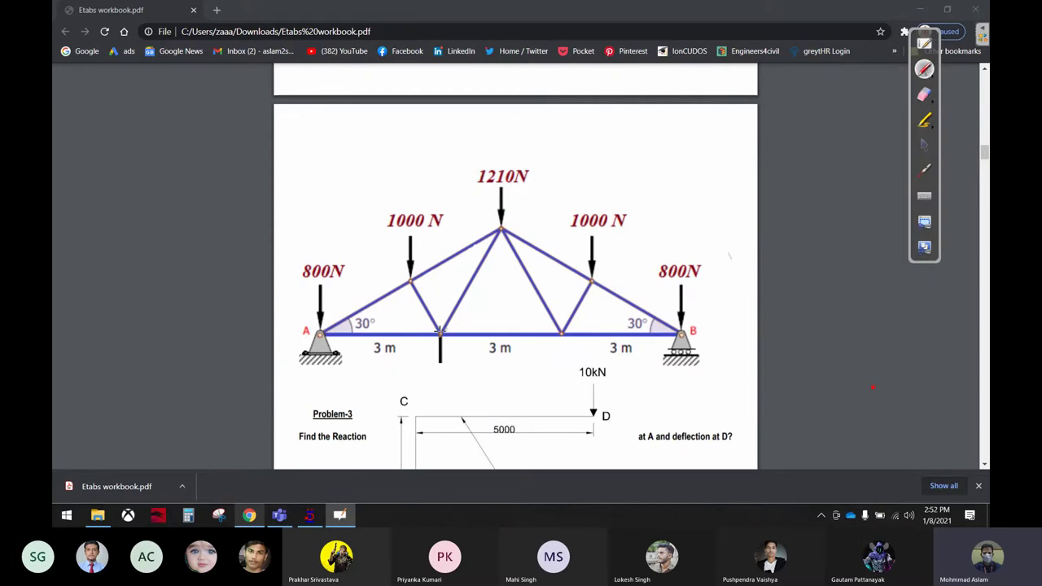
pyautogui.moveTo(335, 379); pyautogui.dragTo(671, 396)
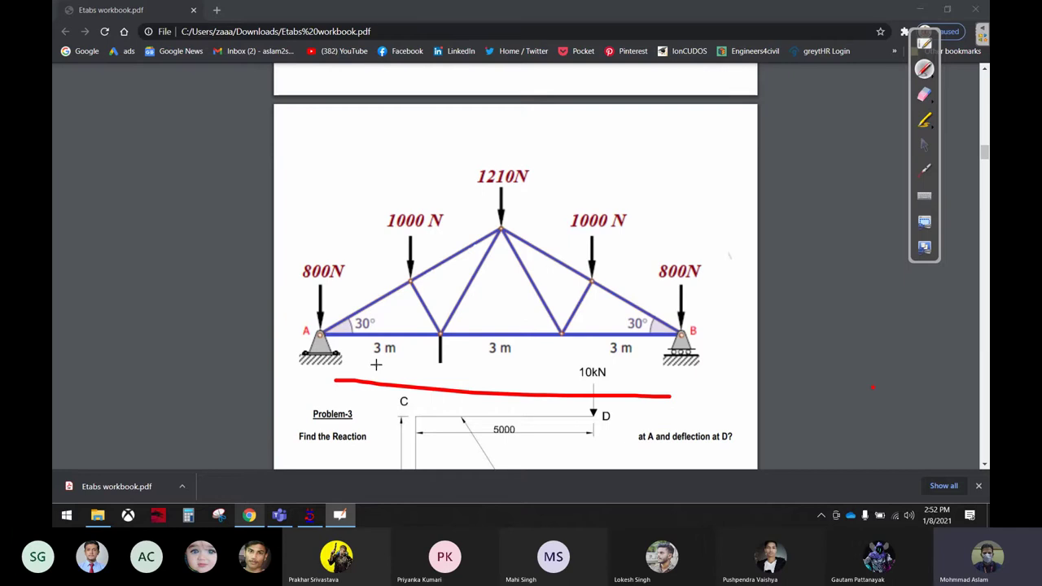
pyautogui.moveTo(362, 366); pyautogui.dragTo(397, 366)
pyautogui.moveTo(466, 367); pyautogui.dragTo(524, 365)
pyautogui.moveTo(587, 363); pyautogui.dragTo(647, 362)
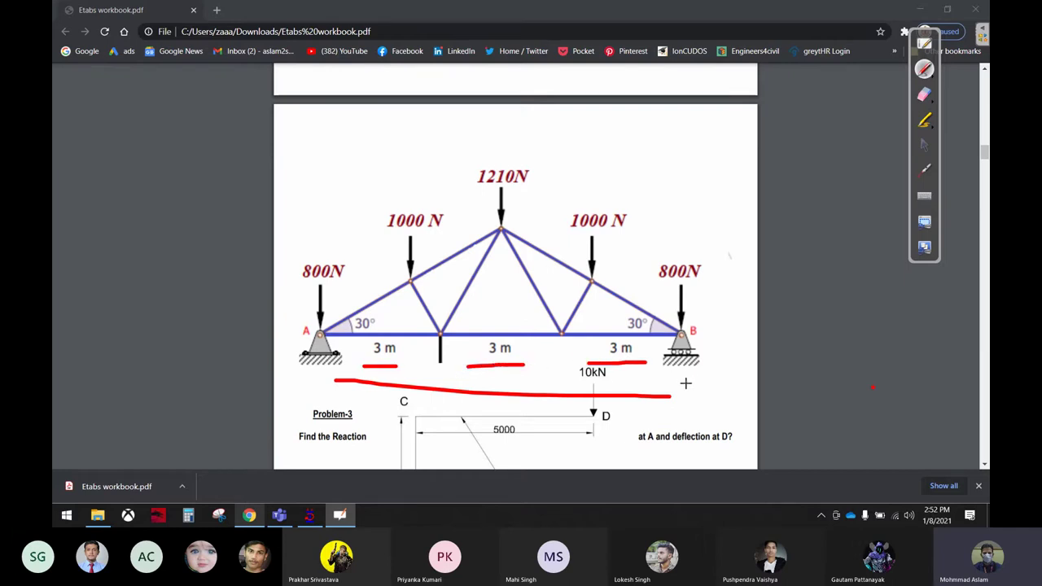
pyautogui.moveTo(712, 212)
pyautogui.mouseDown()
pyautogui.moveTo(765, 208)
pyautogui.moveTo(737, 352)
pyautogui.moveTo(765, 350)
pyautogui.mouseUp()
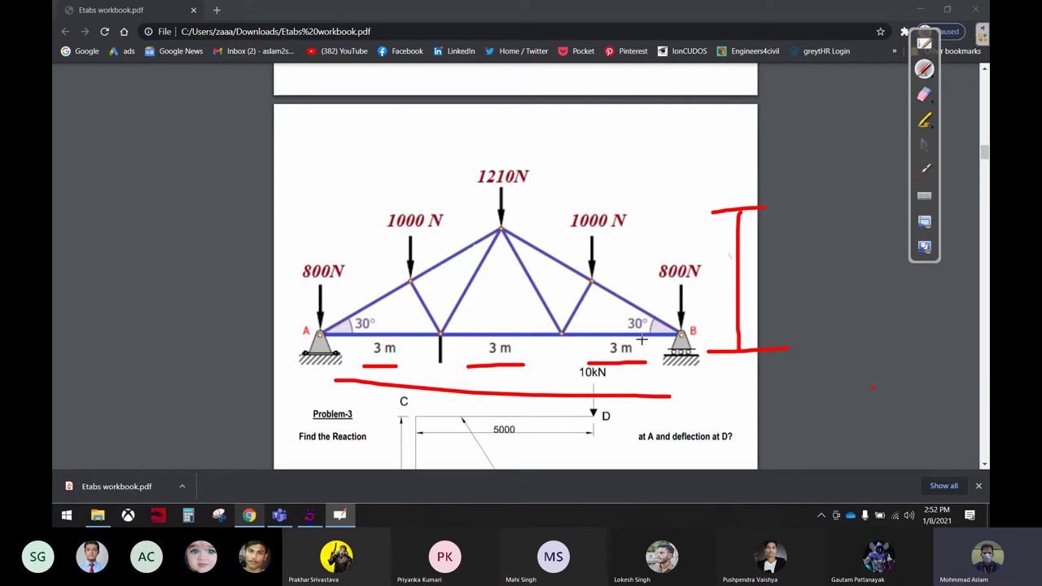
# Step: Erase the span and height markings and the highlight, then bring STAAD.Pro to the front
pyautogui.click(925, 95)
pyautogui.moveTo(673, 299)
pyautogui.mouseDown()
pyautogui.moveTo(721, 397)
pyautogui.moveTo(326, 369)
pyautogui.moveTo(484, 364)
pyautogui.mouseUp()
pyautogui.click(924, 120)
pyautogui.moveTo(570, 324)
pyautogui.mouseDown()
pyautogui.moveTo(643, 333)
pyautogui.moveTo(737, 299)
pyautogui.moveTo(570, 348)
pyautogui.moveTo(464, 354)
pyautogui.mouseUp()
pyautogui.click(925, 95)
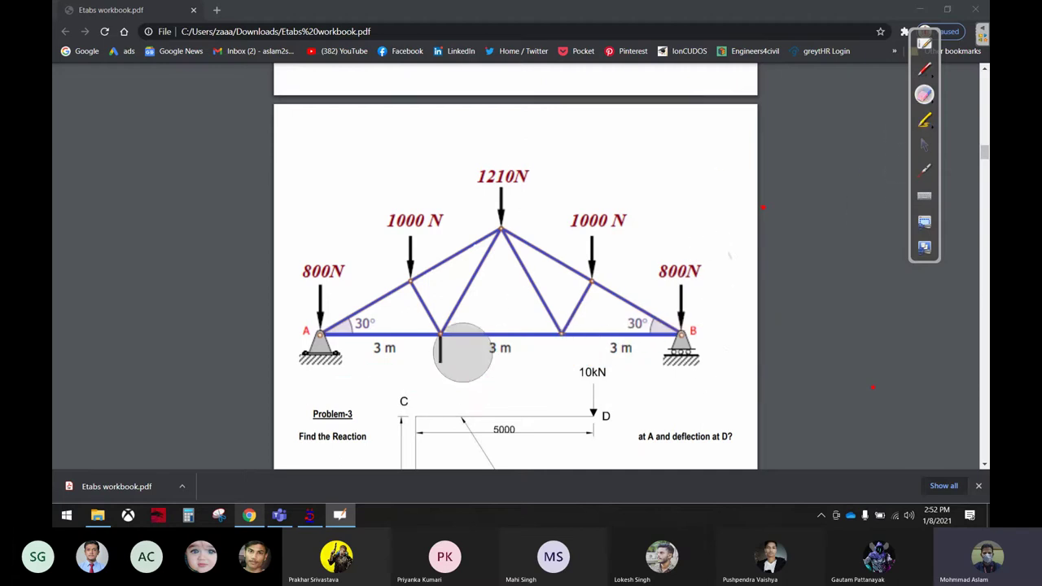
pyautogui.click(924, 145)
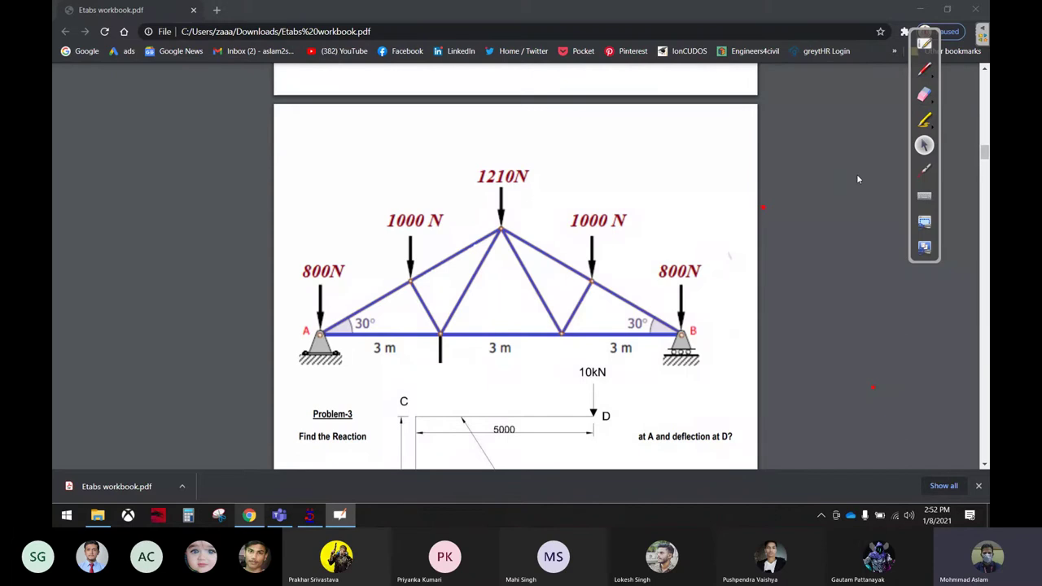
pyautogui.click(307, 515)
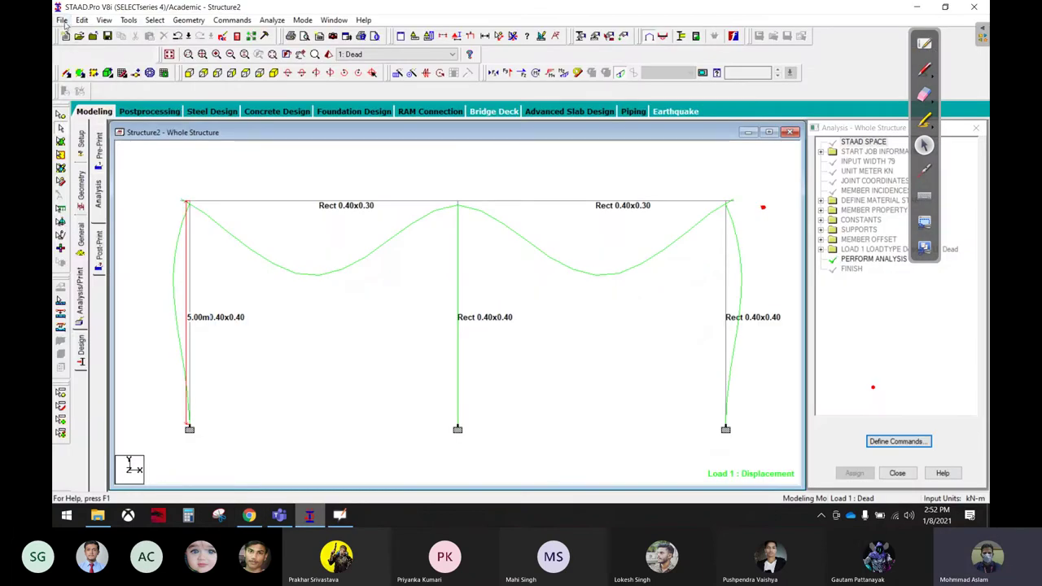
# Step: Create a new Space structure file named Truss using Meter and KiloNewton units
pyautogui.click(62, 19)
pyautogui.click(77, 31)
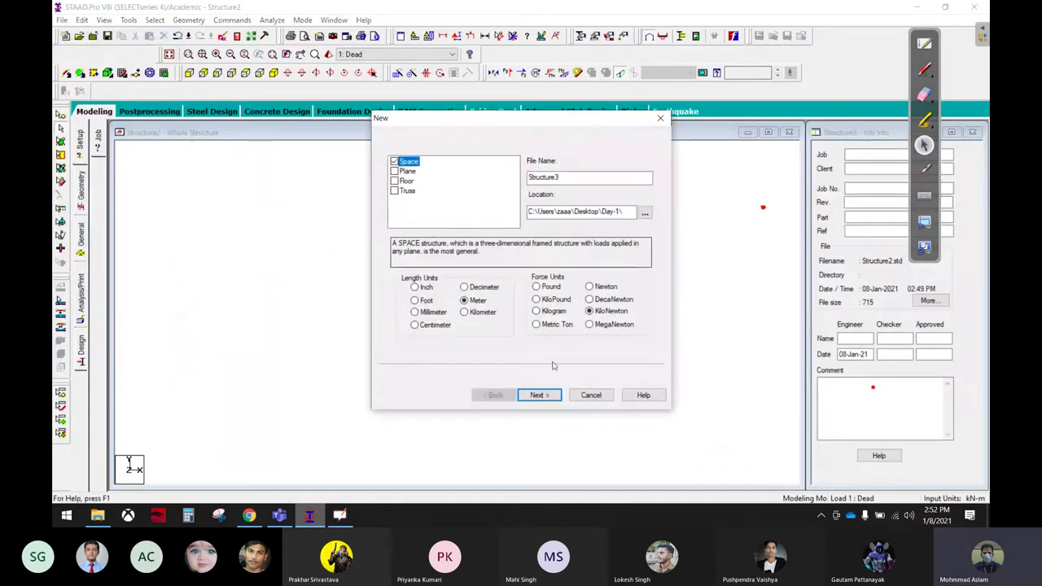
pyautogui.write('Truss')
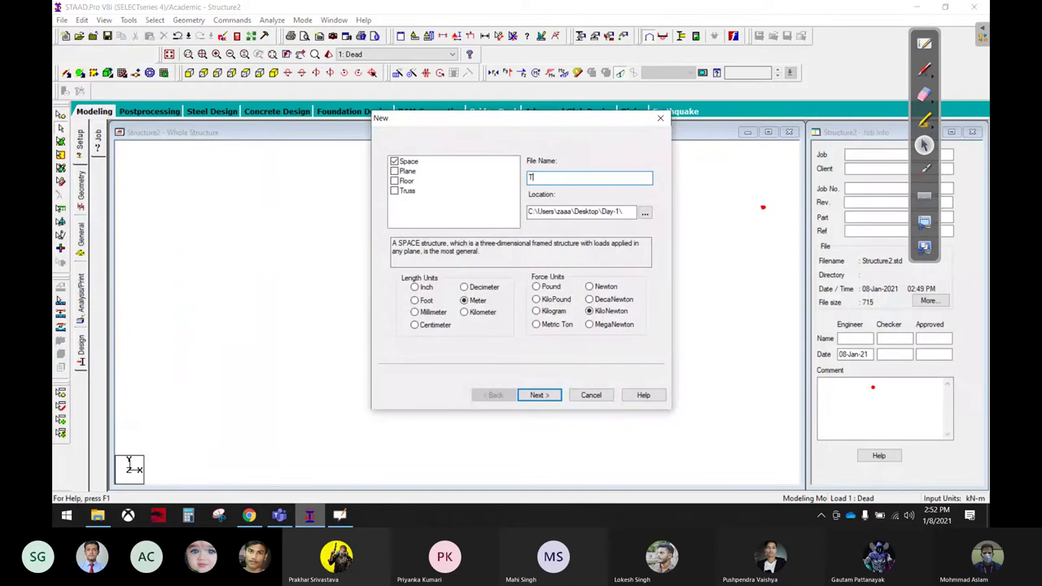
pyautogui.click(537, 395)
pyautogui.click(537, 394)
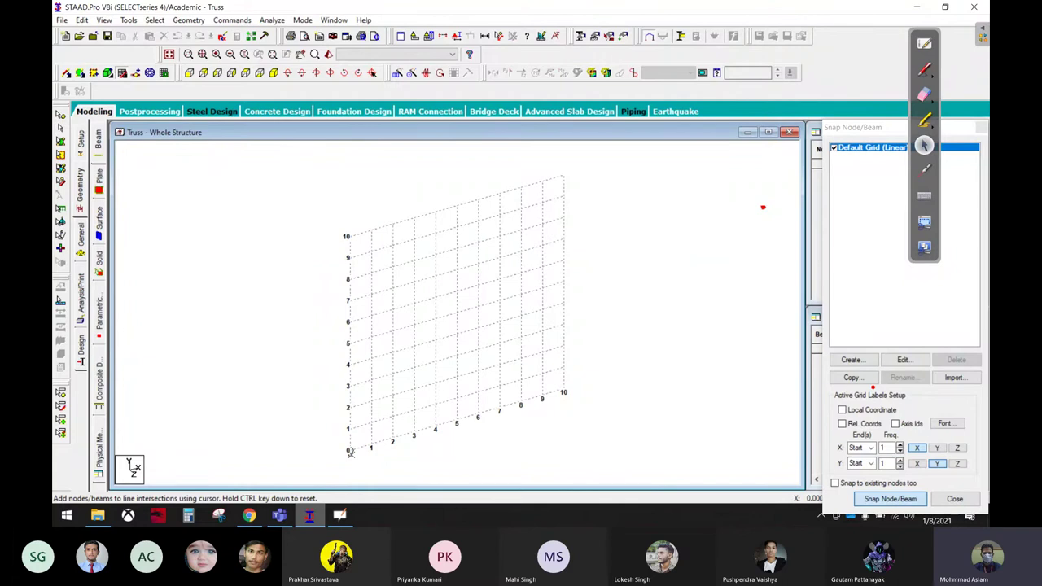
# Step: Draw beam 1 from the grid origin to X = 9 m and view it from the front
pyautogui.click(349, 451)
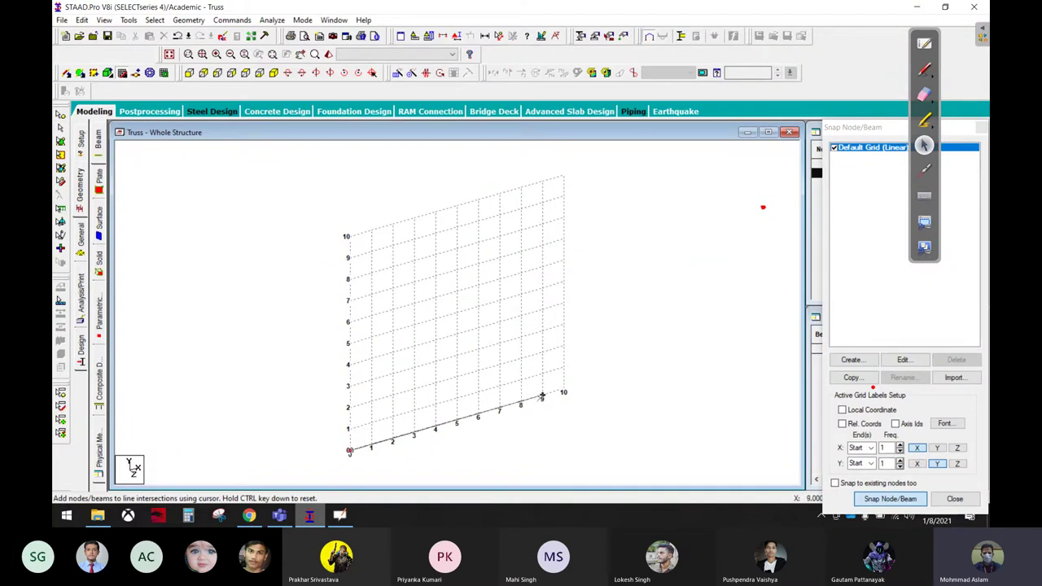
pyautogui.click(541, 396)
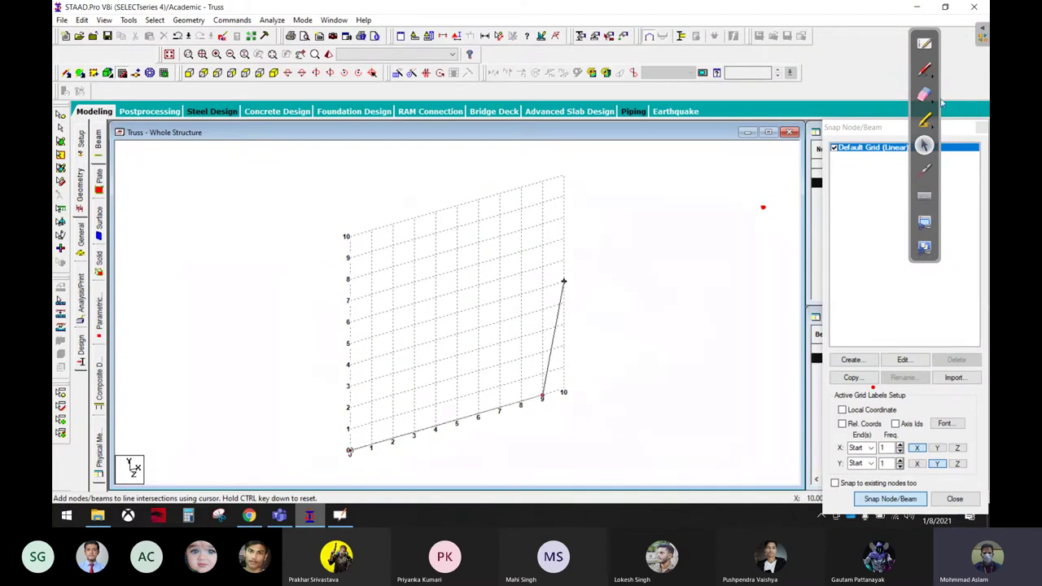
pyautogui.click(982, 128)
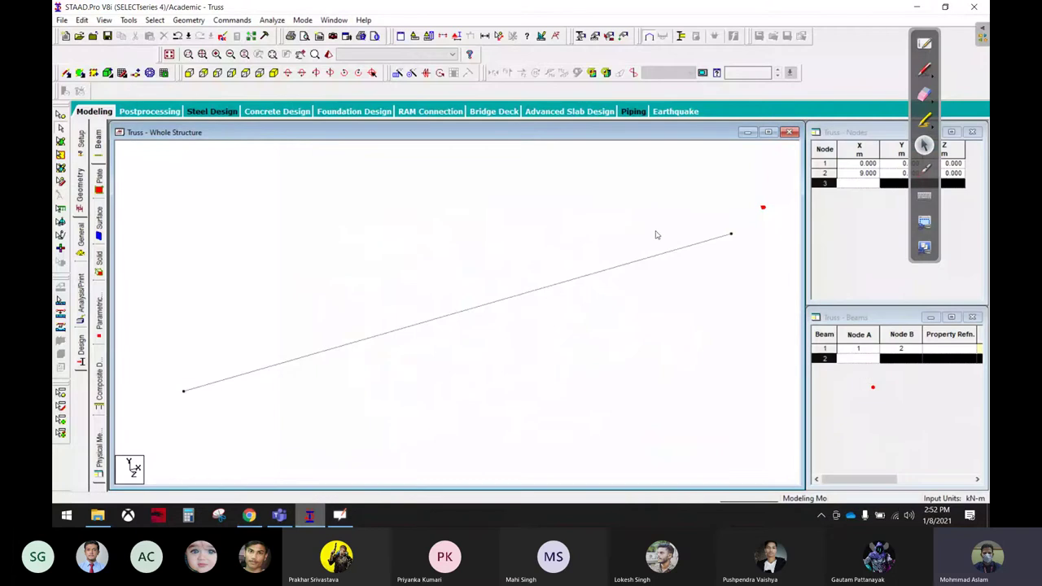
pyautogui.click(189, 73)
# Step: Erase the stray red annotation dot from the screen
pyautogui.click(925, 94)
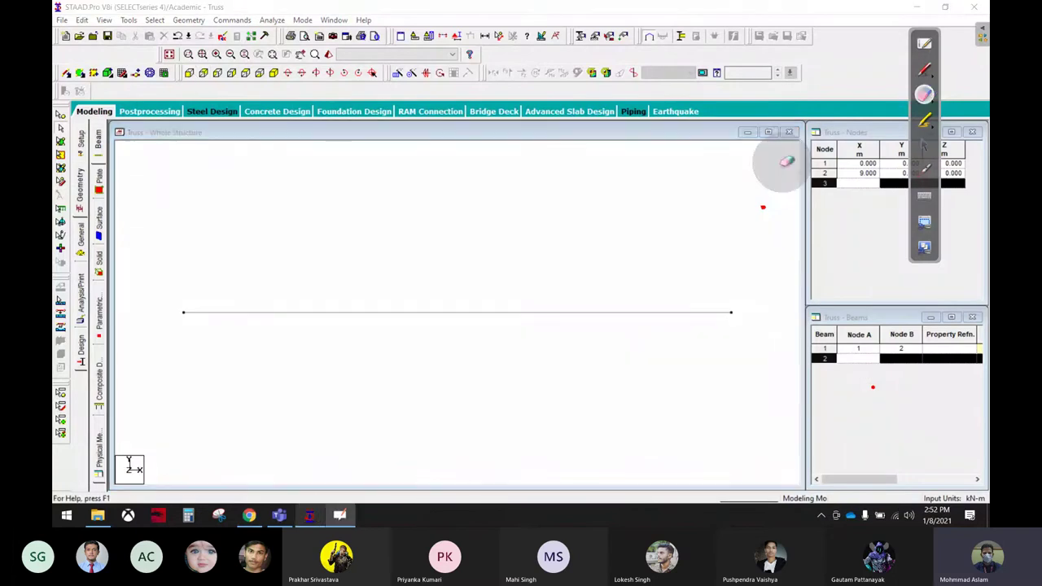
pyautogui.click(765, 205)
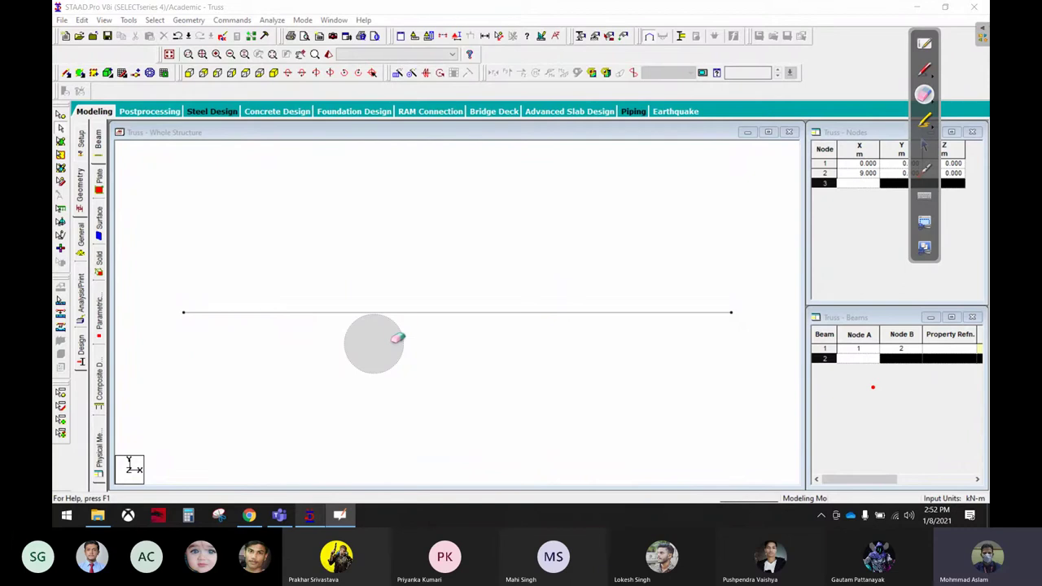
pyautogui.click(923, 147)
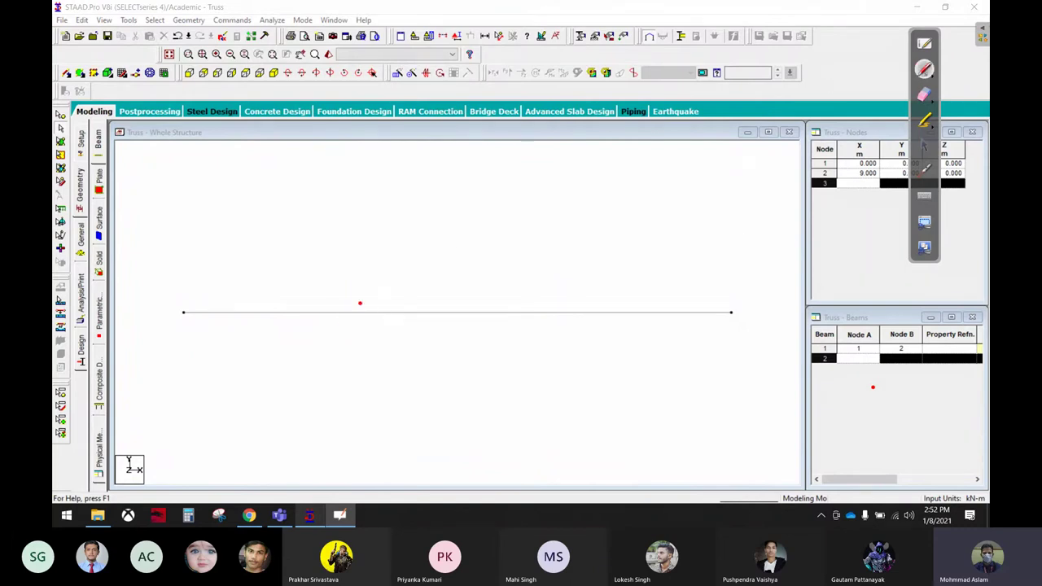
pyautogui.moveTo(339, 312); pyautogui.dragTo(360, 305)
pyautogui.moveTo(569, 305)
pyautogui.mouseDown()
pyautogui.moveTo(557, 325)
pyautogui.moveTo(573, 326)
pyautogui.mouseUp()
pyautogui.moveTo(183, 312); pyautogui.dragTo(684, 89)
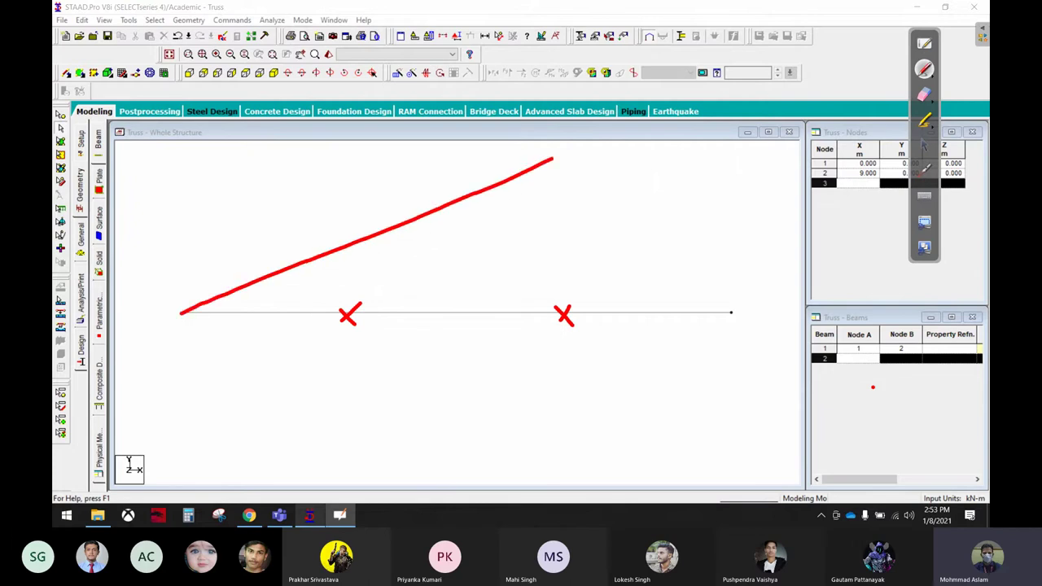
pyautogui.moveTo(730, 312); pyautogui.dragTo(297, 127)
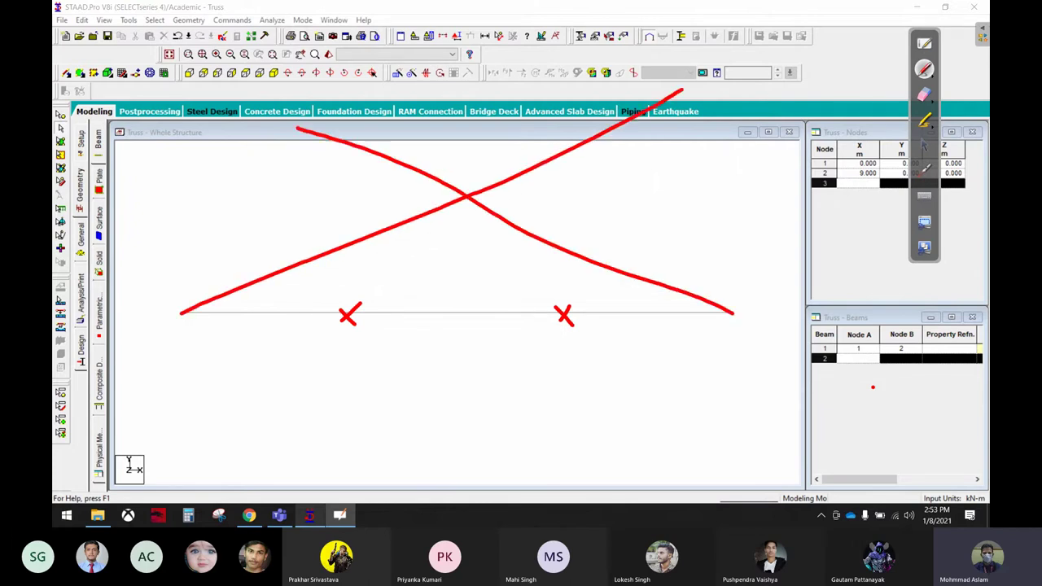
pyautogui.moveTo(253, 283)
pyautogui.mouseDown()
pyautogui.moveTo(257, 310)
pyautogui.moveTo(308, 298)
pyautogui.moveTo(298, 310)
pyautogui.moveTo(335, 289)
pyautogui.mouseUp()
pyautogui.click(335, 275)
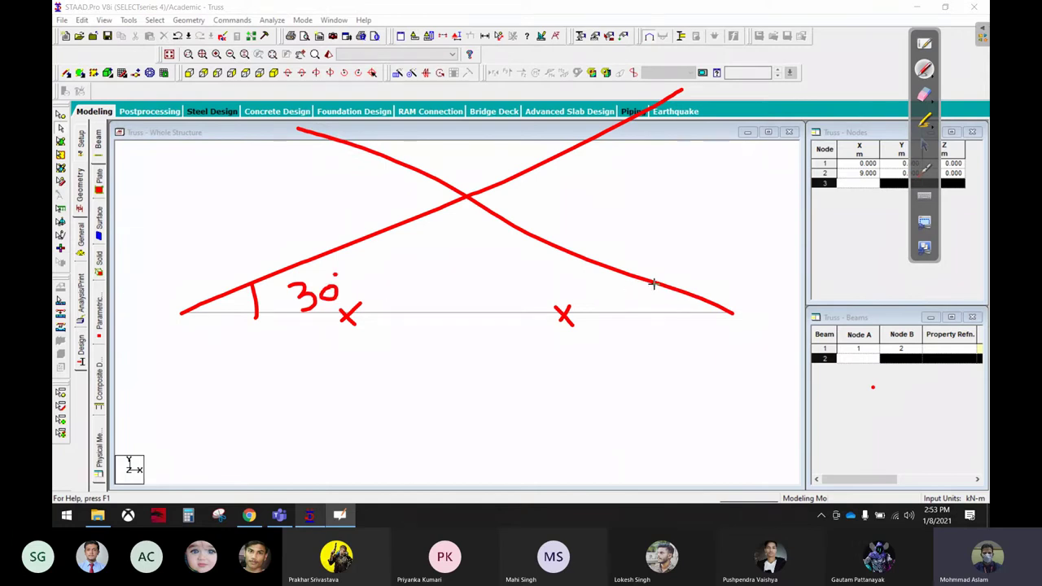
pyautogui.moveTo(655, 283); pyautogui.dragTo(636, 316)
pyautogui.moveTo(563, 286)
pyautogui.mouseDown()
pyautogui.moveTo(576, 307)
pyautogui.moveTo(614, 275)
pyautogui.mouseUp()
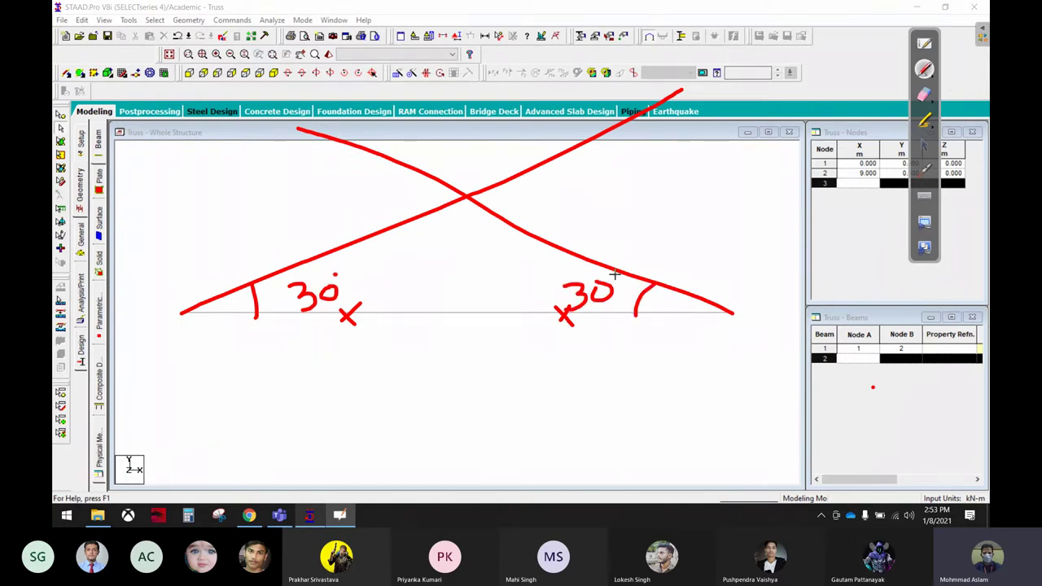
pyautogui.click(924, 96)
pyautogui.moveTo(465, 262)
pyautogui.mouseDown()
pyautogui.moveTo(640, 286)
pyautogui.moveTo(342, 266)
pyautogui.moveTo(186, 143)
pyautogui.mouseUp()
pyautogui.moveTo(342, 274); pyautogui.dragTo(542, 226)
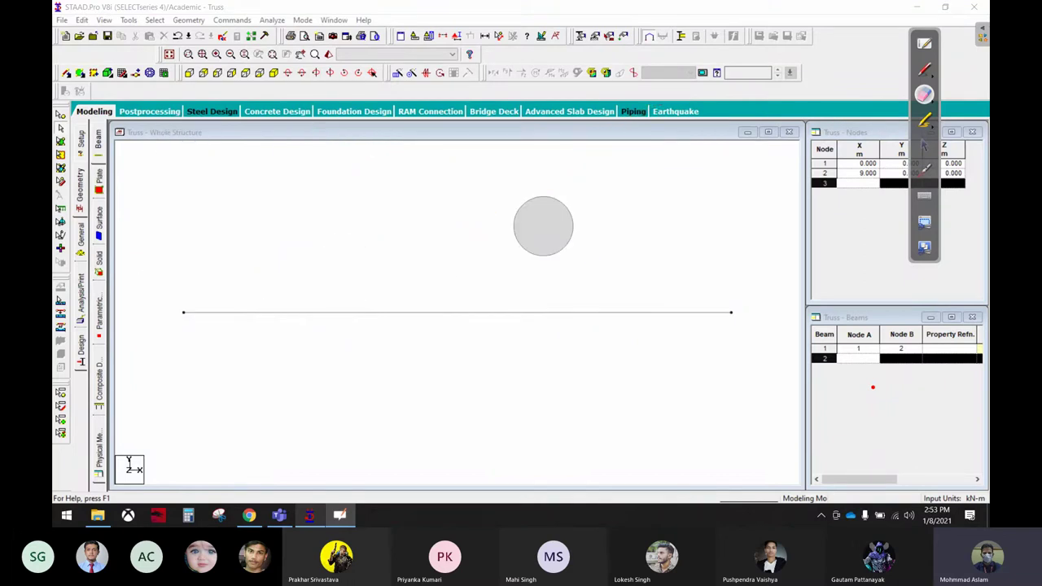
pyautogui.moveTo(366, 186); pyautogui.dragTo(887, 111)
pyautogui.click(925, 145)
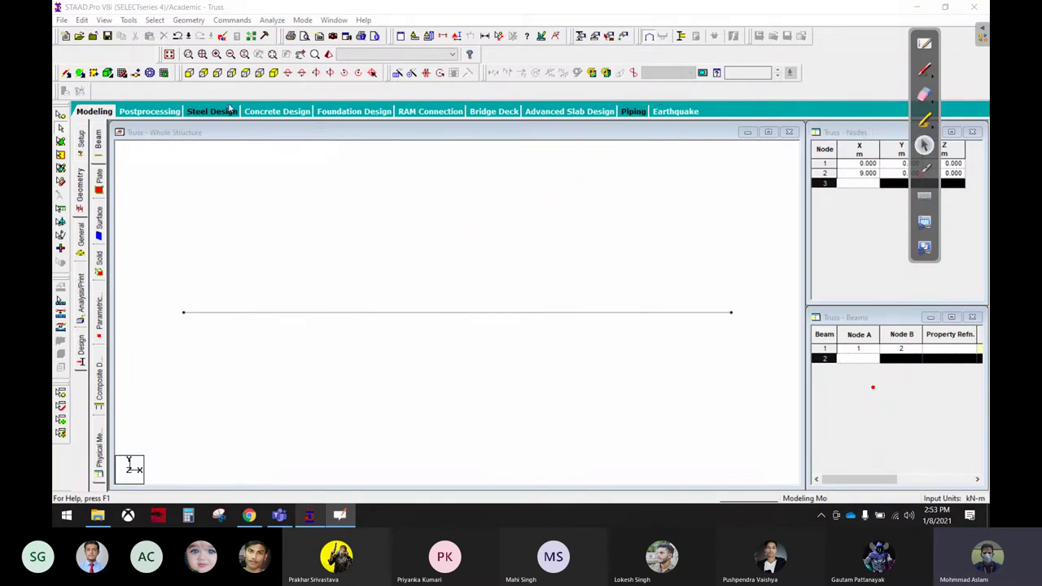
pyautogui.click(284, 75)
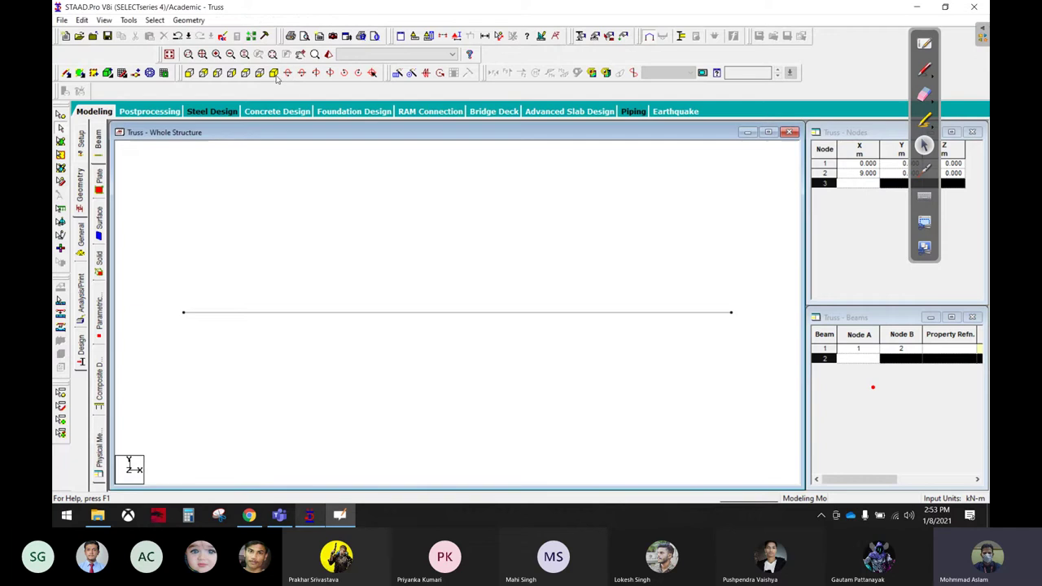
pyautogui.click(922, 71)
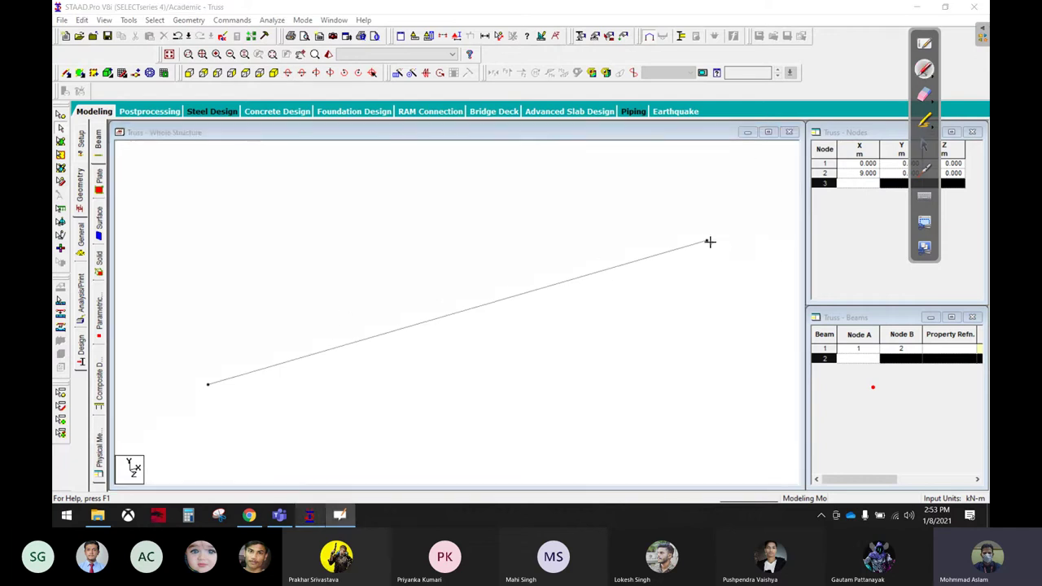
pyautogui.moveTo(710, 242); pyautogui.dragTo(778, 312)
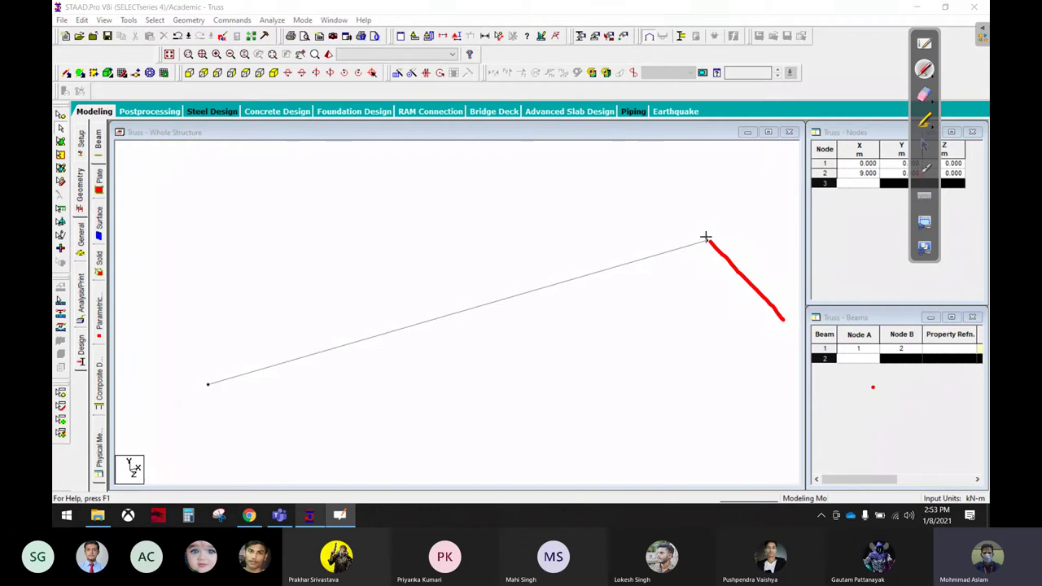
pyautogui.click(651, 232)
pyautogui.click(628, 229)
pyautogui.click(602, 226)
pyautogui.click(370, 192)
pyautogui.click(345, 188)
pyautogui.click(303, 180)
pyautogui.click(264, 173)
pyautogui.click(228, 168)
pyautogui.click(208, 168)
pyautogui.click(421, 201)
pyautogui.click(442, 206)
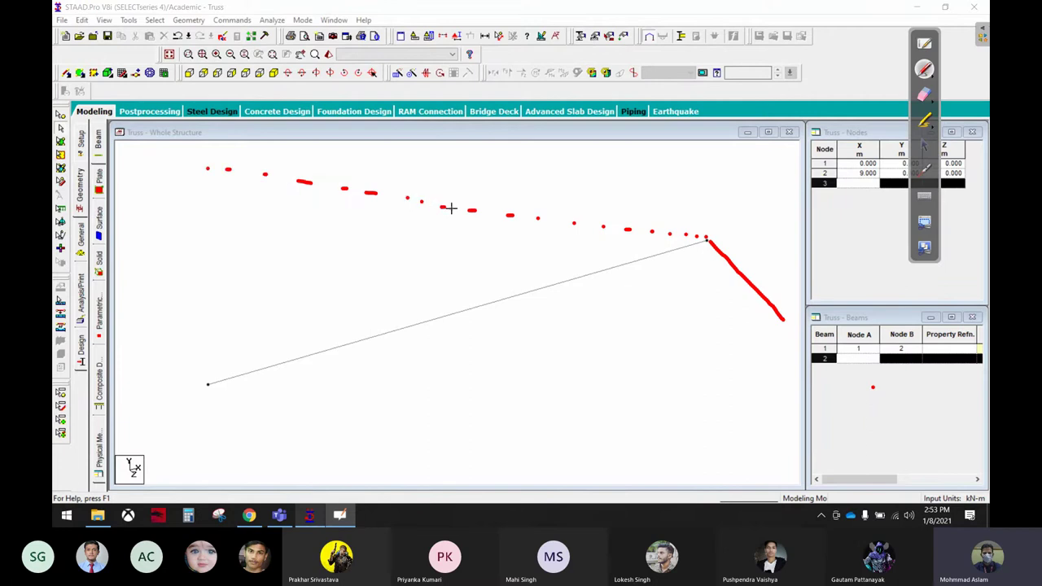
pyautogui.click(451, 208)
pyautogui.moveTo(651, 232); pyautogui.dragTo(646, 244)
pyautogui.moveTo(540, 248)
pyautogui.mouseDown()
pyautogui.moveTo(550, 256)
pyautogui.moveTo(540, 267)
pyautogui.moveTo(567, 250)
pyautogui.mouseUp()
pyautogui.click(574, 246)
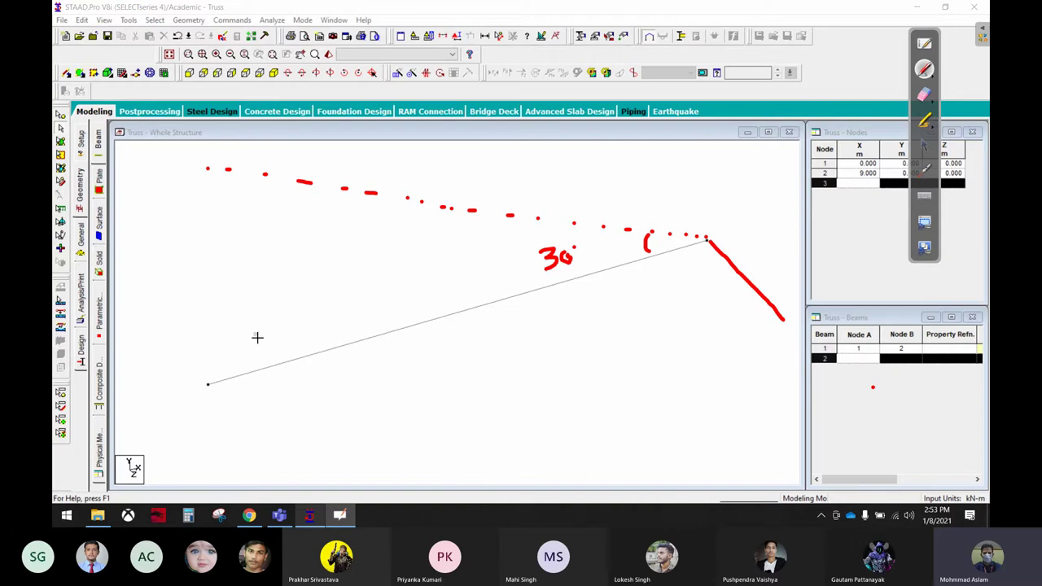
pyautogui.moveTo(393, 332)
pyautogui.mouseDown()
pyautogui.moveTo(389, 277)
pyautogui.moveTo(455, 213)
pyautogui.moveTo(420, 221)
pyautogui.mouseUp()
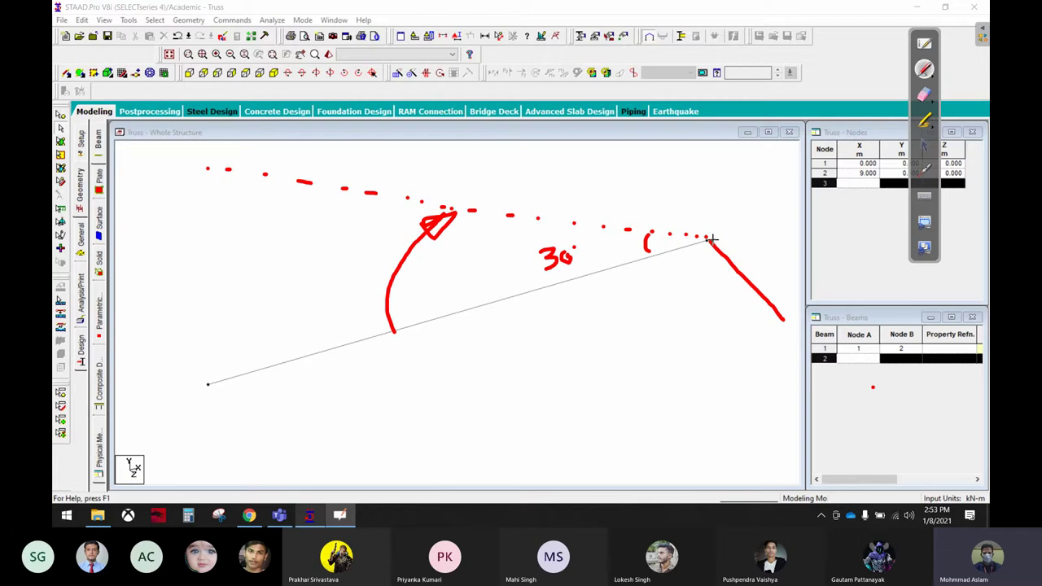
pyautogui.moveTo(712, 238)
pyautogui.mouseDown()
pyautogui.moveTo(766, 295)
pyautogui.moveTo(713, 240)
pyautogui.mouseUp()
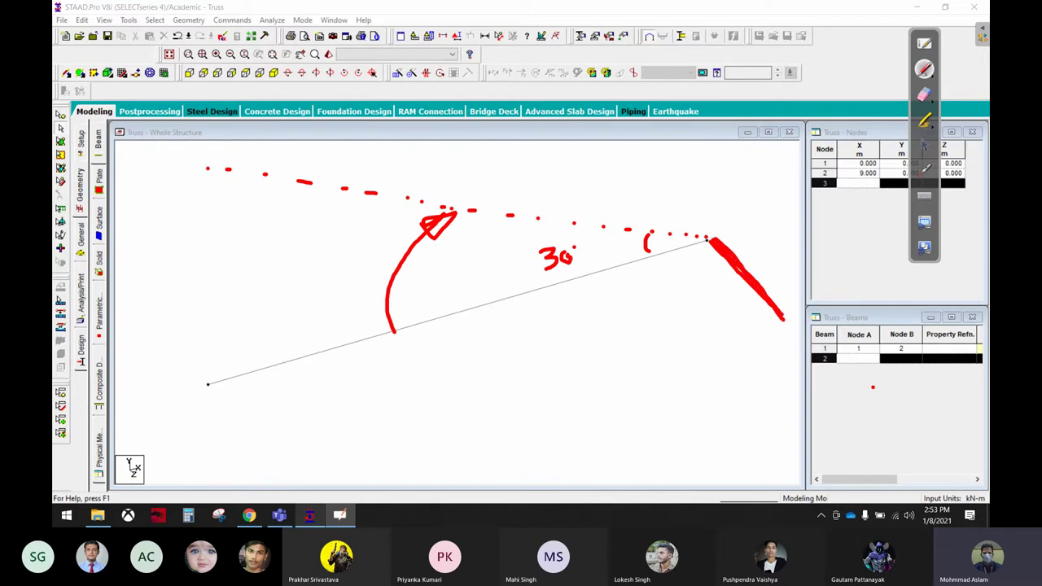
pyautogui.moveTo(211, 383); pyautogui.dragTo(239, 458)
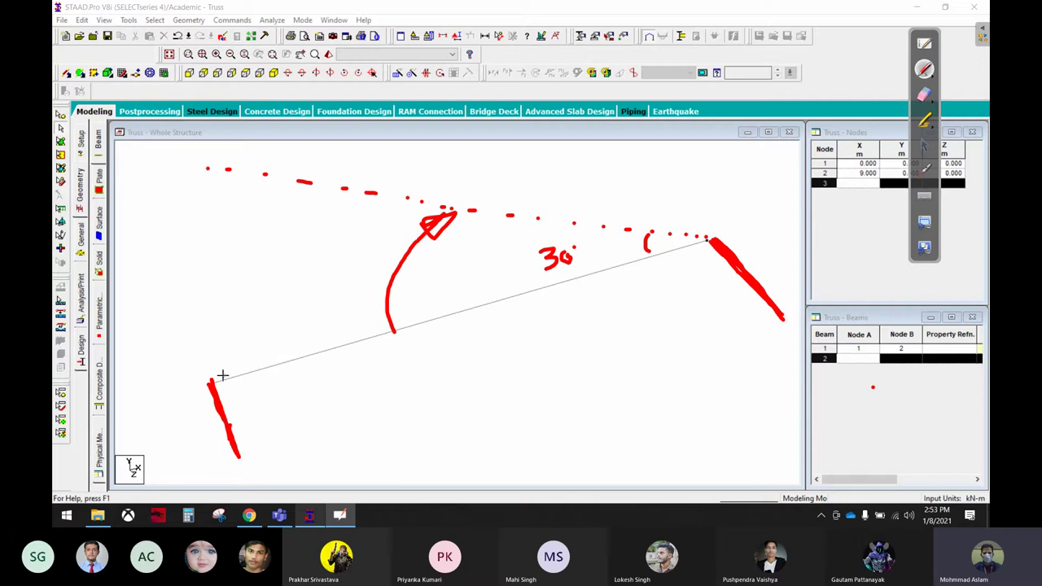
pyautogui.moveTo(260, 353); pyautogui.dragTo(531, 180)
pyautogui.moveTo(312, 318); pyautogui.dragTo(320, 345)
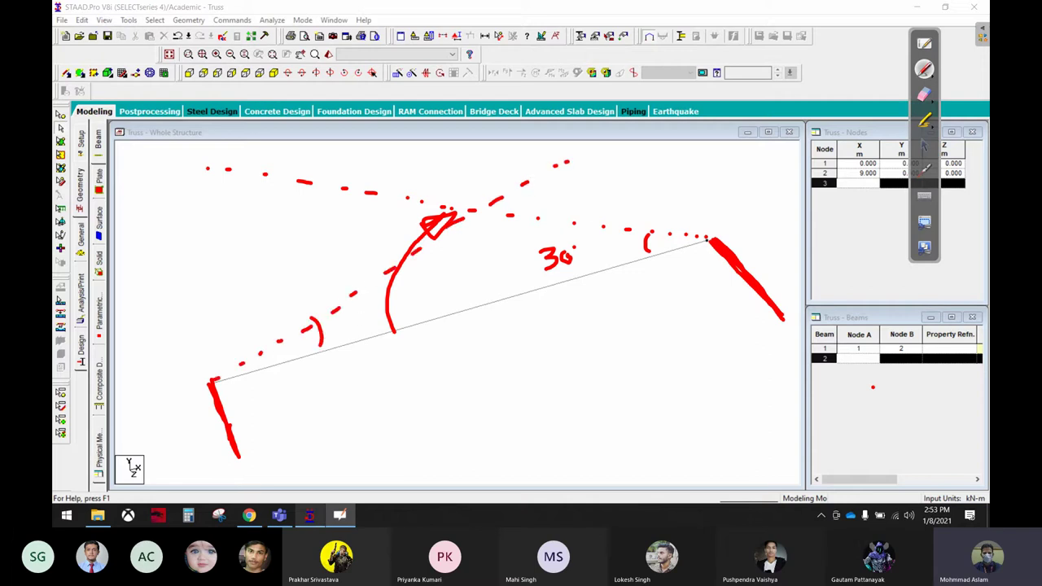
pyautogui.click(924, 94)
pyautogui.moveTo(785, 235)
pyautogui.mouseDown()
pyautogui.moveTo(757, 298)
pyautogui.moveTo(381, 284)
pyautogui.moveTo(258, 472)
pyautogui.moveTo(181, 137)
pyautogui.mouseUp()
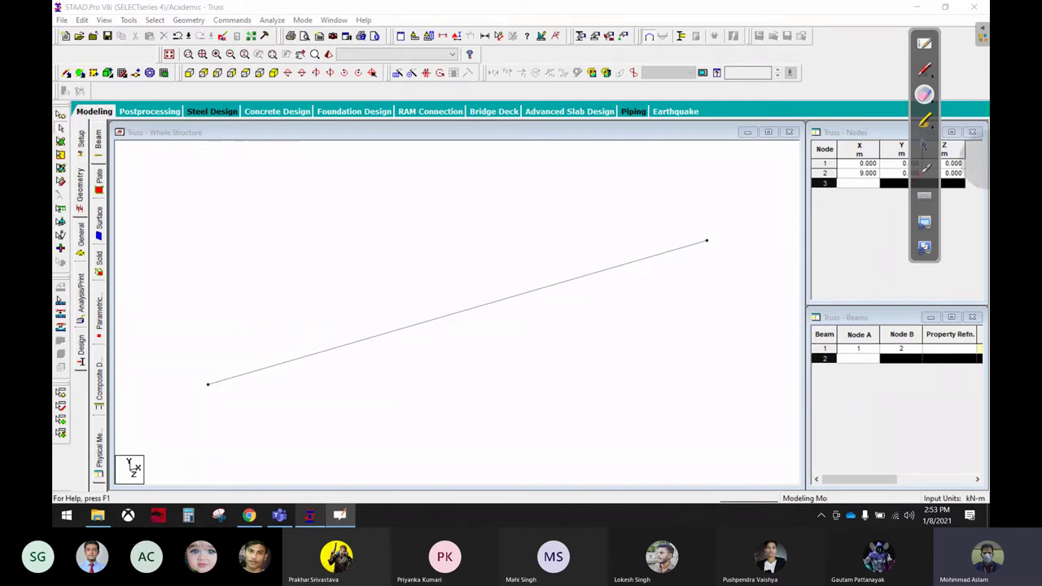
pyautogui.click(924, 149)
# Step: Select the beam's end nodes for Translational Repeat and draw an arrow at the beams table
pyautogui.click(59, 114)
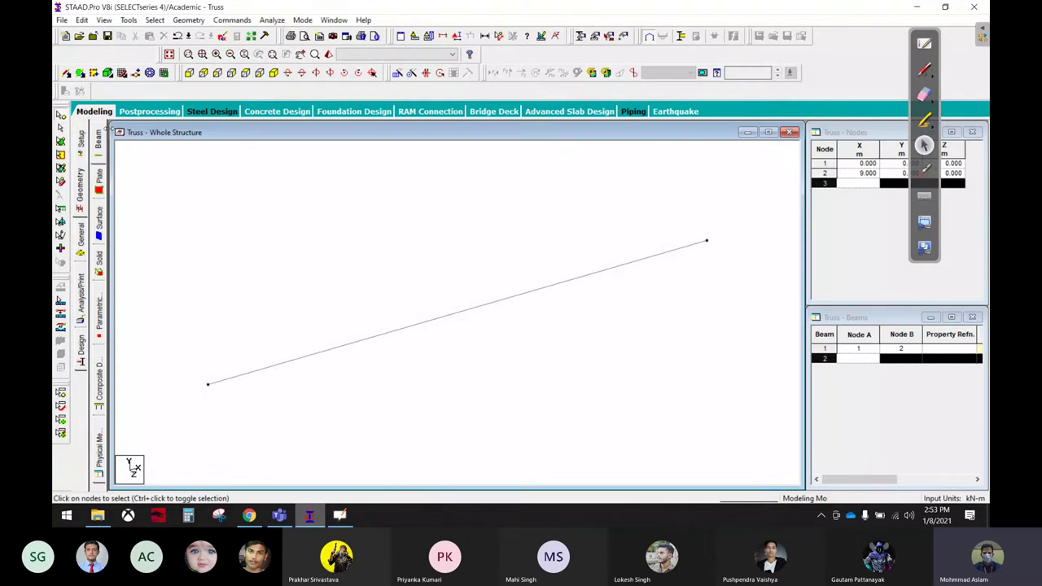
pyautogui.moveTo(190, 367); pyautogui.dragTo(249, 426)
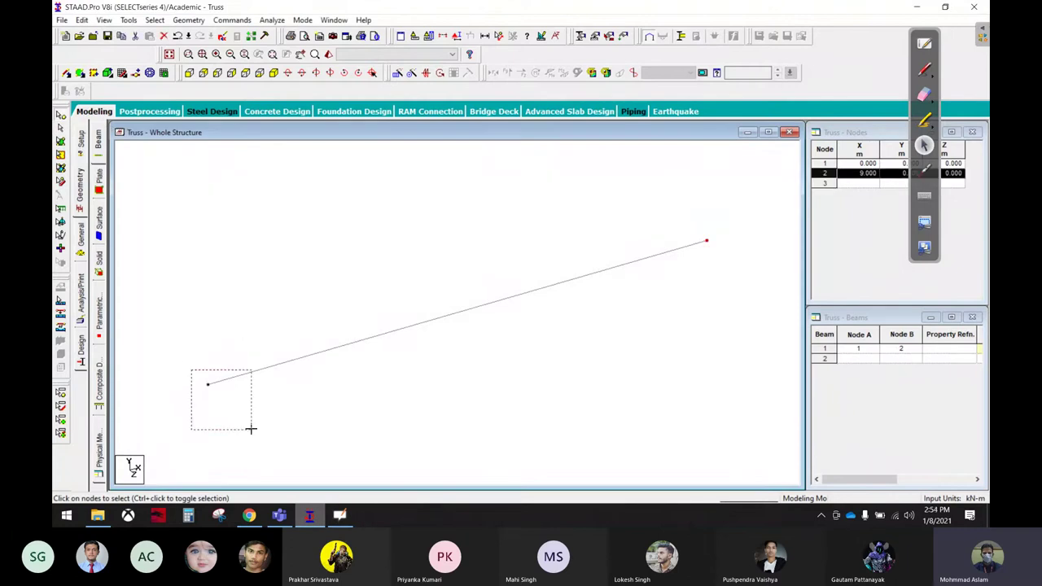
pyautogui.moveTo(686, 210); pyautogui.dragTo(751, 309)
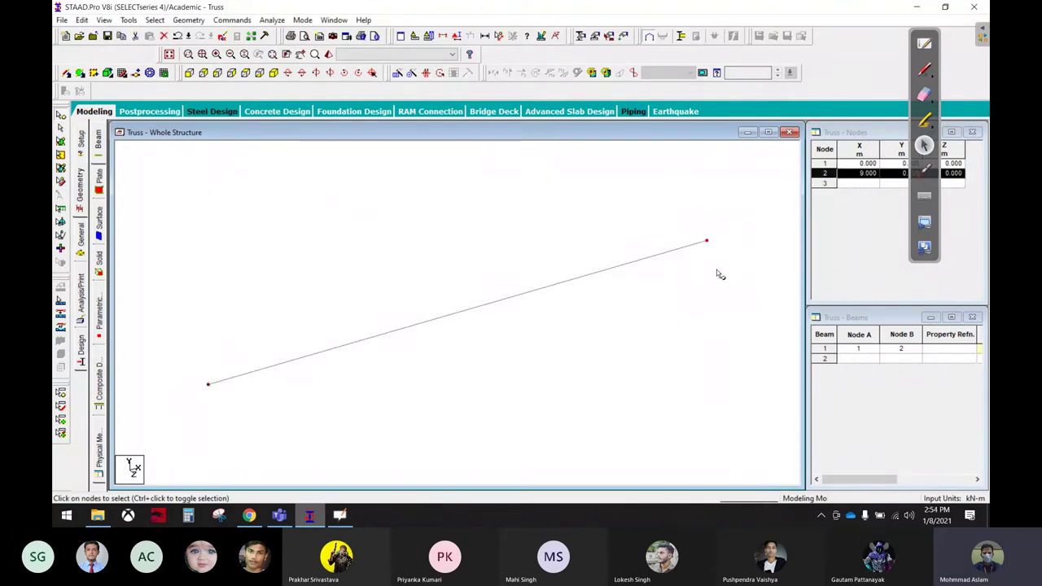
pyautogui.click(398, 73)
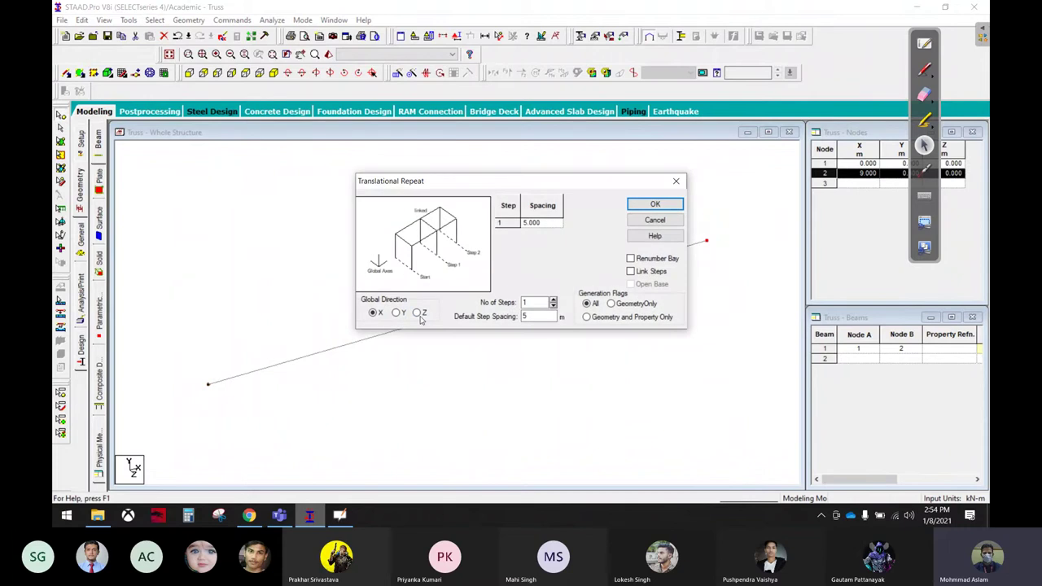
pyautogui.click(924, 69)
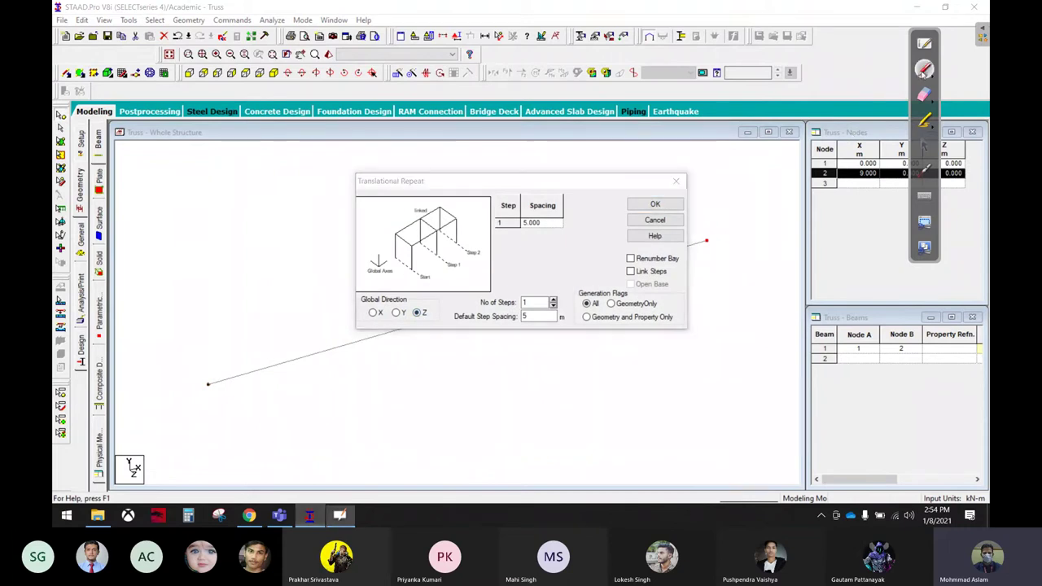
pyautogui.moveTo(747, 260)
pyautogui.mouseDown()
pyautogui.moveTo(773, 281)
pyautogui.moveTo(786, 326)
pyautogui.moveTo(834, 348)
pyautogui.mouseUp()
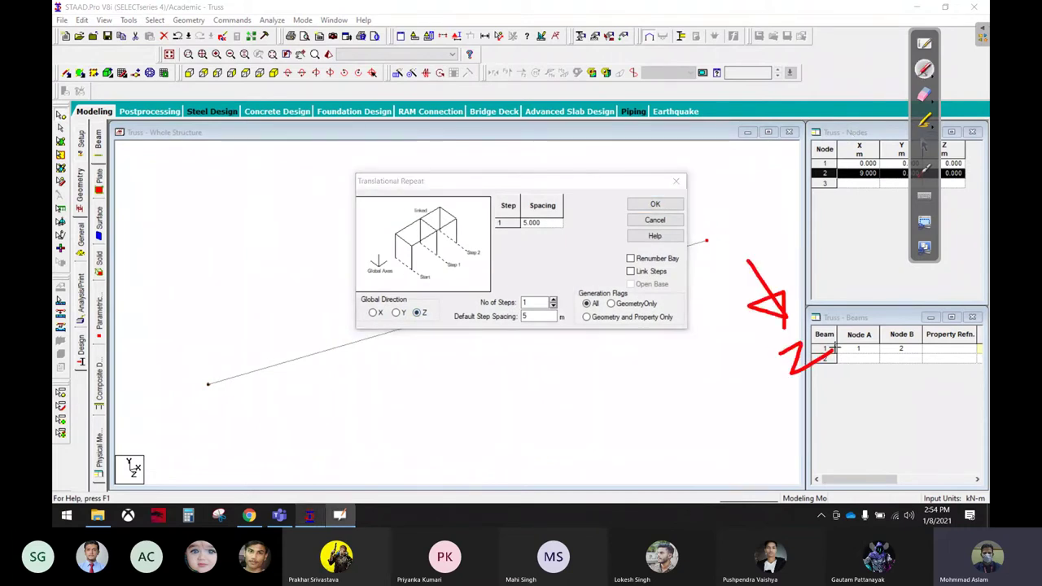
pyautogui.click(924, 144)
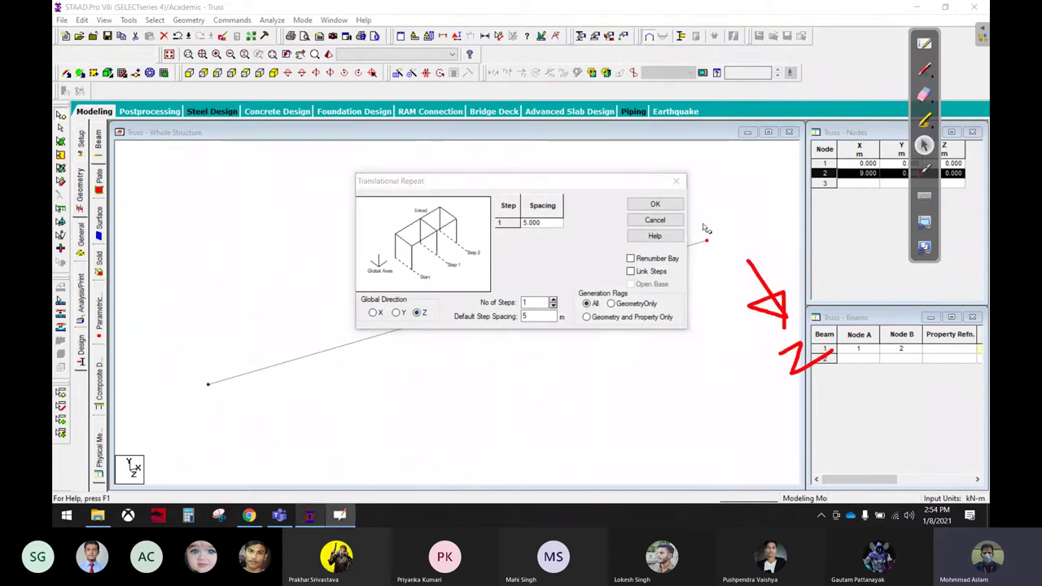
# Step: Confirm the 5 m Z repeat creating node 3 and beam 2, then erase the ink
pyautogui.click(654, 204)
pyautogui.click(923, 95)
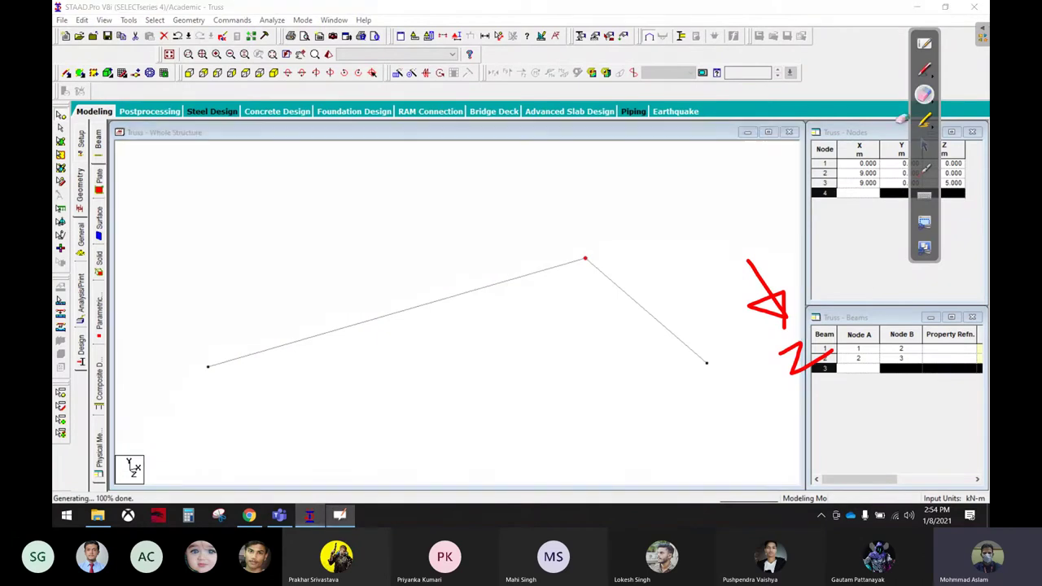
pyautogui.moveTo(740, 222); pyautogui.dragTo(790, 279)
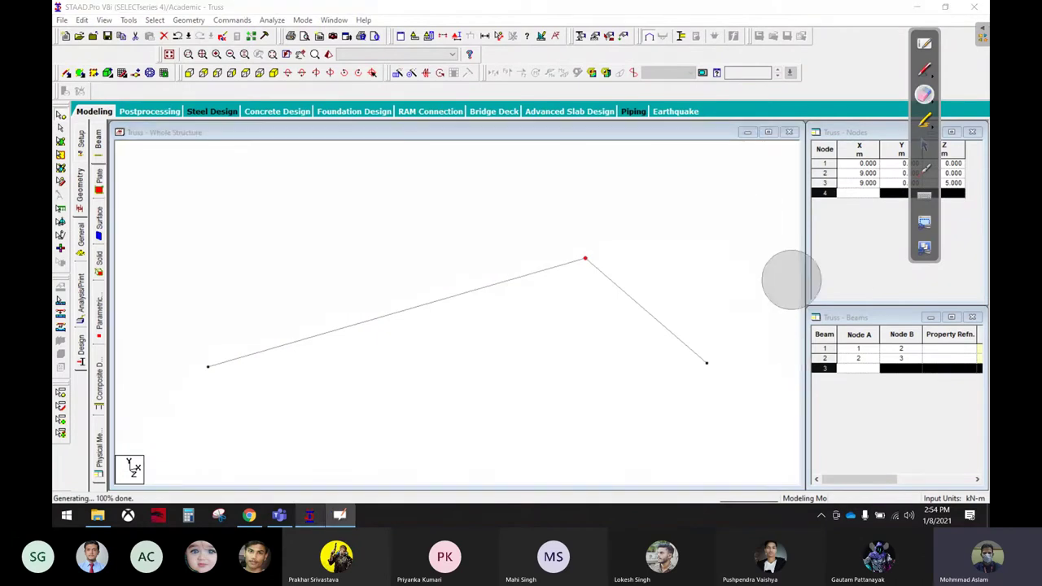
# Step: Select beam 1 for rotation and set the rotation axis through nodes 2 and 3
pyautogui.click(925, 146)
pyautogui.click(480, 291)
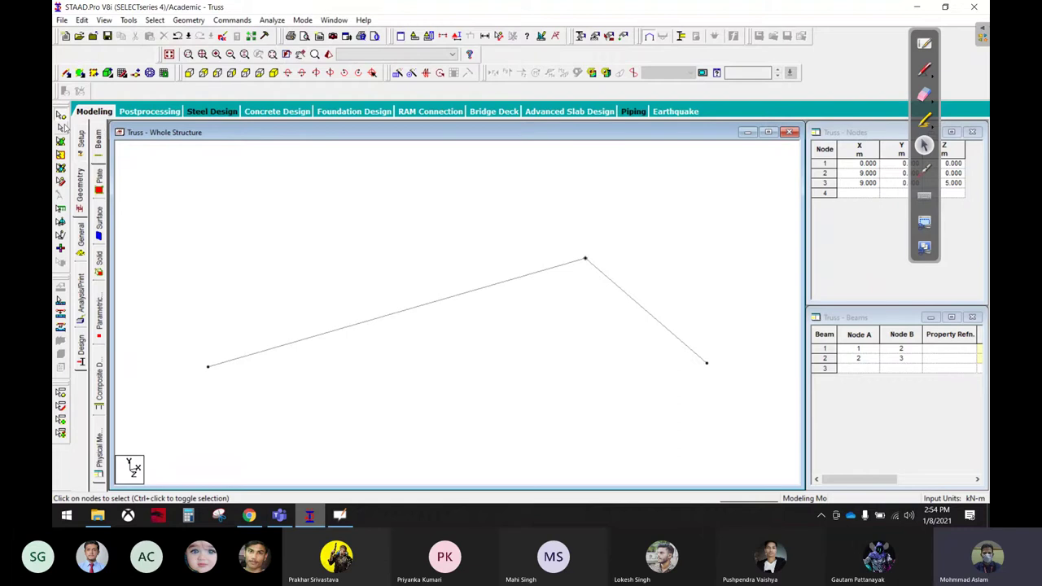
pyautogui.click(386, 321)
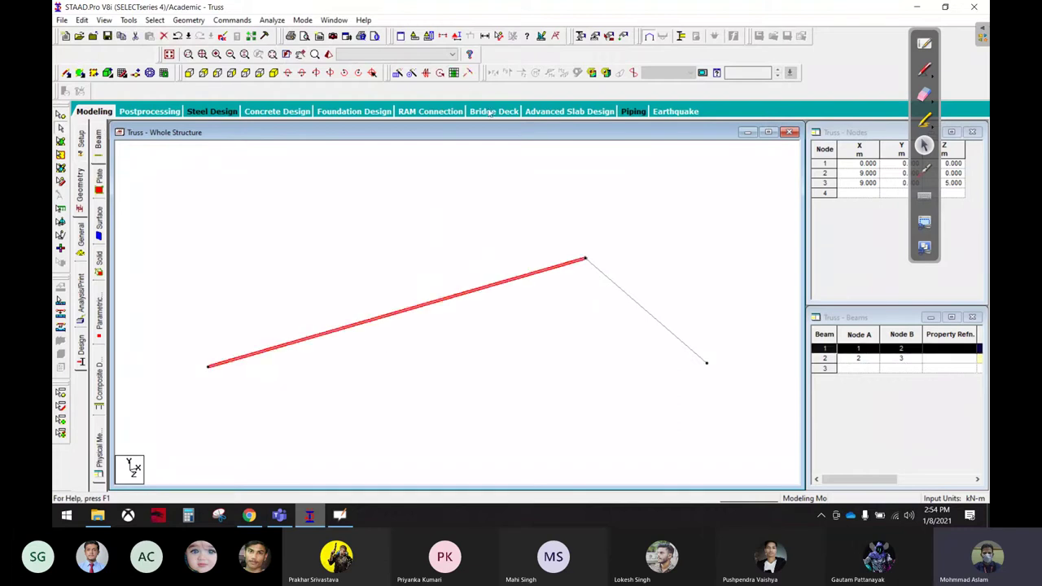
pyautogui.click(440, 75)
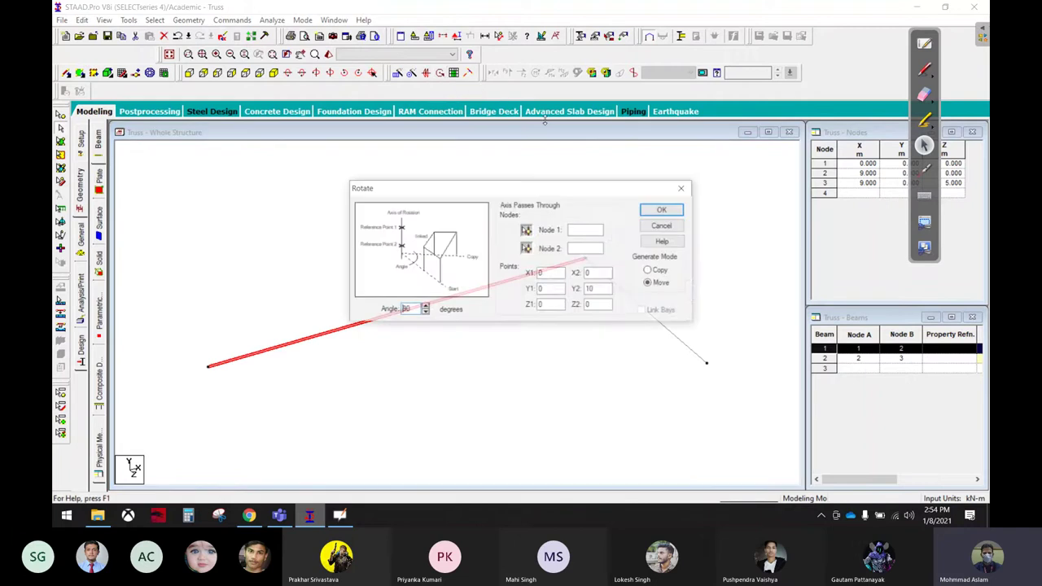
pyautogui.moveTo(534, 187); pyautogui.dragTo(525, 30)
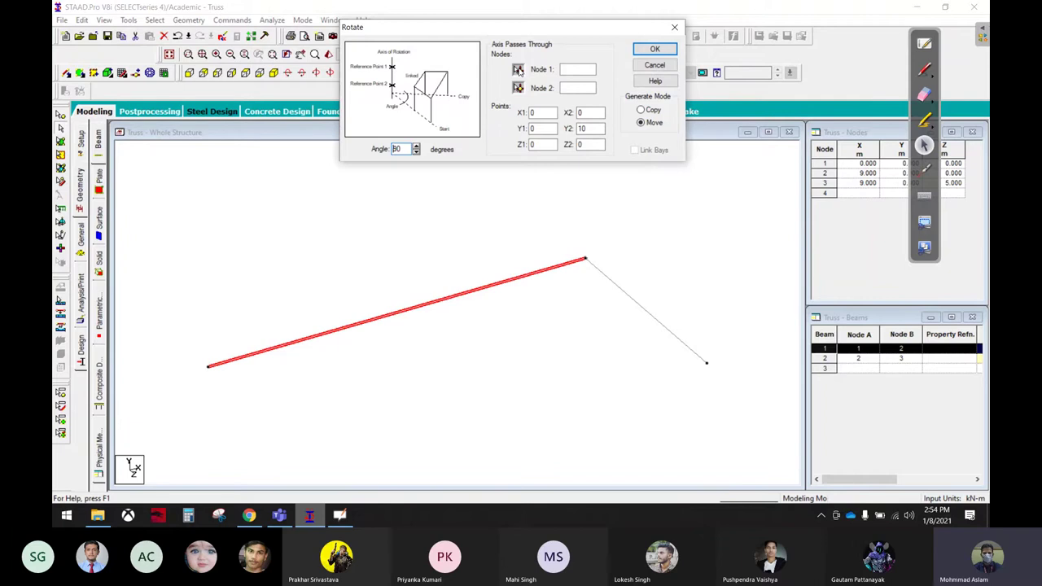
pyautogui.click(519, 70)
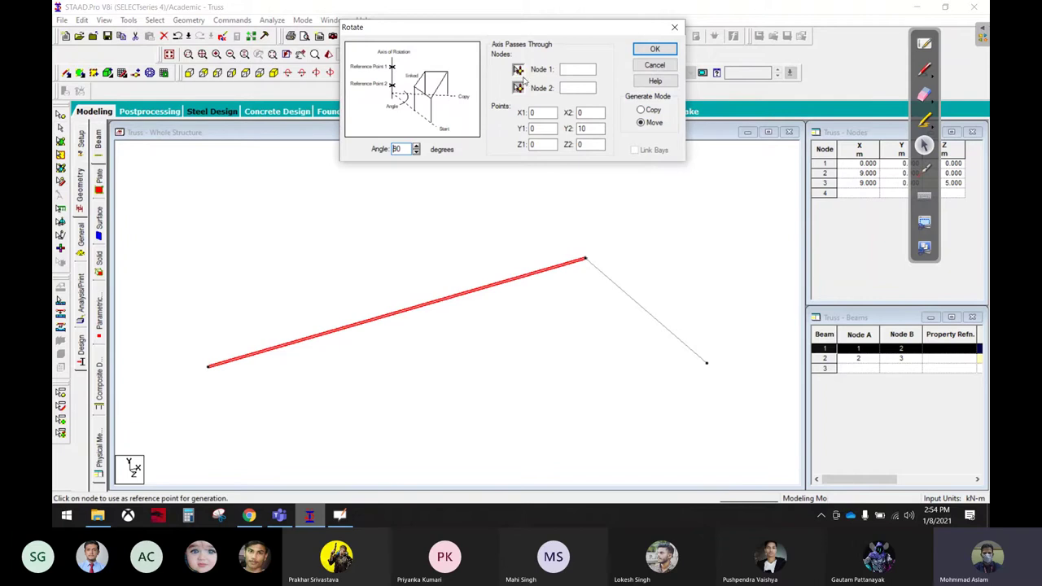
pyautogui.click(585, 259)
pyautogui.click(518, 87)
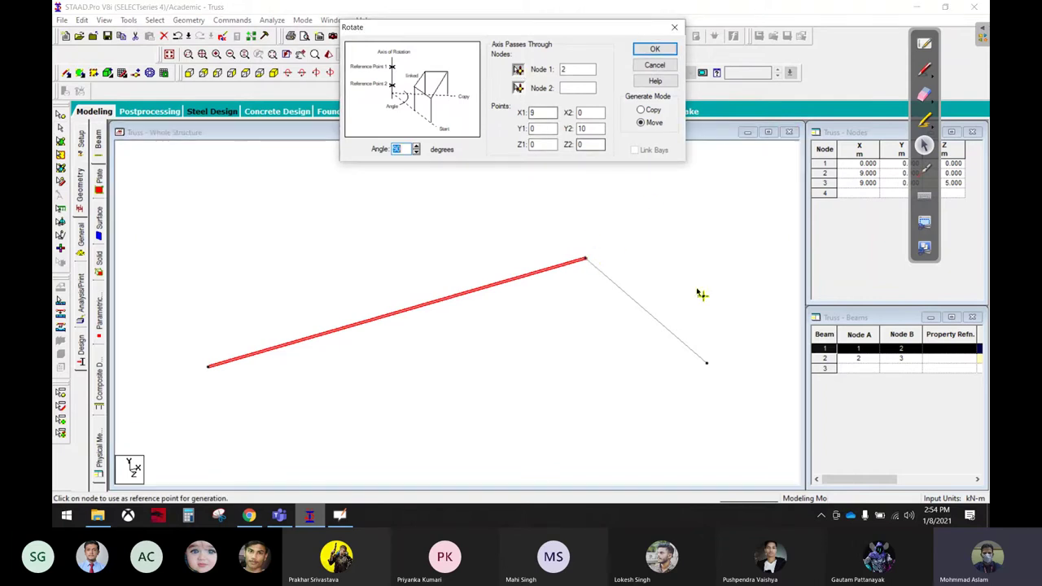
pyautogui.click(707, 363)
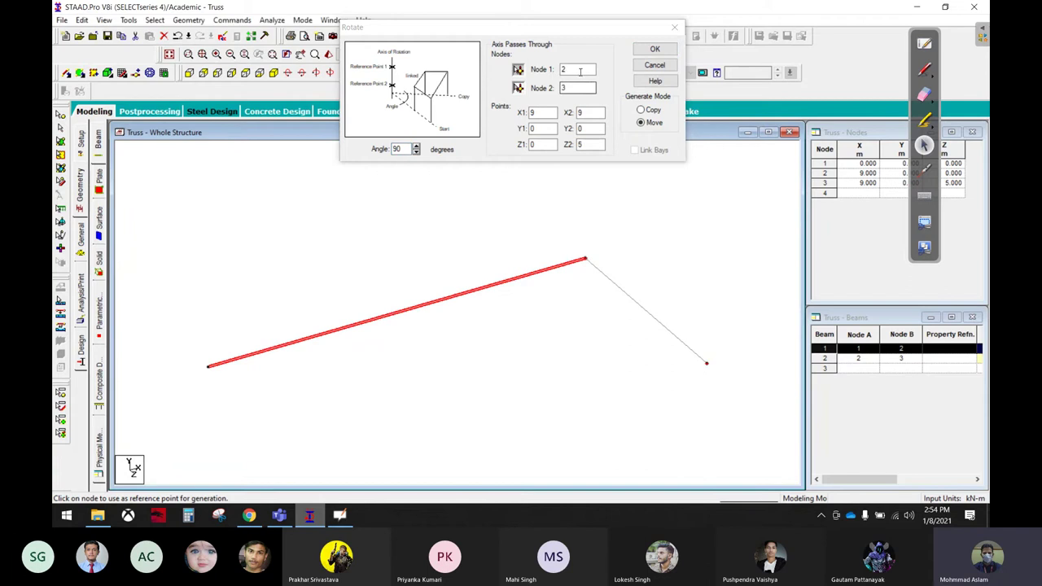
# Step: Rotate a copy of beam 1 by -30° and dismiss the warning
pyautogui.doubleClick(399, 148)
pyautogui.write('-')
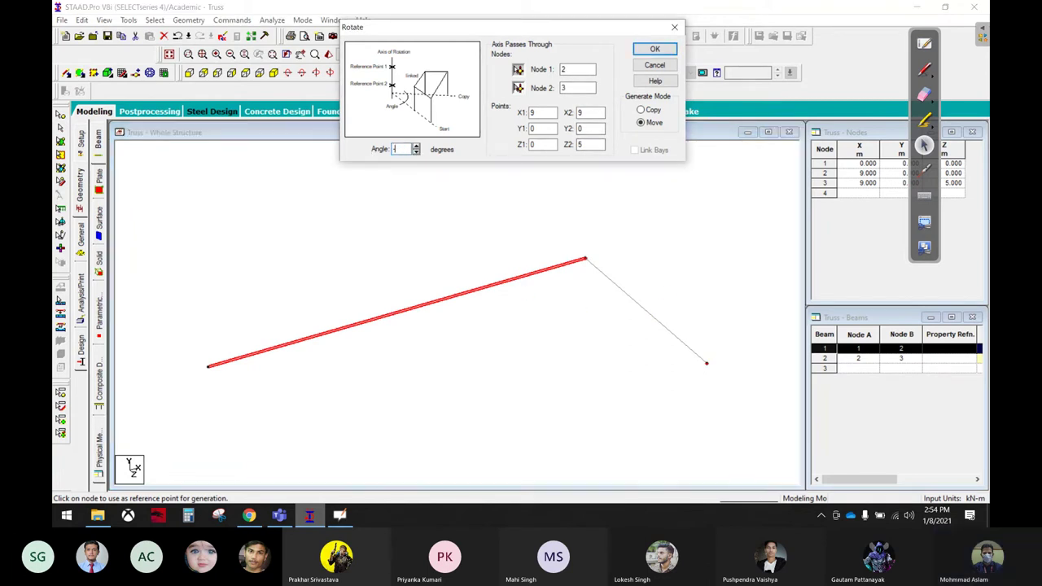
pyautogui.write('30')
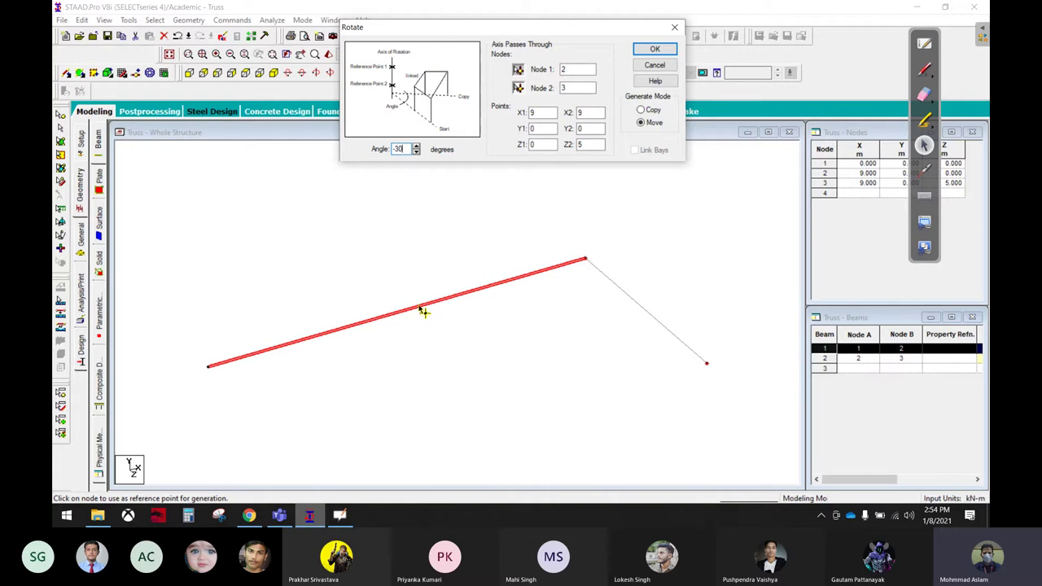
pyautogui.click(655, 114)
pyautogui.click(666, 50)
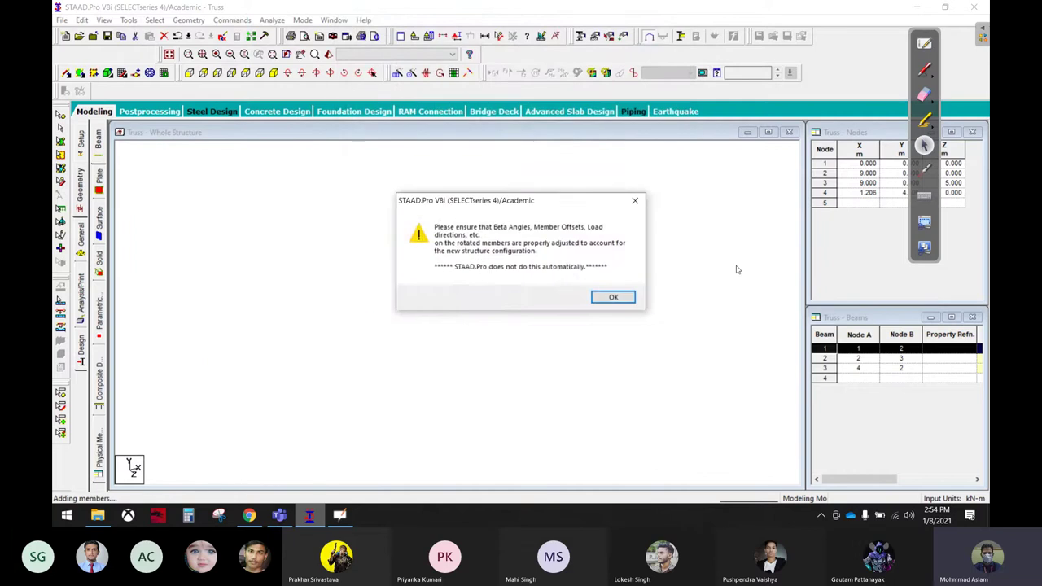
pyautogui.click(631, 299)
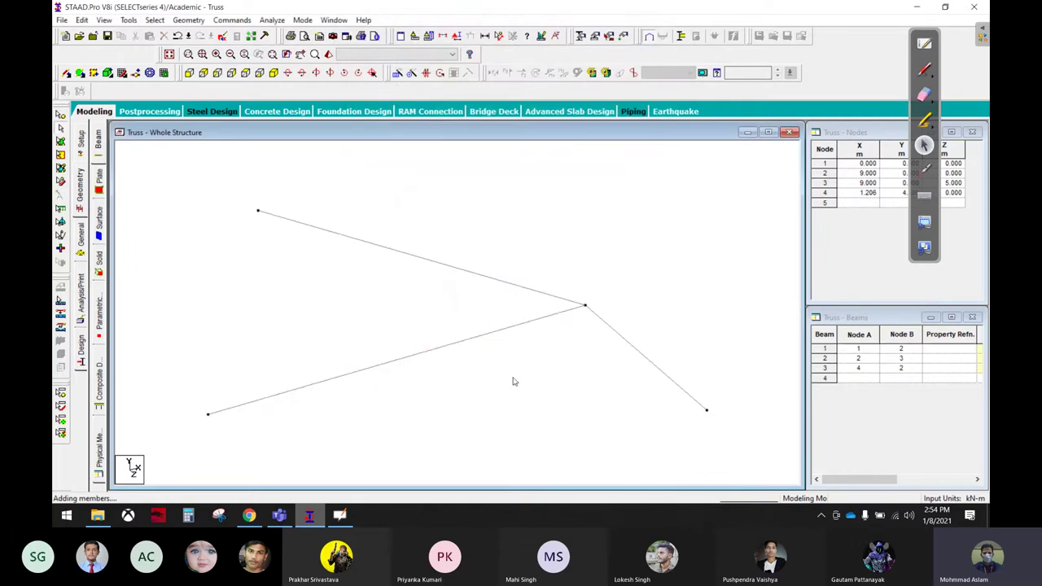
# Step: Delete beam 2, the member running along Z
pyautogui.click(596, 340)
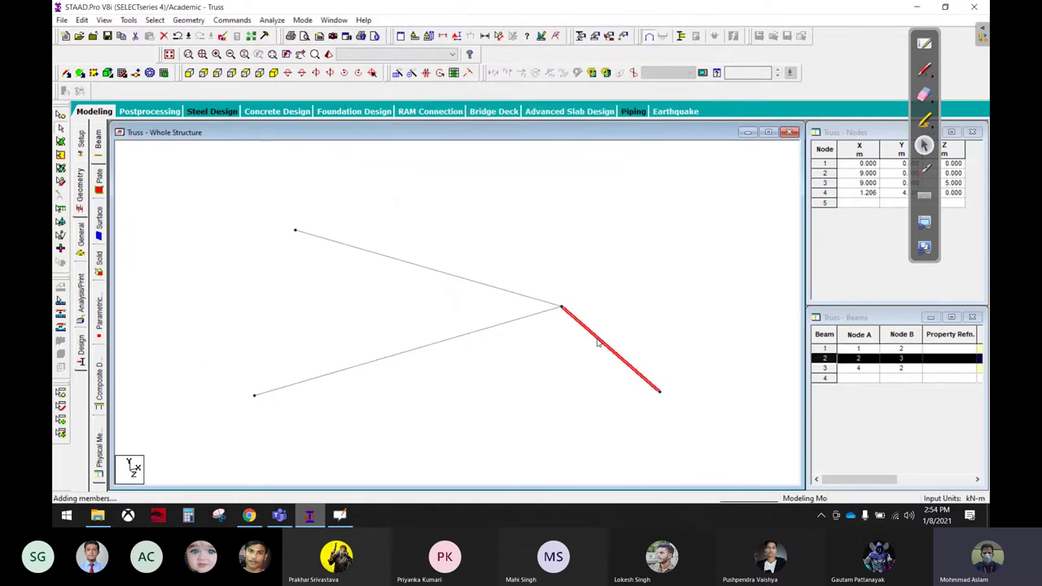
pyautogui.press('Delete')
pyautogui.press('Return')
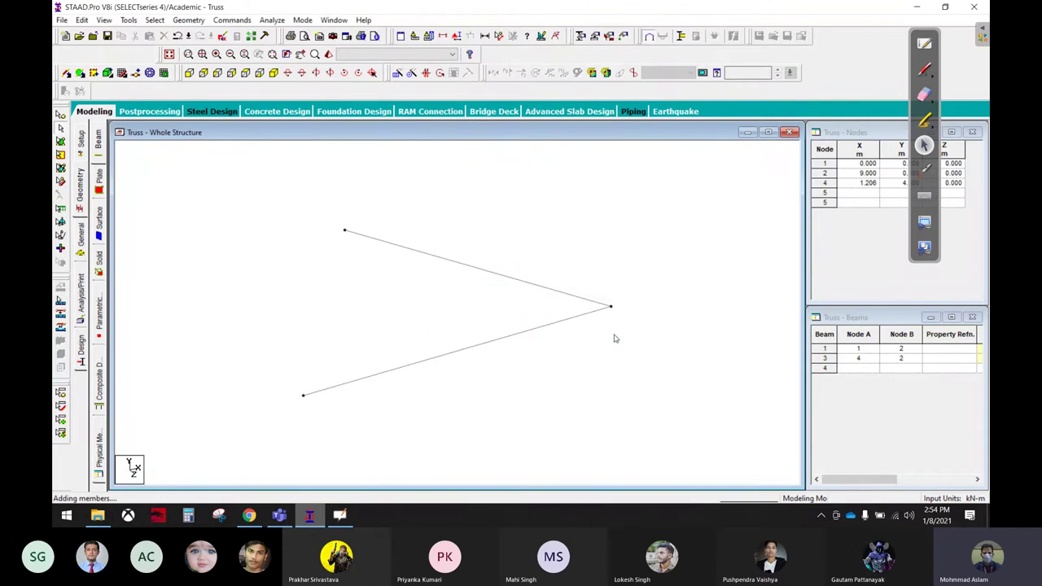
# Step: Repeat node 1 one step along Z with Link Steps, creating helper node 5
pyautogui.click(61, 126)
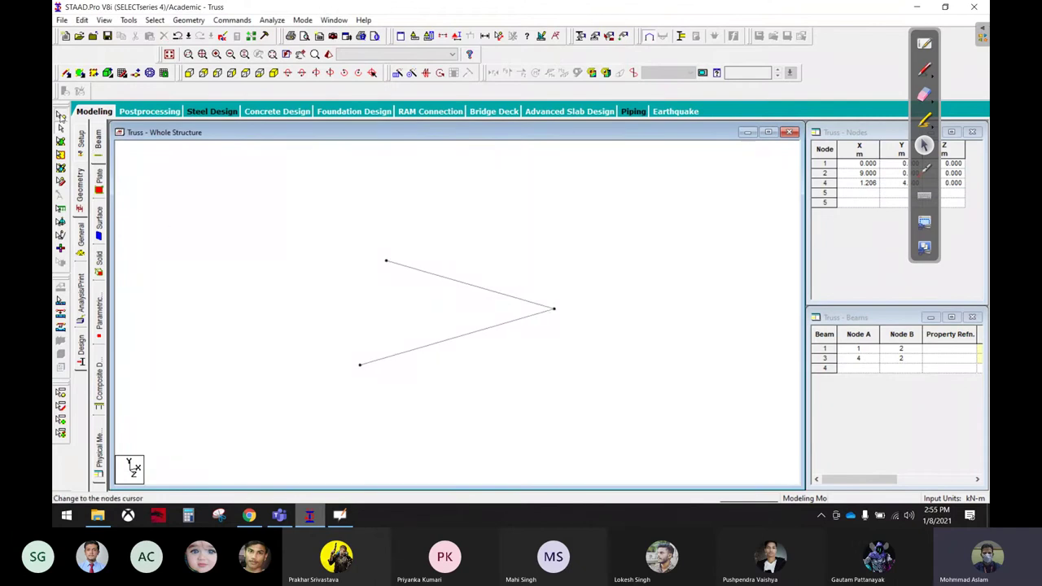
pyautogui.click(359, 365)
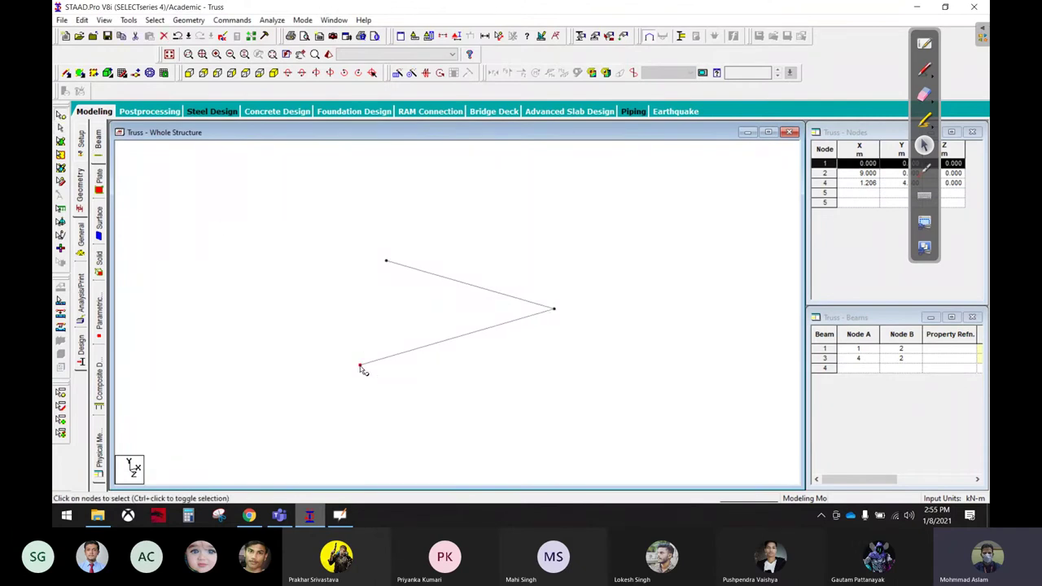
pyautogui.click(398, 73)
pyautogui.click(415, 313)
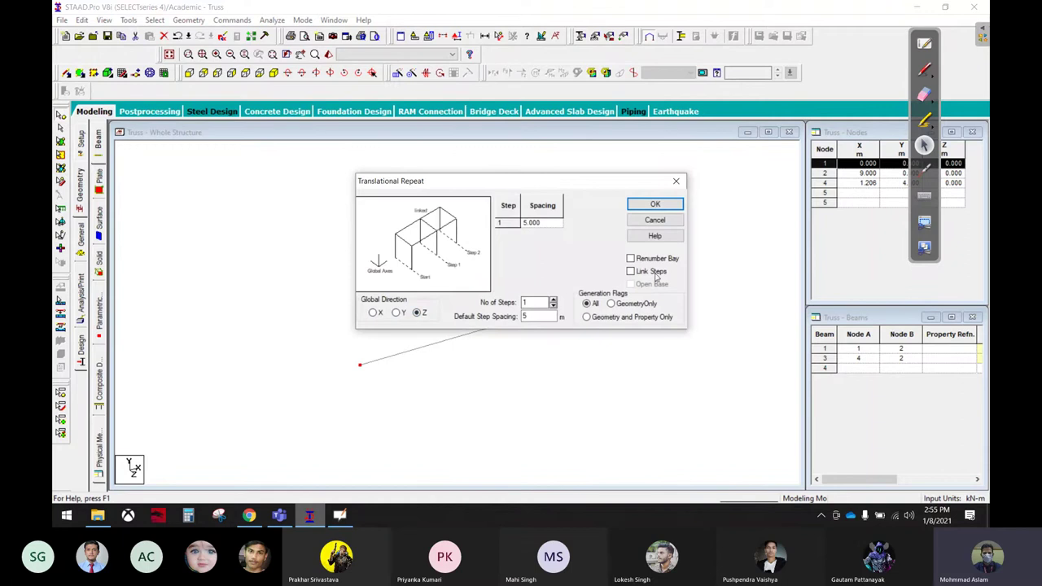
pyautogui.click(630, 271)
pyautogui.click(655, 204)
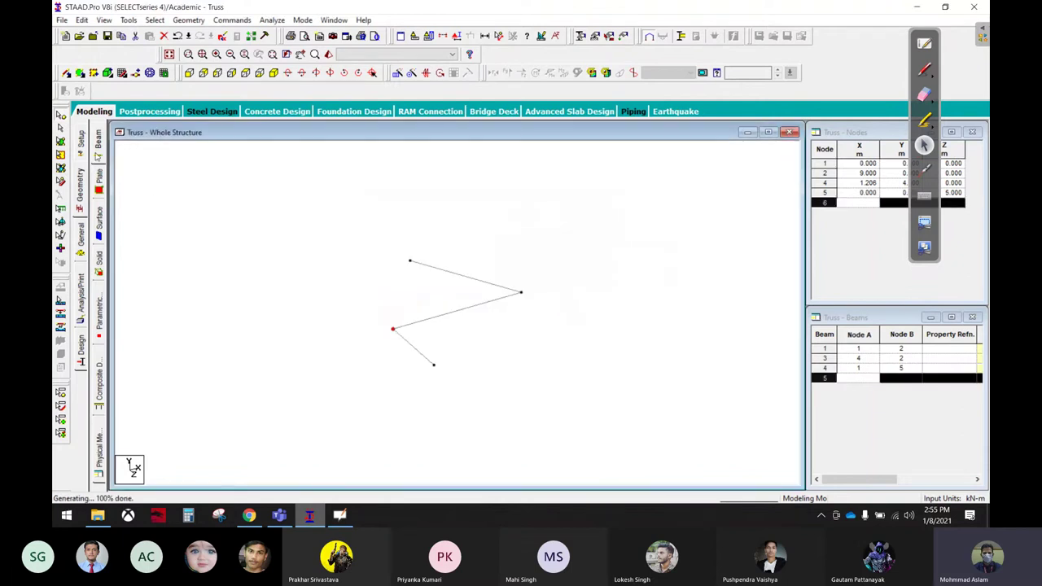
# Step: Copy the bottom chord rotated 30° about the axis through nodes 1 and 5
pyautogui.click(438, 315)
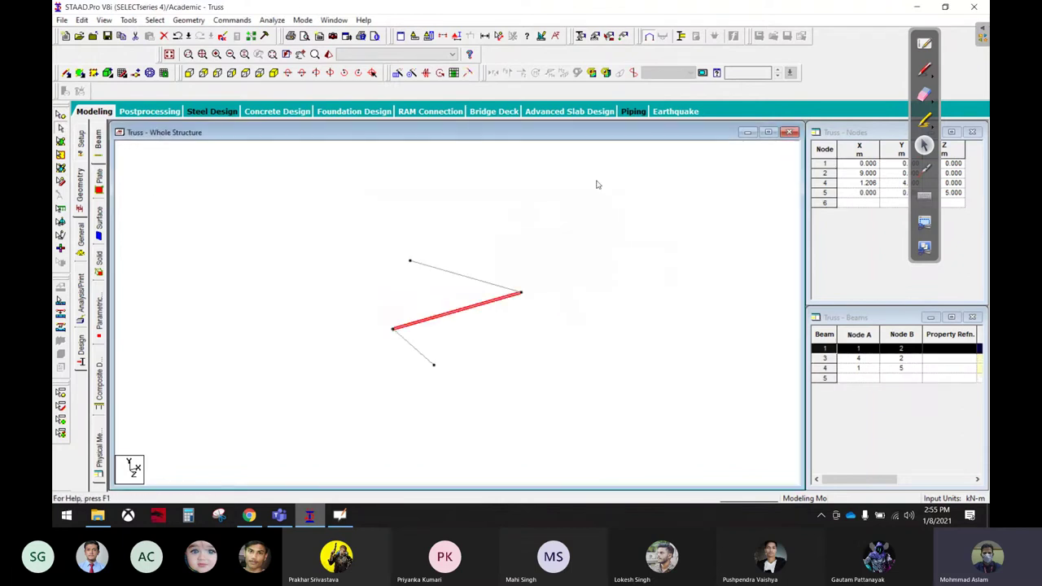
pyautogui.click(440, 72)
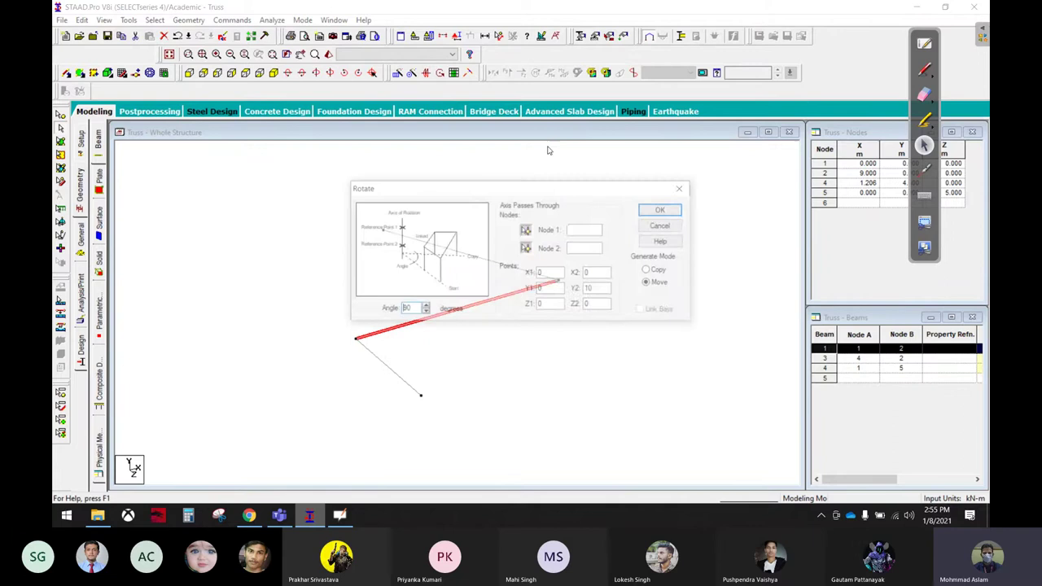
pyautogui.click(527, 231)
pyautogui.click(356, 338)
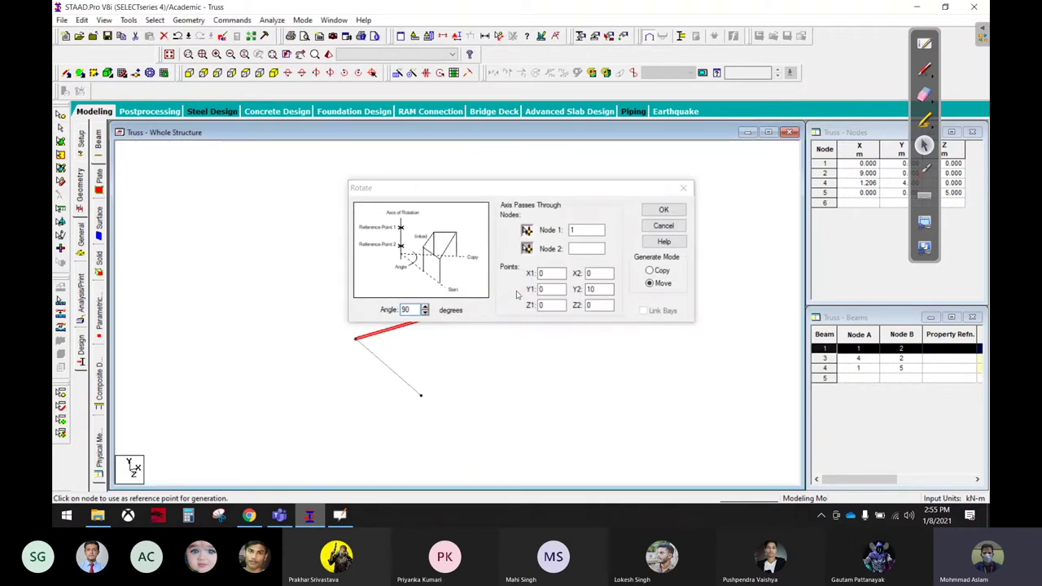
pyautogui.click(527, 248)
pyautogui.click(421, 395)
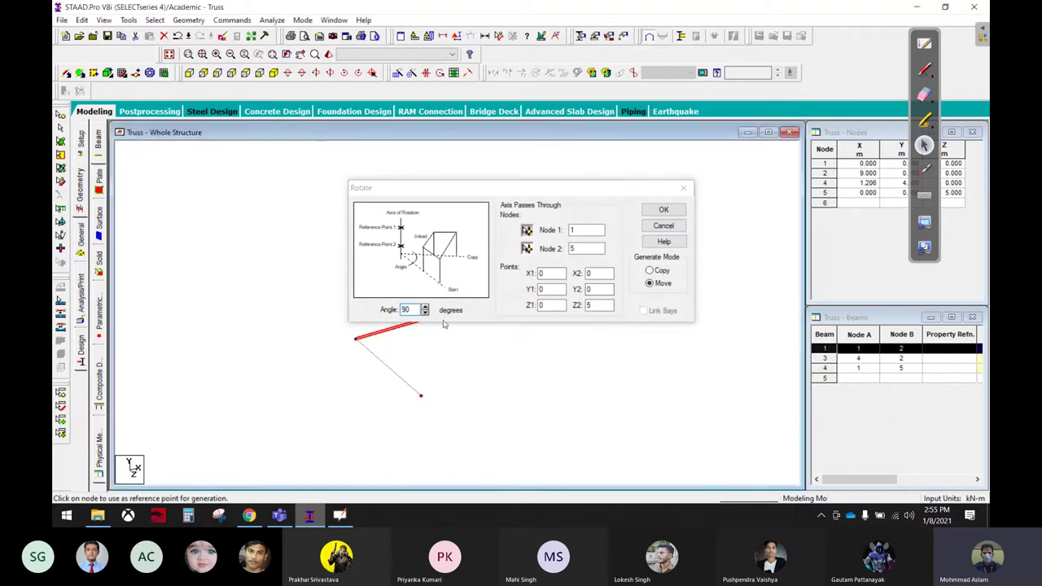
pyautogui.doubleClick(407, 309)
pyautogui.write('1')
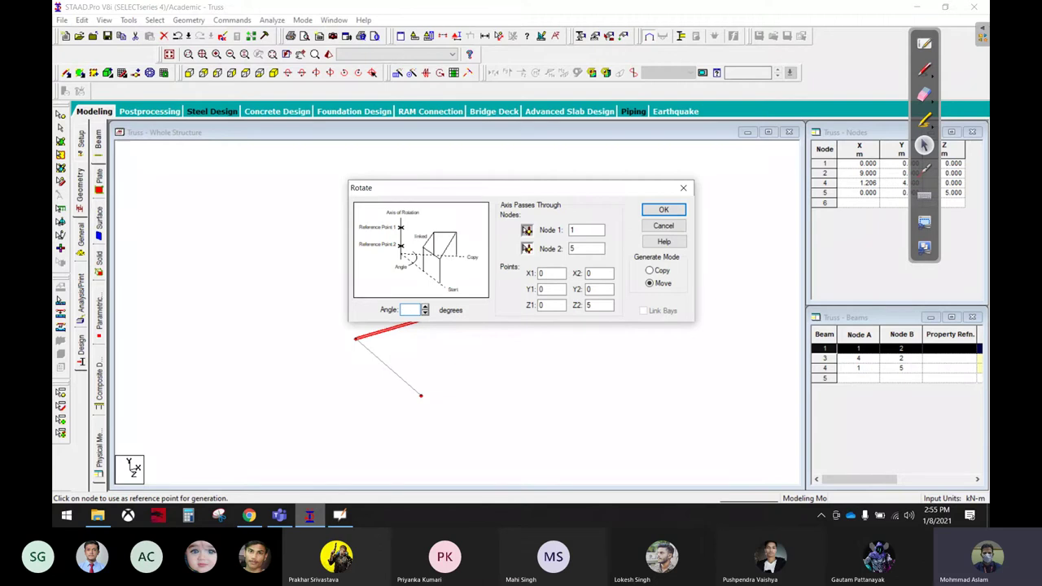
pyautogui.click(661, 271)
pyautogui.click(663, 209)
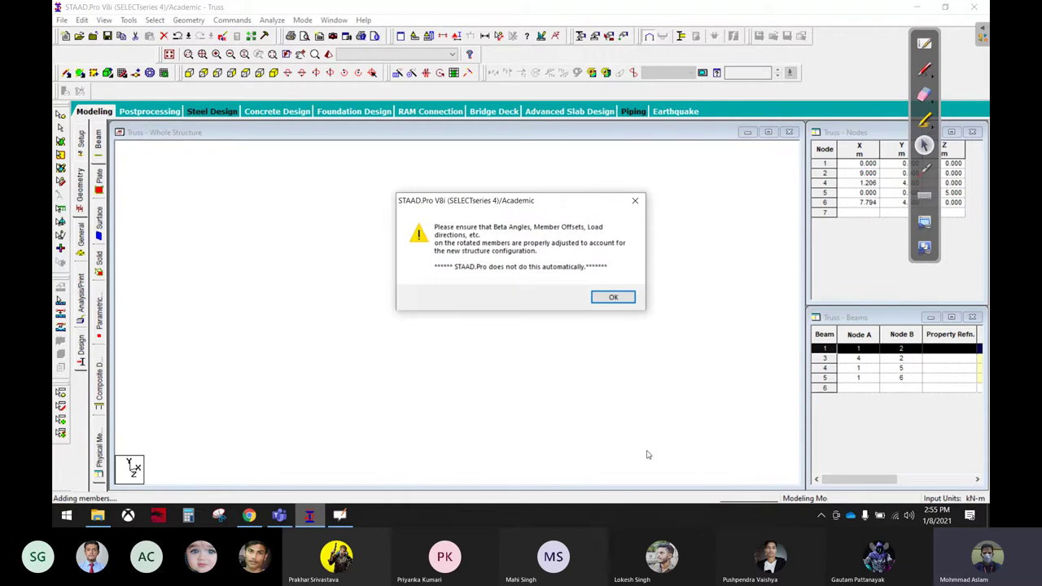
pyautogui.click(623, 300)
# Step: Delete the helper beam from node 1 to 5 and its leftover node, then show the front view
pyautogui.click(580, 372)
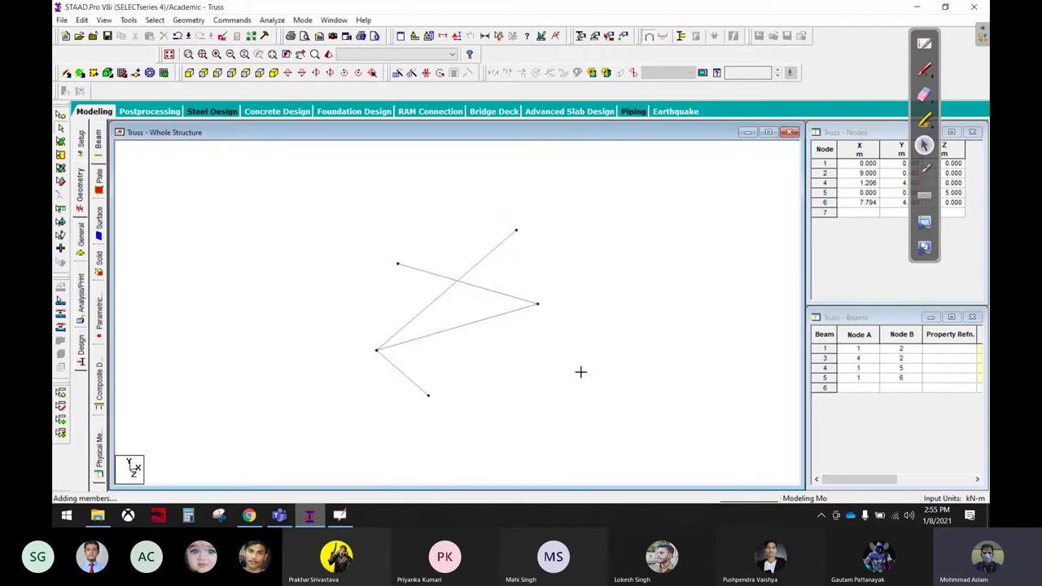
pyautogui.click(417, 384)
pyautogui.press('Delete')
pyautogui.press('Return')
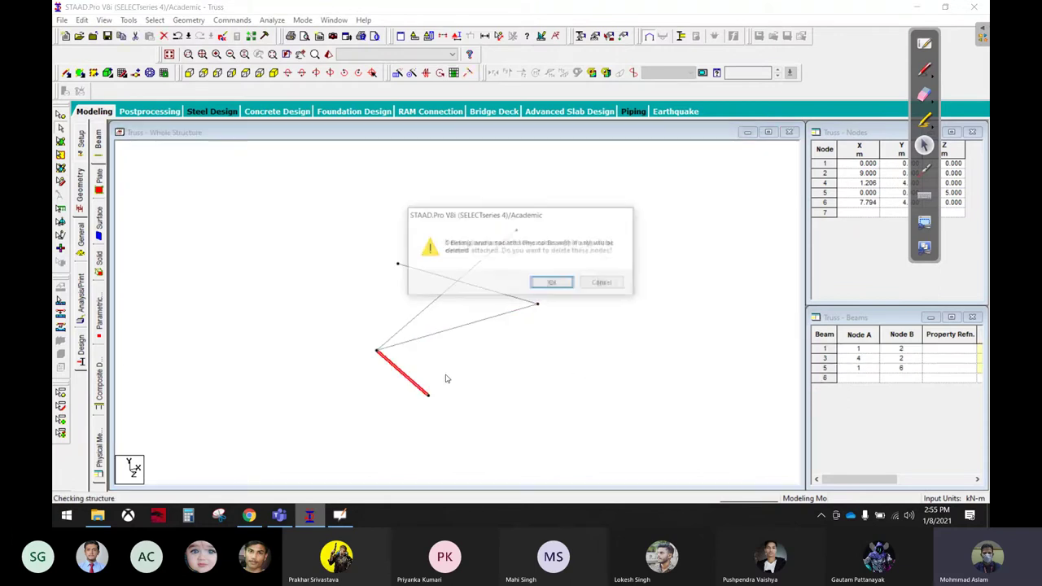
pyautogui.press('Return')
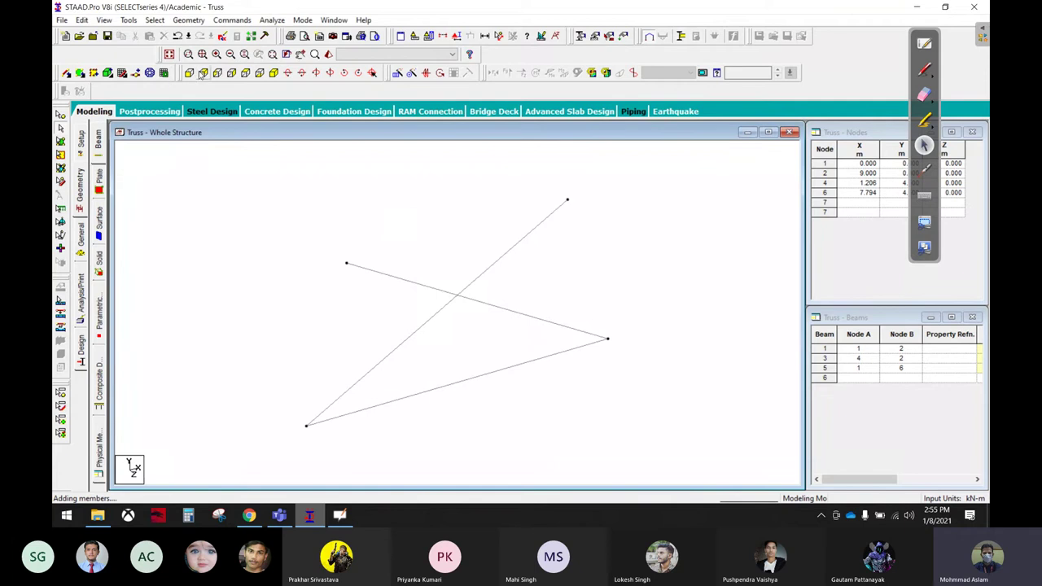
pyautogui.click(189, 72)
pyautogui.scroll(1, 492, 394)
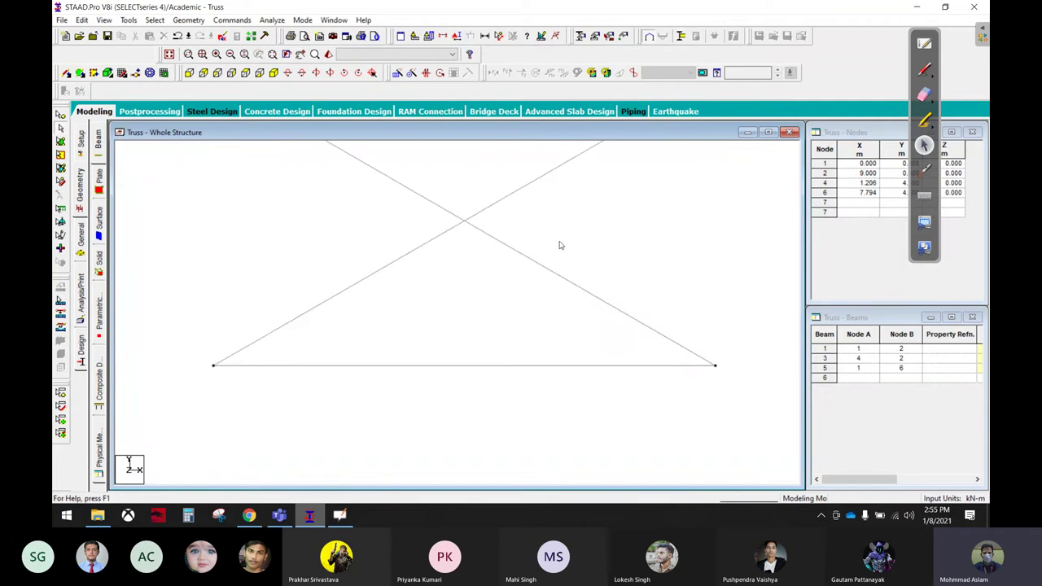
pyautogui.scroll(1, 559, 242)
pyautogui.click(524, 230)
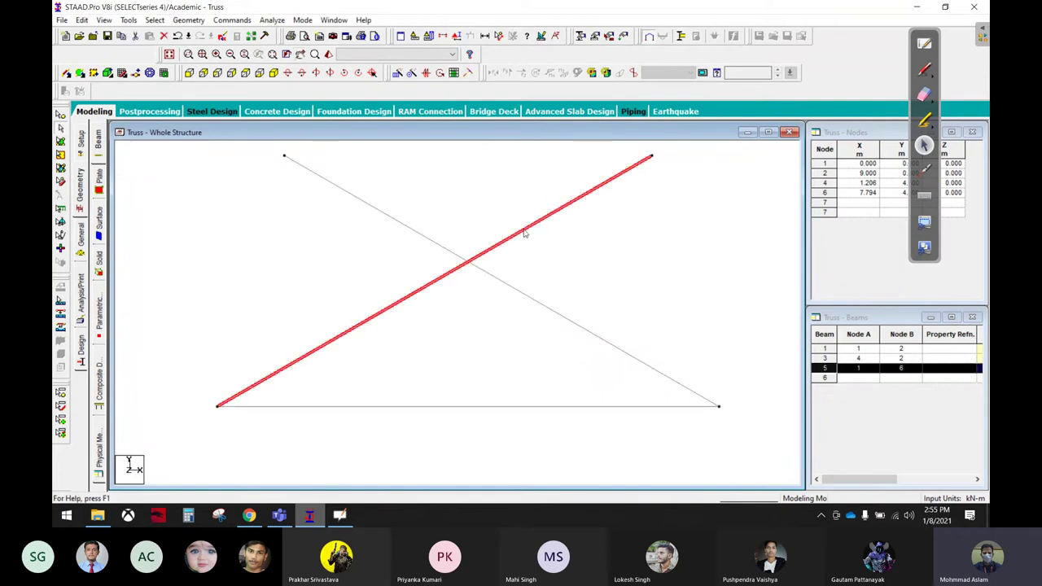
pyautogui.click(675, 222)
pyautogui.click(924, 69)
pyautogui.moveTo(681, 159)
pyautogui.mouseDown()
pyautogui.moveTo(603, 146)
pyautogui.moveTo(643, 142)
pyautogui.mouseUp()
pyautogui.moveTo(411, 206)
pyautogui.mouseDown()
pyautogui.moveTo(277, 136)
pyautogui.moveTo(410, 185)
pyautogui.moveTo(376, 170)
pyautogui.mouseUp()
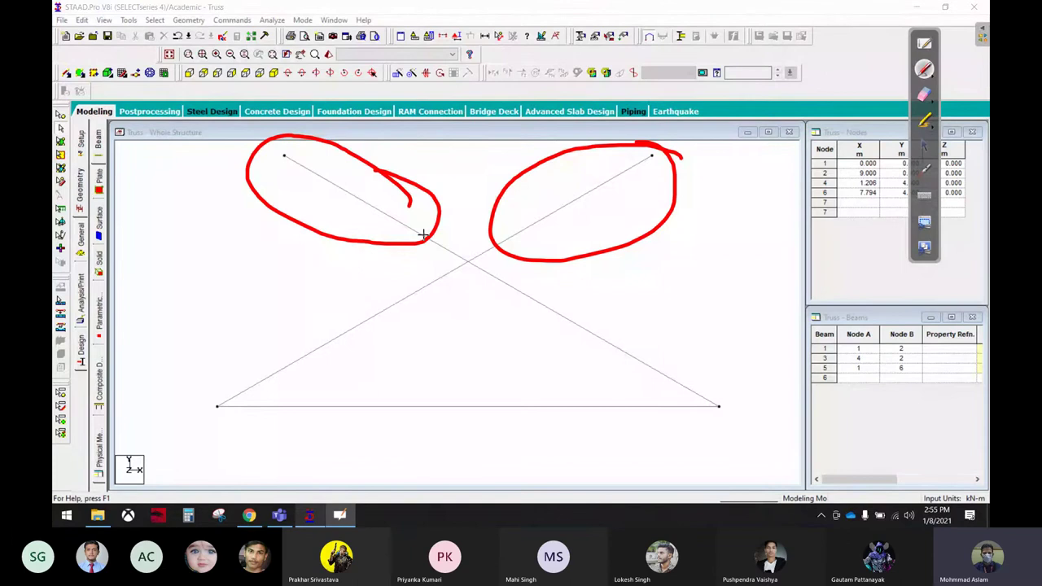
pyautogui.moveTo(471, 254); pyautogui.dragTo(461, 269)
pyautogui.moveTo(551, 218); pyautogui.dragTo(581, 211)
pyautogui.moveTo(354, 216); pyautogui.dragTo(377, 210)
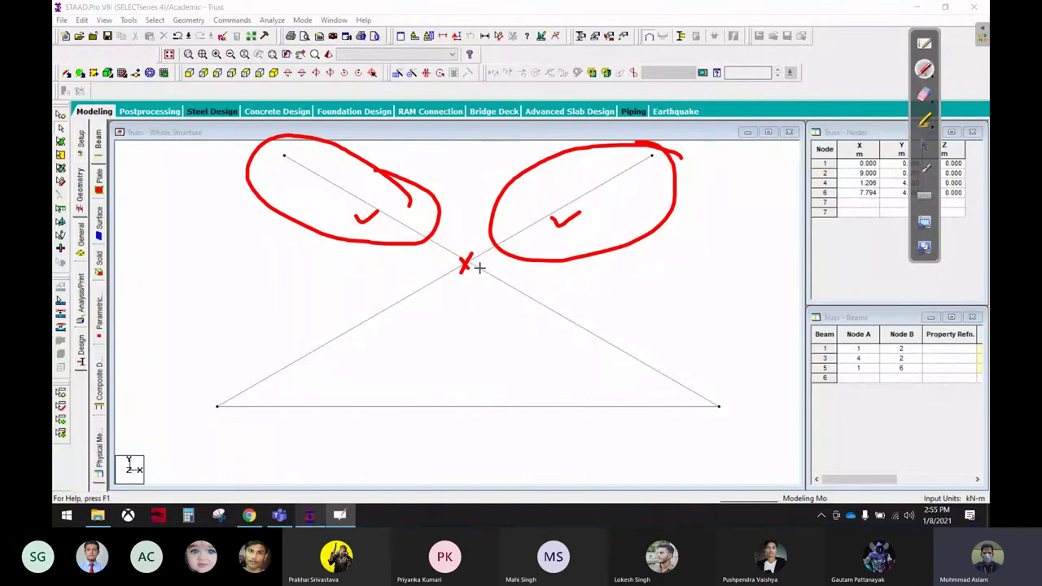
pyautogui.click(923, 96)
pyautogui.moveTo(662, 202)
pyautogui.mouseDown()
pyautogui.moveTo(349, 249)
pyautogui.moveTo(261, 144)
pyautogui.moveTo(461, 248)
pyautogui.mouseUp()
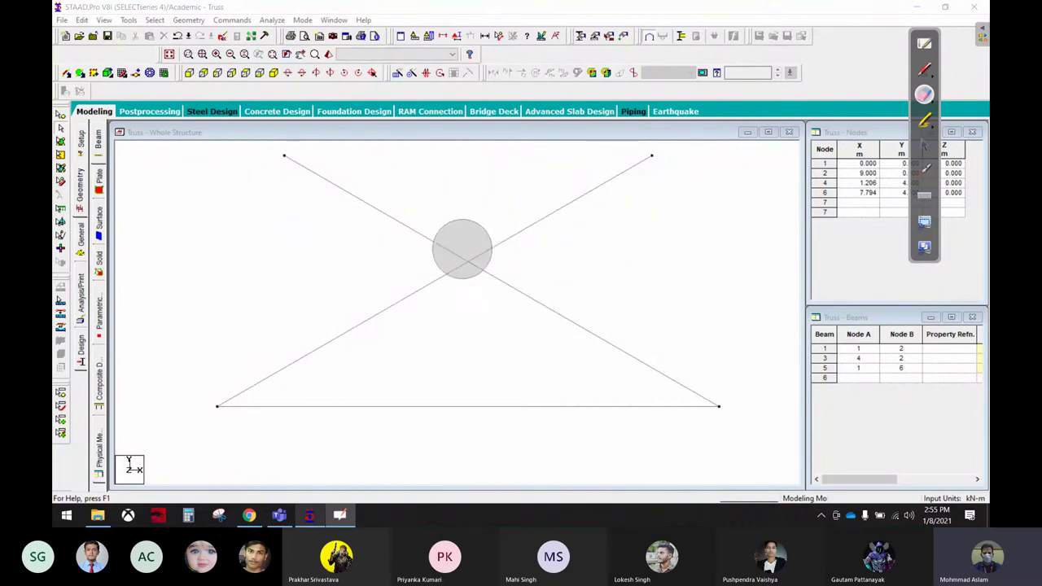
pyautogui.click(923, 145)
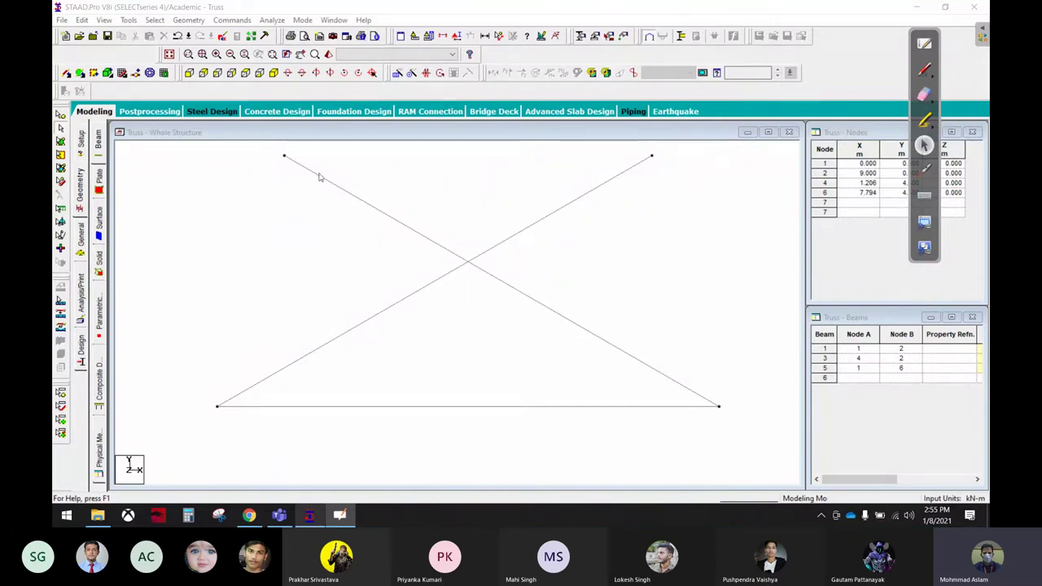
pyautogui.moveTo(256, 191); pyautogui.dragTo(616, 325)
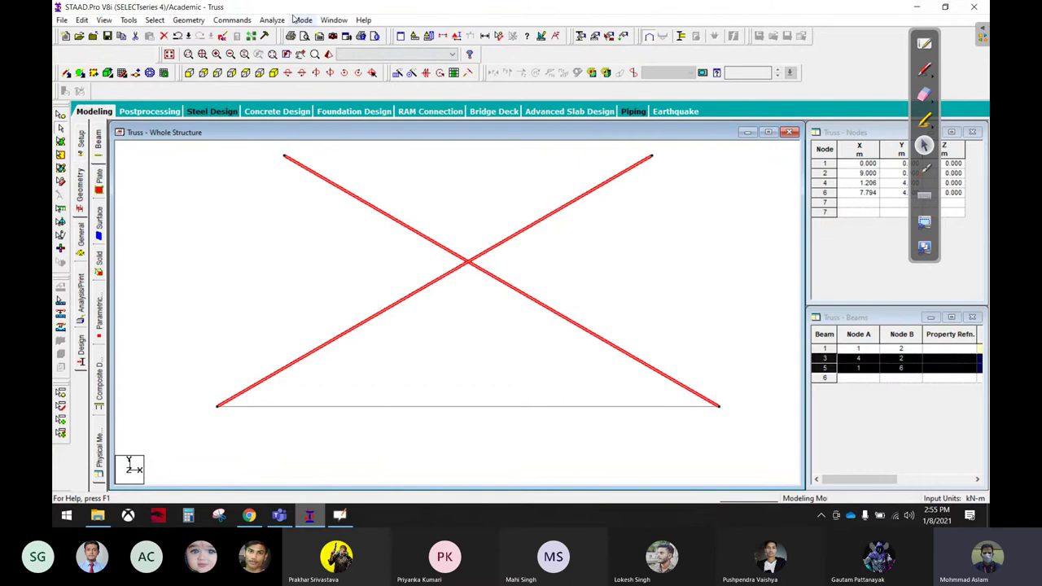
# Step: Intersect the crossing diagonals with zero tolerance to split them at the crossing
pyautogui.click(236, 20)
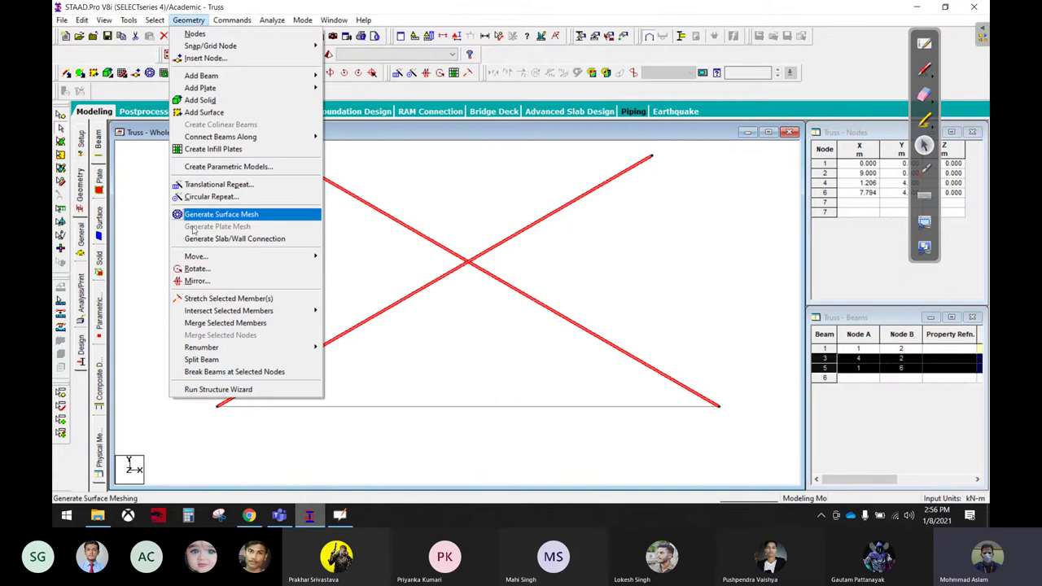
pyautogui.moveTo(229, 311)
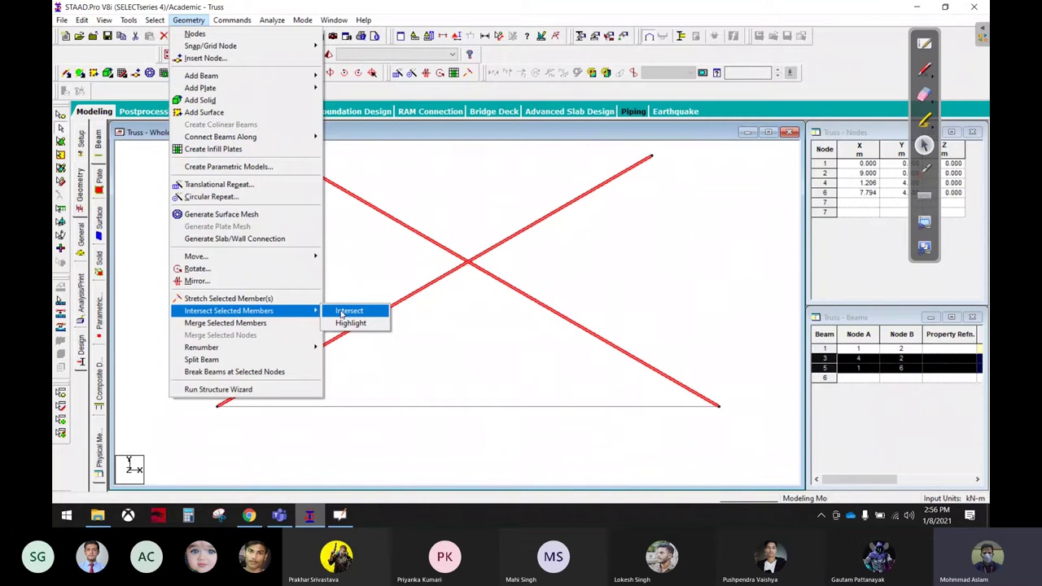
pyautogui.click(341, 313)
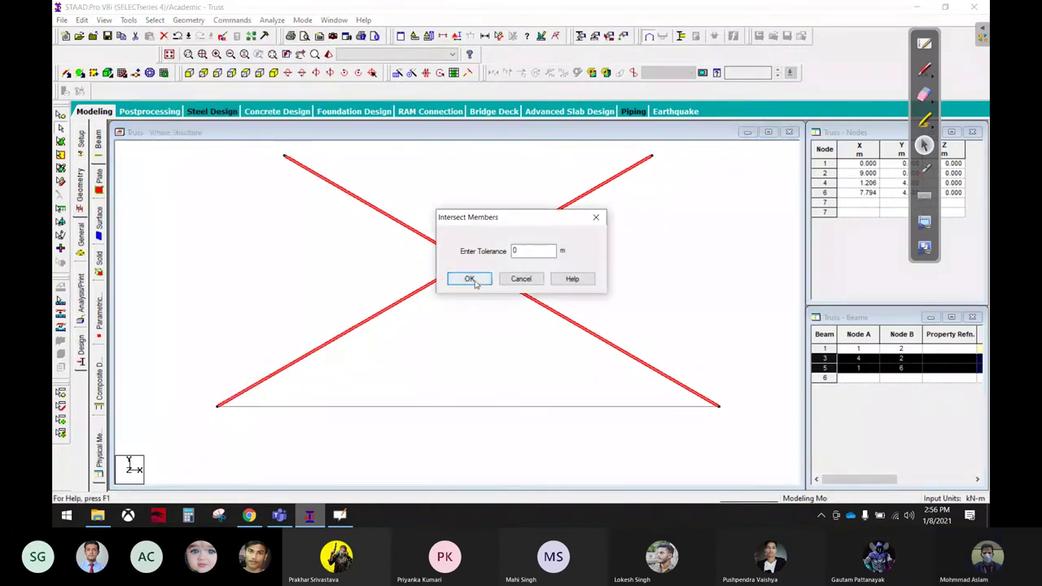
pyautogui.click(468, 279)
pyautogui.click(572, 285)
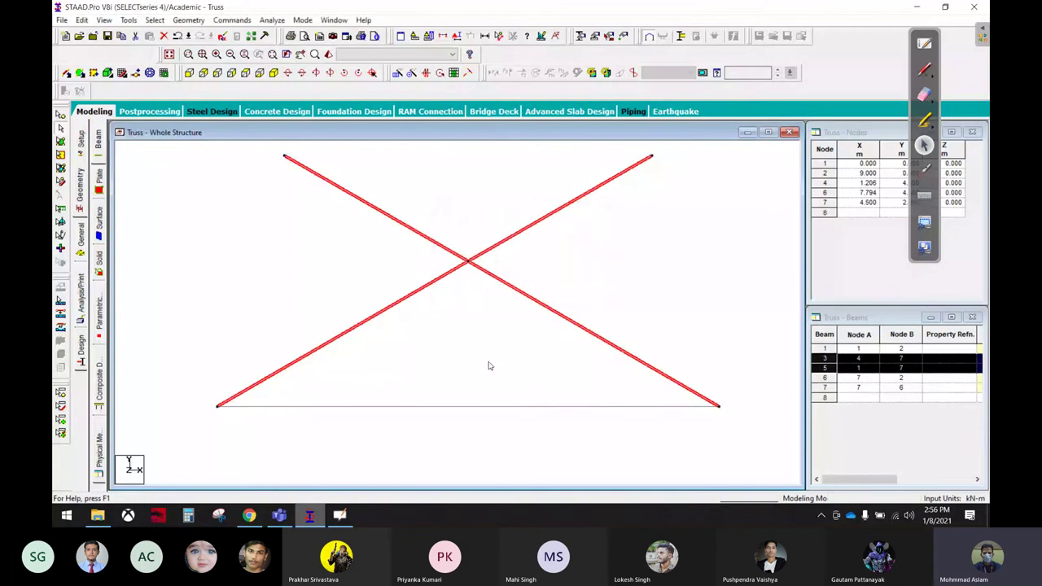
# Step: Delete the two upper diagonal segments above the apex
pyautogui.click(490, 363)
pyautogui.click(509, 239)
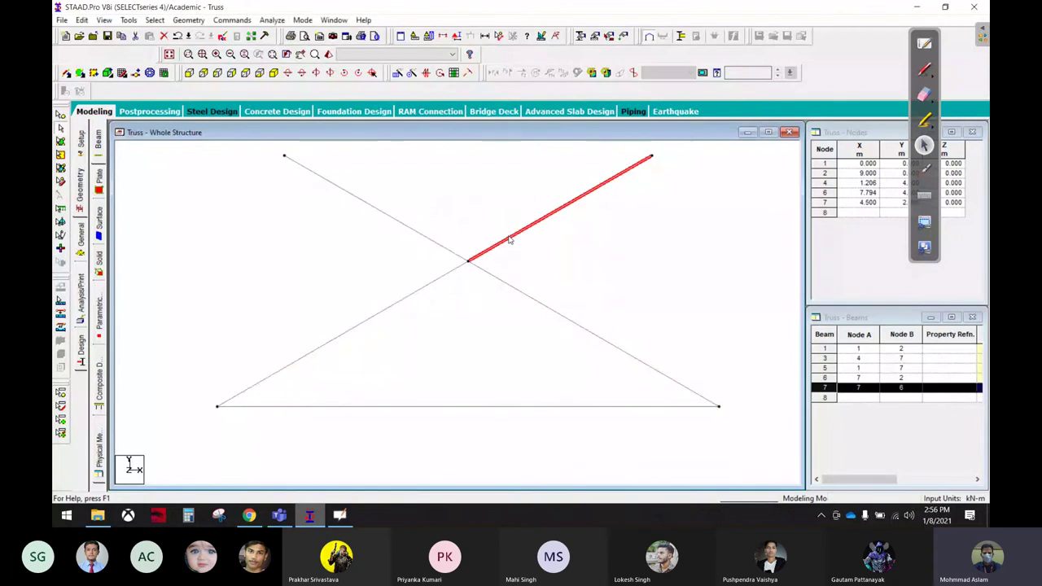
pyautogui.keyDown('ctrl'); pyautogui.click(437, 243); pyautogui.keyUp('ctrl')
pyautogui.press('Delete')
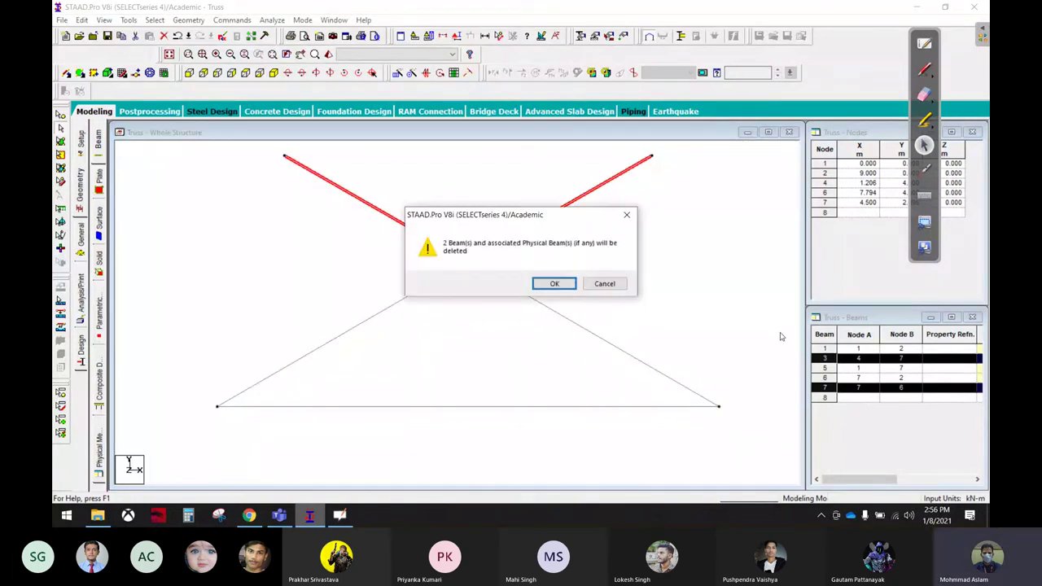
pyautogui.press('Return')
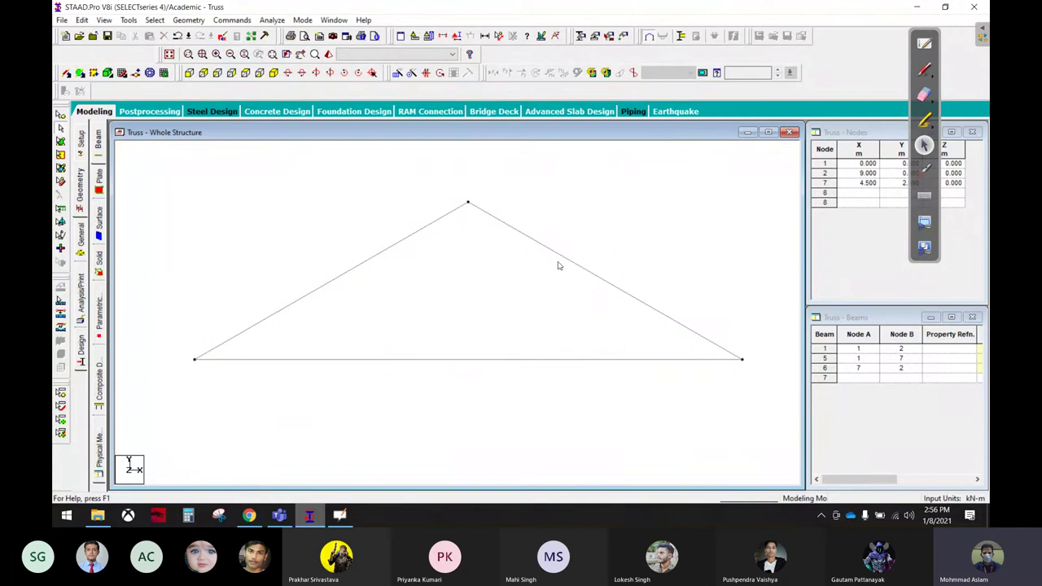
# Step: Insert two equally spaced nodes on the bottom chord at X 3 and 6 m
pyautogui.click(440, 360)
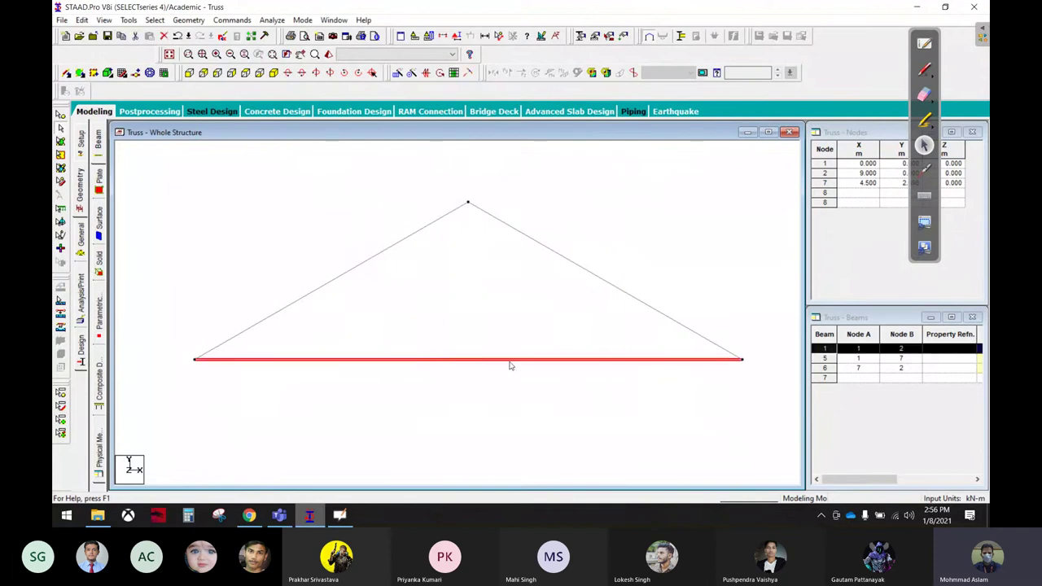
pyautogui.rightClick(482, 363)
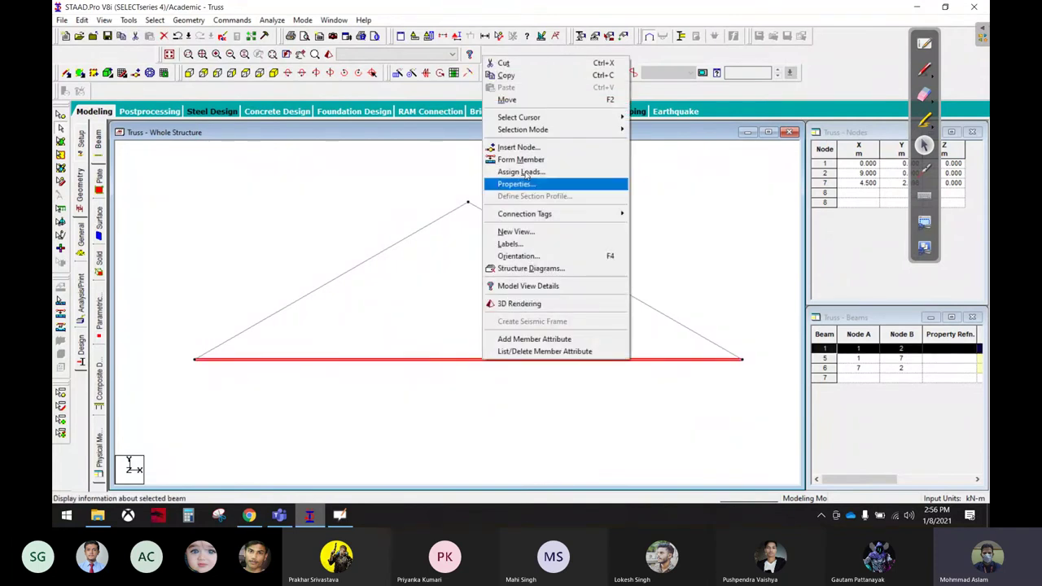
pyautogui.click(517, 147)
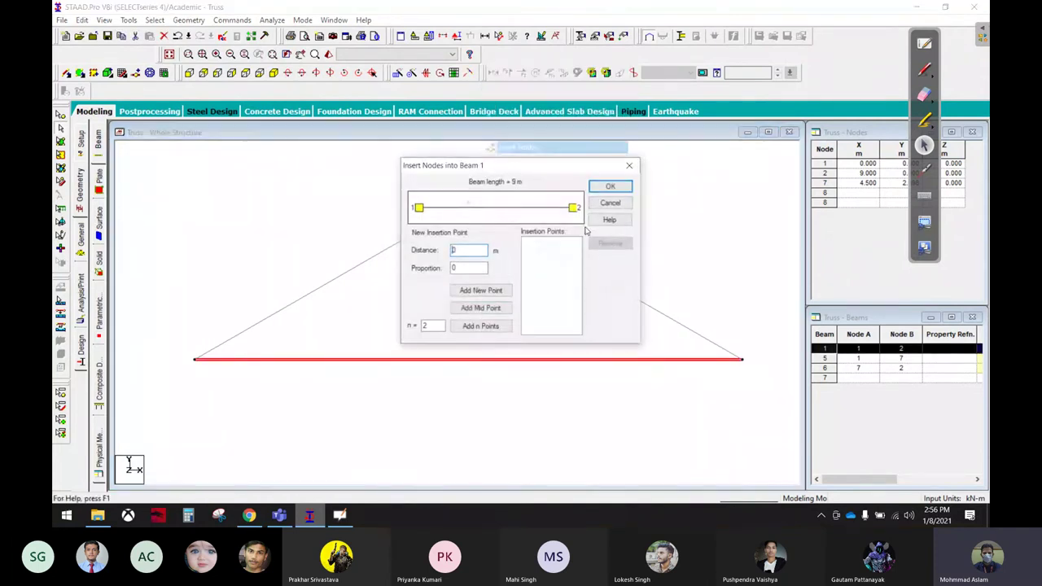
pyautogui.click(428, 327)
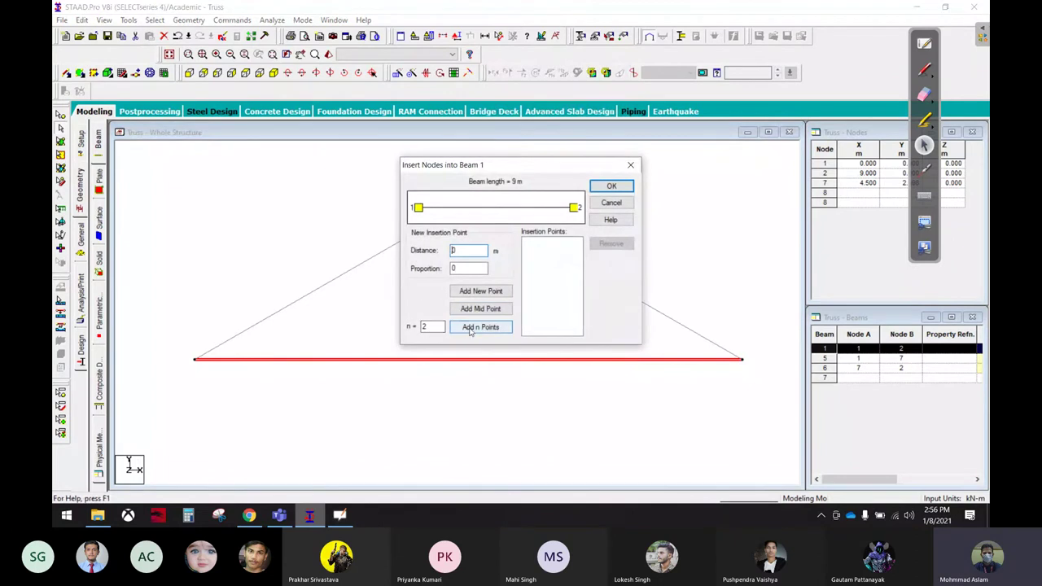
pyautogui.click(466, 328)
pyautogui.click(623, 186)
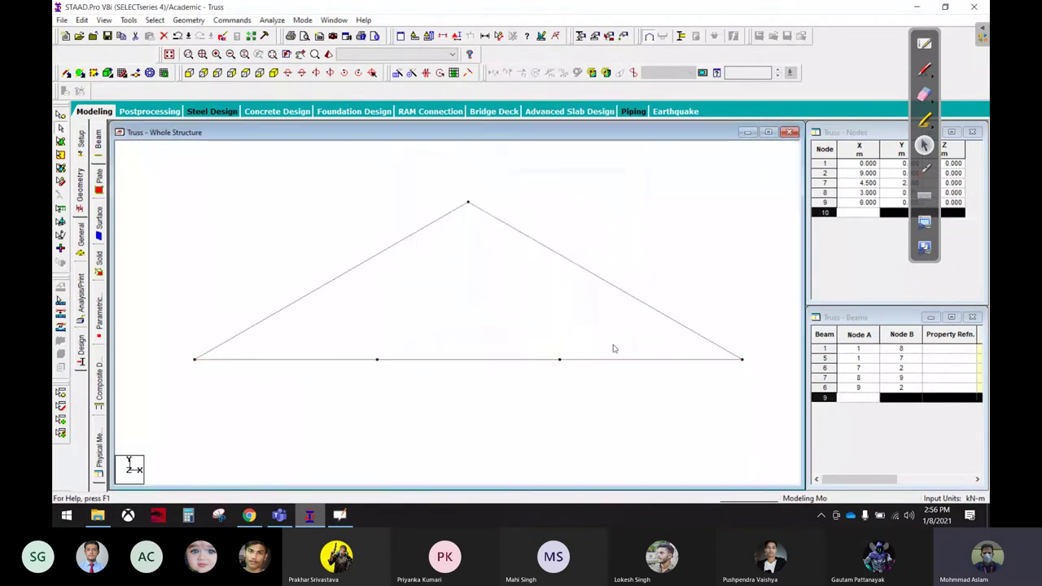
# Step: Start a member from the left support, check the reference truss PDF, then stop adding members
pyautogui.click(195, 359)
pyautogui.click(377, 358)
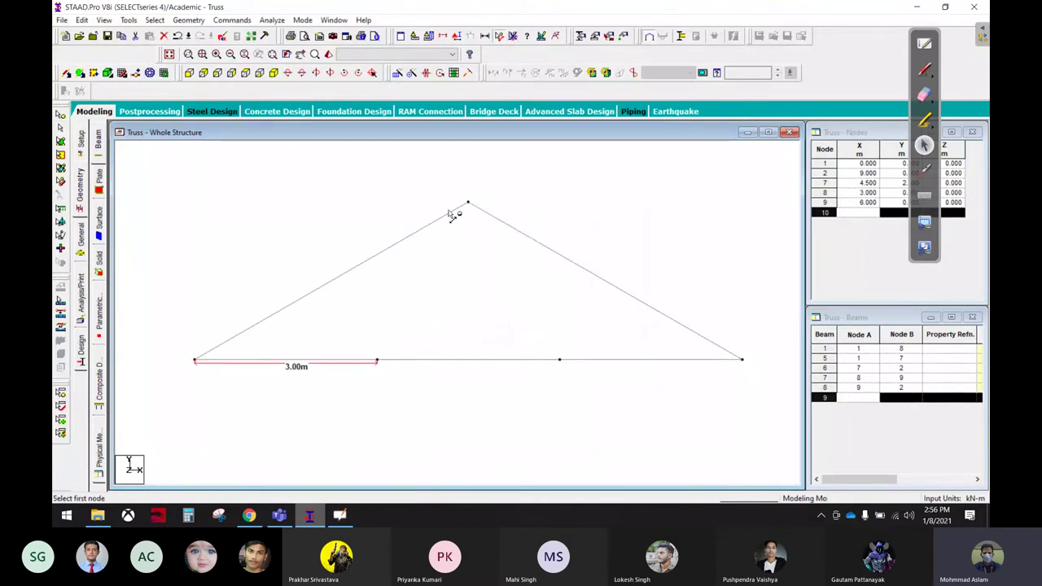
pyautogui.click(249, 514)
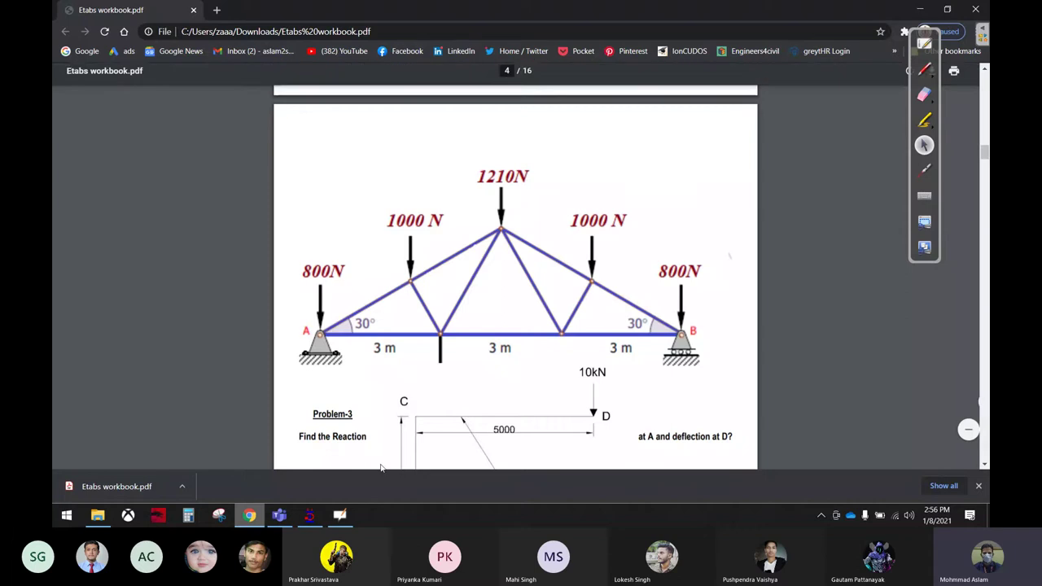
pyautogui.click(309, 514)
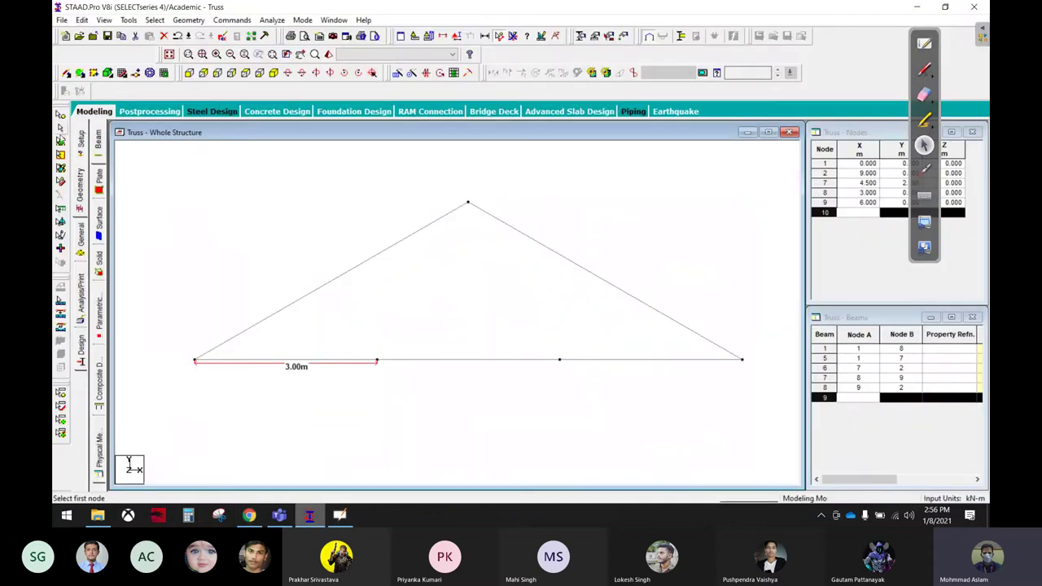
pyautogui.click(61, 128)
# Step: Add midpoint nodes 10 and 11 to both sloping rafters
pyautogui.click(369, 259)
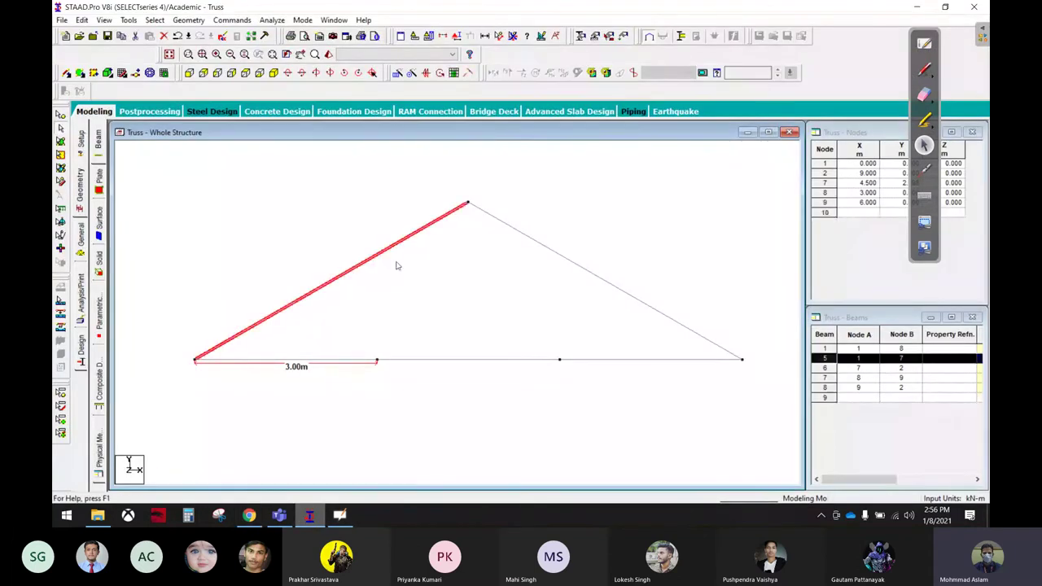
pyautogui.keyDown('ctrl'); pyautogui.click(527, 239); pyautogui.keyUp('ctrl')
pyautogui.rightClick(528, 238)
pyautogui.click(565, 290)
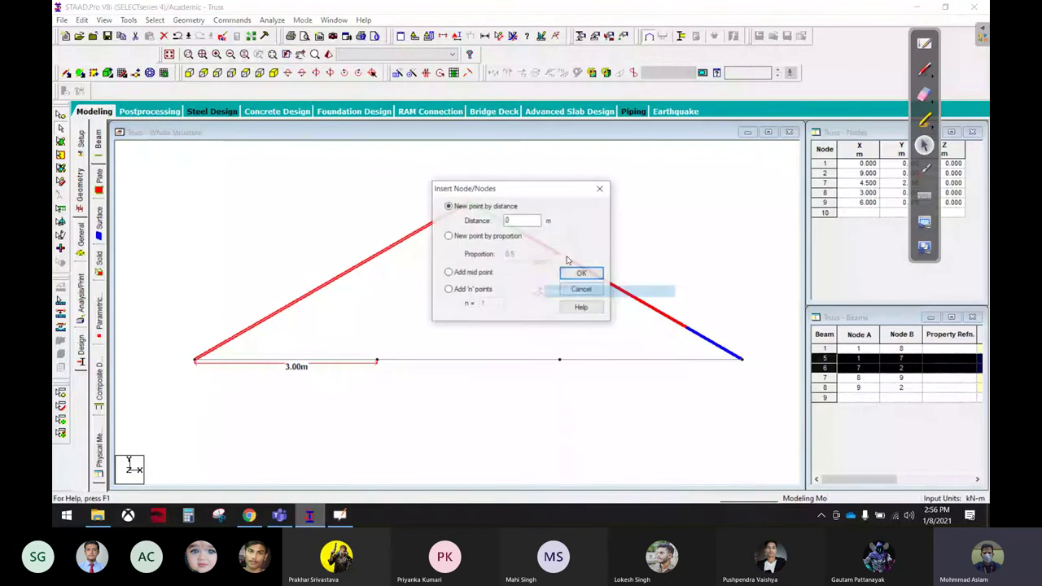
pyautogui.click(487, 273)
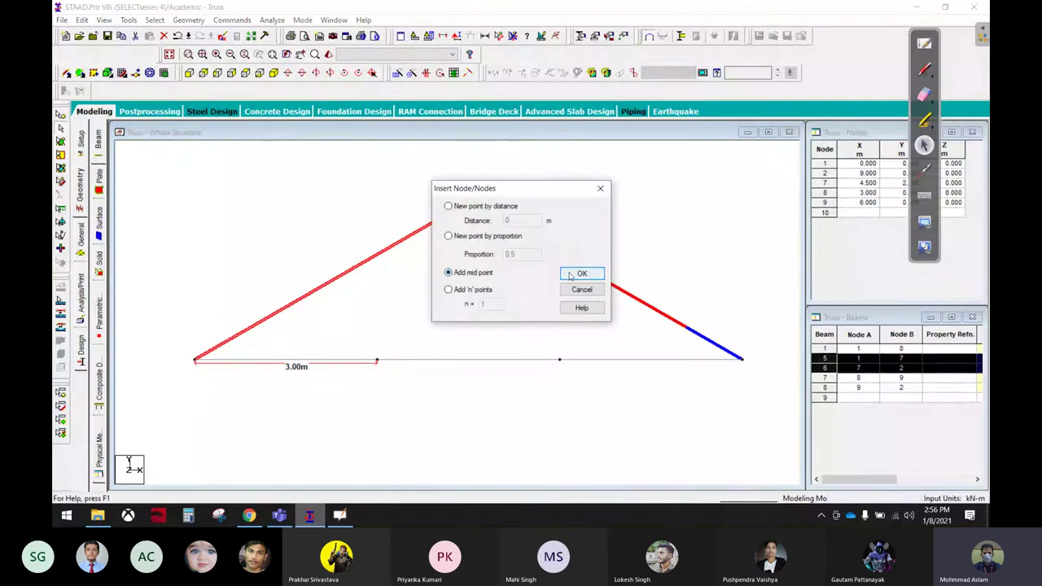
pyautogui.click(579, 273)
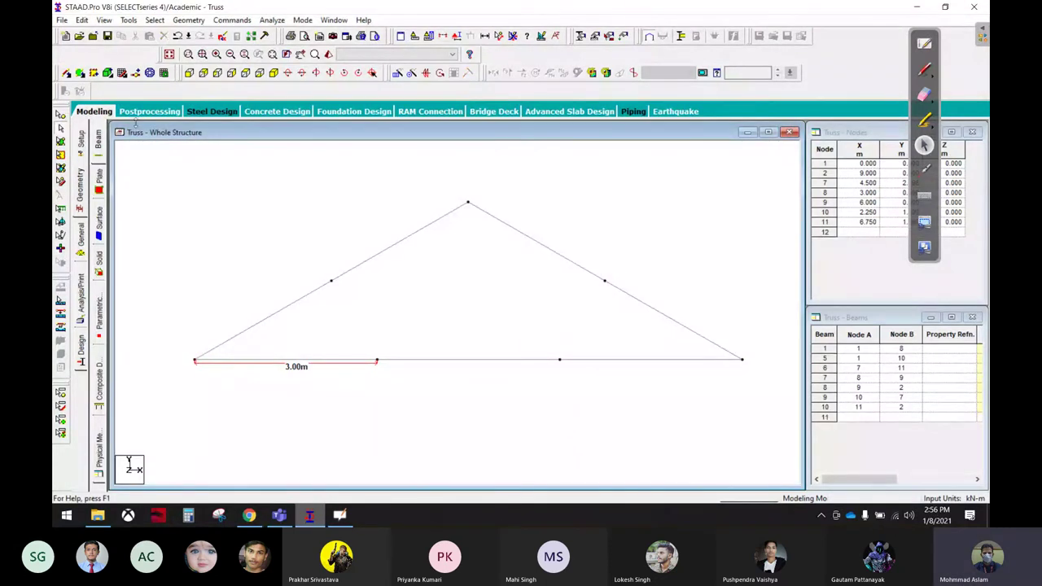
pyautogui.click(68, 75)
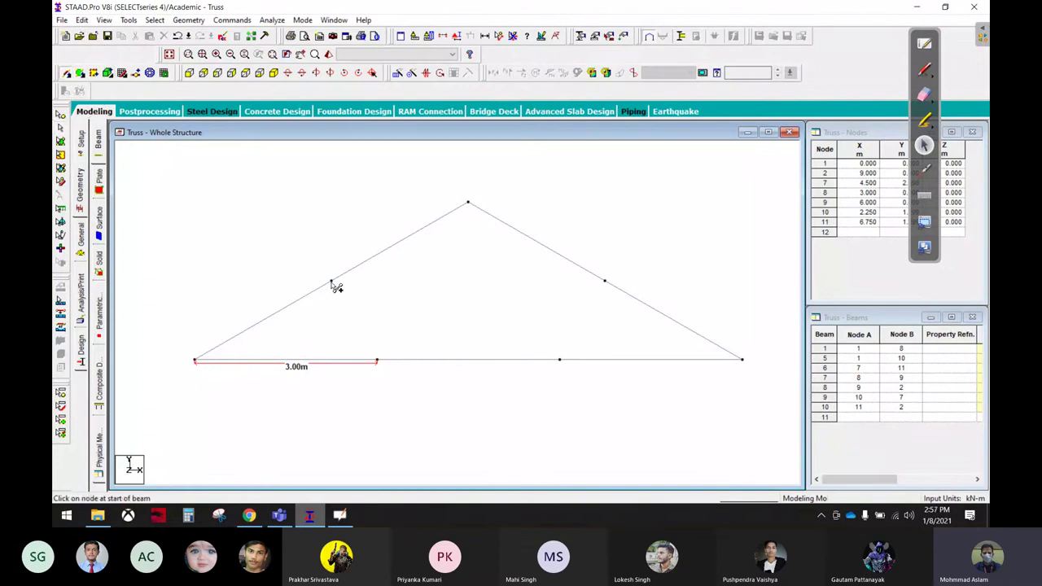
# Step: Add web members joining nodes 10–8, 8–7, 7–9 and 9–11
pyautogui.moveTo(331, 281)
pyautogui.mouseDown()
pyautogui.moveTo(382, 359)
pyautogui.moveTo(470, 208)
pyautogui.moveTo(560, 357)
pyautogui.moveTo(586, 296)
pyautogui.moveTo(604, 281)
pyautogui.mouseUp()
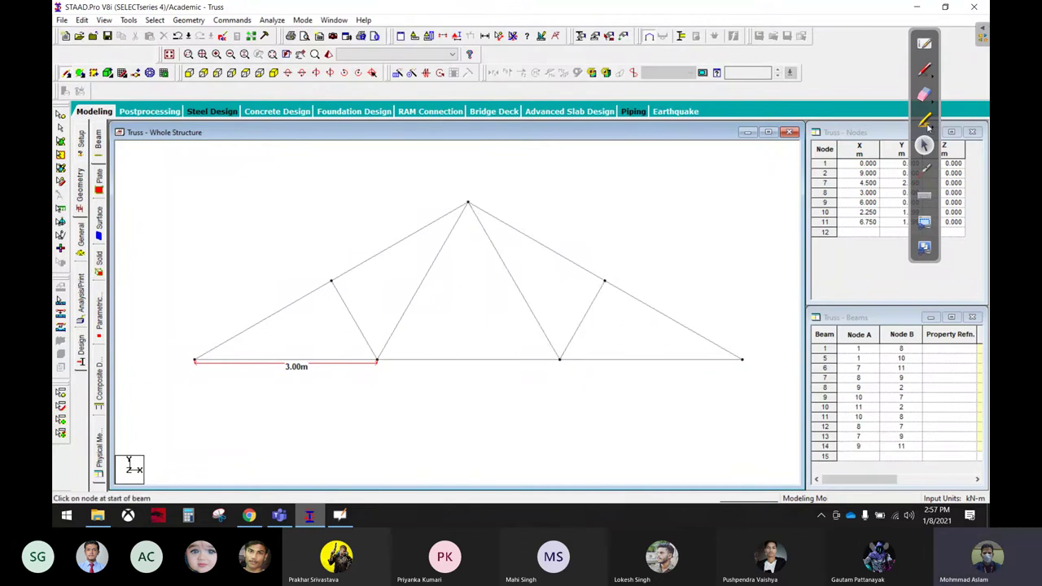
pyautogui.click(512, 37)
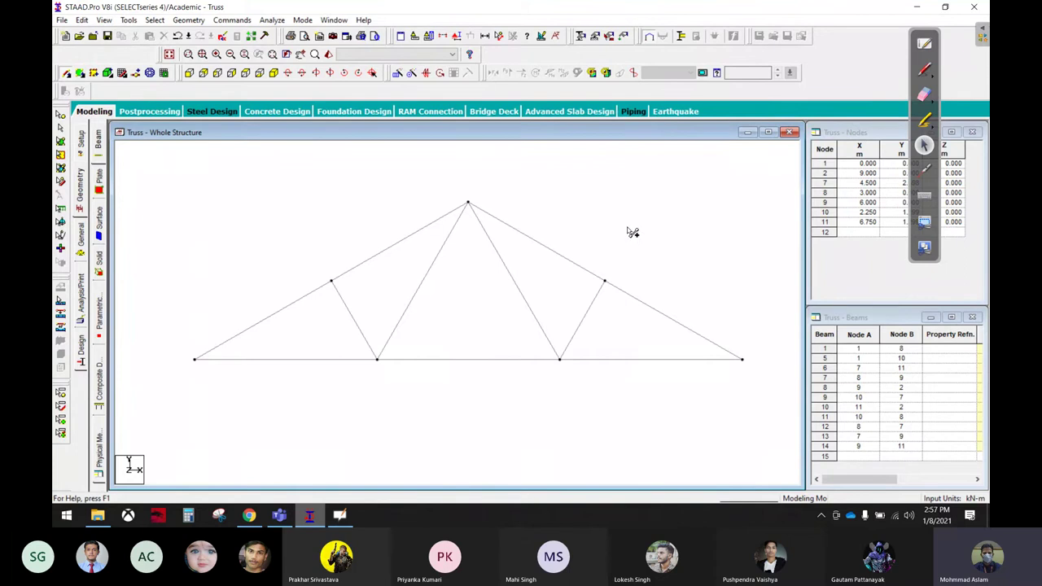
pyautogui.scroll(-2, 489, 244)
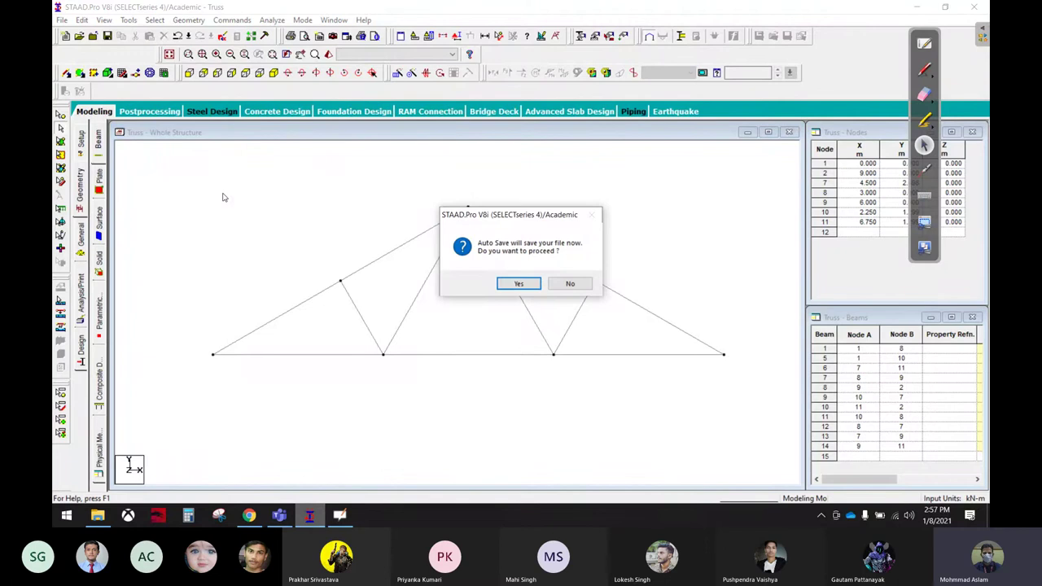
# Step: Save the modified Truss model and make a red annotation mark above the truss
pyautogui.click(518, 283)
pyautogui.click(457, 274)
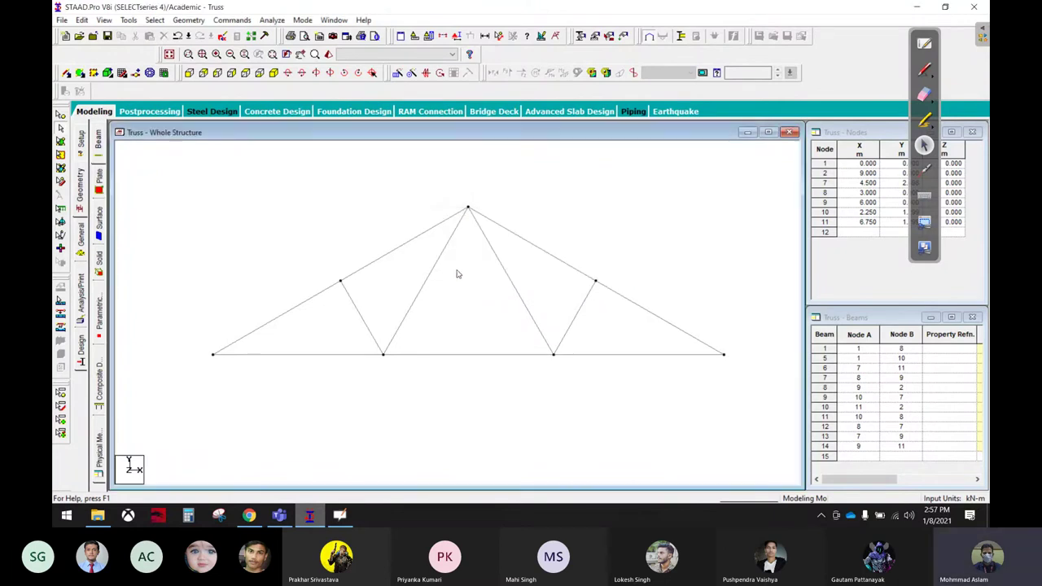
pyautogui.click(924, 70)
pyautogui.moveTo(588, 172)
pyautogui.mouseDown()
pyautogui.moveTo(716, 161)
pyautogui.moveTo(704, 279)
pyautogui.moveTo(697, 192)
pyautogui.moveTo(594, 192)
pyautogui.moveTo(589, 174)
pyautogui.mouseUp()
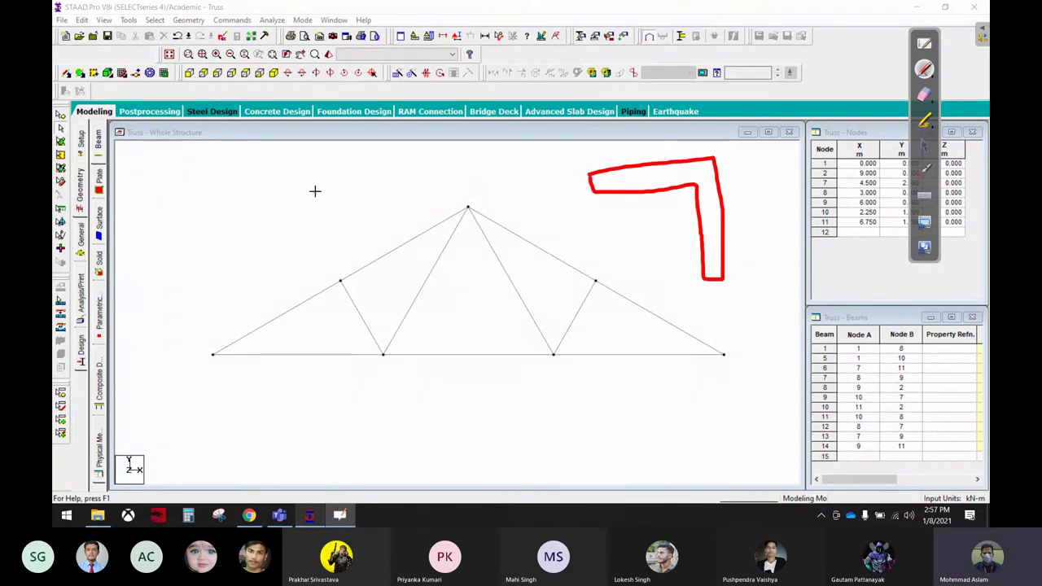
# Step: Sketch red strokes across the truss, then bring up the truss problem PDF in Chrome
pyautogui.moveTo(323, 162); pyautogui.dragTo(228, 445)
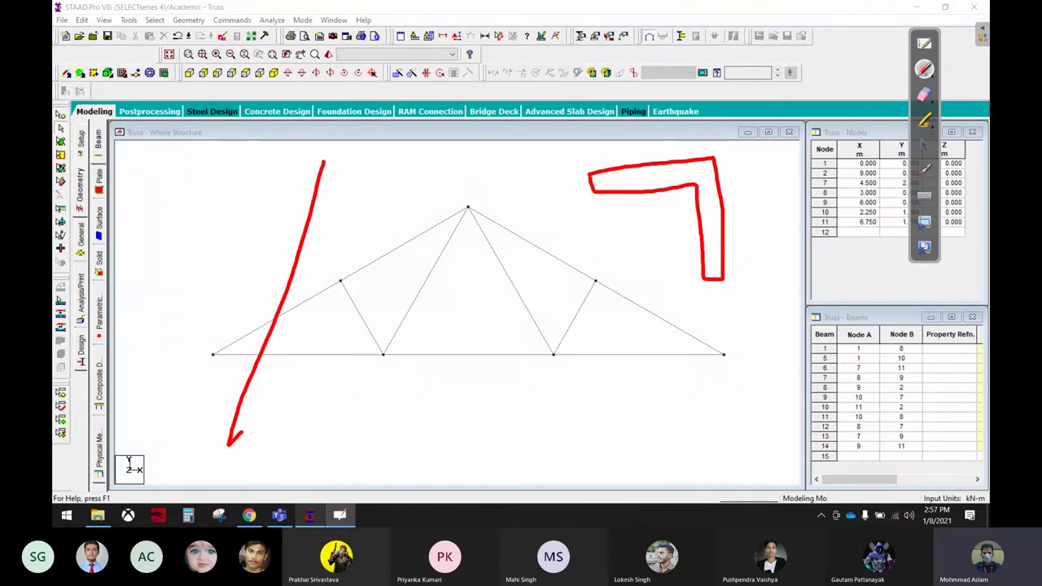
pyautogui.moveTo(329, 159); pyautogui.dragTo(413, 430)
pyautogui.moveTo(180, 233)
pyautogui.mouseDown()
pyautogui.moveTo(319, 232)
pyautogui.moveTo(452, 252)
pyautogui.moveTo(236, 289)
pyautogui.moveTo(319, 280)
pyautogui.moveTo(350, 290)
pyautogui.mouseUp()
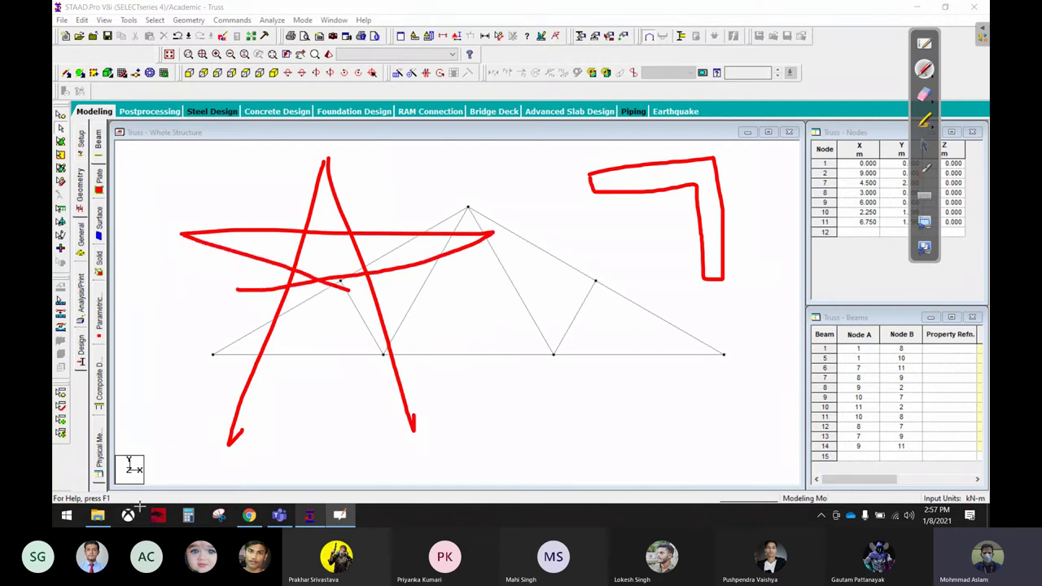
pyautogui.click(924, 146)
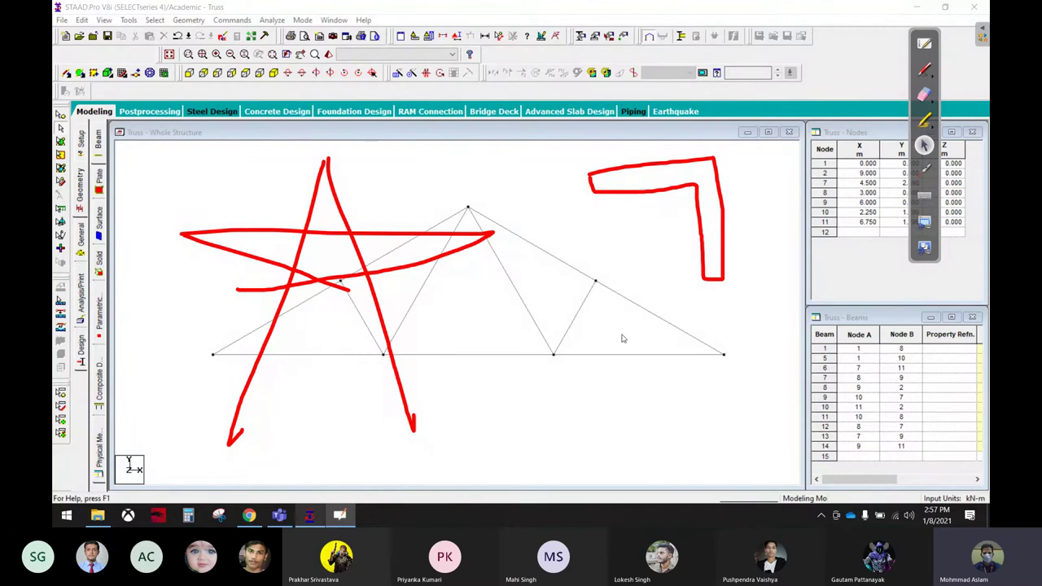
pyautogui.click(249, 514)
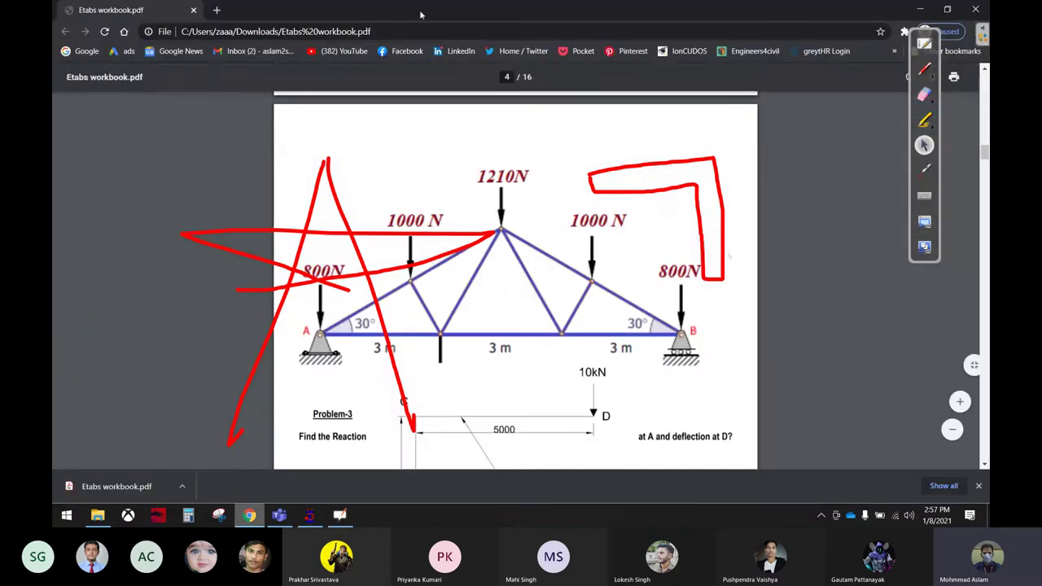
# Step: In a new tab, search Google for 'transmission tower' and show the image results
pyautogui.click(217, 9)
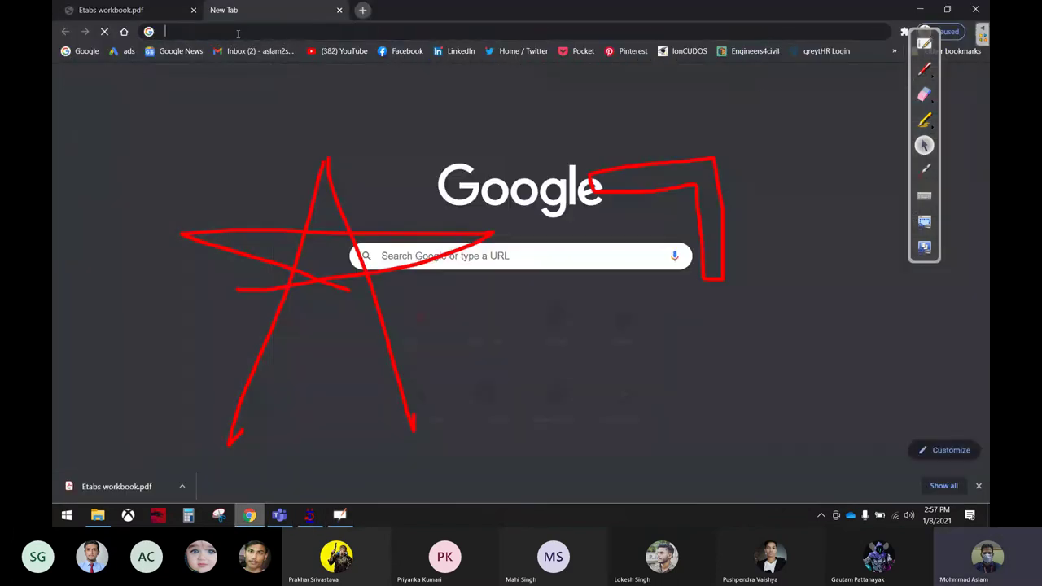
pyautogui.write('transm')
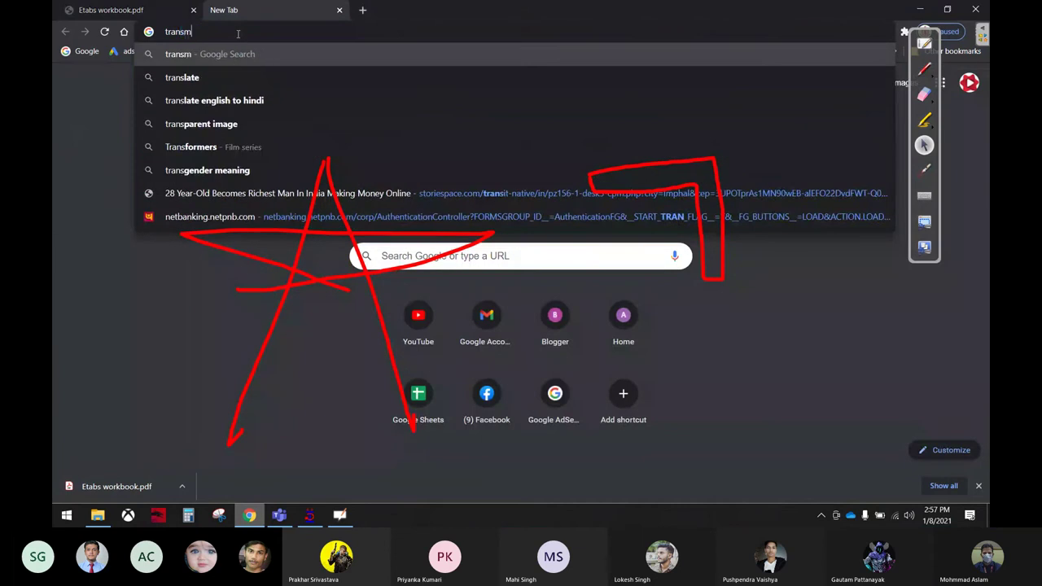
pyautogui.write('ission to')
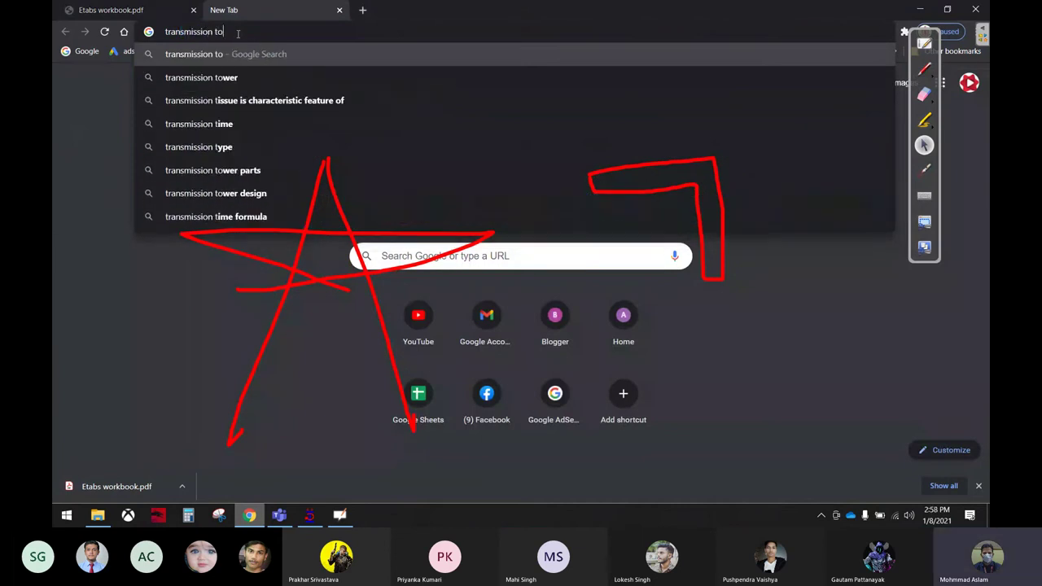
pyautogui.write('wer')
pyautogui.press('Return')
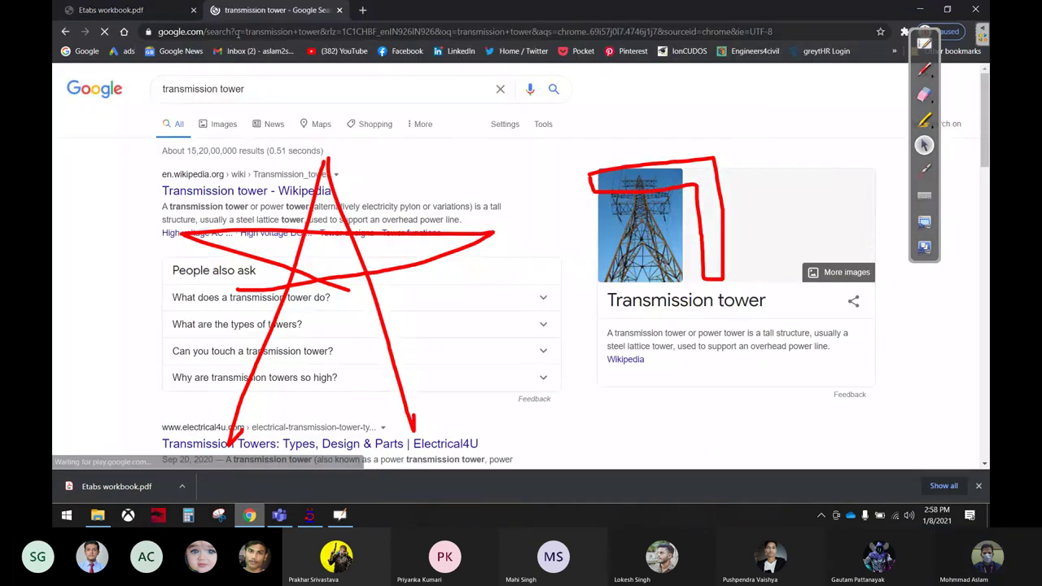
pyautogui.click(224, 125)
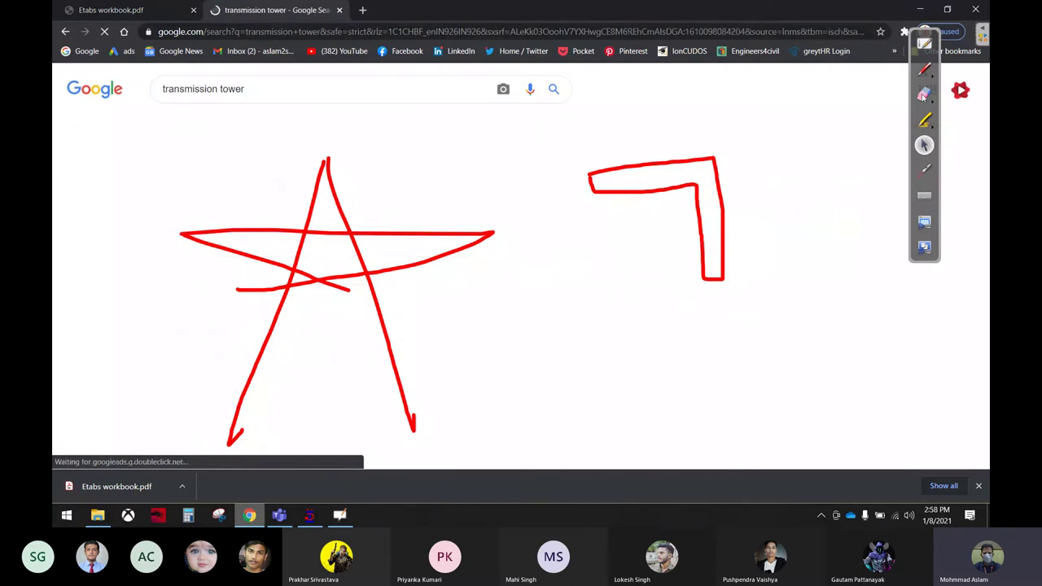
# Step: Erase the red screen sketches and refine the image search to 'transmission tower member'
pyautogui.moveTo(432, 225)
pyautogui.mouseDown()
pyautogui.moveTo(330, 186)
pyautogui.moveTo(398, 407)
pyautogui.mouseUp()
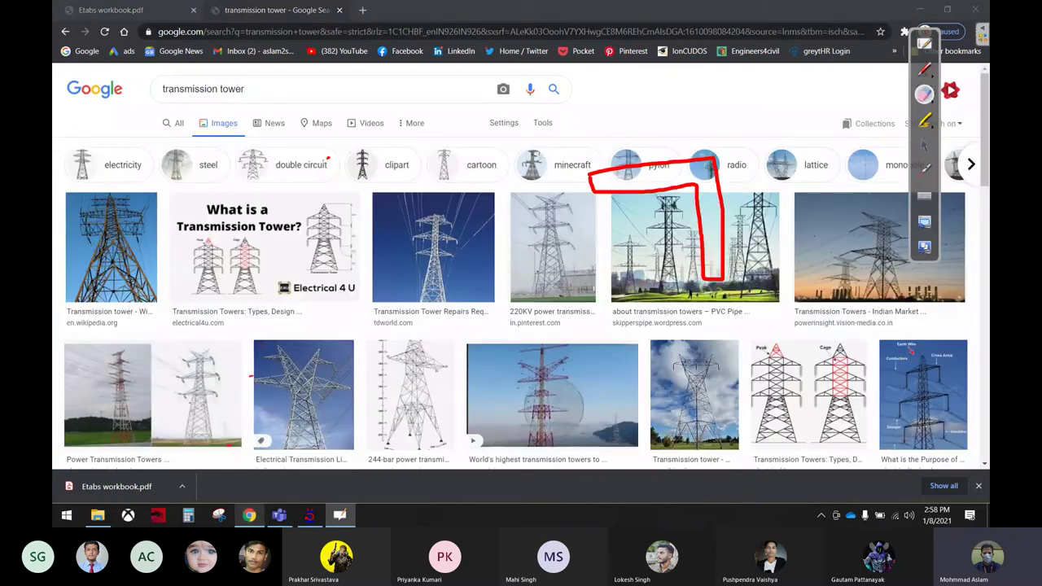
pyautogui.moveTo(705, 165)
pyautogui.mouseDown()
pyautogui.moveTo(716, 158)
pyautogui.moveTo(736, 245)
pyautogui.mouseUp()
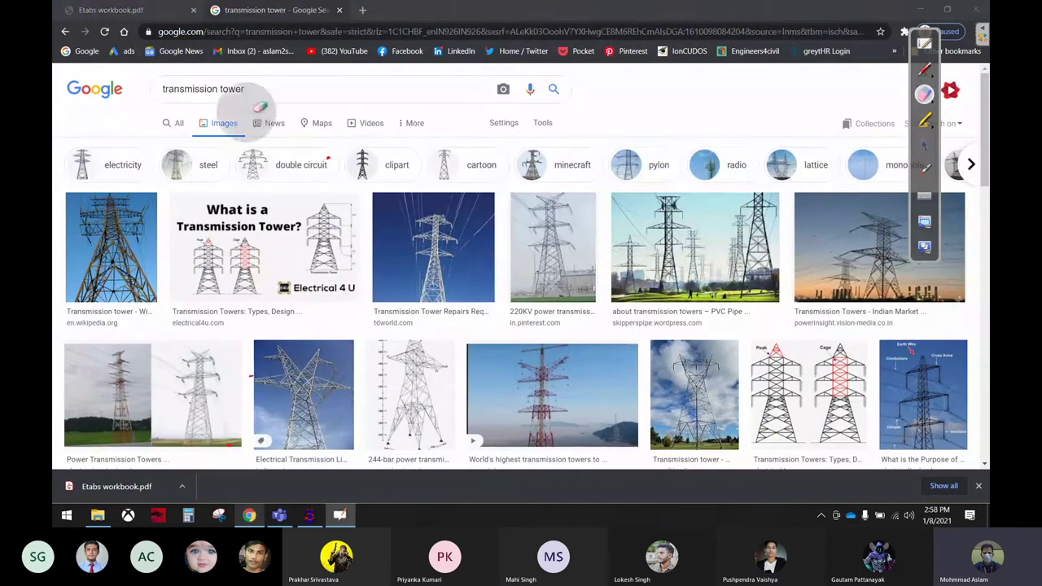
pyautogui.click(924, 145)
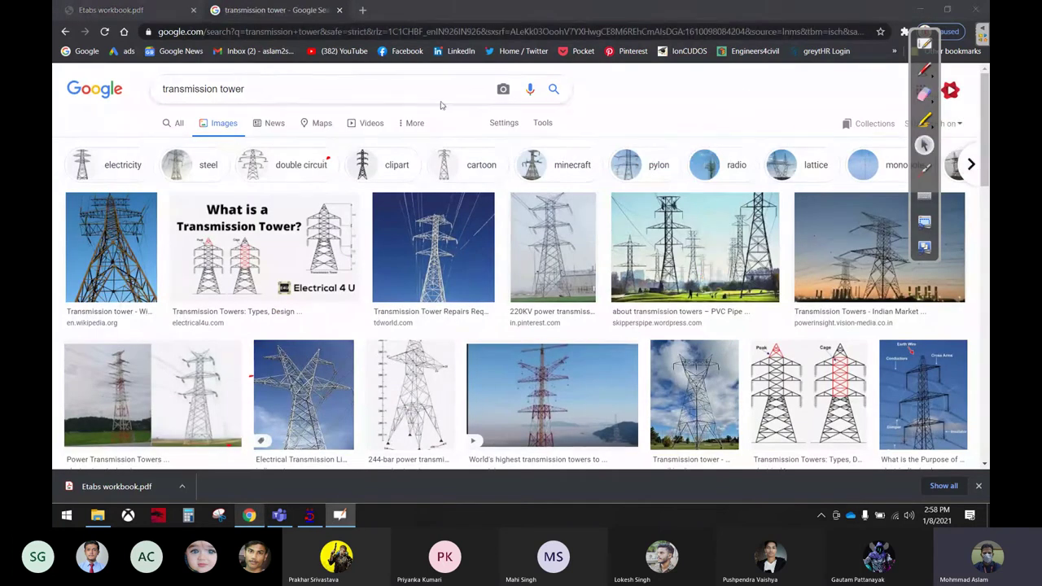
pyautogui.click(374, 81)
pyautogui.write('member')
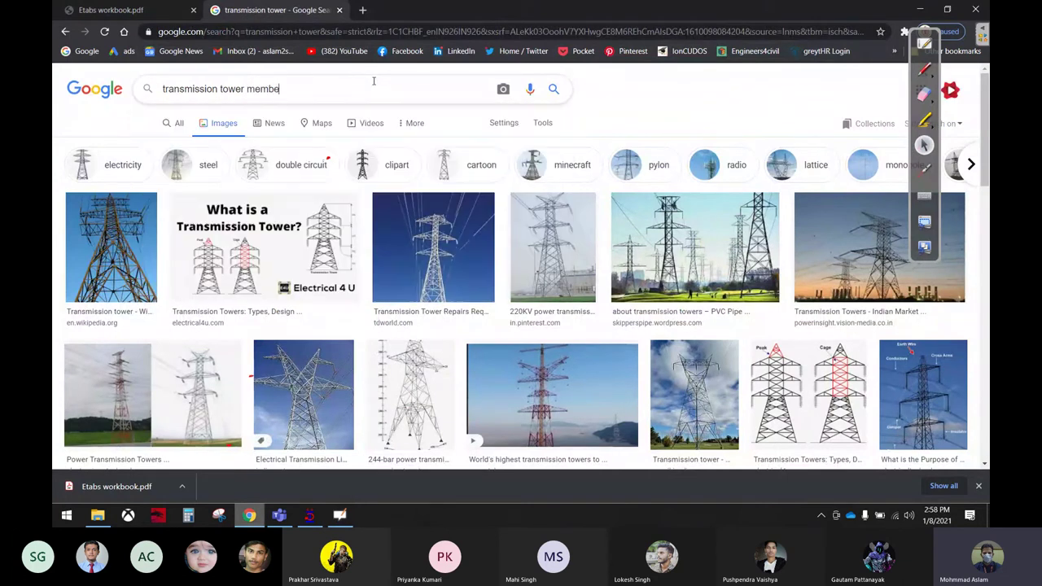
pyautogui.press('Return')
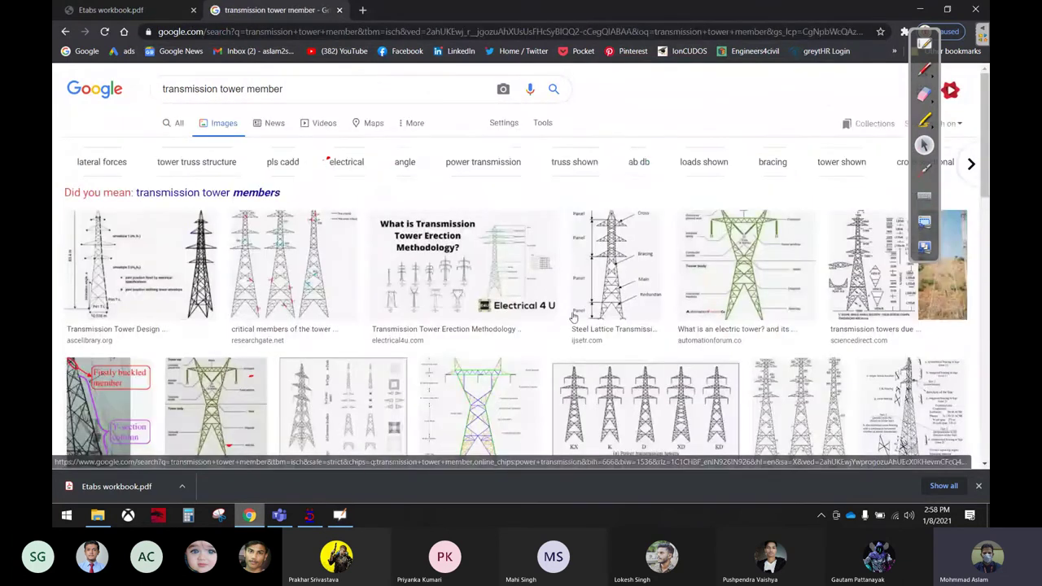
# Step: Scroll the image results, preview the Wikipedia transmission tower photo, then bring Teams to the front
pyautogui.scroll(-3, 585, 291)
pyautogui.scroll(-2, 586, 291)
pyautogui.scroll(-1, 586, 291)
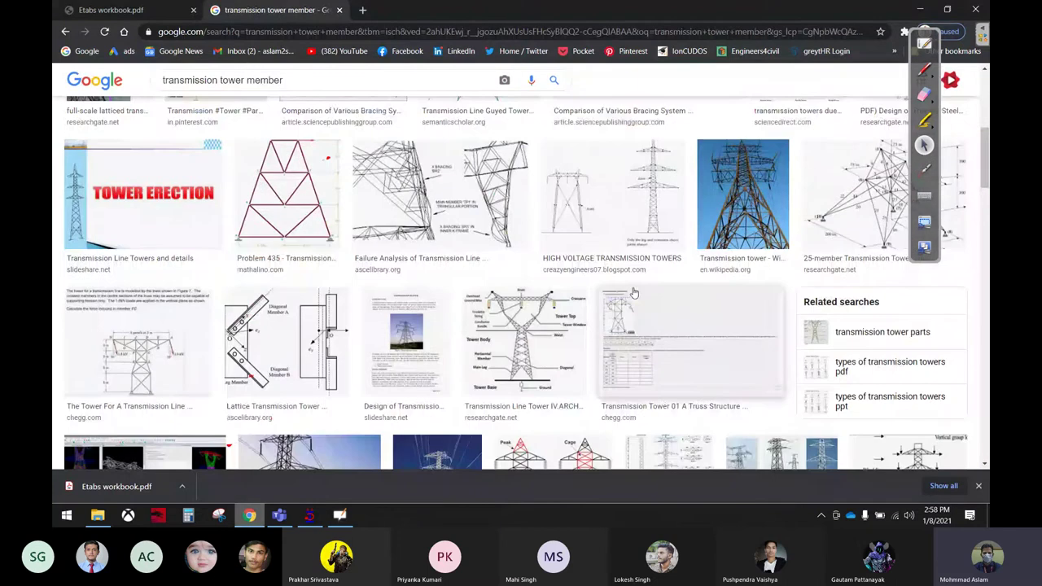
pyautogui.moveTo(586, 291)
pyautogui.mouseDown()
pyautogui.moveTo(742, 209)
pyautogui.moveTo(745, 228)
pyautogui.mouseUp()
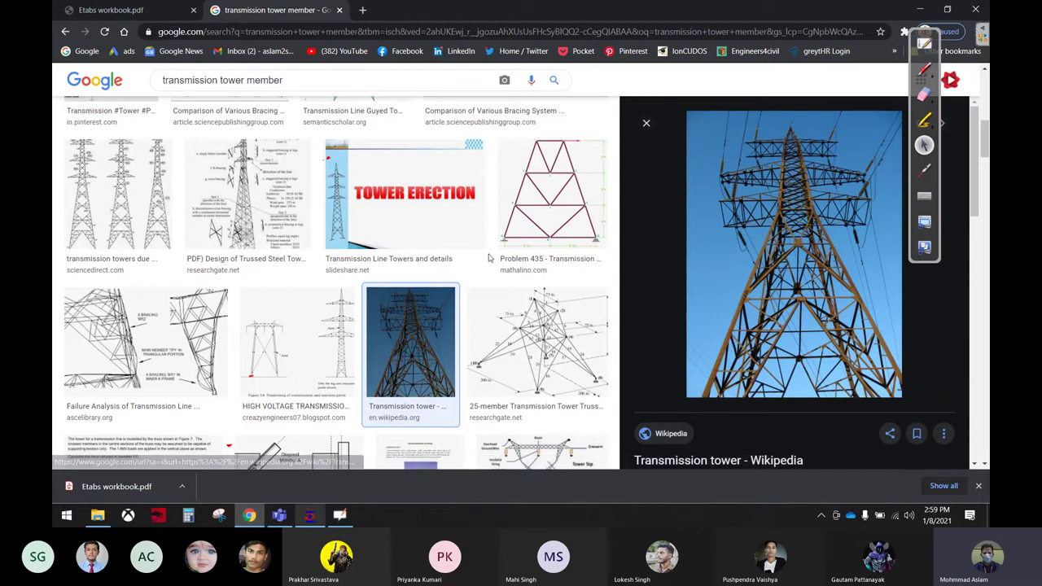
pyautogui.click(339, 514)
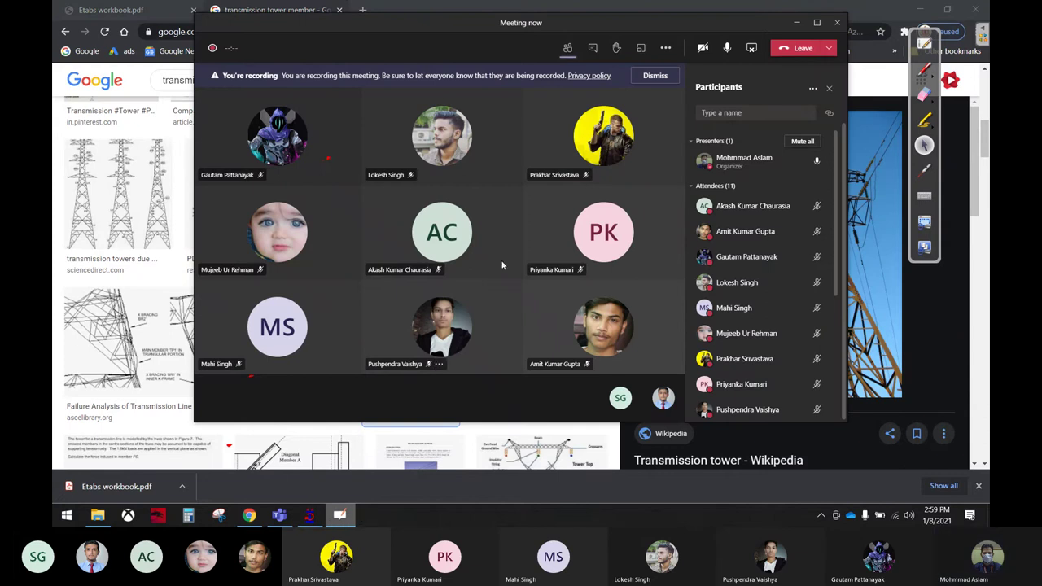
# Step: Write 'RCC | Steel' headings with a divider, then draw load P and a beam box under RCC
pyautogui.click(339, 514)
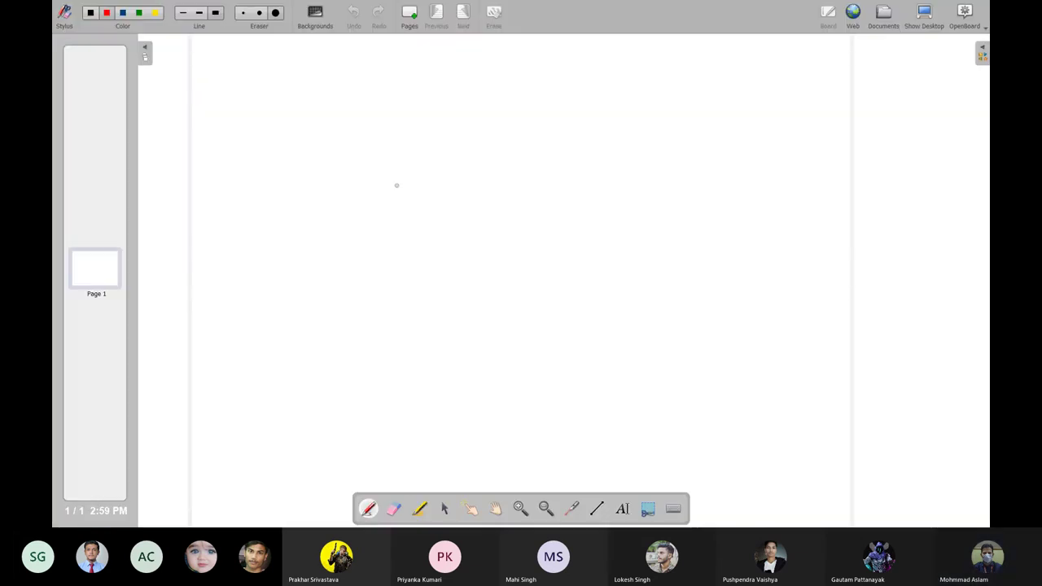
pyautogui.moveTo(293, 75)
pyautogui.mouseDown()
pyautogui.moveTo(291, 119)
pyautogui.moveTo(296, 96)
pyautogui.moveTo(316, 120)
pyautogui.mouseUp()
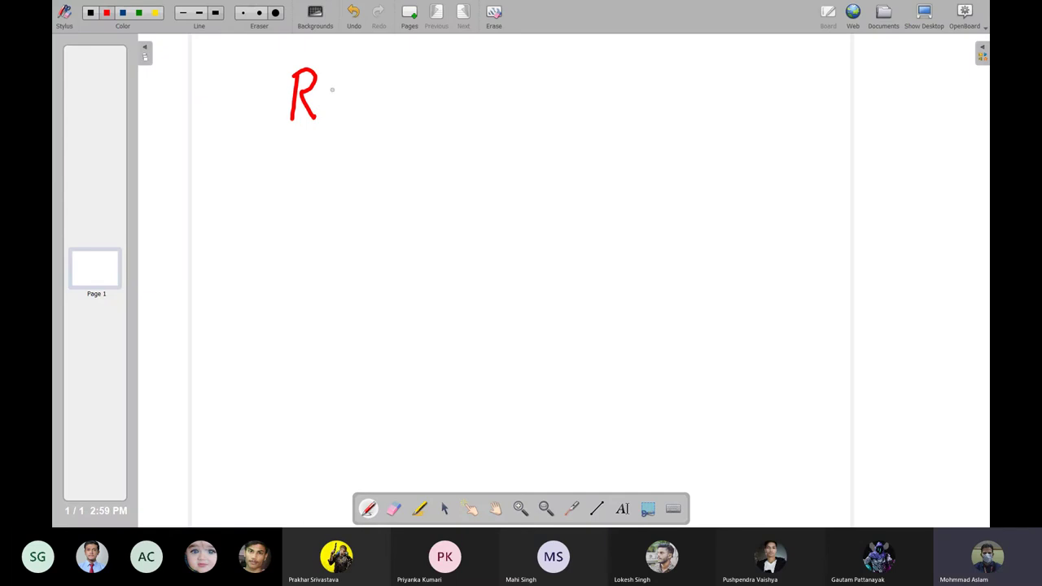
pyautogui.moveTo(342, 76)
pyautogui.mouseDown()
pyautogui.moveTo(334, 106)
pyautogui.moveTo(369, 101)
pyautogui.mouseUp()
pyautogui.moveTo(502, 41); pyautogui.dragTo(496, 173)
pyautogui.moveTo(623, 57)
pyautogui.mouseDown()
pyautogui.moveTo(604, 98)
pyautogui.moveTo(657, 96)
pyautogui.moveTo(651, 70)
pyautogui.moveTo(685, 87)
pyautogui.moveTo(716, 81)
pyautogui.moveTo(714, 58)
pyautogui.moveTo(726, 84)
pyautogui.moveTo(767, 81)
pyautogui.mouseUp()
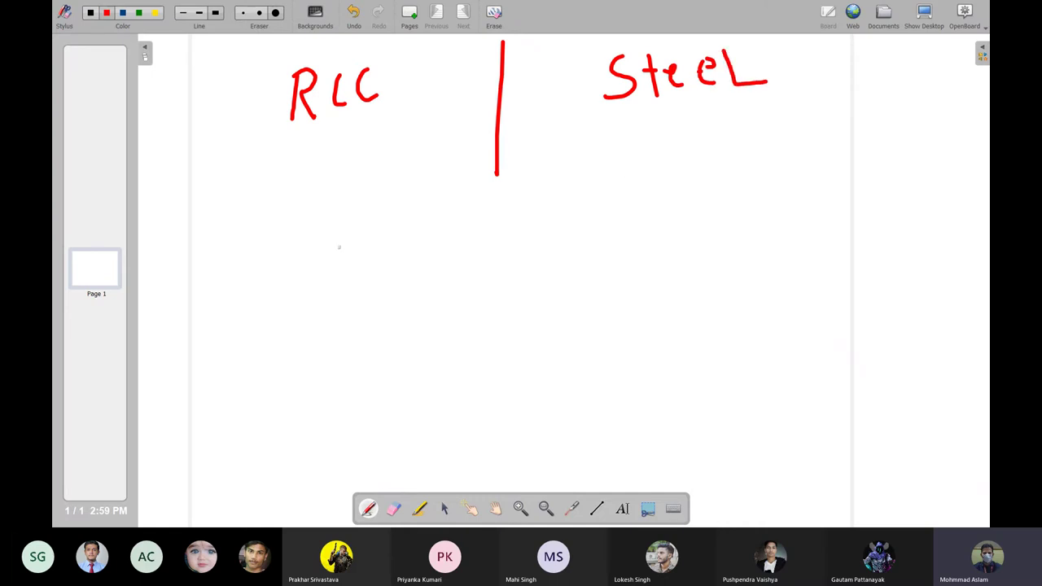
pyautogui.moveTo(276, 195)
pyautogui.mouseDown()
pyautogui.moveTo(285, 242)
pyautogui.moveTo(290, 190)
pyautogui.moveTo(282, 212)
pyautogui.mouseUp()
pyautogui.moveTo(216, 307)
pyautogui.mouseDown()
pyautogui.moveTo(372, 295)
pyautogui.moveTo(523, 361)
pyautogui.moveTo(418, 388)
pyautogui.moveTo(224, 414)
pyautogui.moveTo(211, 303)
pyautogui.moveTo(257, 277)
pyautogui.moveTo(506, 259)
pyautogui.moveTo(509, 278)
pyautogui.moveTo(539, 301)
pyautogui.moveTo(548, 355)
pyautogui.moveTo(528, 377)
pyautogui.mouseUp()
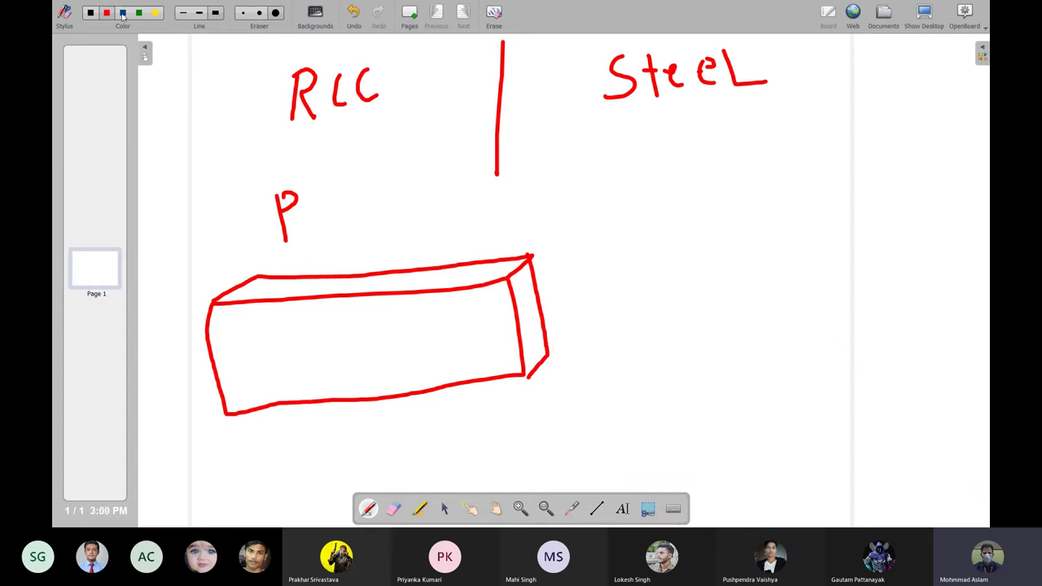
# Step: Draw four blue reinforcement bars in the beam, then write a red load P under Steel
pyautogui.moveTo(223, 324); pyautogui.dragTo(496, 302)
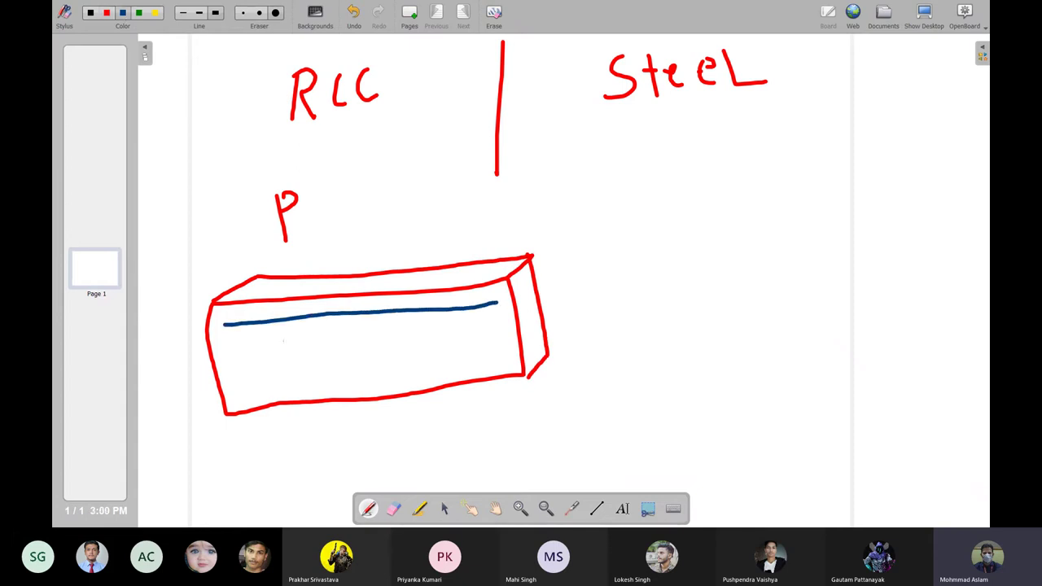
pyautogui.moveTo(232, 344); pyautogui.dragTo(486, 321)
pyautogui.moveTo(256, 383); pyautogui.dragTo(533, 359)
pyautogui.moveTo(277, 362); pyautogui.dragTo(482, 345)
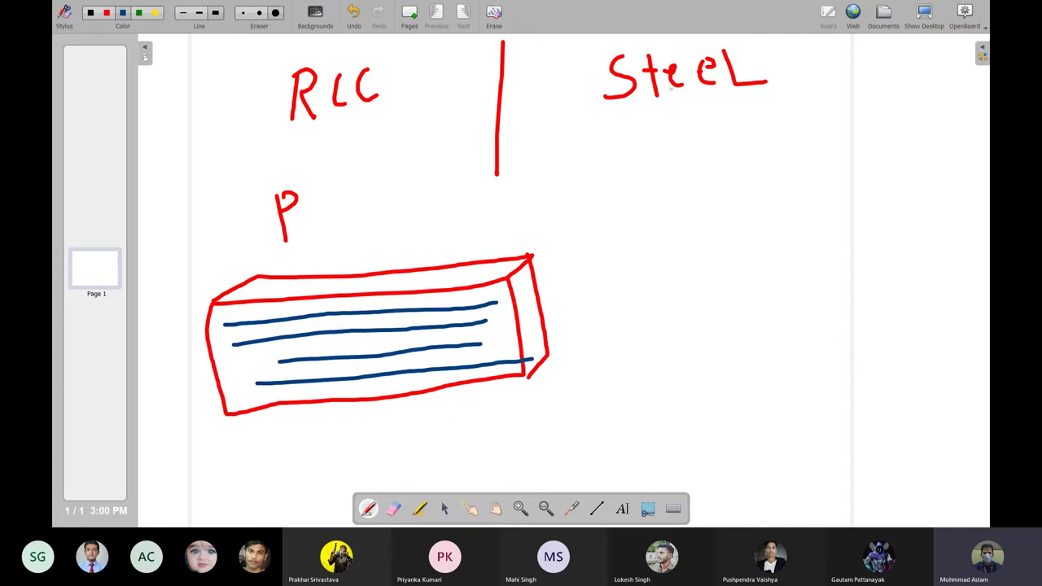
pyautogui.click(107, 13)
pyautogui.moveTo(705, 129)
pyautogui.mouseDown()
pyautogui.moveTo(710, 173)
pyautogui.moveTo(721, 130)
pyautogui.moveTo(709, 148)
pyautogui.mouseUp()
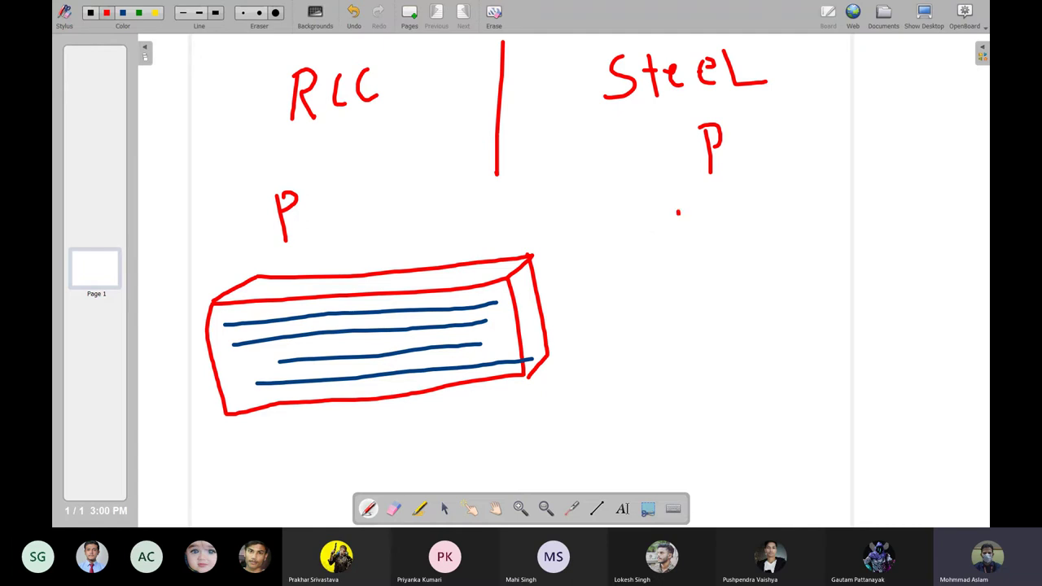
# Step: Sketch the L-shaped angle section under Steel, label both legs L, and circle it in red
pyautogui.moveTo(677, 213)
pyautogui.mouseDown()
pyautogui.moveTo(779, 237)
pyautogui.moveTo(779, 309)
pyautogui.moveTo(803, 311)
pyautogui.moveTo(814, 229)
pyautogui.moveTo(738, 206)
pyautogui.moveTo(652, 211)
pyautogui.moveTo(651, 238)
pyautogui.mouseUp()
pyautogui.moveTo(574, 217); pyautogui.dragTo(594, 214)
pyautogui.moveTo(582, 216)
pyautogui.mouseDown()
pyautogui.moveTo(583, 243)
pyautogui.moveTo(602, 241)
pyautogui.mouseUp()
pyautogui.moveTo(682, 187); pyautogui.dragTo(765, 187)
pyautogui.moveTo(762, 184)
pyautogui.mouseDown()
pyautogui.moveTo(803, 181)
pyautogui.moveTo(833, 224)
pyautogui.moveTo(832, 248)
pyautogui.moveTo(844, 246)
pyautogui.moveTo(835, 305)
pyautogui.mouseUp()
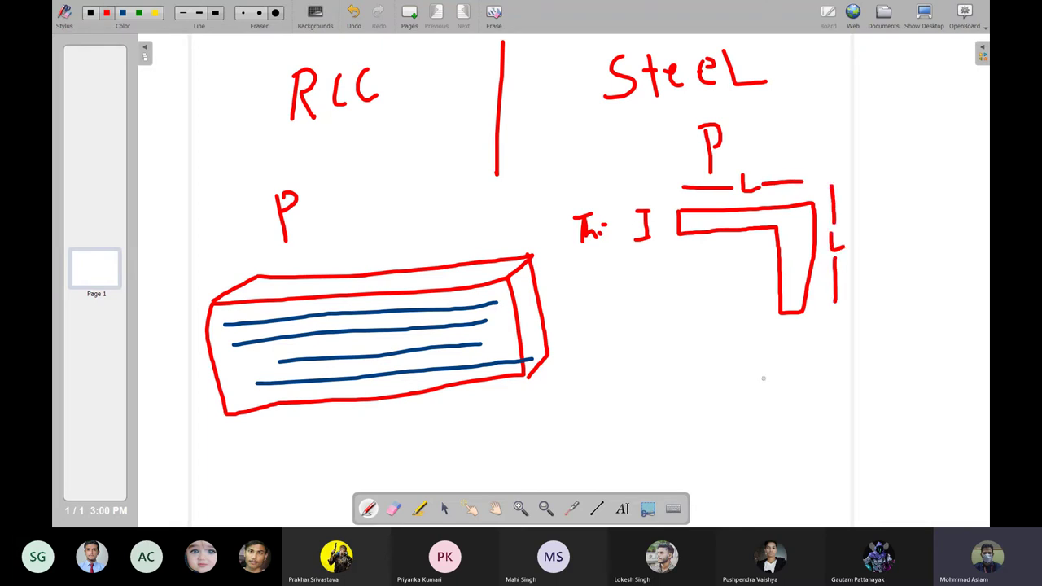
pyautogui.moveTo(357, 257); pyautogui.dragTo(395, 202)
pyautogui.moveTo(880, 161); pyautogui.dragTo(842, 191)
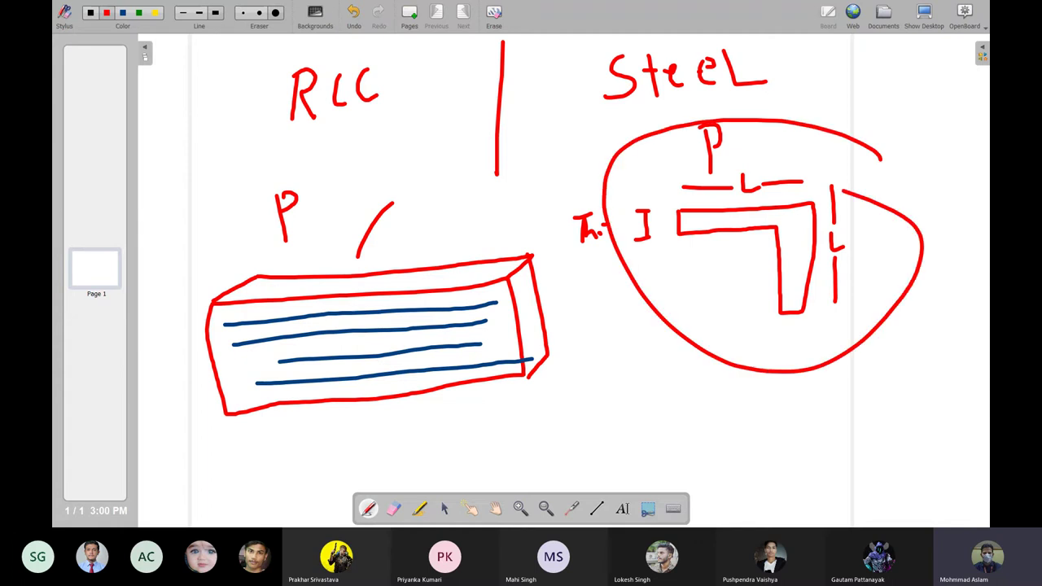
# Step: Leave OpenBoard, mute the Teams microphone, minimize the meeting, and return to the STAAD.Pro truss
pyautogui.click(921, 21)
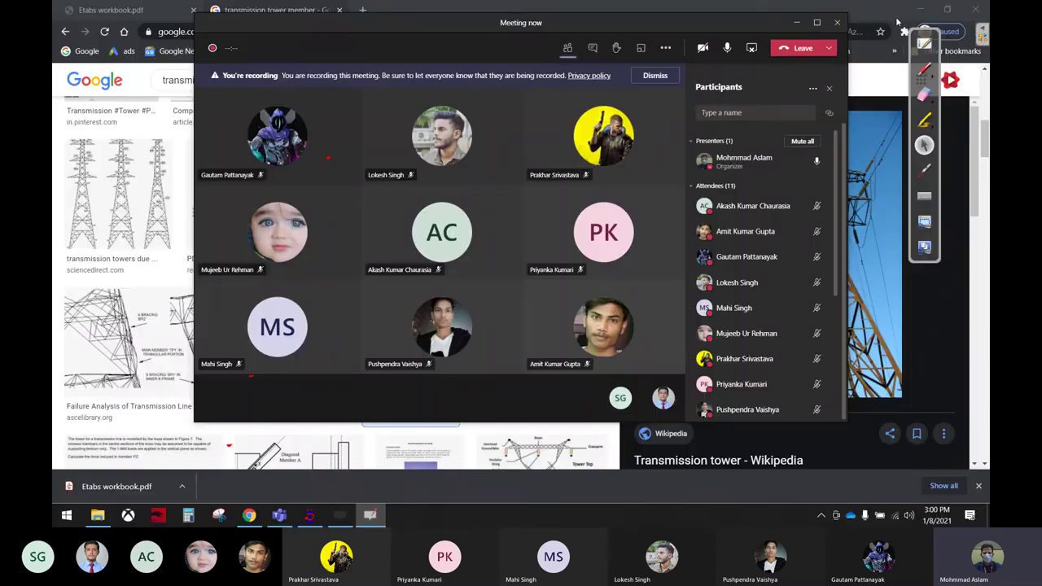
pyautogui.click(727, 47)
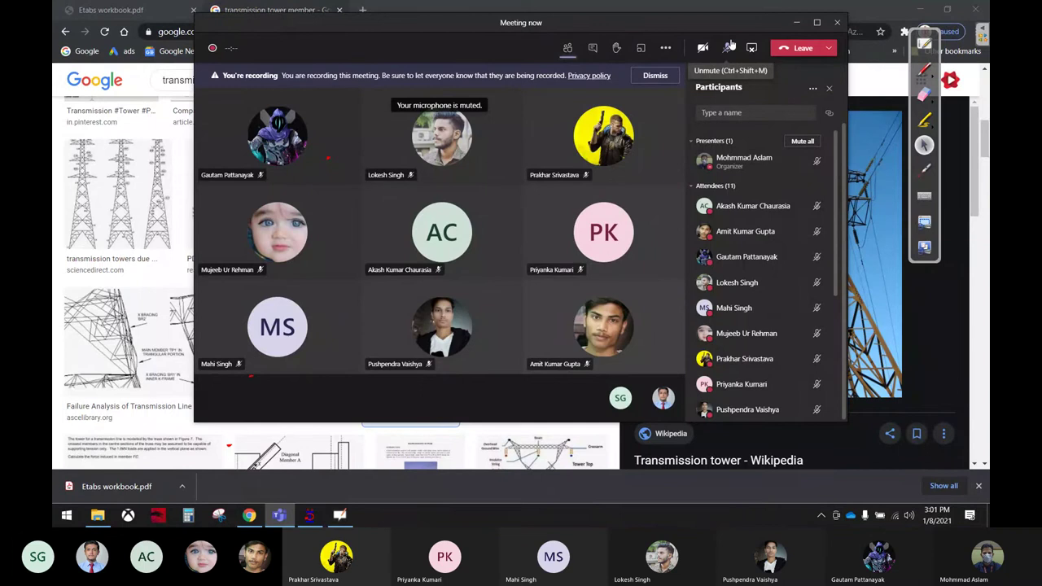
pyautogui.moveTo(603, 143)
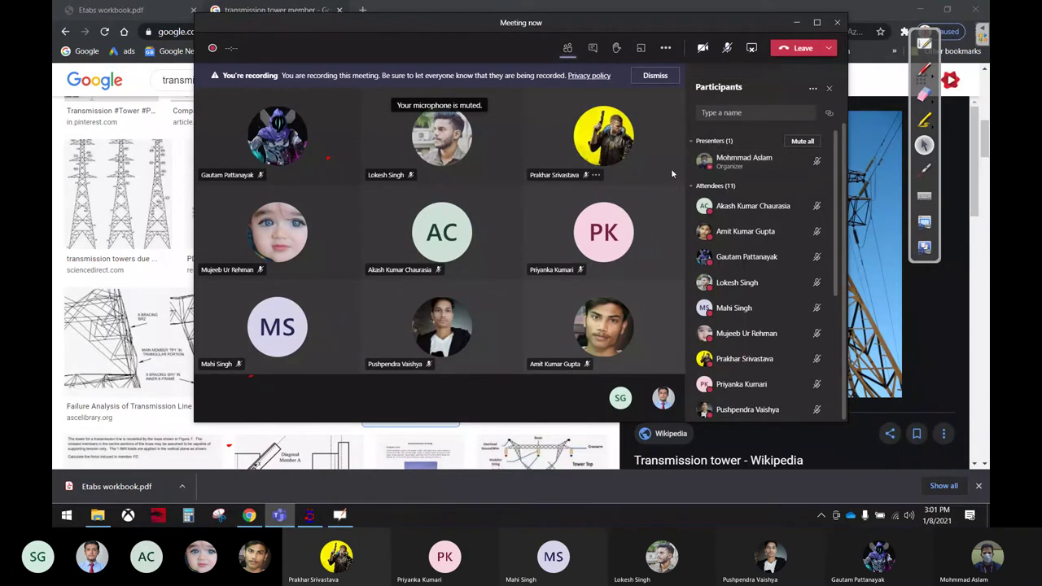
pyautogui.click(978, 486)
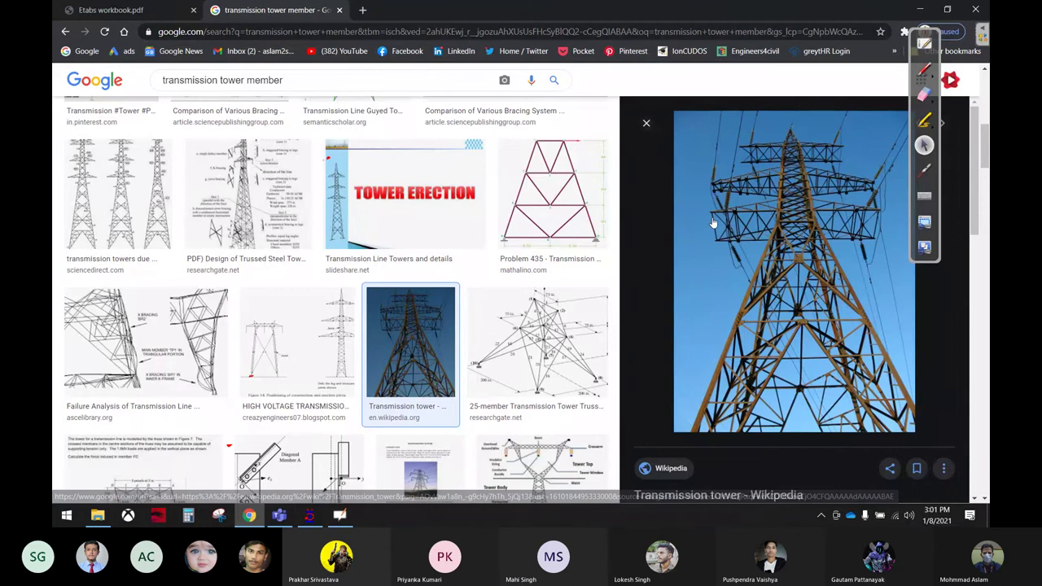
pyautogui.click(280, 514)
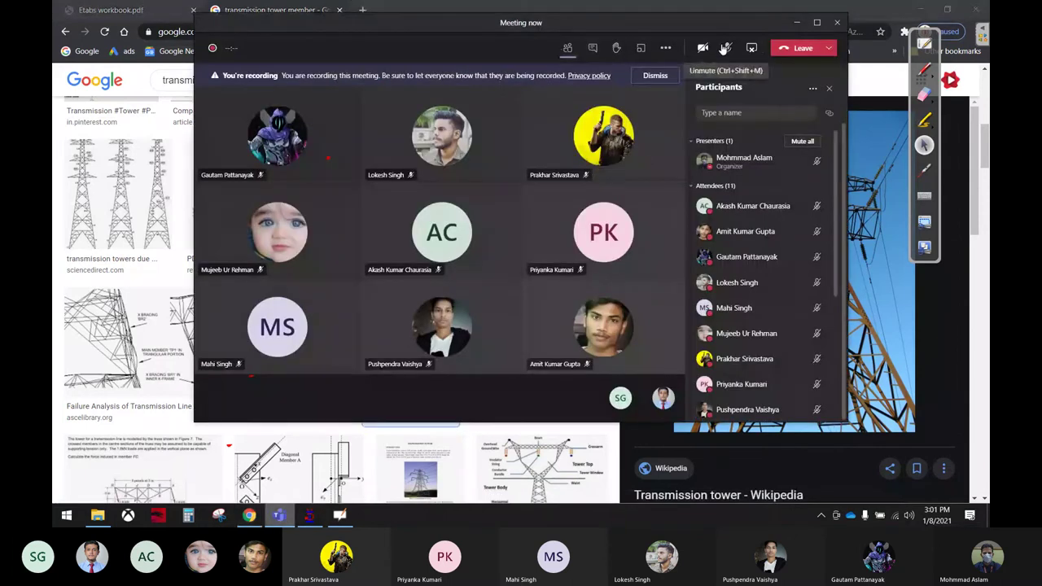
pyautogui.click(795, 22)
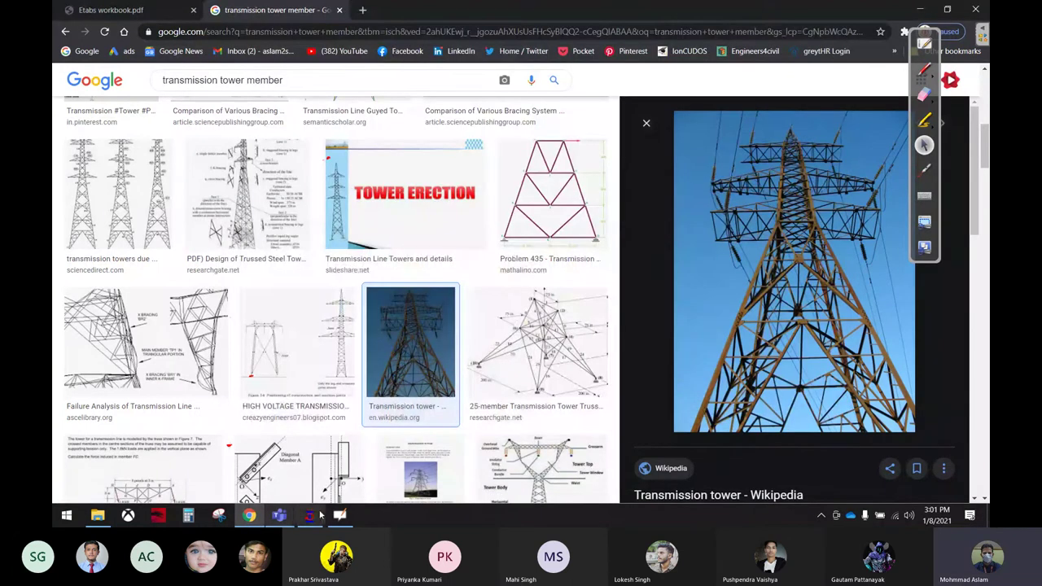
pyautogui.click(321, 515)
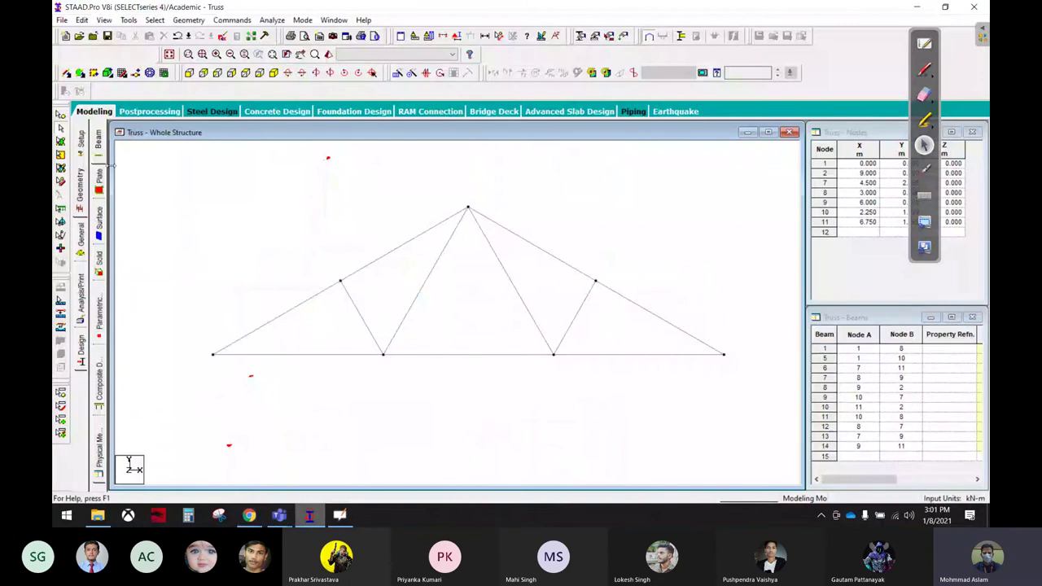
# Step: Open the section properties and browse the section shape options before closing that dialog
pyautogui.click(80, 256)
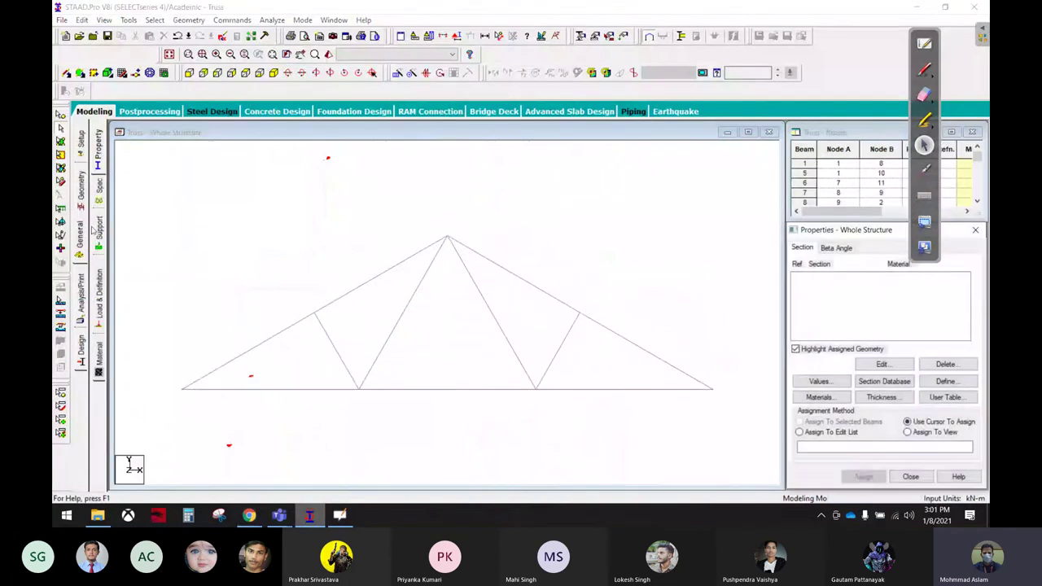
pyautogui.click(966, 387)
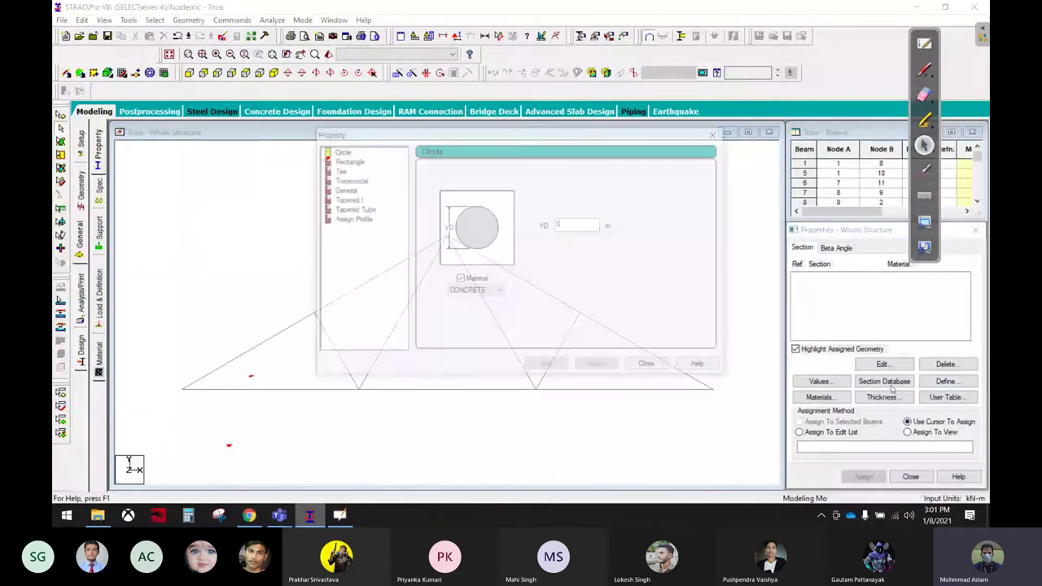
pyautogui.click(351, 218)
pyautogui.click(343, 189)
pyautogui.click(348, 180)
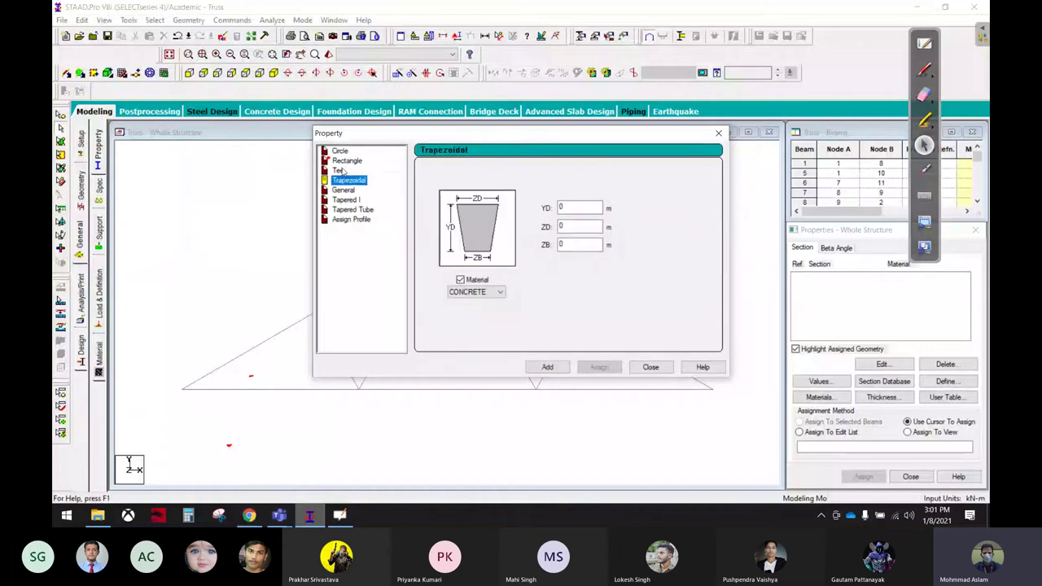
pyautogui.click(339, 151)
pyautogui.click(650, 367)
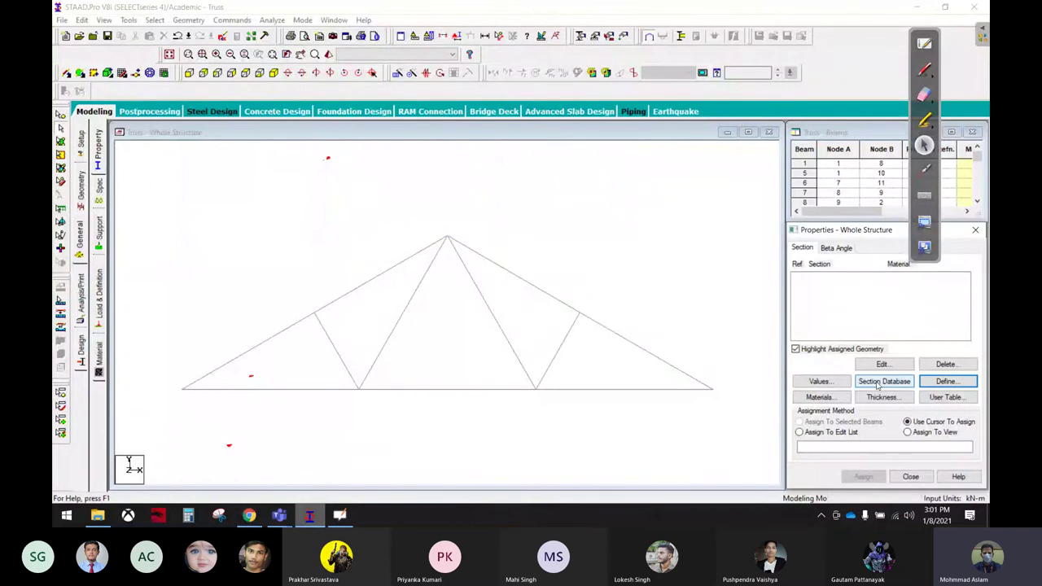
# Step: Add the Indian ISA200x200x20 angle section from the Section Database to the property list
pyautogui.click(877, 385)
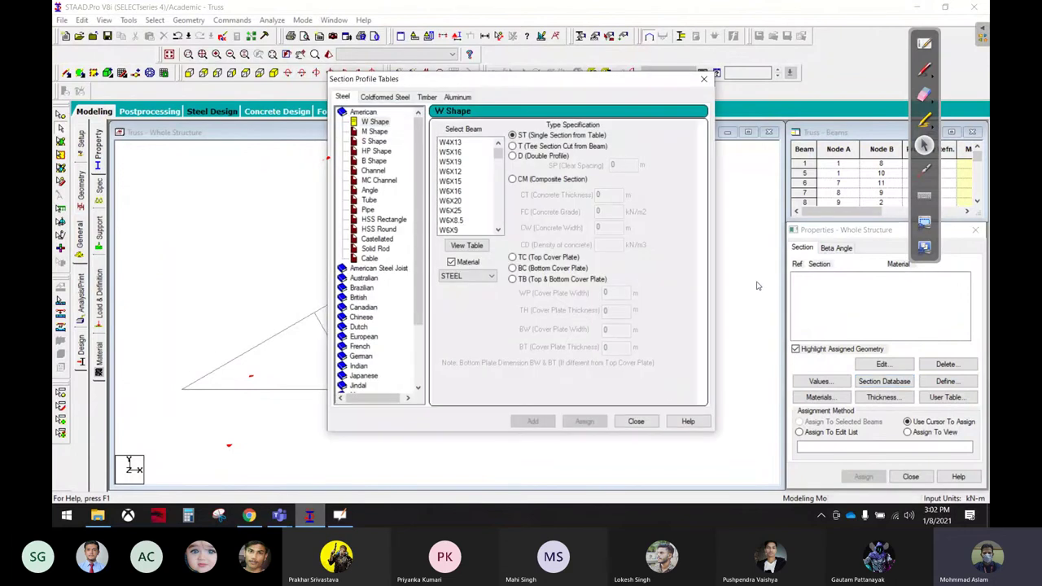
pyautogui.doubleClick(361, 113)
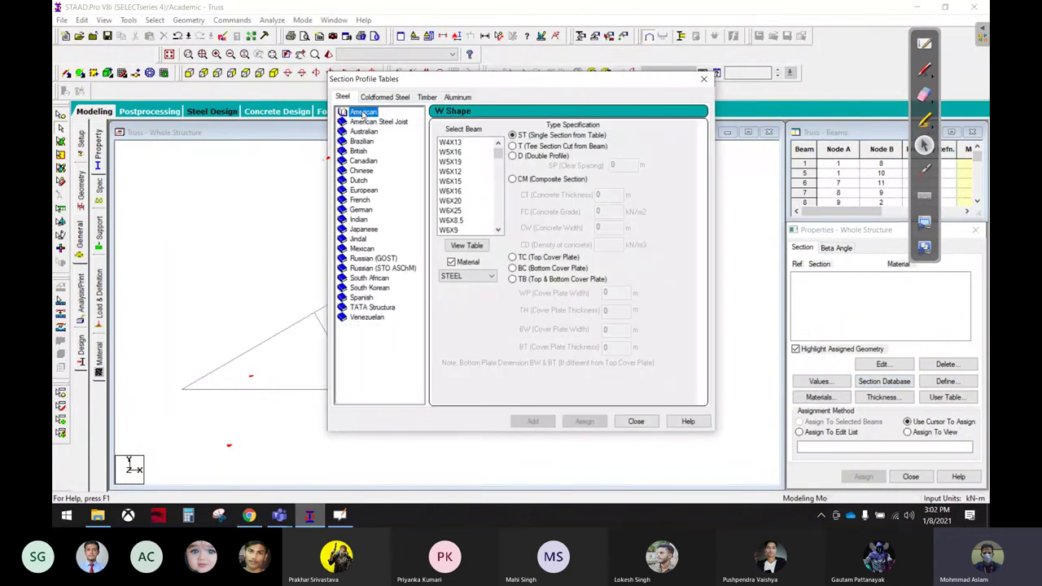
pyautogui.doubleClick(359, 221)
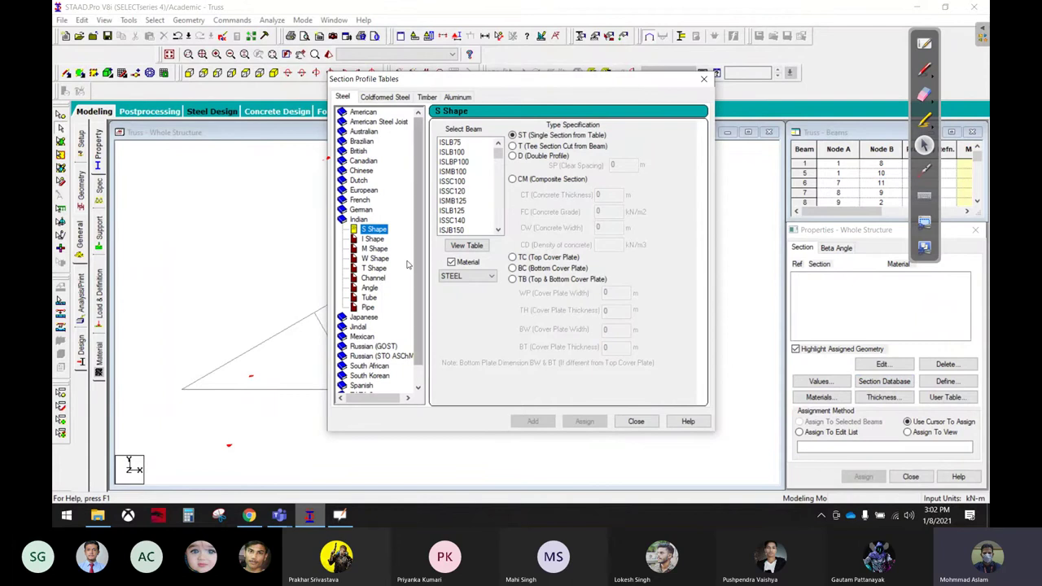
pyautogui.click(379, 289)
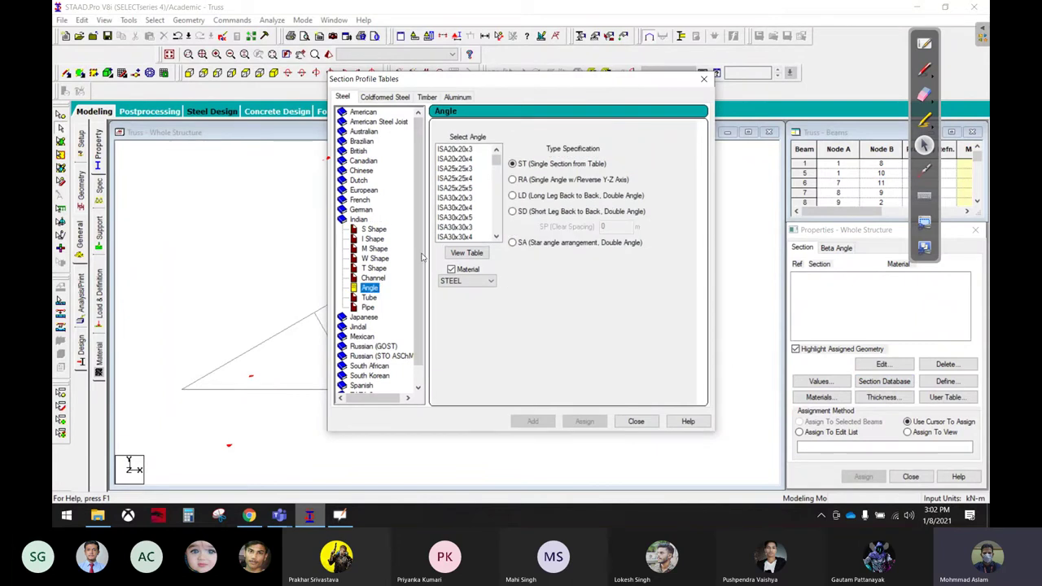
pyautogui.moveTo(496, 162); pyautogui.dragTo(495, 224)
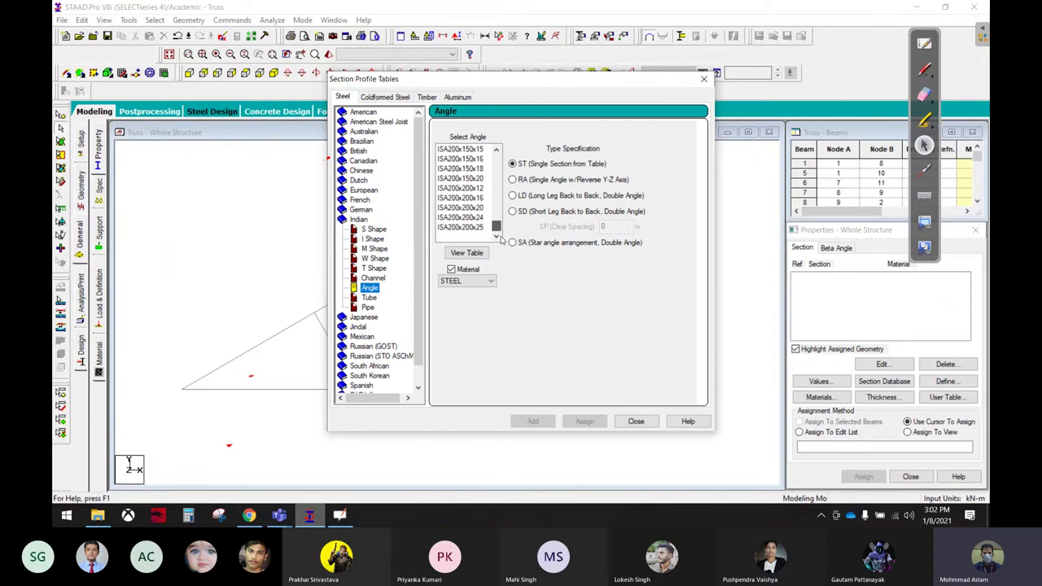
pyautogui.click(472, 208)
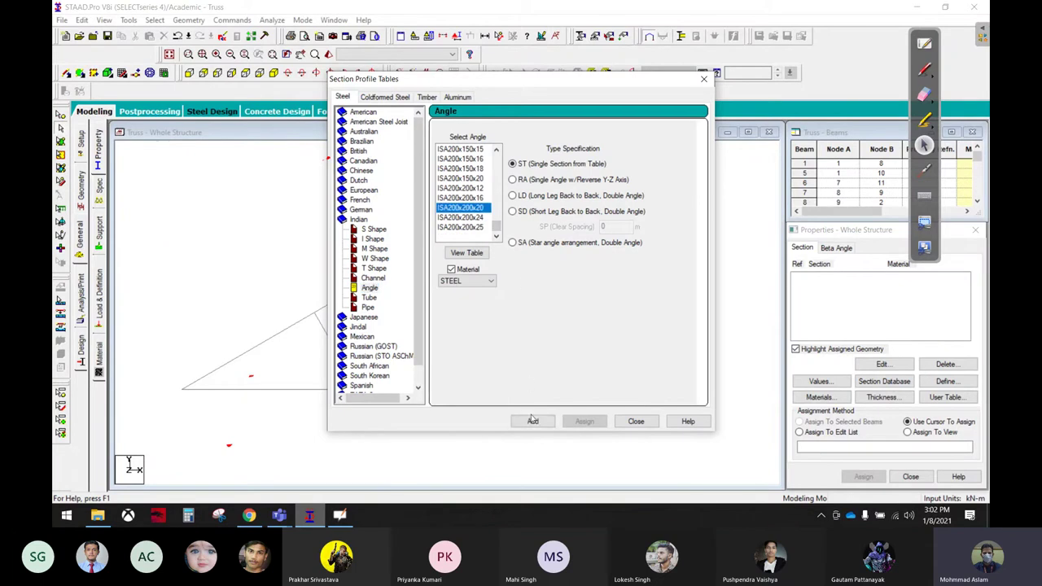
pyautogui.click(533, 420)
pyautogui.click(635, 421)
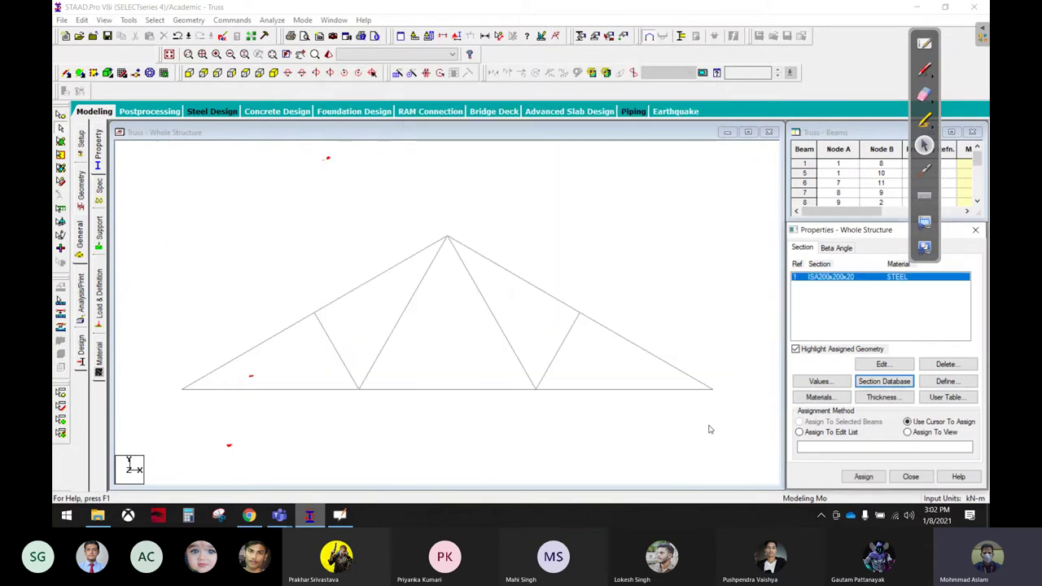
# Step: Assign ISA200x200x20 to every truss member in view and inspect the rendered truss
pyautogui.click(907, 432)
pyautogui.click(863, 477)
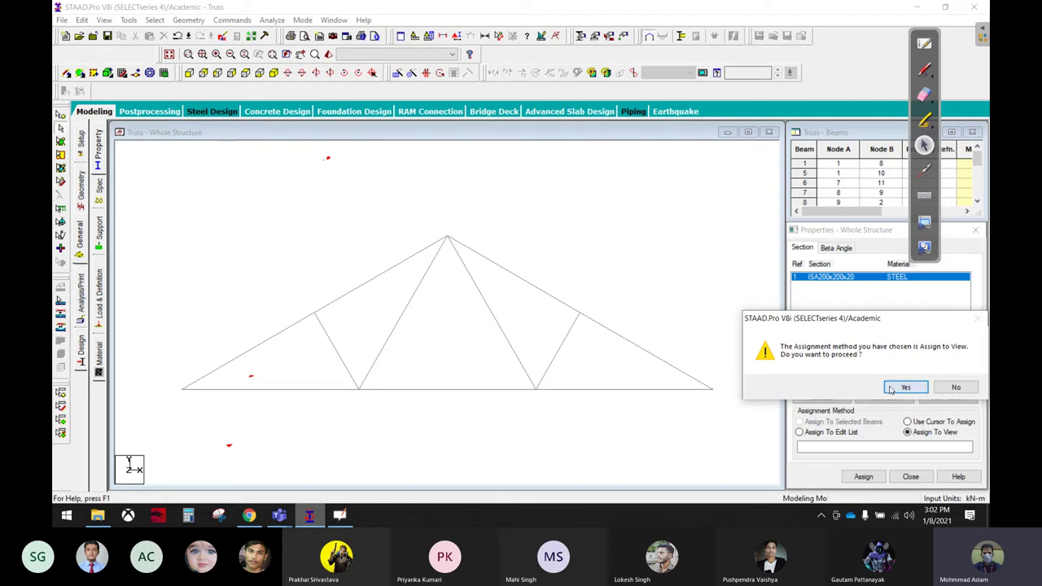
pyautogui.click(899, 388)
pyautogui.click(643, 401)
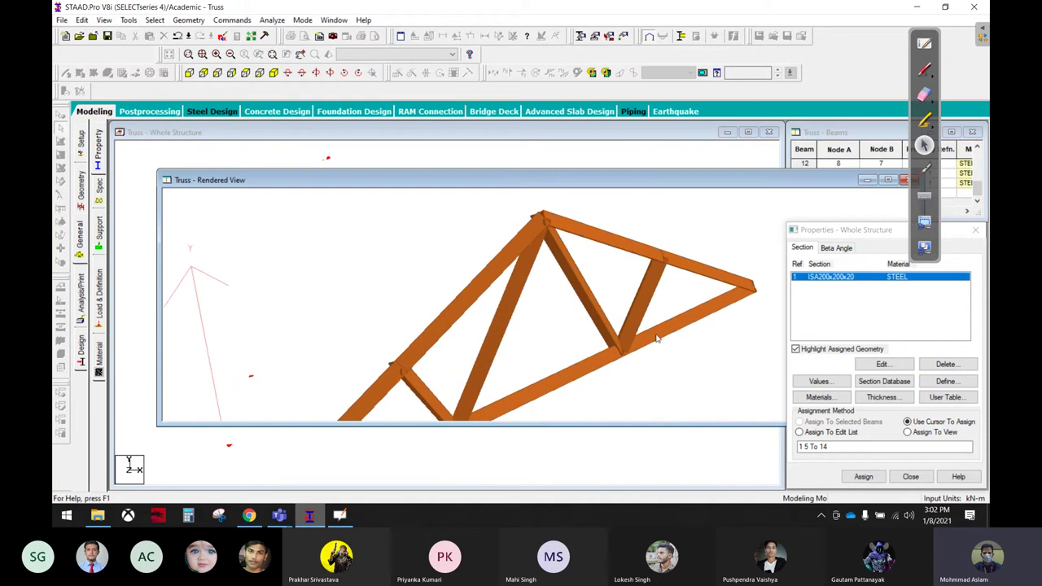
pyautogui.moveTo(666, 313)
pyautogui.mouseDown()
pyautogui.moveTo(478, 226)
pyautogui.moveTo(570, 270)
pyautogui.mouseUp()
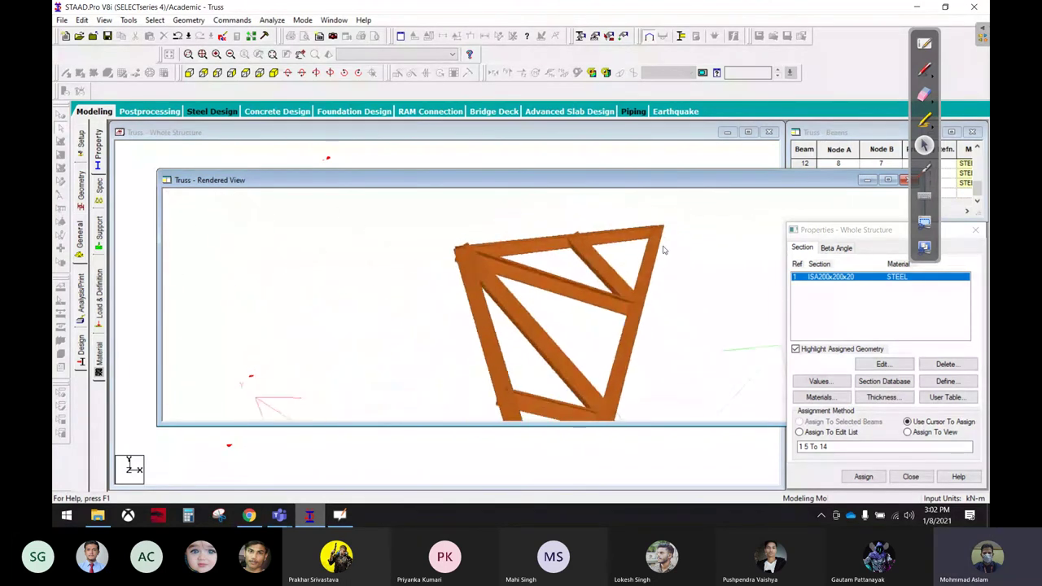
pyautogui.click(904, 180)
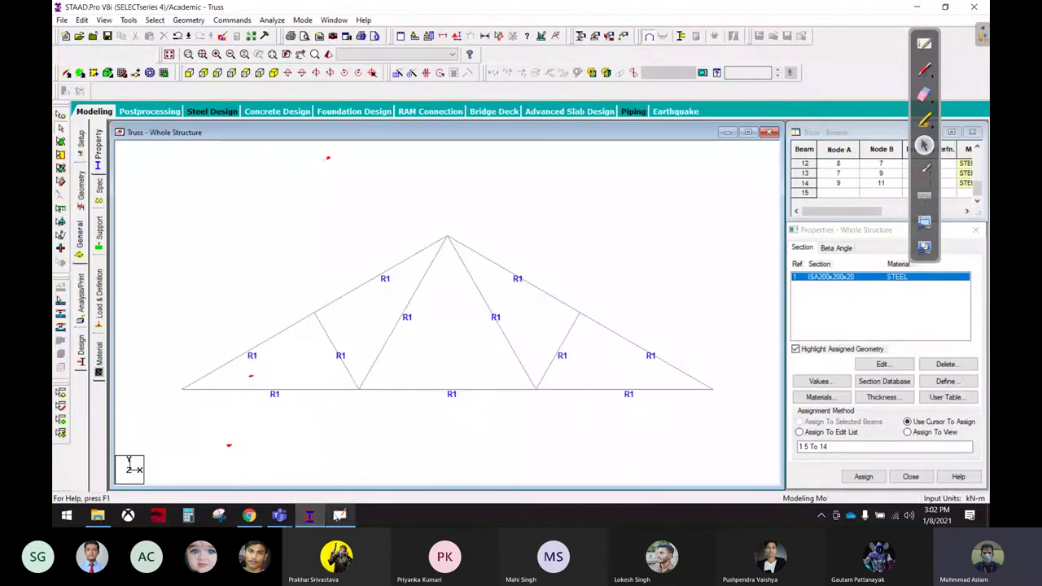
# Step: Check the truss problem in the Etabs workbook PDF, then return to STAAD.Pro
pyautogui.click(249, 515)
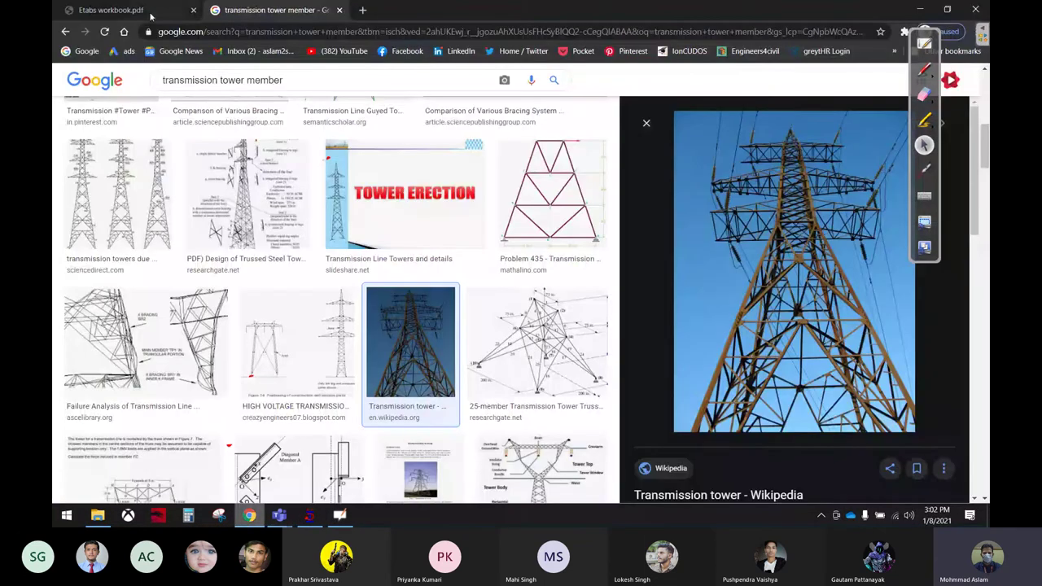
pyautogui.click(112, 9)
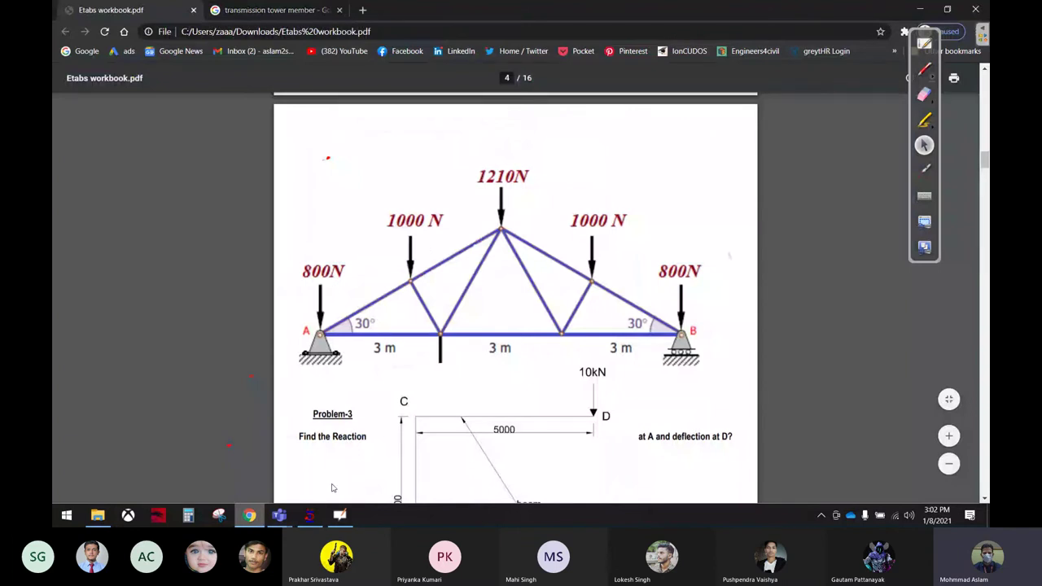
pyautogui.click(311, 515)
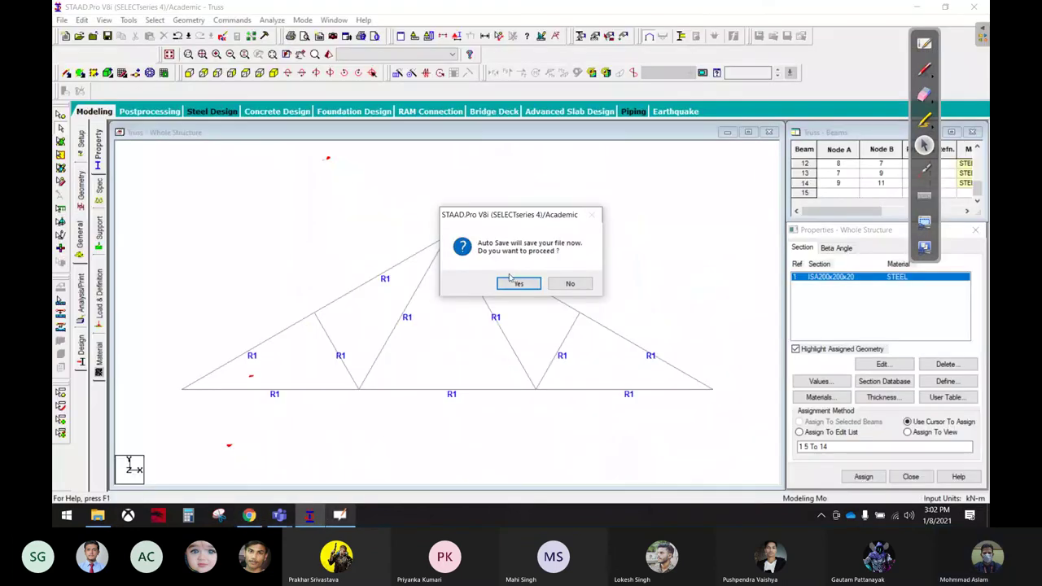
# Step: Accept the auto-save, then create a new load case titled 'Dead'
pyautogui.click(518, 280)
pyautogui.click(446, 272)
pyautogui.click(98, 297)
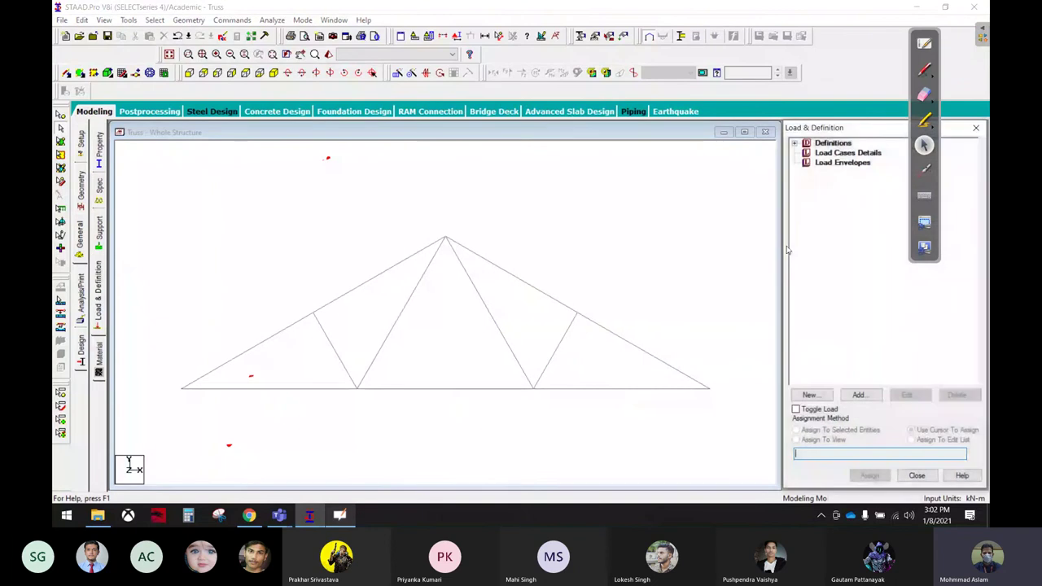
pyautogui.click(830, 143)
pyautogui.click(847, 153)
pyautogui.click(859, 395)
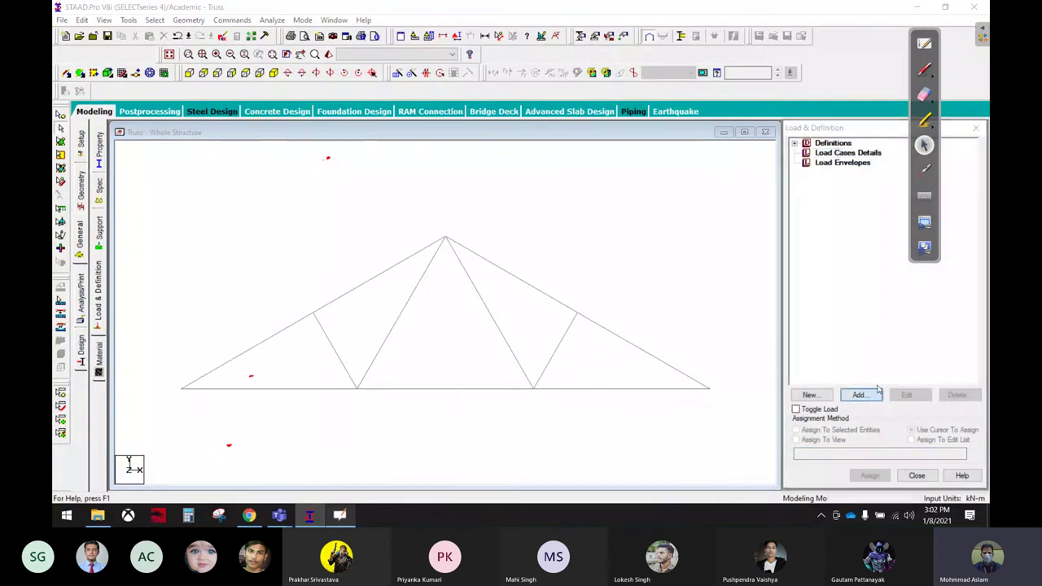
pyautogui.moveTo(461, 235); pyautogui.dragTo(413, 235)
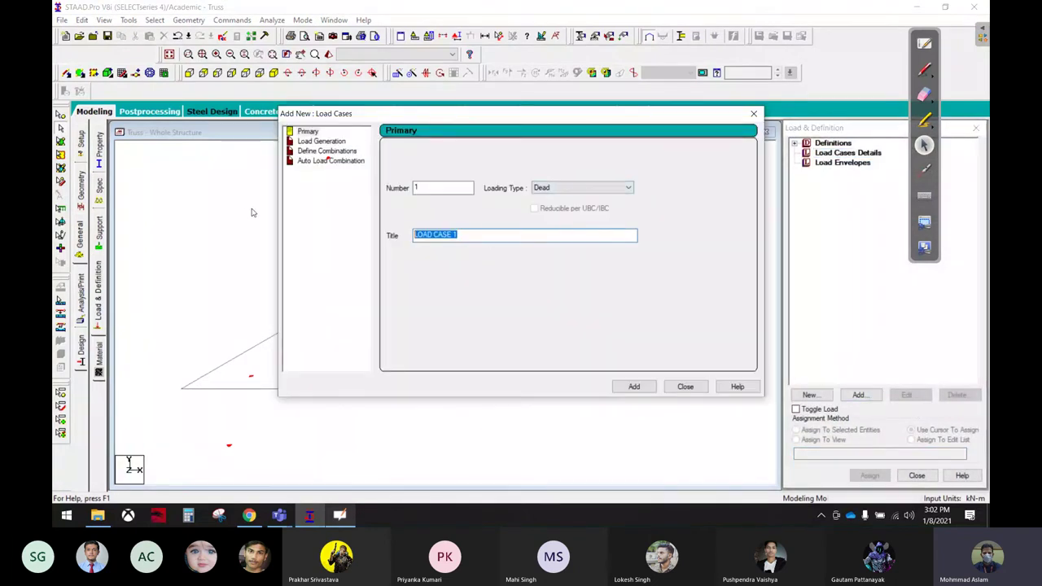
pyautogui.write('Dead')
pyautogui.click(634, 386)
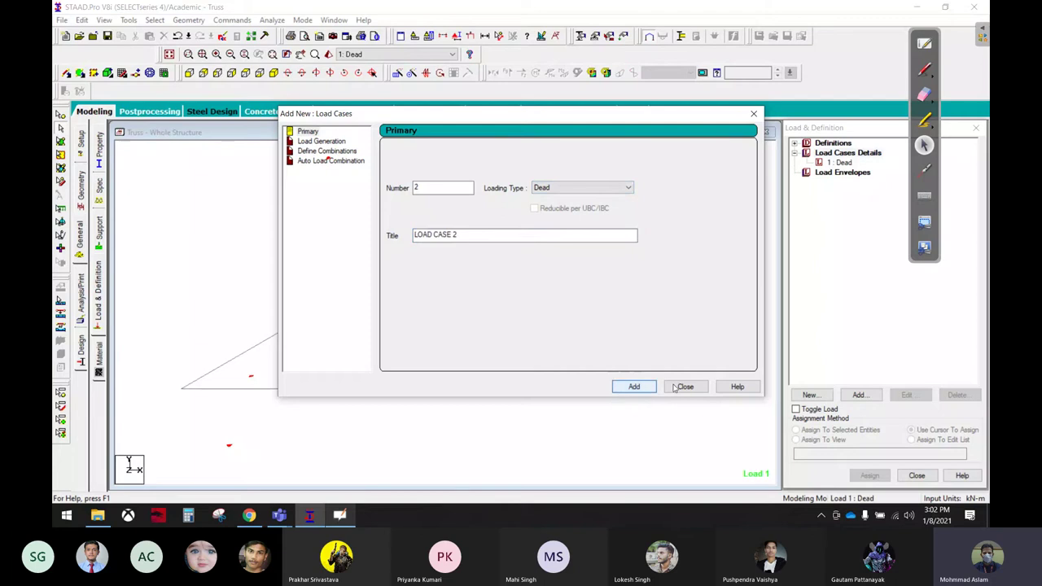
pyautogui.click(685, 387)
pyautogui.click(838, 162)
# Step: Add three nodal loads to Dead with Fy of -1, -1.12 and -0.8 kN
pyautogui.click(861, 395)
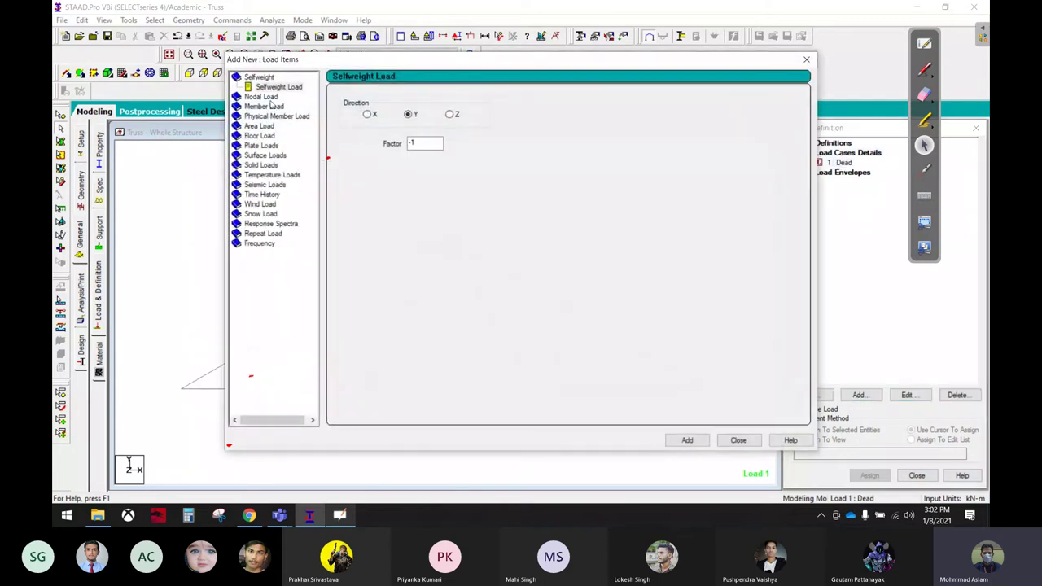
pyautogui.click(260, 97)
pyautogui.click(373, 160)
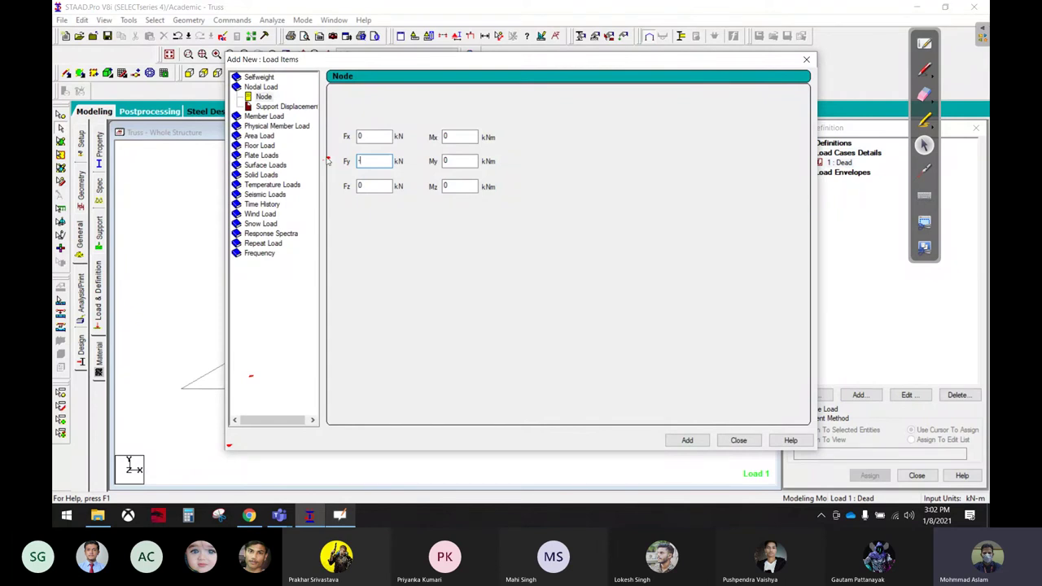
pyautogui.write('-1')
pyautogui.click(687, 440)
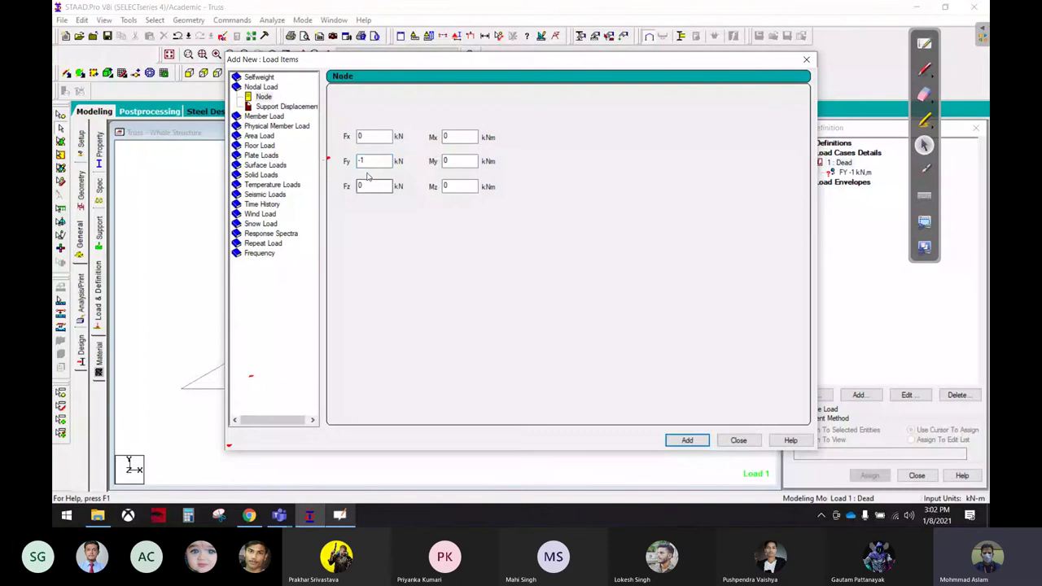
pyautogui.moveTo(375, 161); pyautogui.dragTo(347, 162)
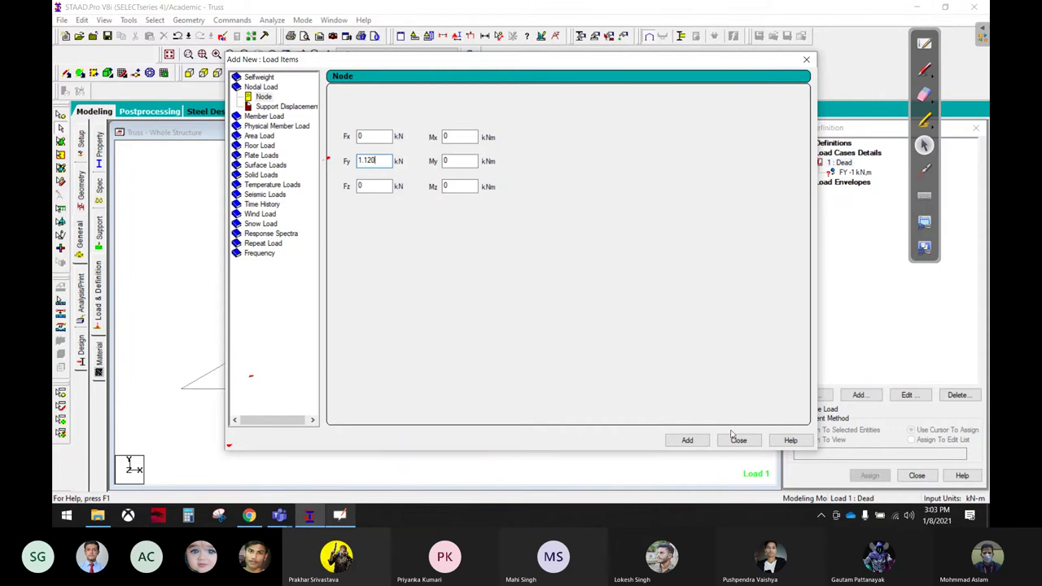
pyautogui.click(359, 160)
pyautogui.write('-')
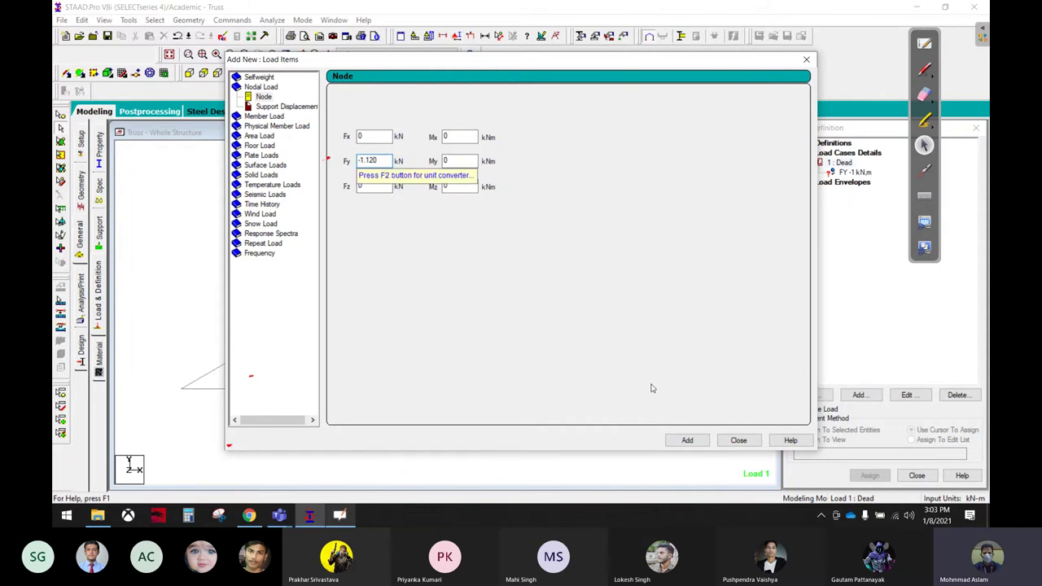
pyautogui.click(687, 440)
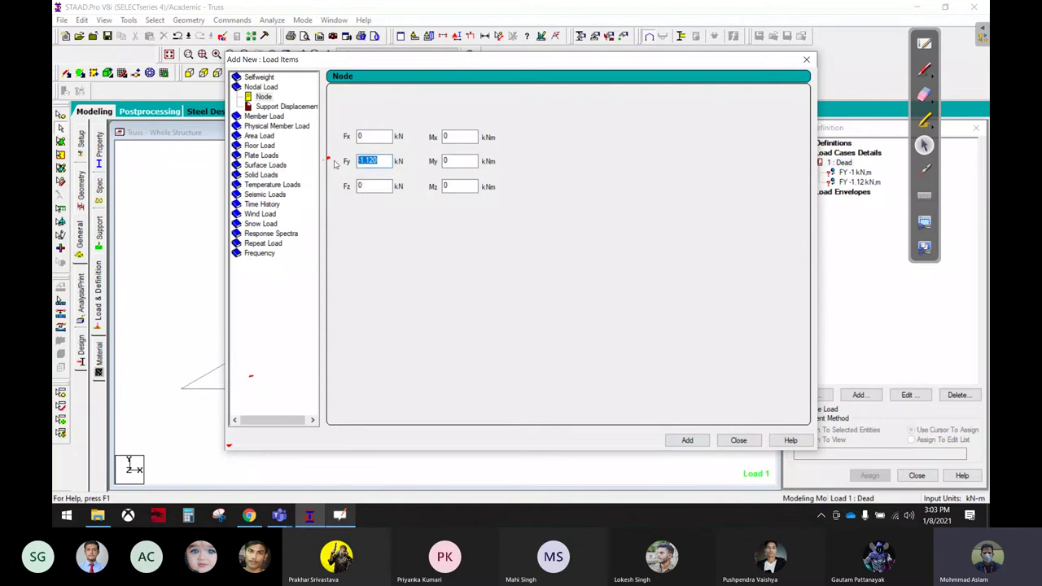
pyautogui.write('1')
pyautogui.click(685, 439)
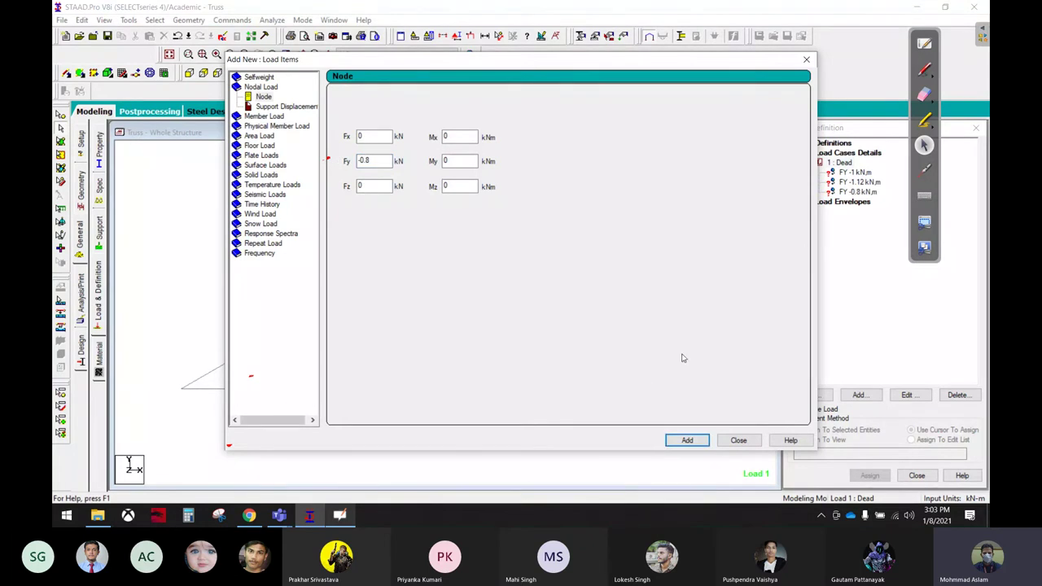
pyautogui.click(739, 440)
pyautogui.click(855, 173)
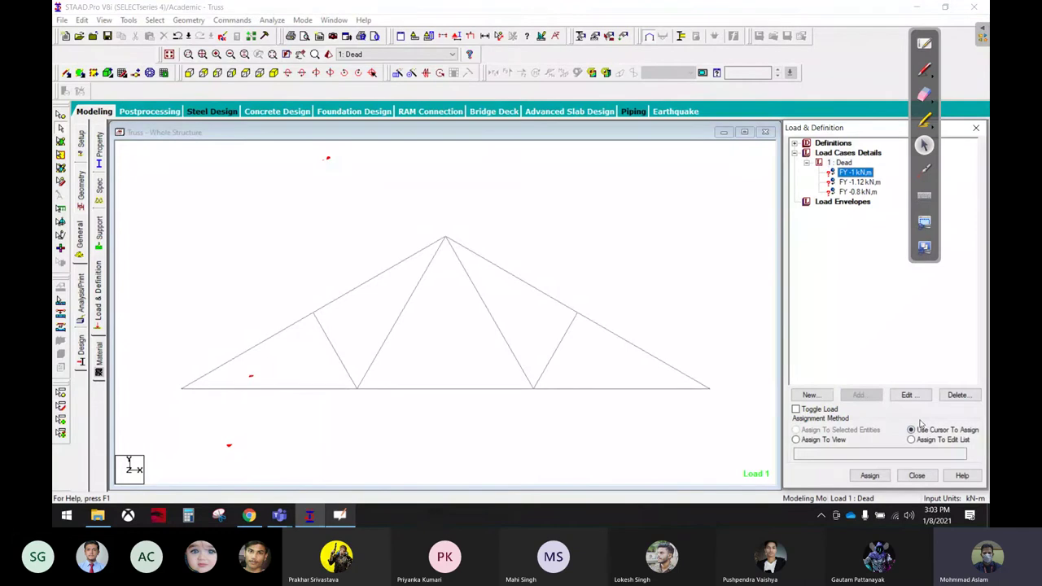
# Step: Assign 1 kN to the end joints, 1.12 kN to the top-chord joints, 0.8 kN at the apex
pyautogui.click(869, 475)
pyautogui.click(181, 386)
pyautogui.click(709, 387)
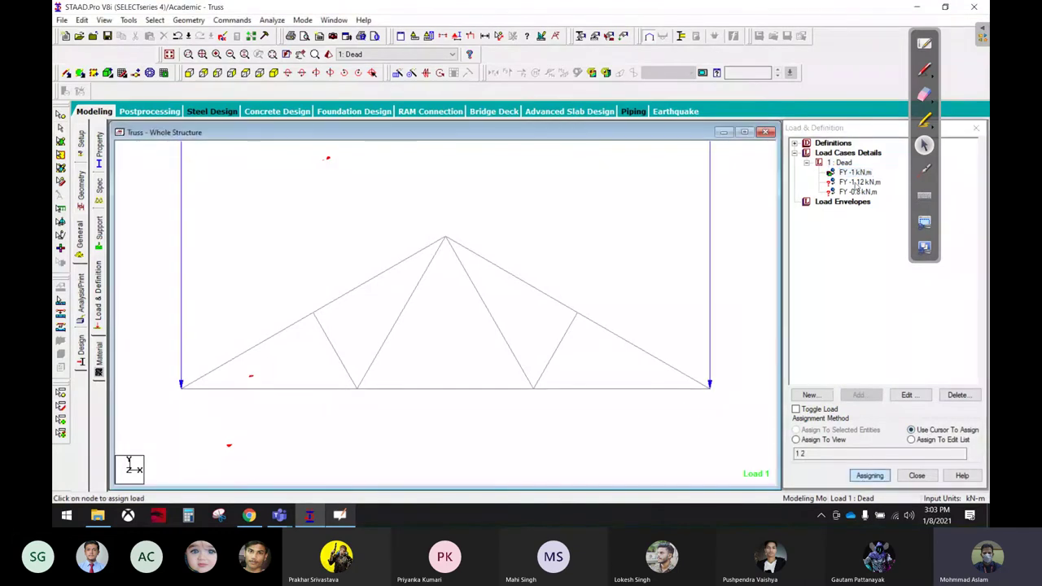
pyautogui.click(314, 309)
pyautogui.click(577, 310)
pyautogui.click(849, 183)
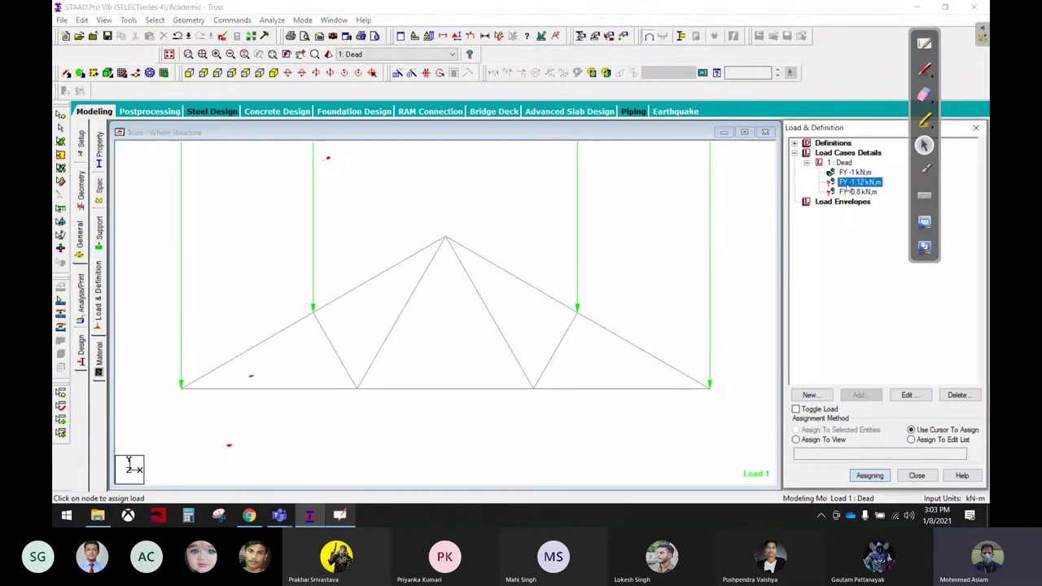
pyautogui.click(447, 239)
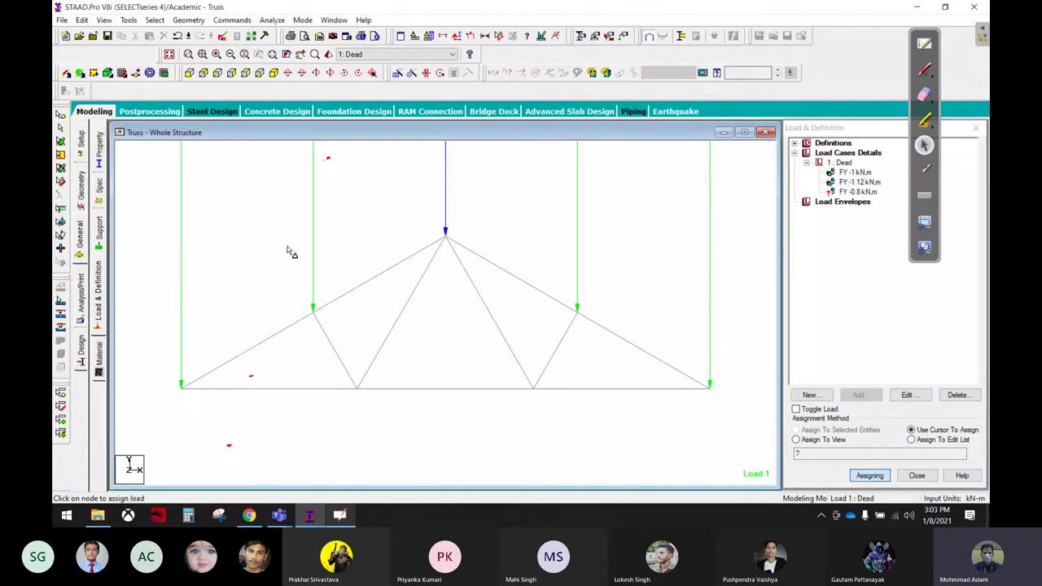
# Step: Jot red handwritten notes beside the truss, then erase them
pyautogui.click(924, 71)
pyautogui.moveTo(208, 202)
pyautogui.mouseDown()
pyautogui.moveTo(206, 230)
pyautogui.moveTo(291, 209)
pyautogui.mouseUp()
pyautogui.moveTo(253, 197); pyautogui.dragTo(278, 192)
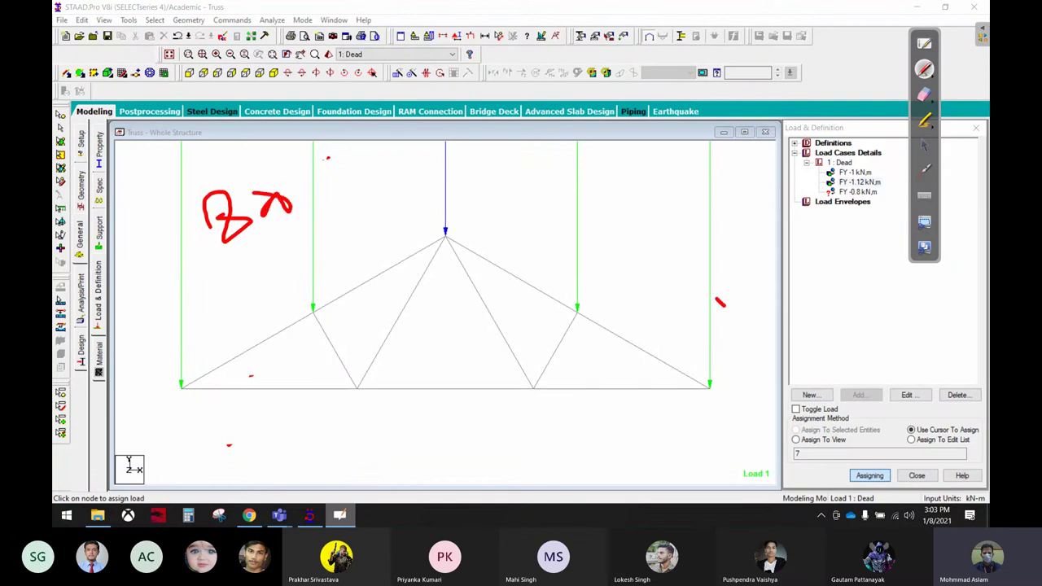
pyautogui.moveTo(721, 303)
pyautogui.mouseDown()
pyautogui.moveTo(698, 291)
pyautogui.moveTo(744, 274)
pyautogui.moveTo(754, 301)
pyautogui.mouseUp()
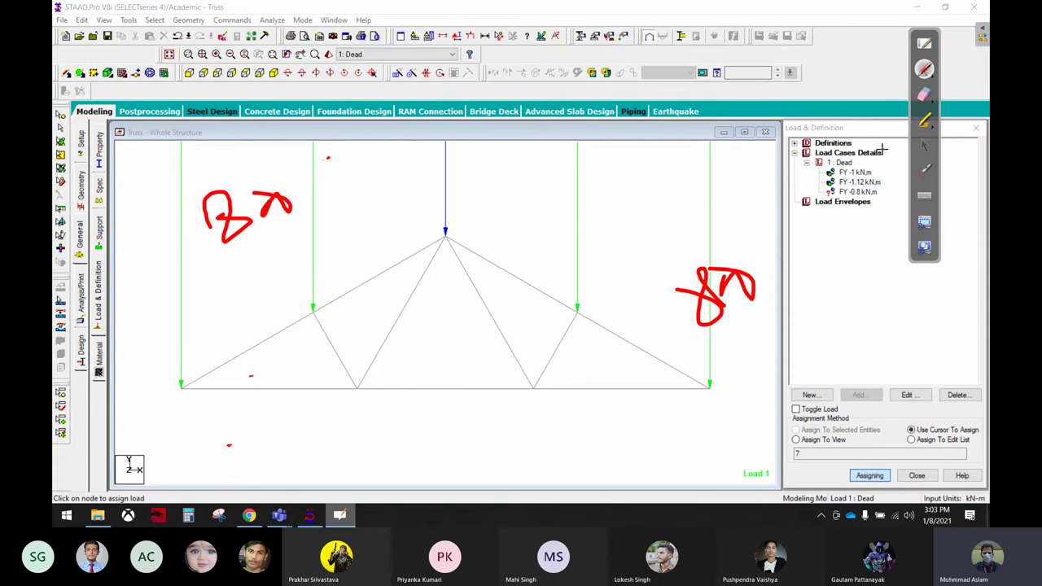
pyautogui.click(923, 94)
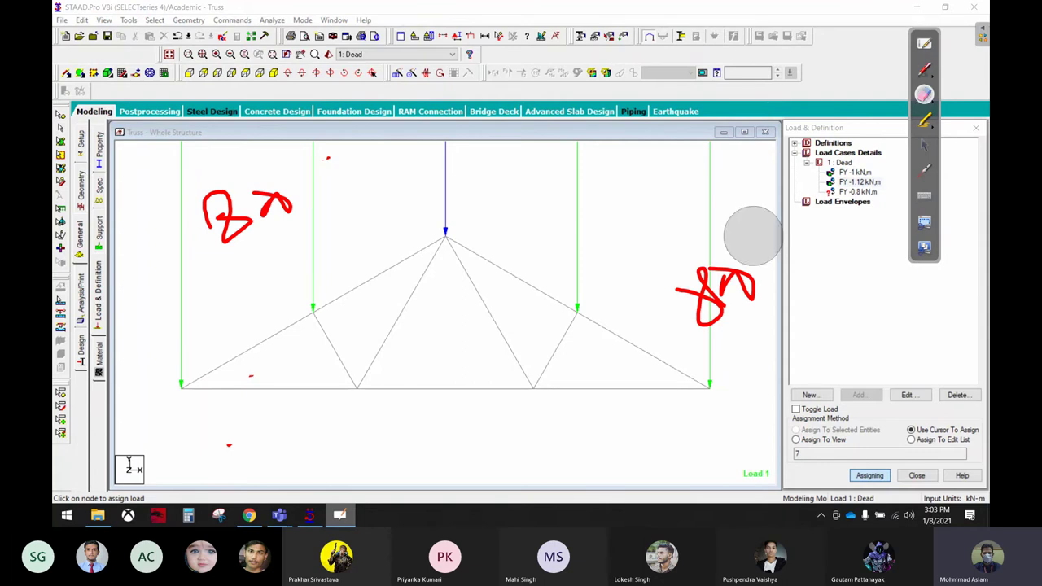
pyautogui.moveTo(752, 236); pyautogui.dragTo(295, 193)
pyautogui.click(924, 144)
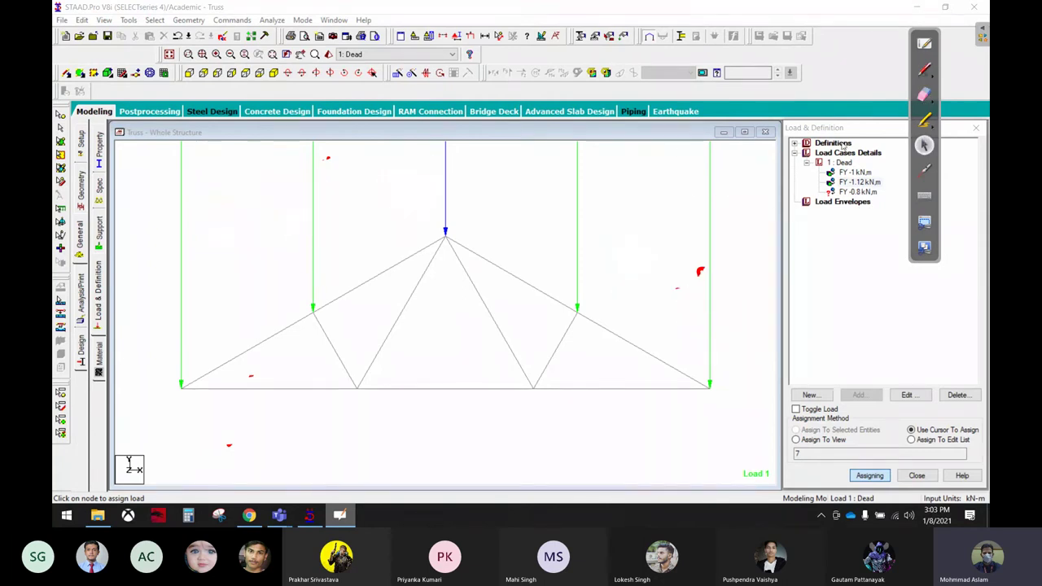
# Step: Reapply the 1 kN load to both end joints and the bottom joint left of centre
pyautogui.click(847, 172)
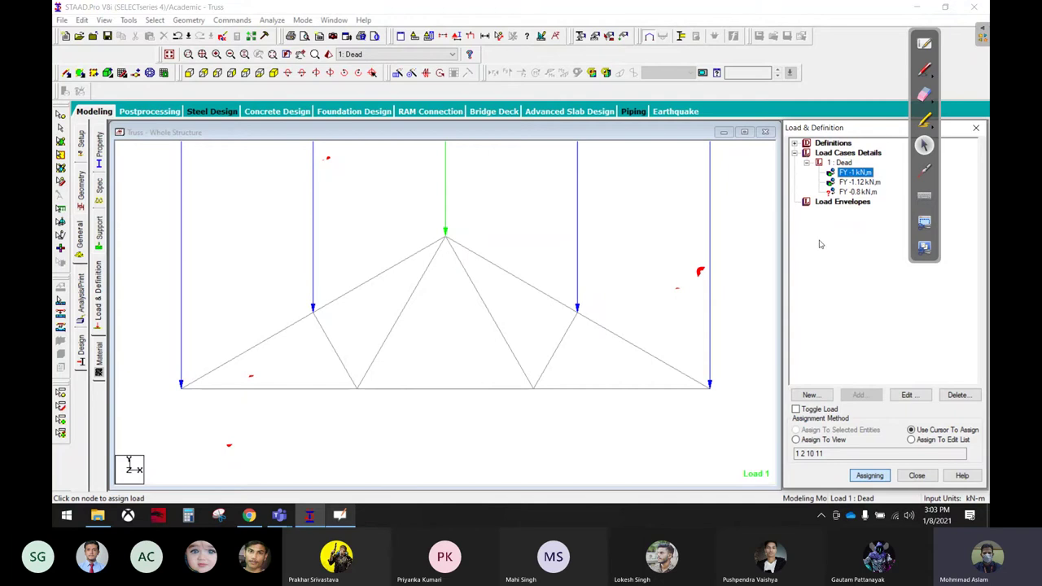
pyautogui.click(795, 409)
pyautogui.click(183, 389)
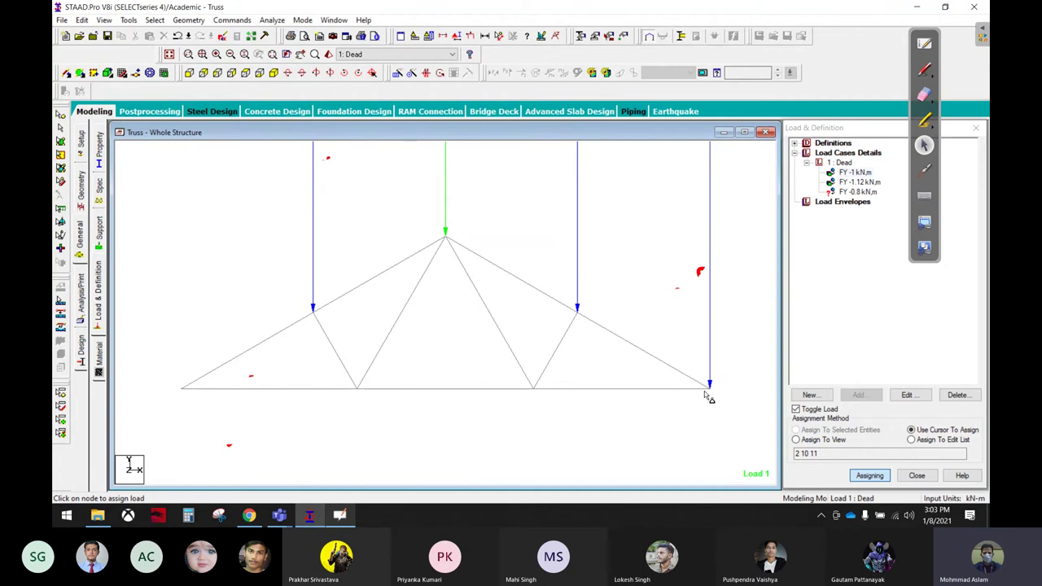
pyautogui.click(708, 396)
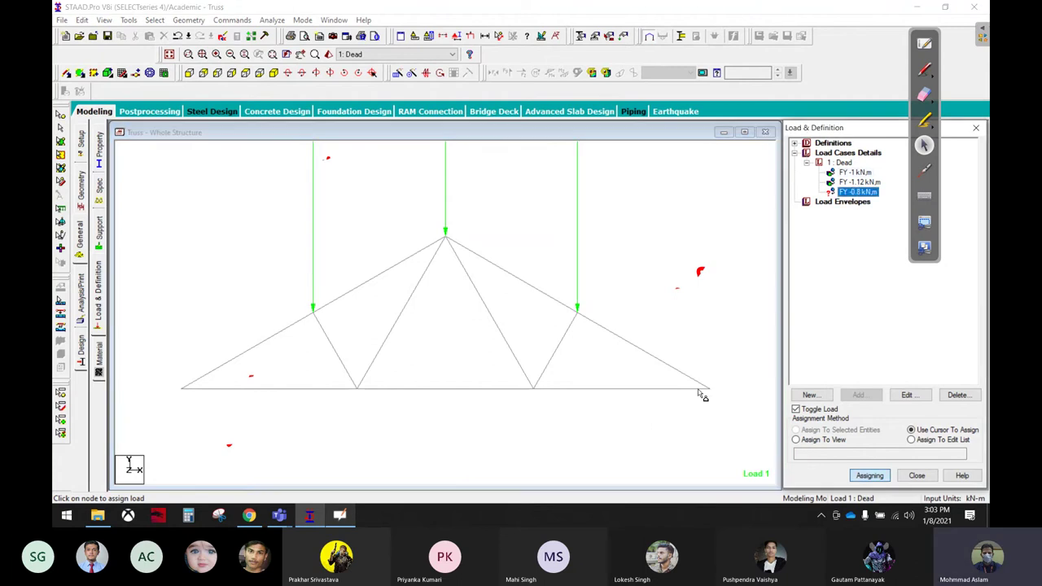
pyautogui.click(709, 389)
pyautogui.click(182, 388)
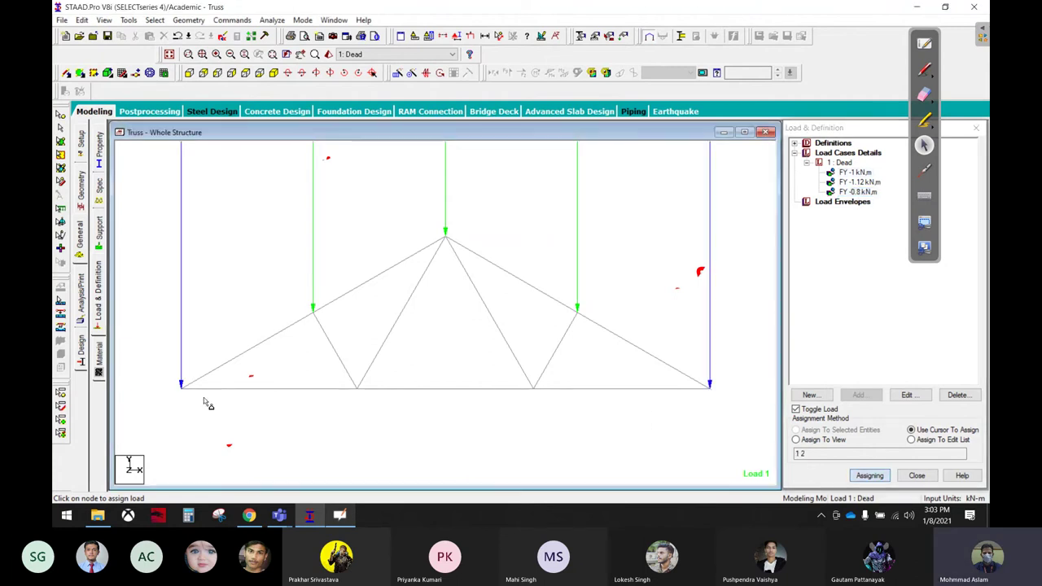
pyautogui.click(358, 391)
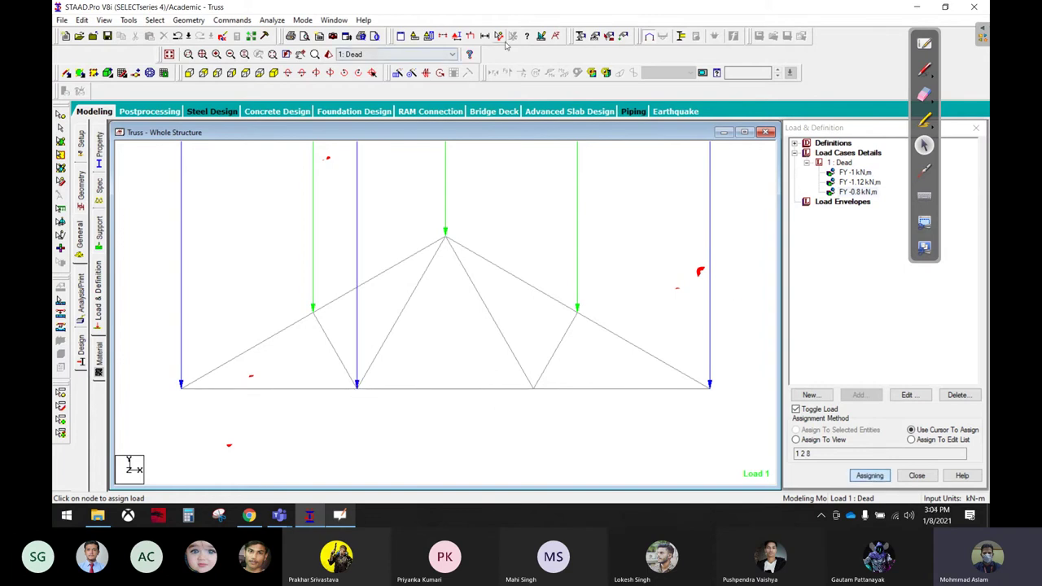
# Step: Shorten the point-force load arrows in Diagrams > Scales, then move on to defining supports
pyautogui.click(505, 36)
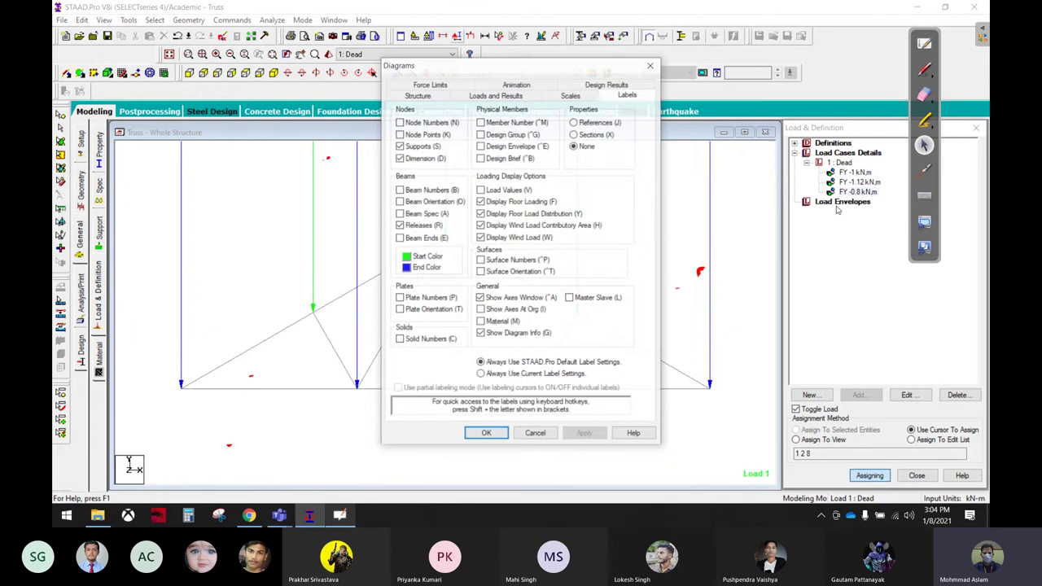
pyautogui.click(570, 95)
pyautogui.moveTo(591, 68); pyautogui.dragTo(857, 81)
pyautogui.click(854, 130)
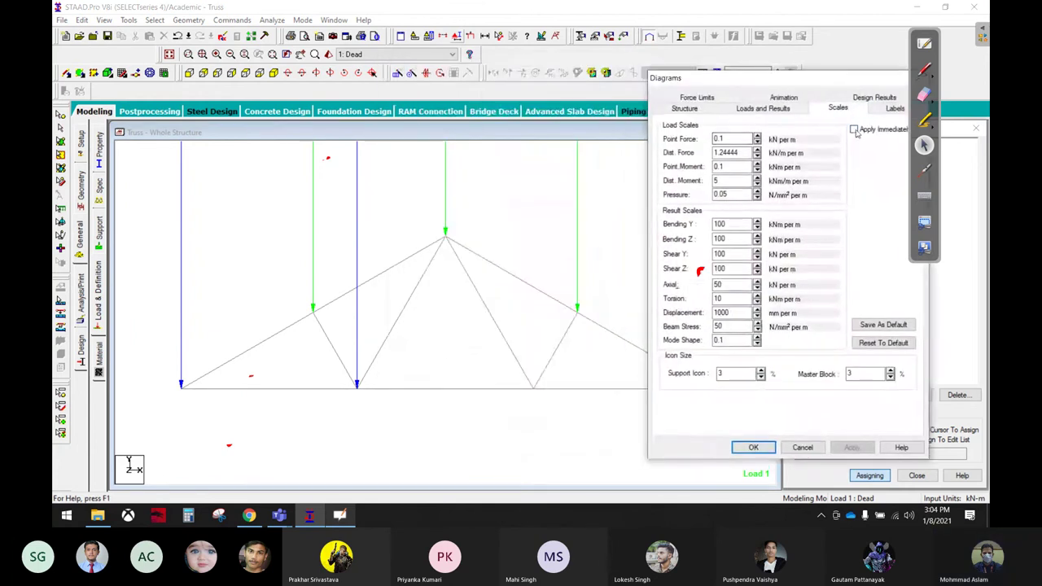
pyautogui.click(757, 136)
pyautogui.click(757, 138)
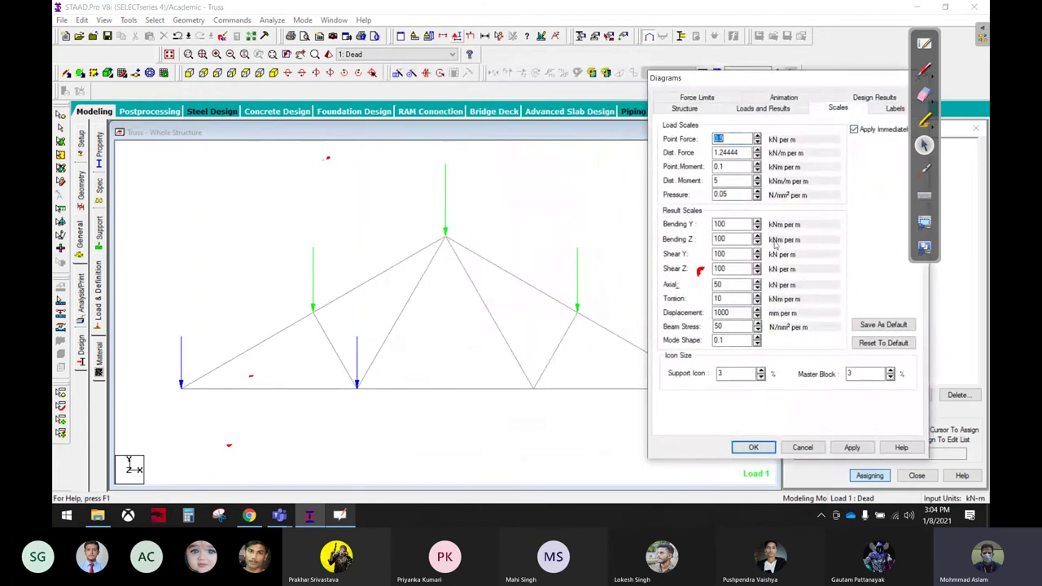
pyautogui.click(747, 447)
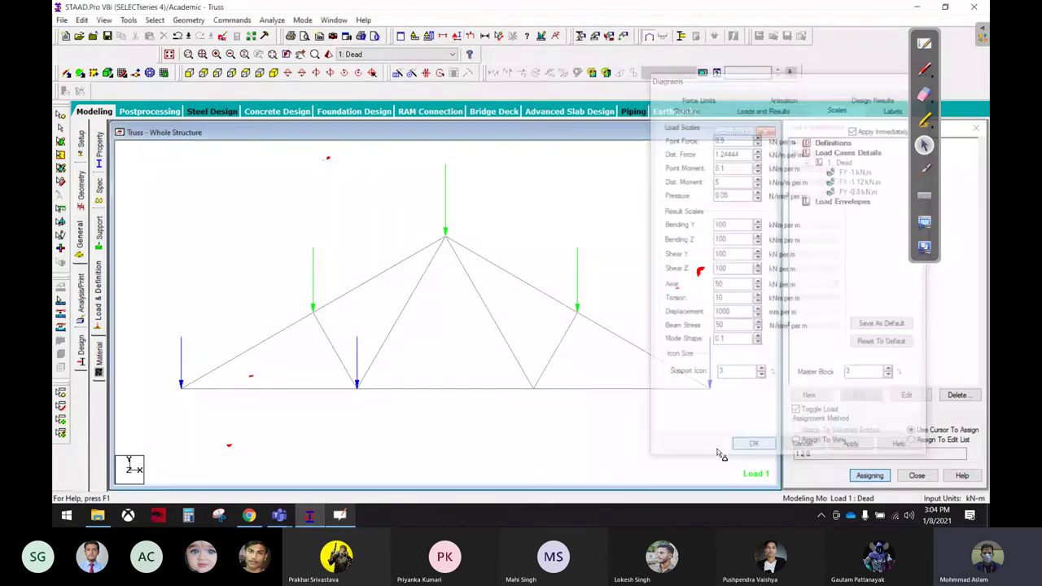
pyautogui.click(100, 241)
# Step: Create a pinned support and a fixed-but support releasing FX, FZ, MX, MY and MZ
pyautogui.click(896, 387)
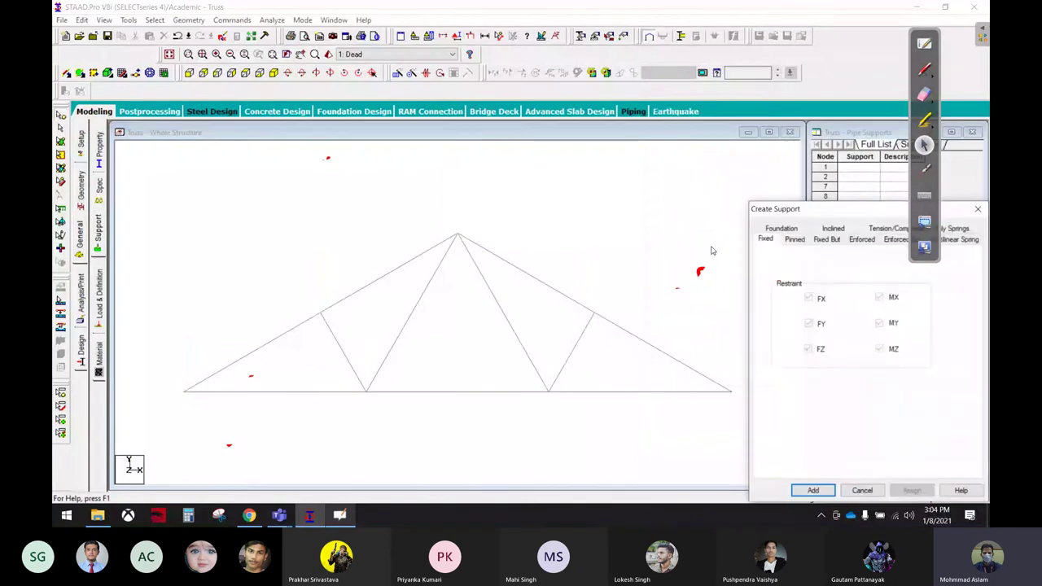
pyautogui.click(794, 239)
pyautogui.click(813, 490)
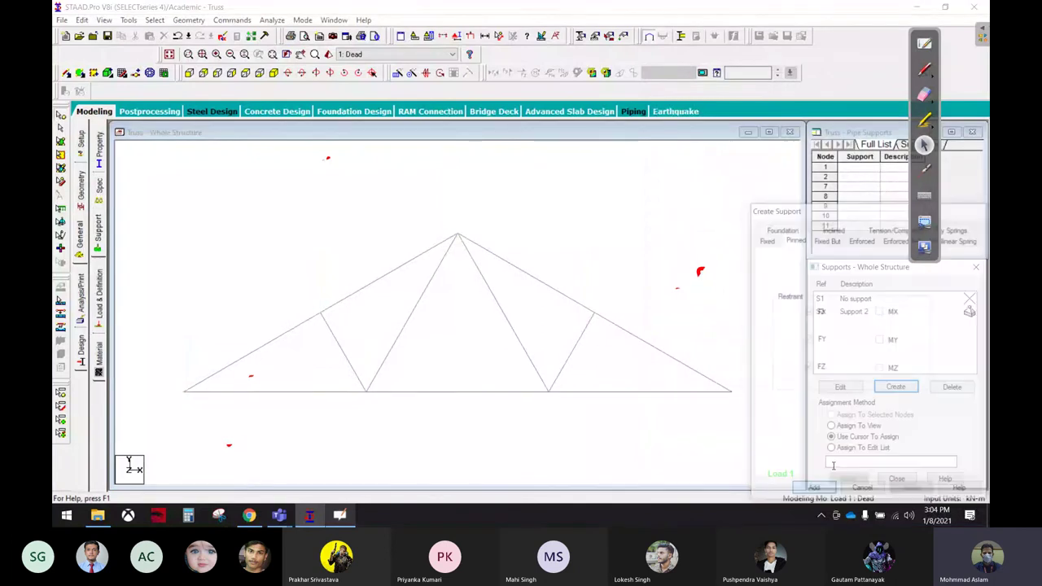
pyautogui.click(895, 387)
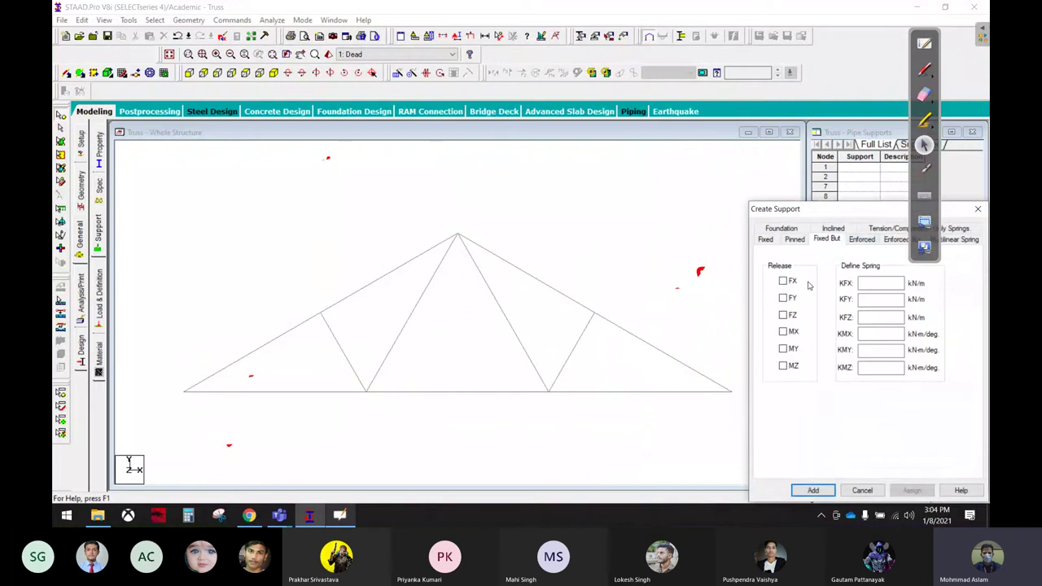
pyautogui.click(786, 281)
pyautogui.click(784, 315)
pyautogui.click(785, 331)
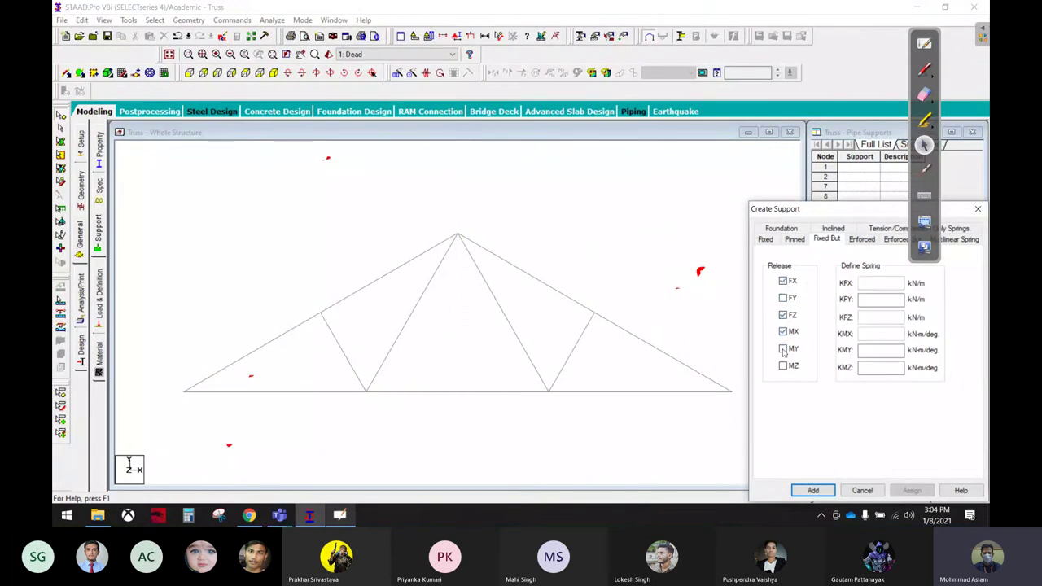
pyautogui.click(784, 349)
pyautogui.click(786, 366)
pyautogui.click(813, 490)
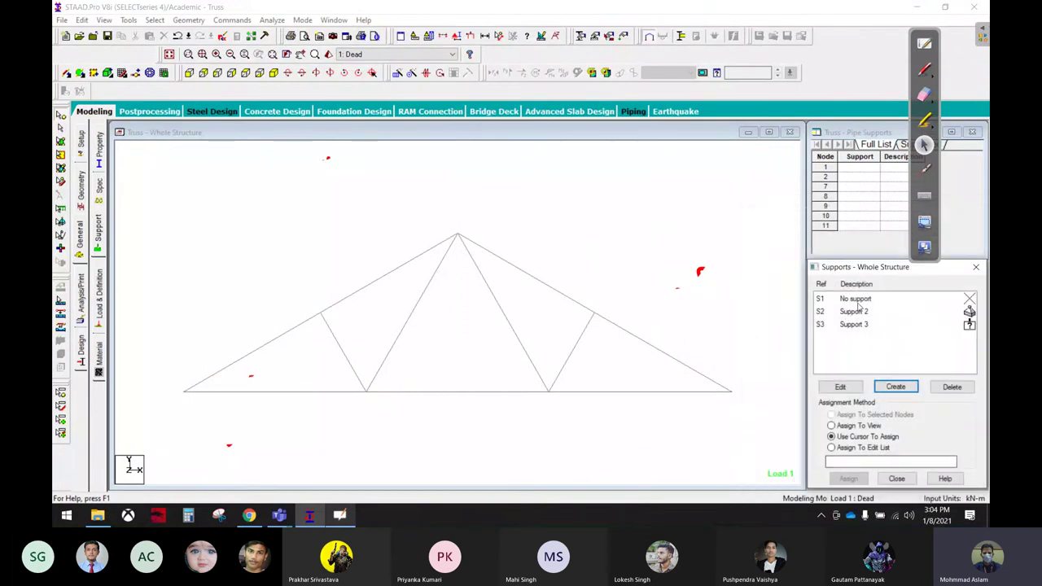
# Step: Assign Support 2 to the truss's left end joint and Support 3 to the right end joint
pyautogui.click(858, 314)
pyautogui.click(184, 391)
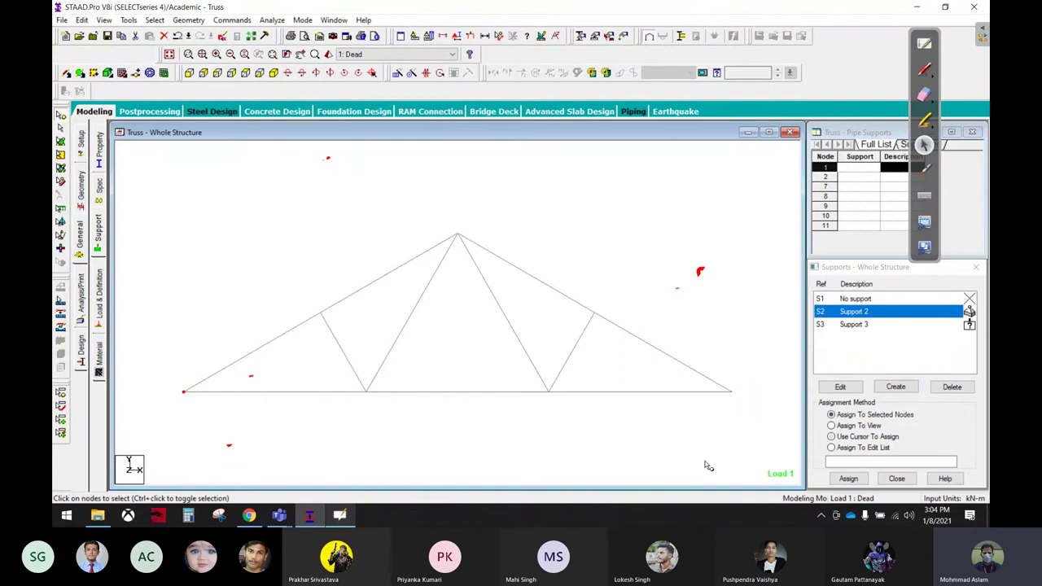
pyautogui.click(848, 479)
pyautogui.click(890, 406)
pyautogui.click(853, 324)
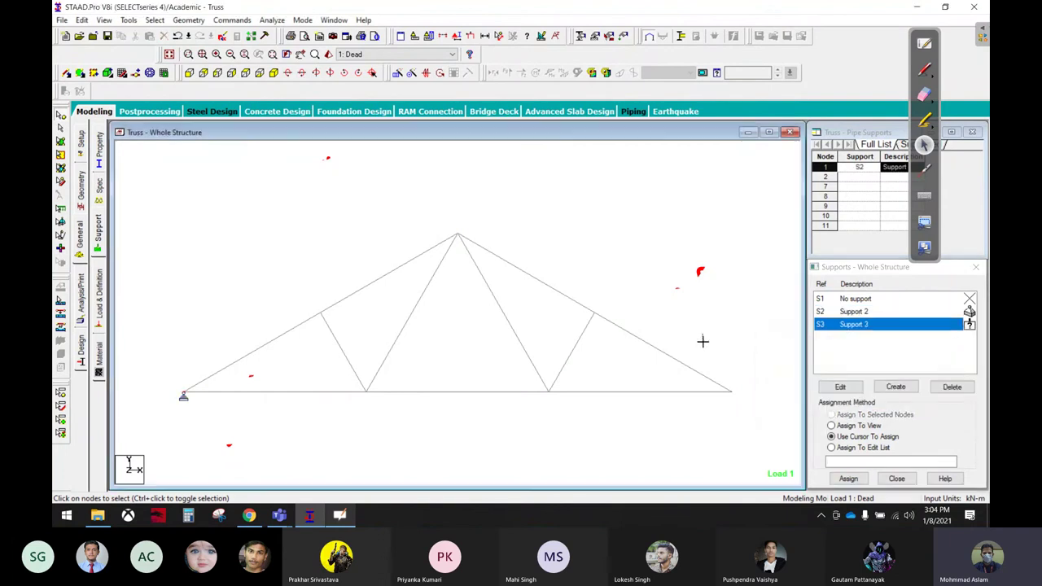
pyautogui.click(730, 391)
pyautogui.click(848, 478)
pyautogui.click(893, 406)
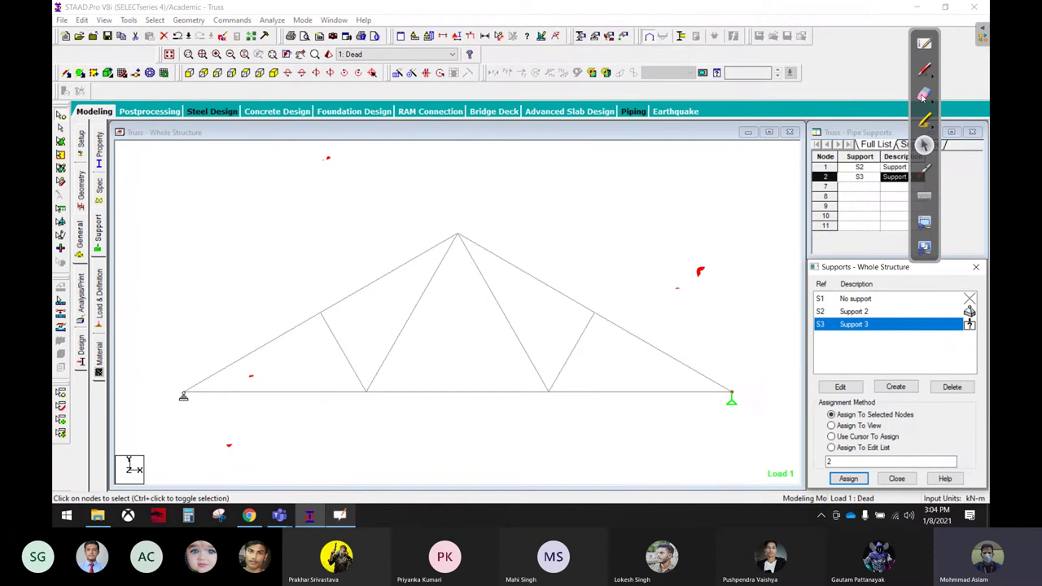
# Step: Erase the leftover red ink marks on the drawing and open the member specifications page
pyautogui.moveTo(699, 270); pyautogui.dragTo(674, 284)
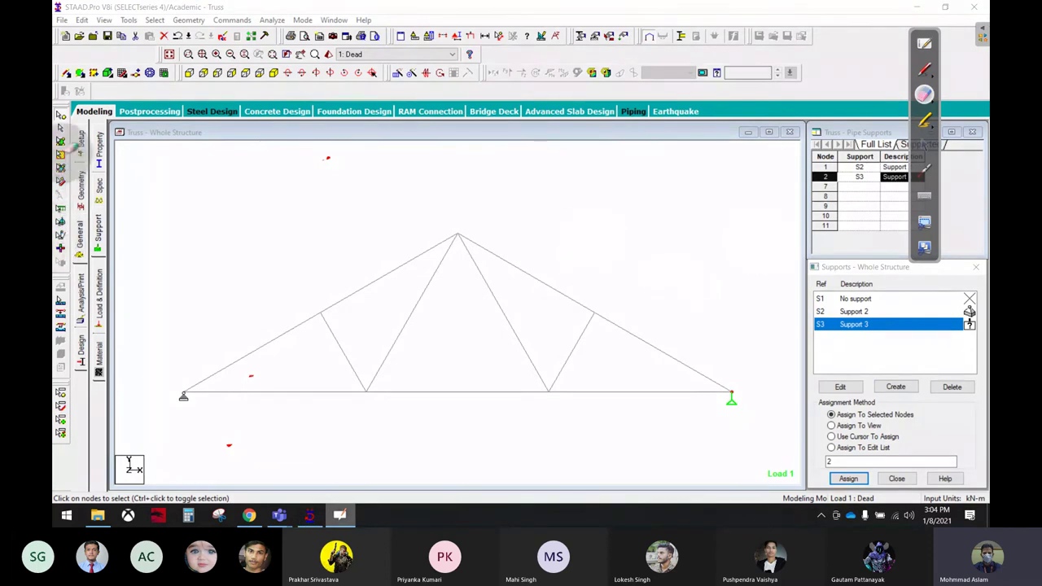
pyautogui.click(923, 145)
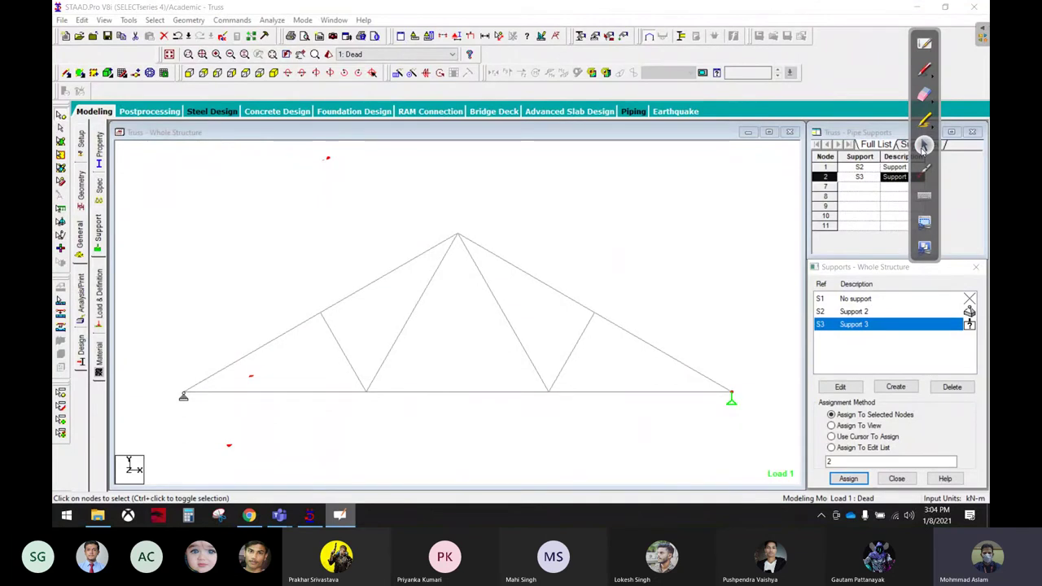
pyautogui.click(923, 94)
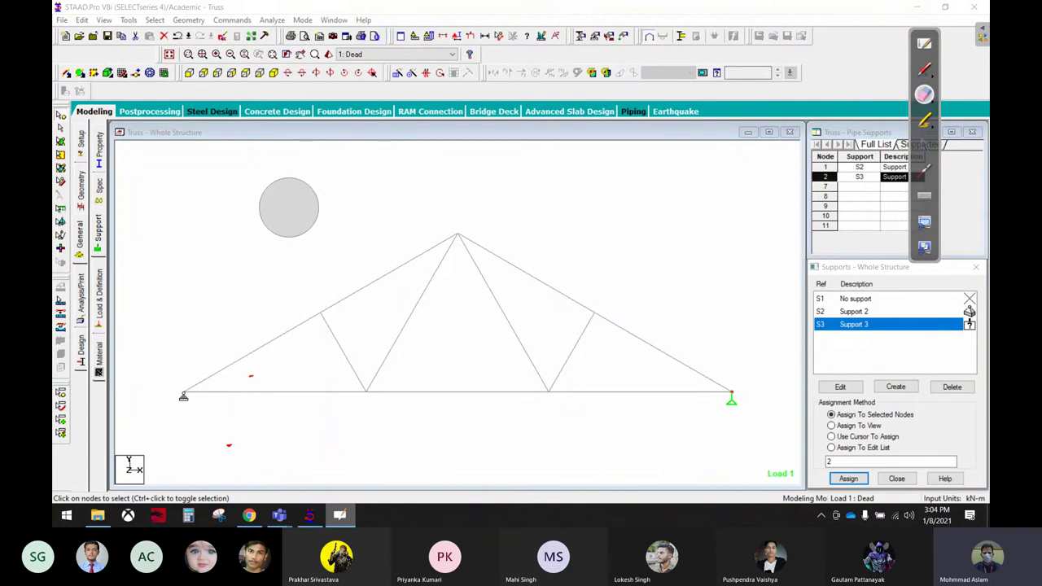
pyautogui.moveTo(375, 170); pyautogui.dragTo(289, 413)
pyautogui.click(923, 144)
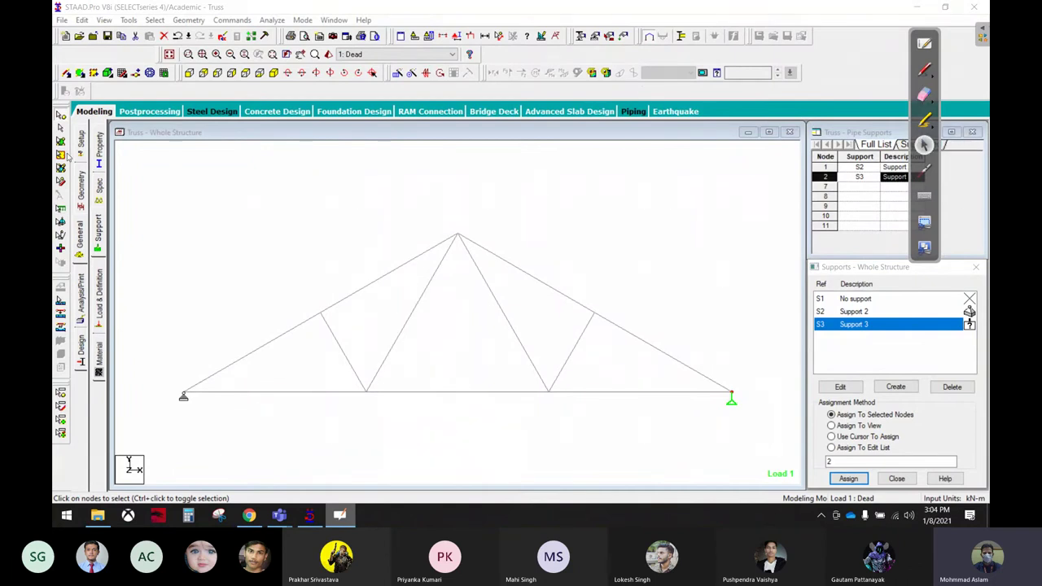
pyautogui.click(98, 184)
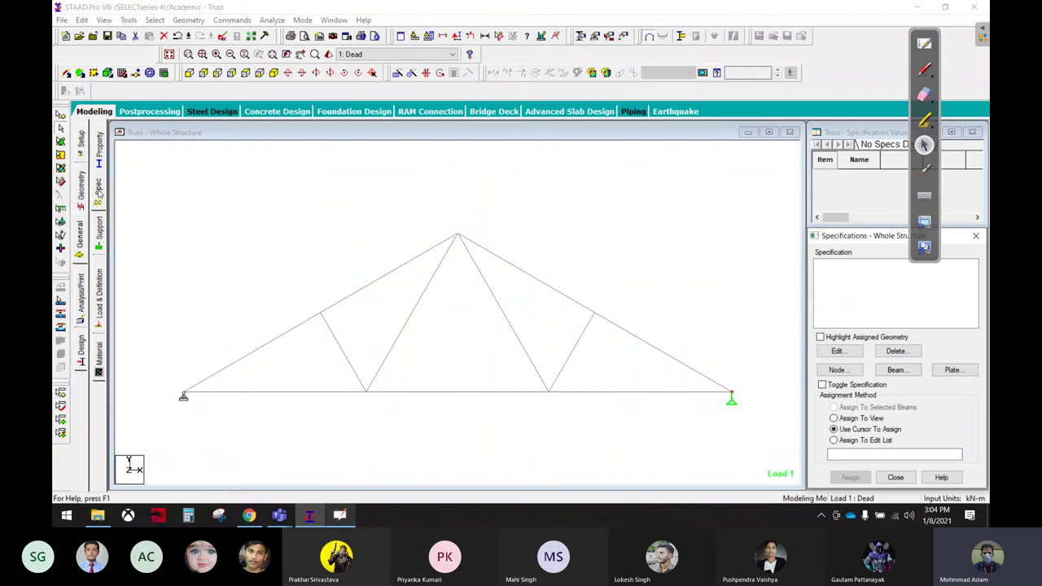
# Step: Add a MEMBER TRUSS specification and assign it to all members 1 5 To 14 in view
pyautogui.click(894, 369)
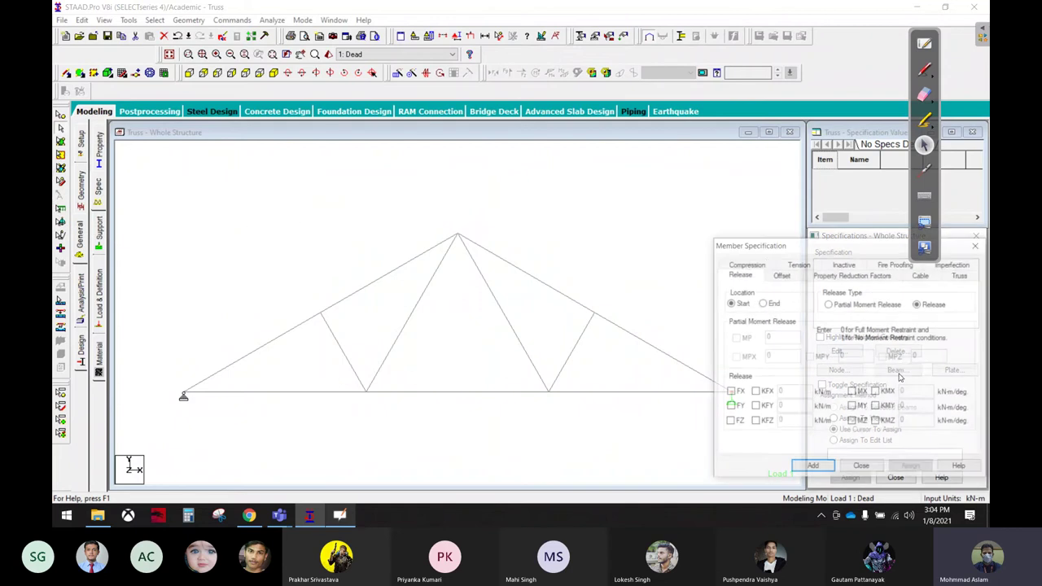
pyautogui.click(963, 276)
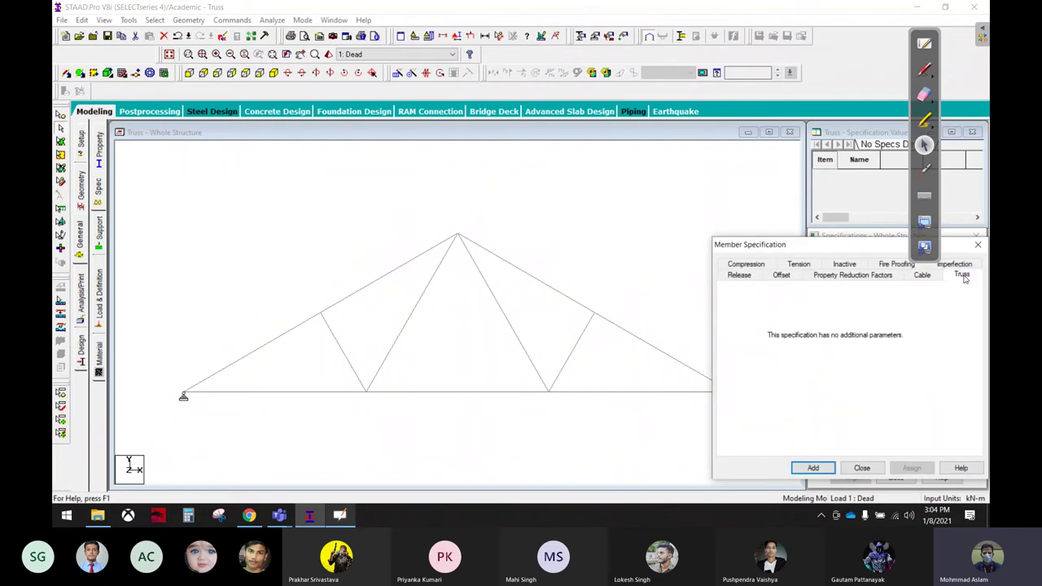
pyautogui.click(818, 467)
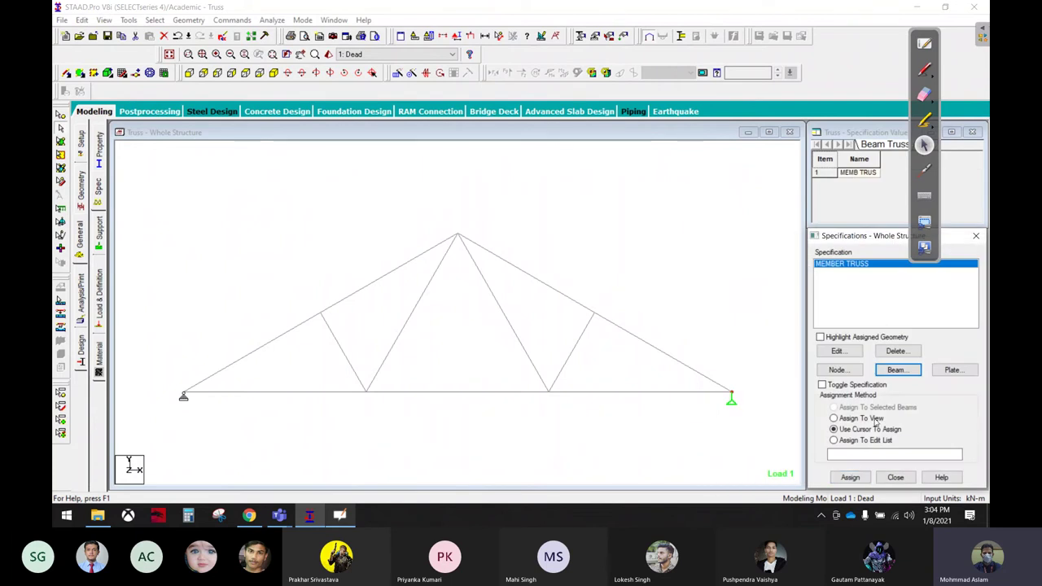
pyautogui.click(863, 418)
pyautogui.click(850, 477)
pyautogui.click(889, 389)
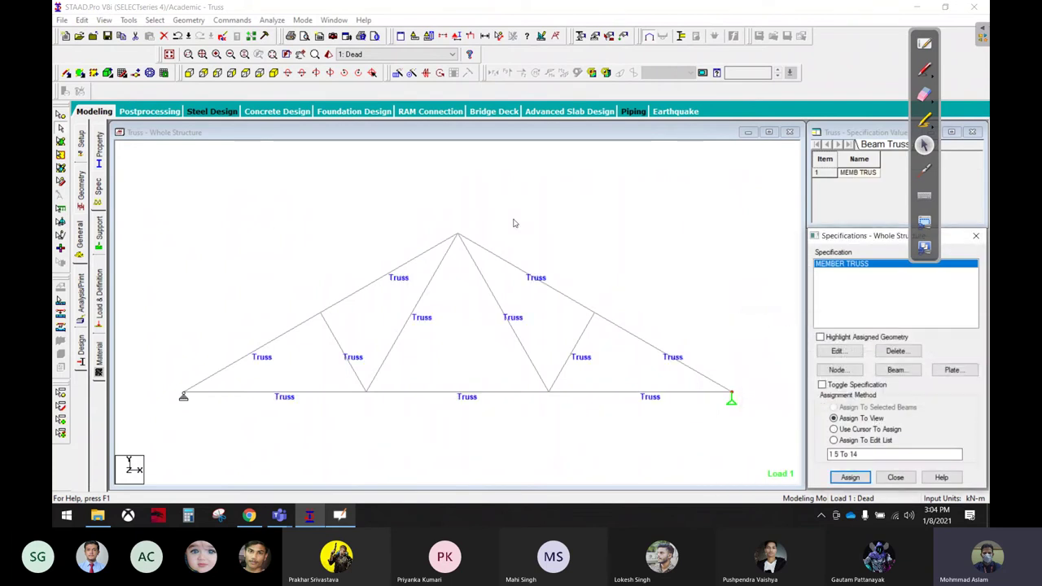
pyautogui.click(80, 300)
# Step: Add a PERFORM ANALYSIS PRINT ALL command, save the model and run the analysis
pyautogui.click(461, 290)
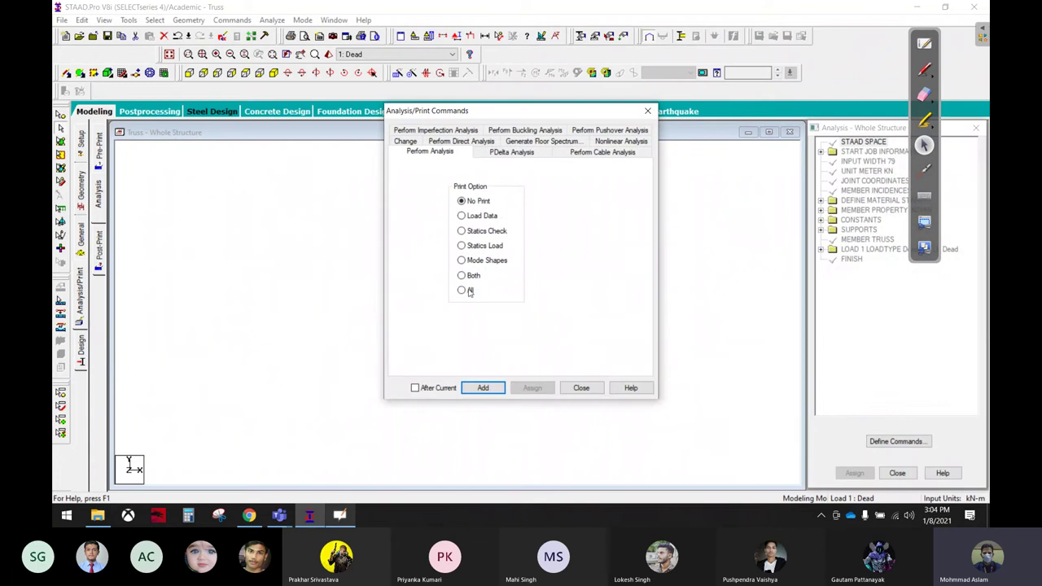
pyautogui.click(483, 388)
pyautogui.click(567, 389)
pyautogui.click(272, 19)
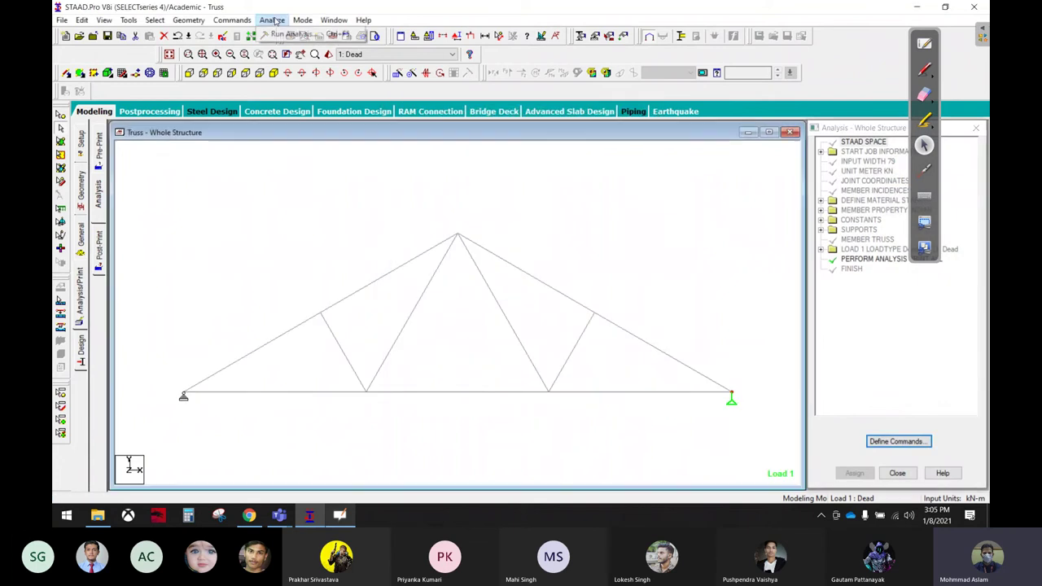
pyautogui.click(309, 33)
pyautogui.click(445, 274)
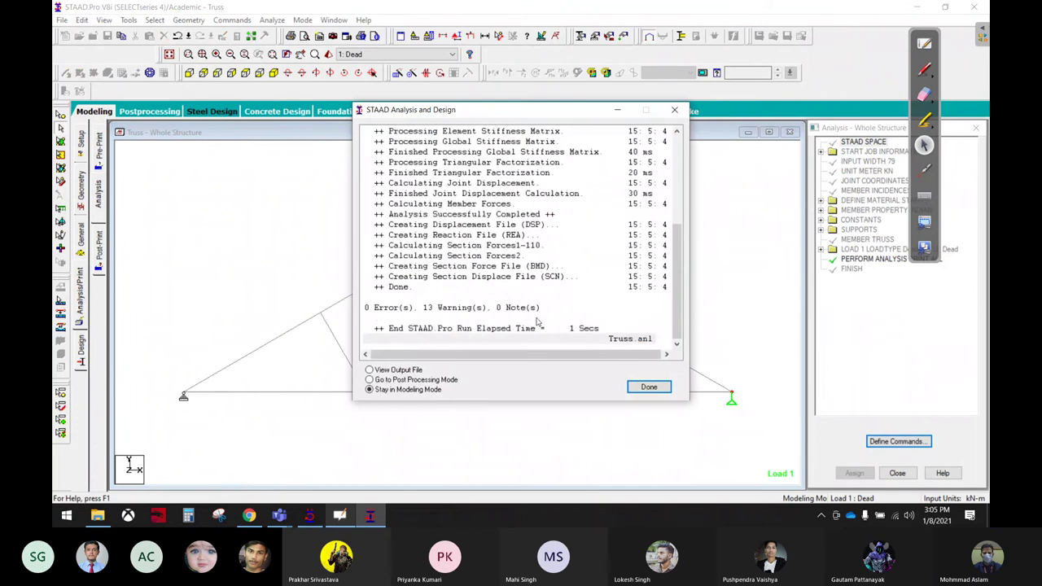
pyautogui.click(649, 386)
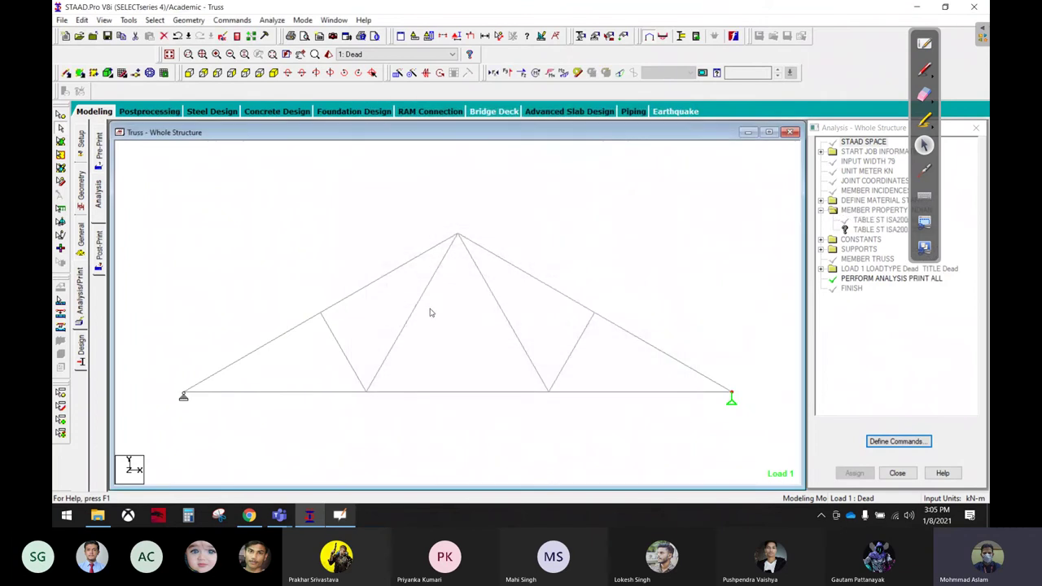
# Step: Check the upper-left rafter's shear and bending results and note the truss-member warning
pyautogui.doubleClick(387, 275)
pyautogui.click(515, 136)
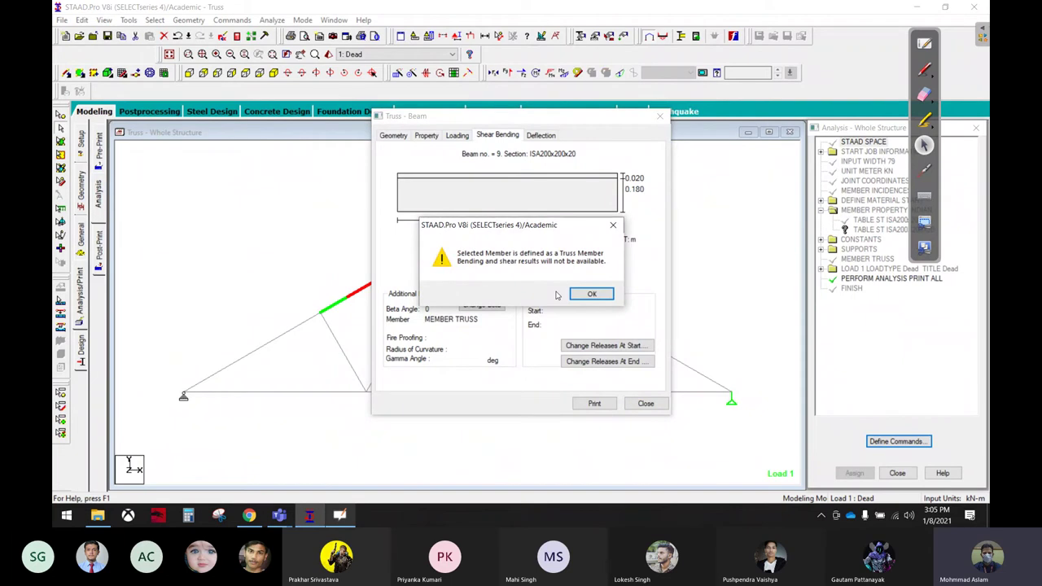
pyautogui.click(922, 72)
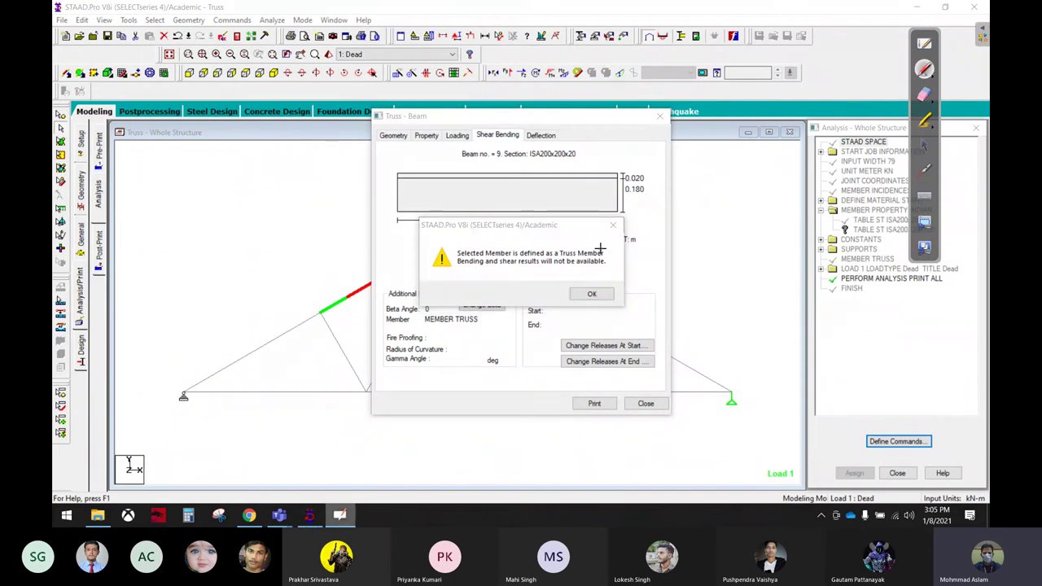
pyautogui.moveTo(612, 240); pyautogui.dragTo(627, 224)
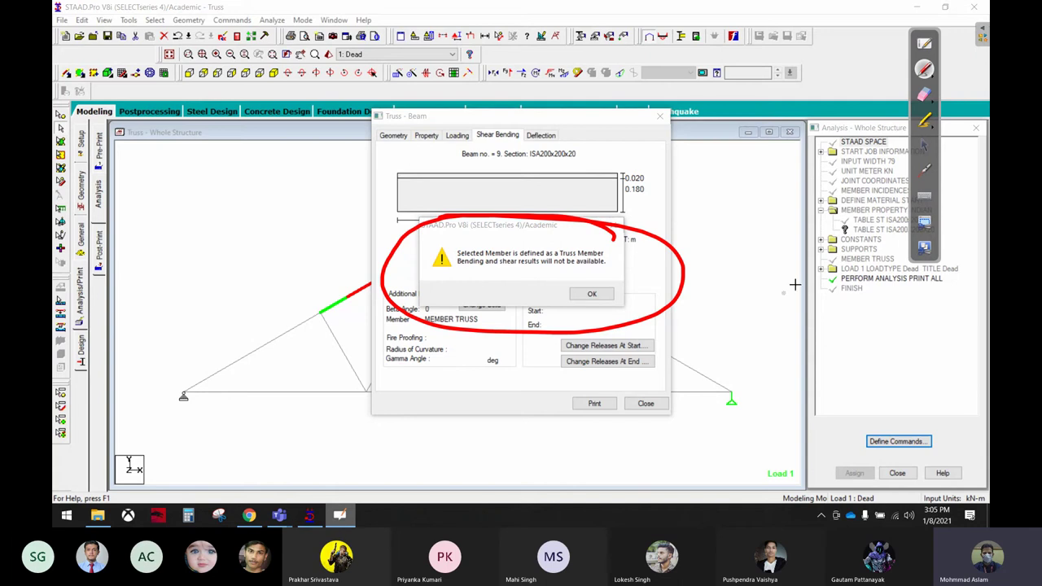
pyautogui.click(923, 145)
pyautogui.click(592, 294)
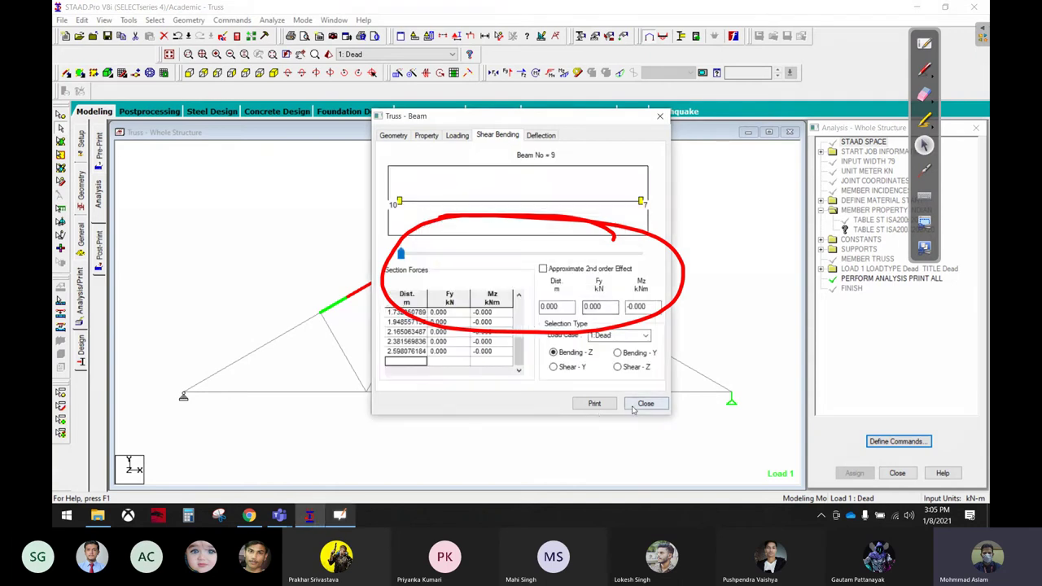
pyautogui.click(642, 404)
pyautogui.click(574, 150)
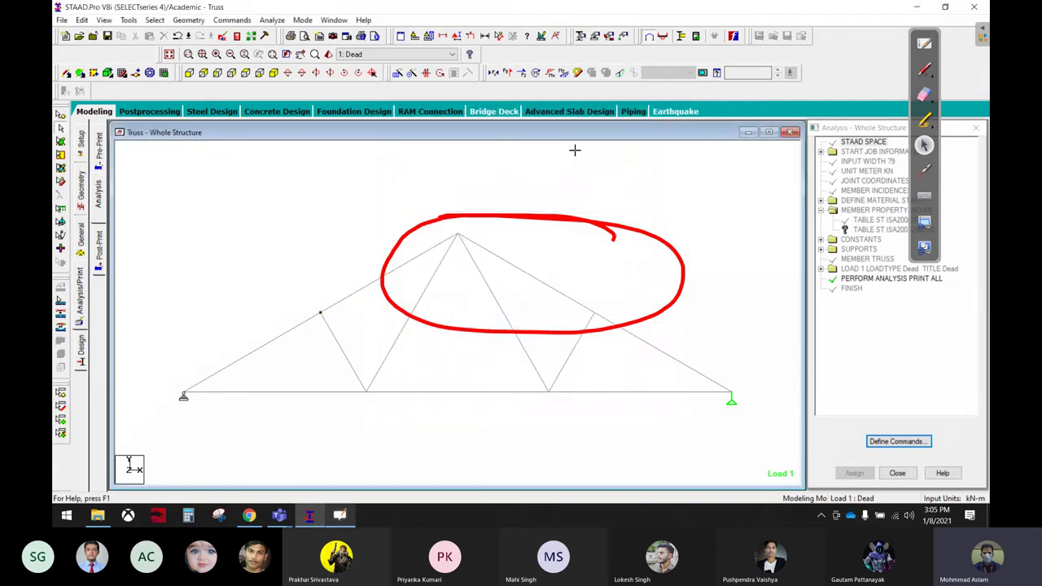
# Step: Show the bending moment diagram, erase the ink ellipse, then display the axial force diagram
pyautogui.hotkey('shift', 'm')
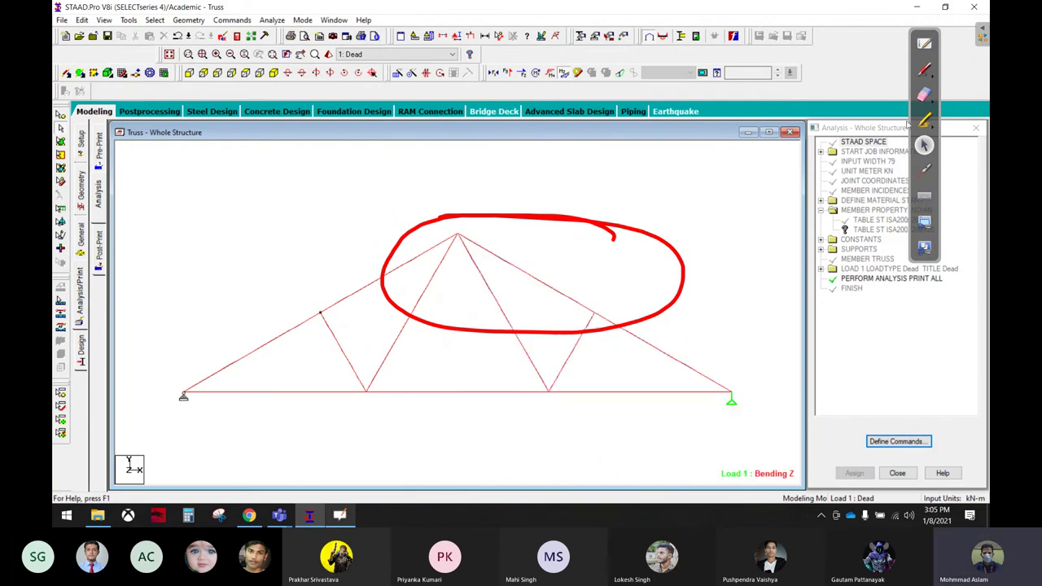
pyautogui.click(922, 96)
pyautogui.moveTo(675, 268); pyautogui.dragTo(304, 204)
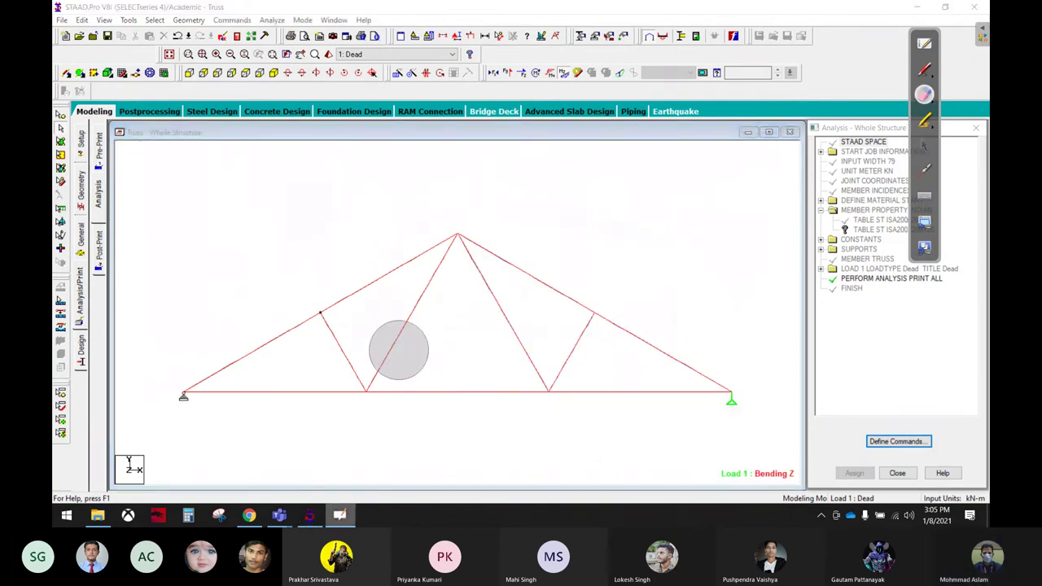
pyautogui.click(924, 145)
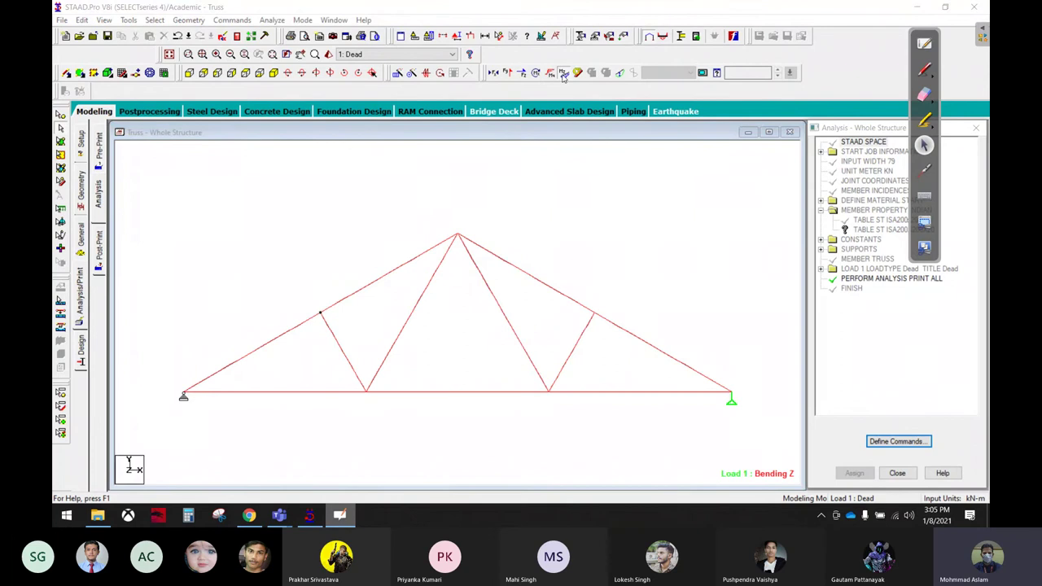
pyautogui.click(493, 72)
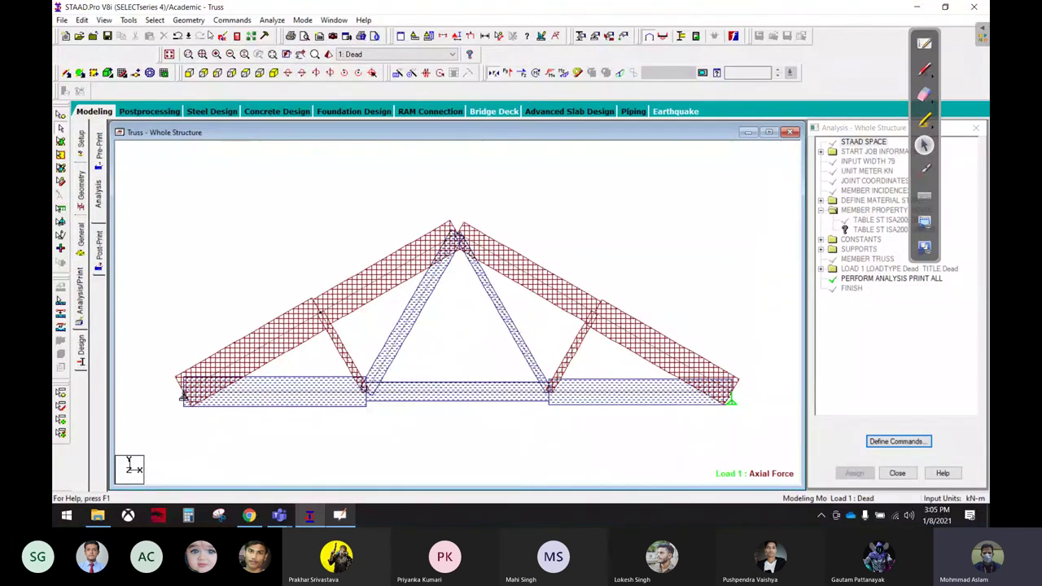
pyautogui.click(149, 111)
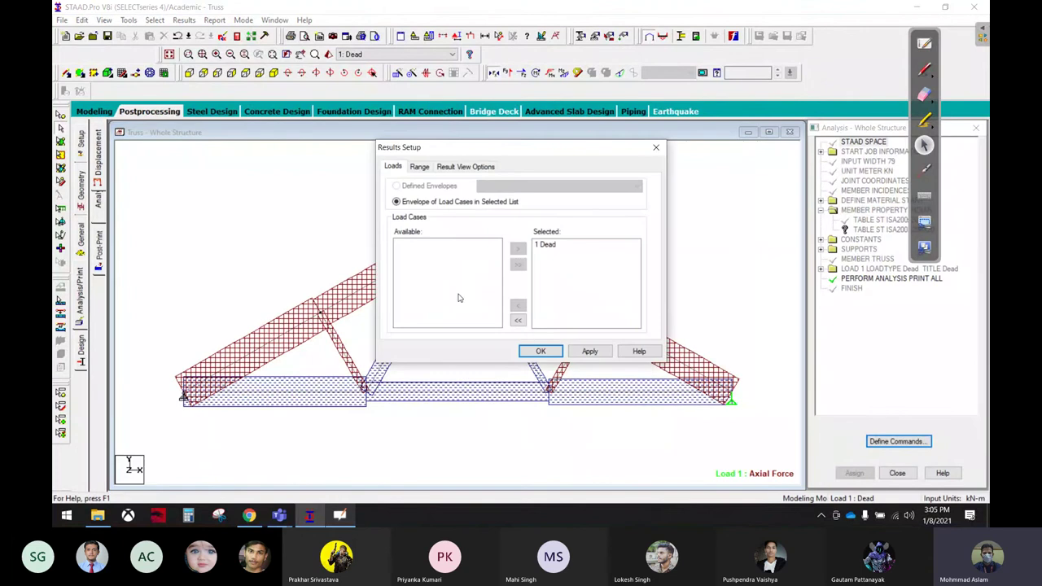
# Step: For load case Dead, show the axial force diagram and annotate axial forces at member ends
pyautogui.click(535, 348)
pyautogui.doubleClick(294, 133)
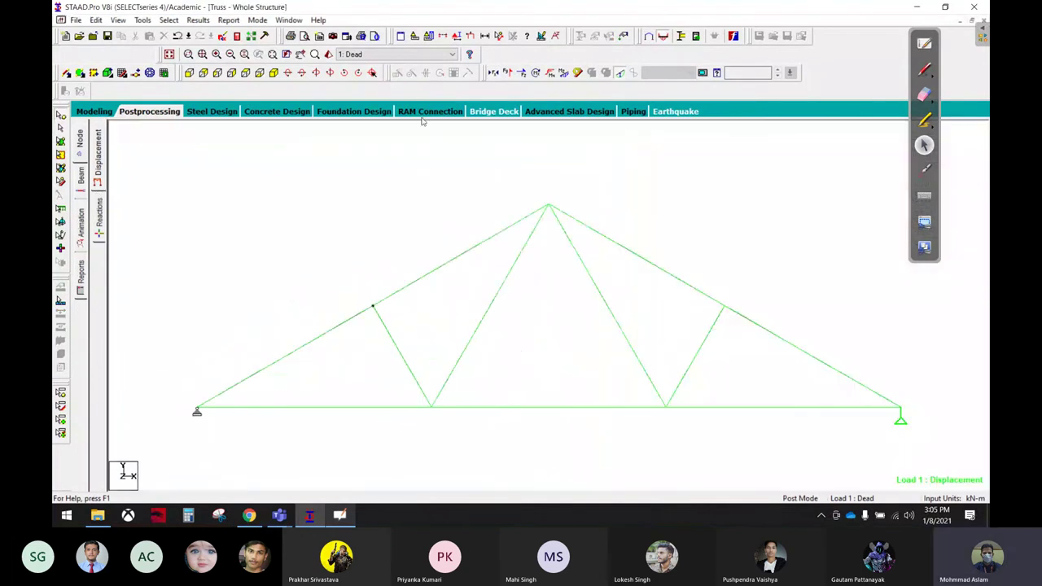
pyautogui.click(493, 72)
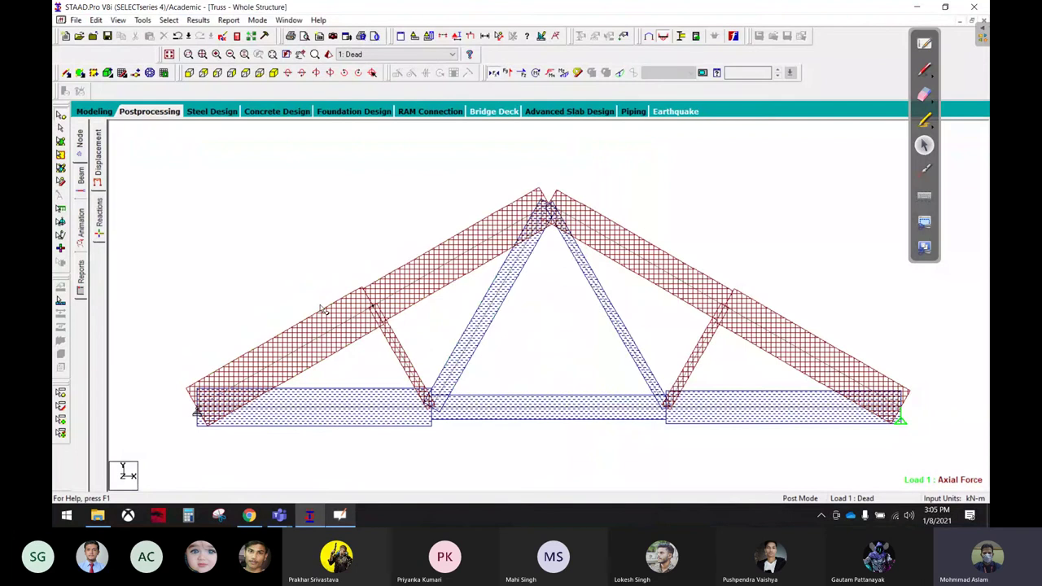
pyautogui.click(198, 19)
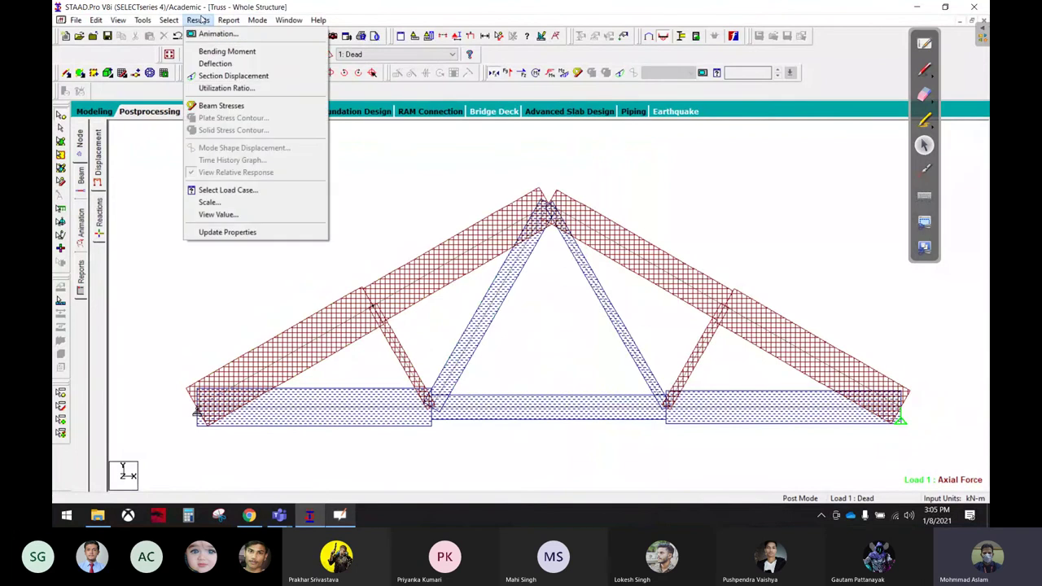
pyautogui.click(285, 216)
pyautogui.click(482, 164)
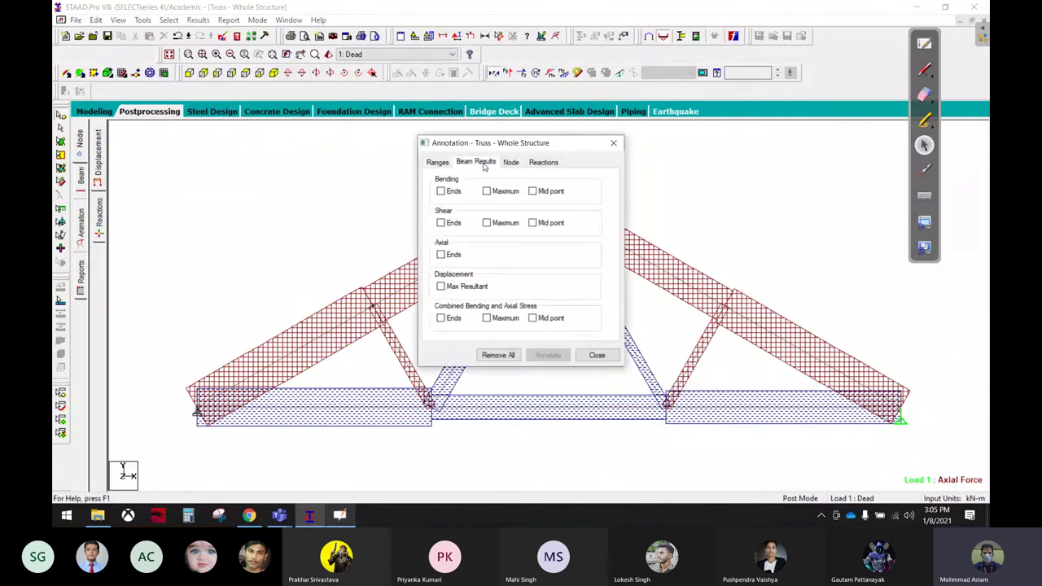
pyautogui.click(447, 256)
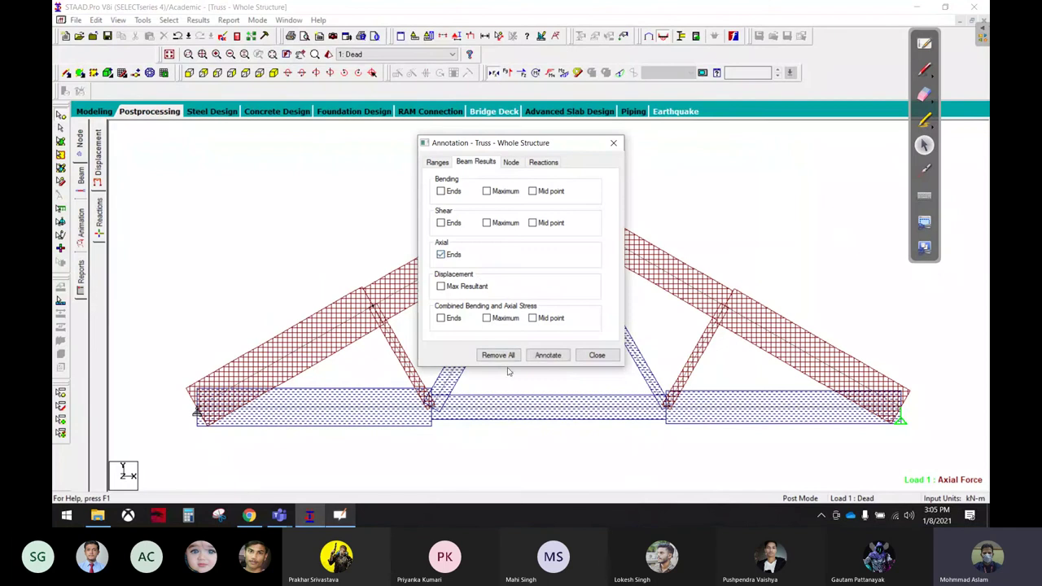
pyautogui.click(548, 355)
pyautogui.click(596, 355)
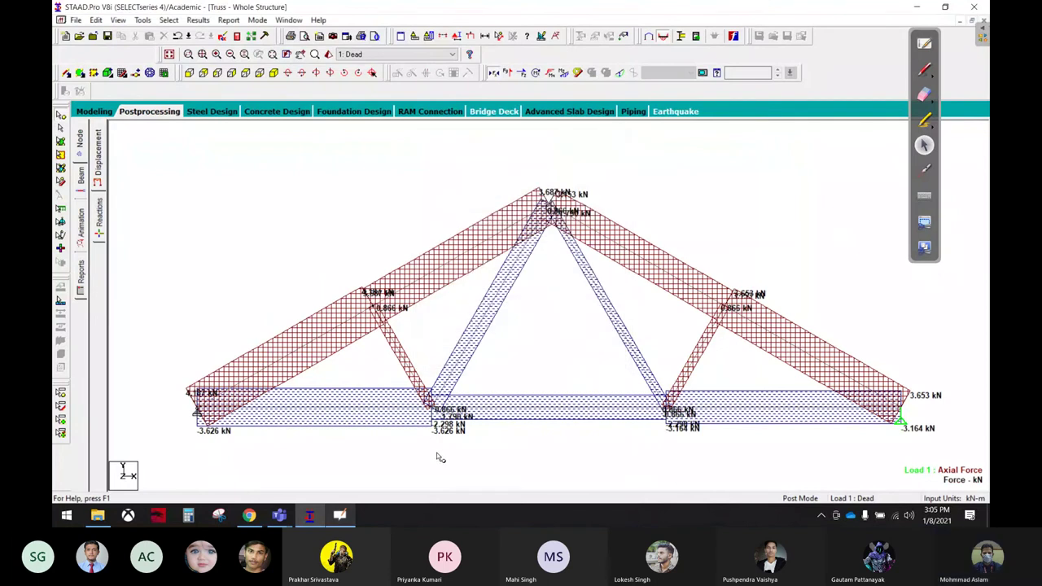
# Step: Reposition the annotated truss diagram in view, then switch to the Etabs workbook PDF
pyautogui.scroll(1, 436, 458)
pyautogui.scroll(1, 438, 469)
pyautogui.moveTo(502, 388); pyautogui.dragTo(493, 342, button='middle')
pyautogui.scroll(1, 443, 389)
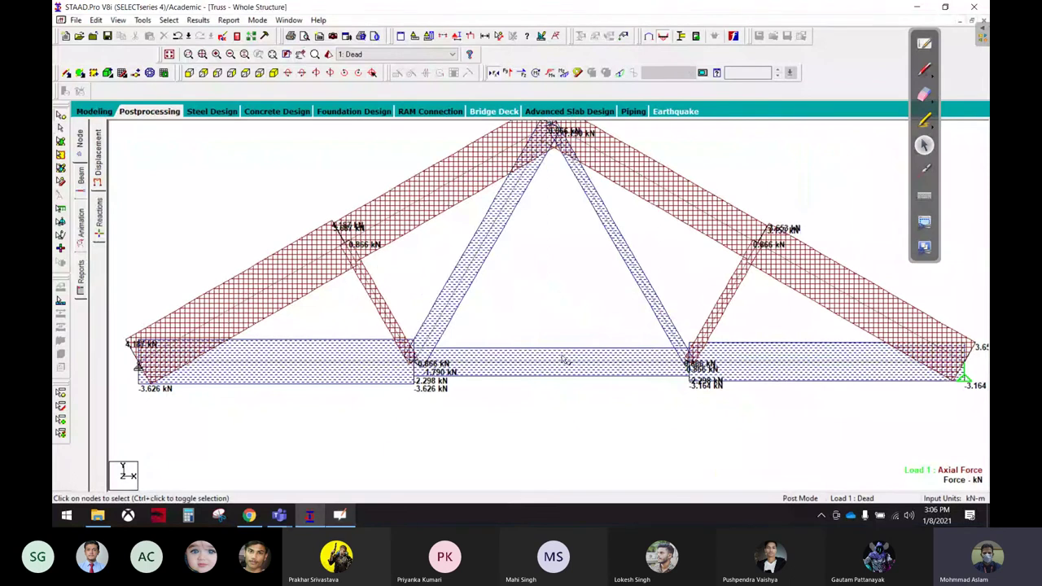
pyautogui.scroll(-1, 565, 360)
pyautogui.moveTo(577, 308); pyautogui.dragTo(552, 418, button='middle')
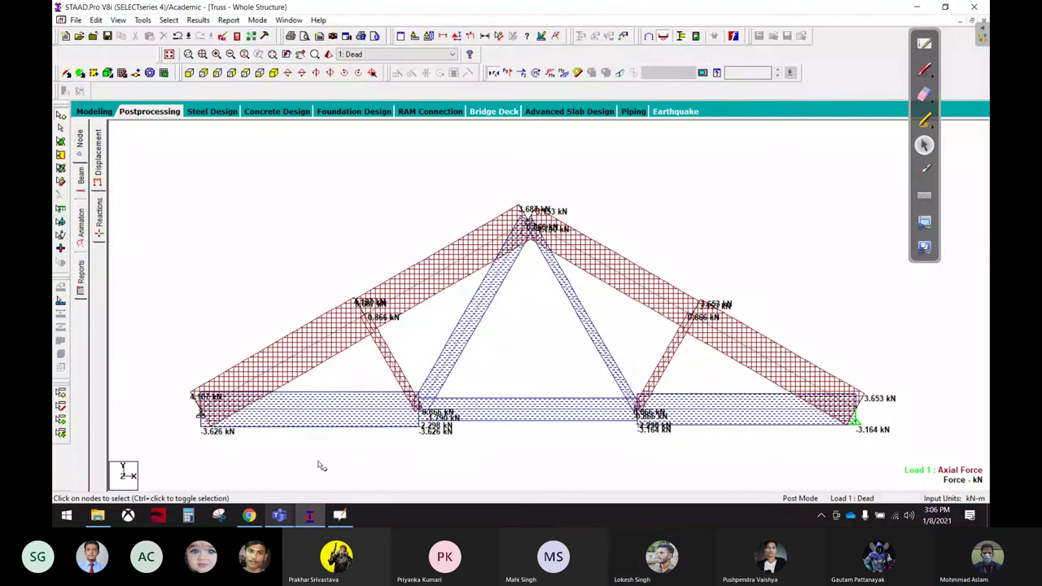
pyautogui.click(252, 516)
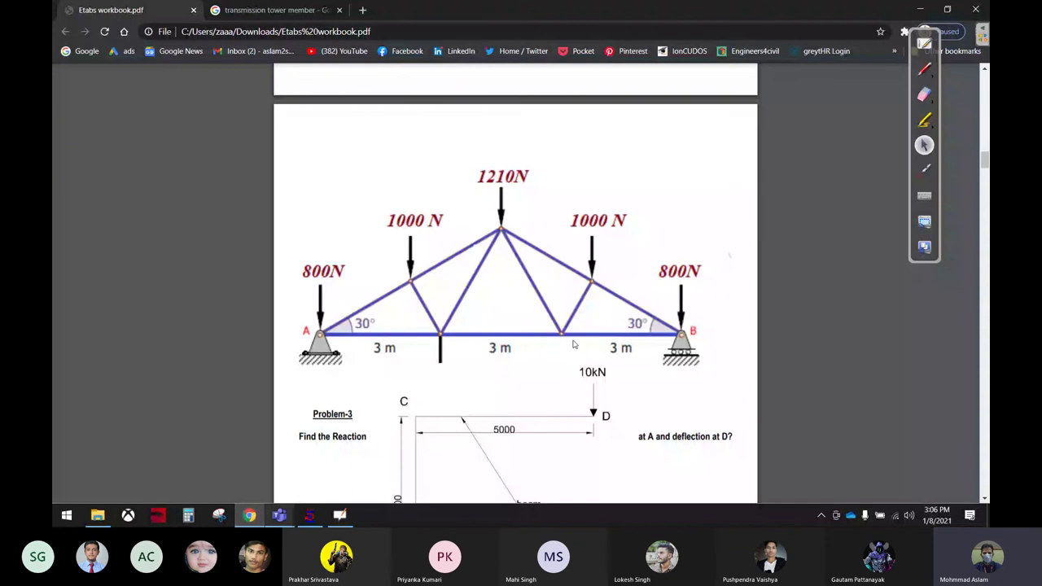
# Step: Scroll the workbook PDF down to Problem-3, back up to the loaded truss, then return to STAAD.Pro
pyautogui.scroll(-2, 573, 344)
pyautogui.scroll(-1, 573, 345)
pyautogui.scroll(-2, 572, 344)
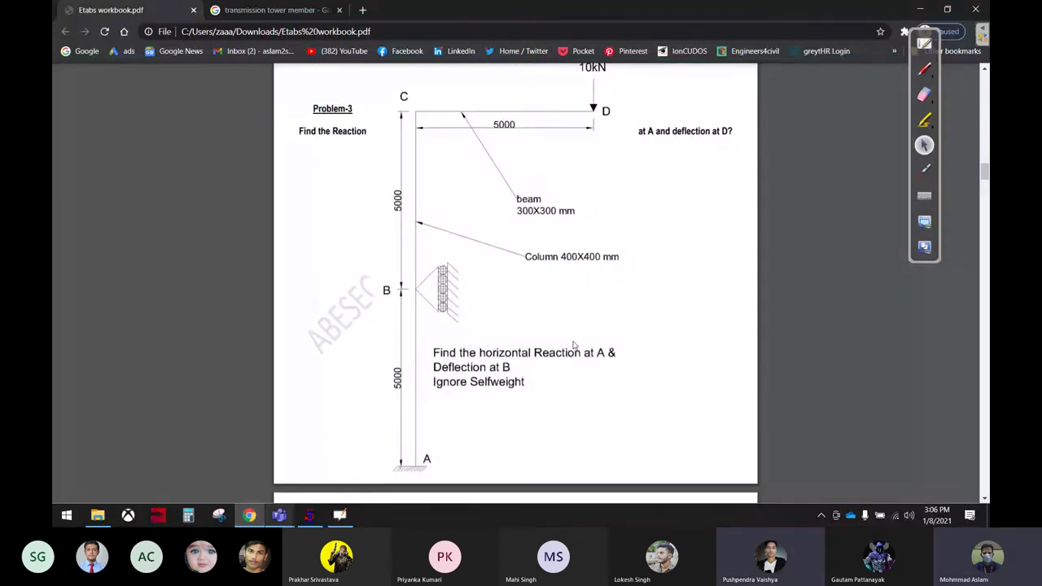
pyautogui.scroll(3, 572, 344)
pyautogui.scroll(3, 573, 345)
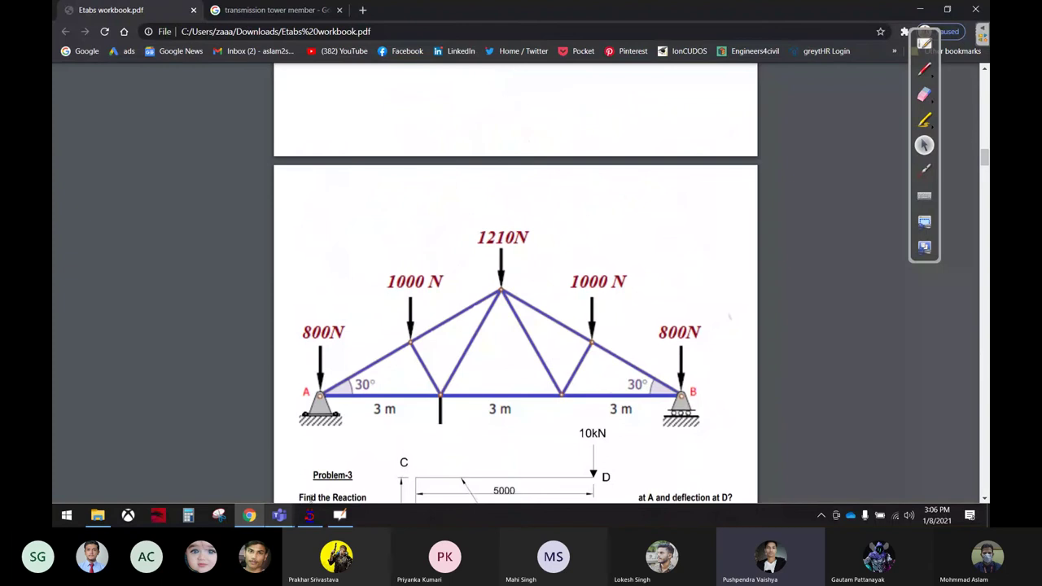
pyautogui.click(309, 514)
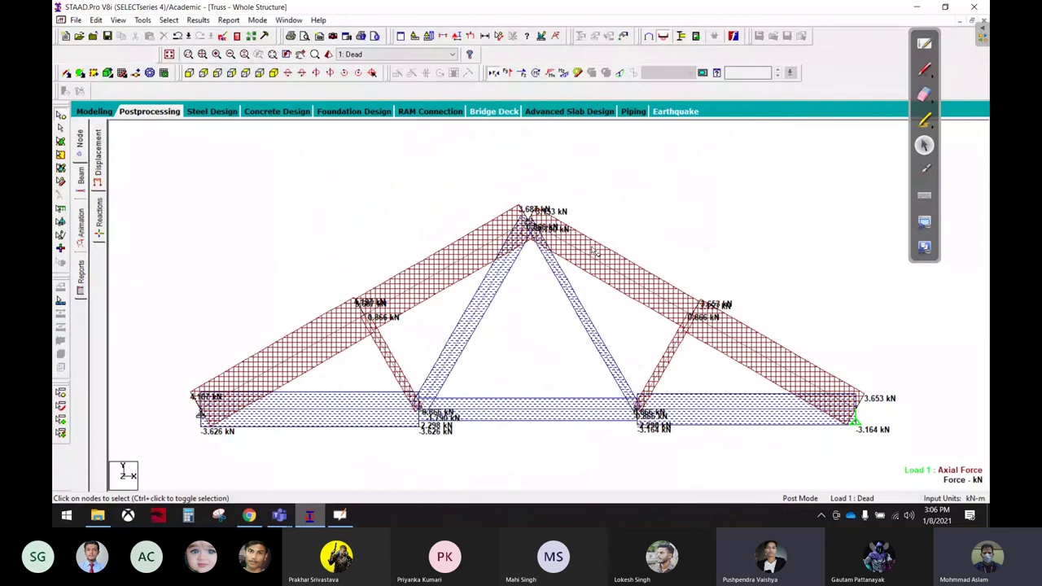
# Step: Draw a new beam at y = 7 from x = 0 to x = 10 on the snap grid
pyautogui.scroll(-2, 703, 248)
pyautogui.scroll(-2, 376, 207)
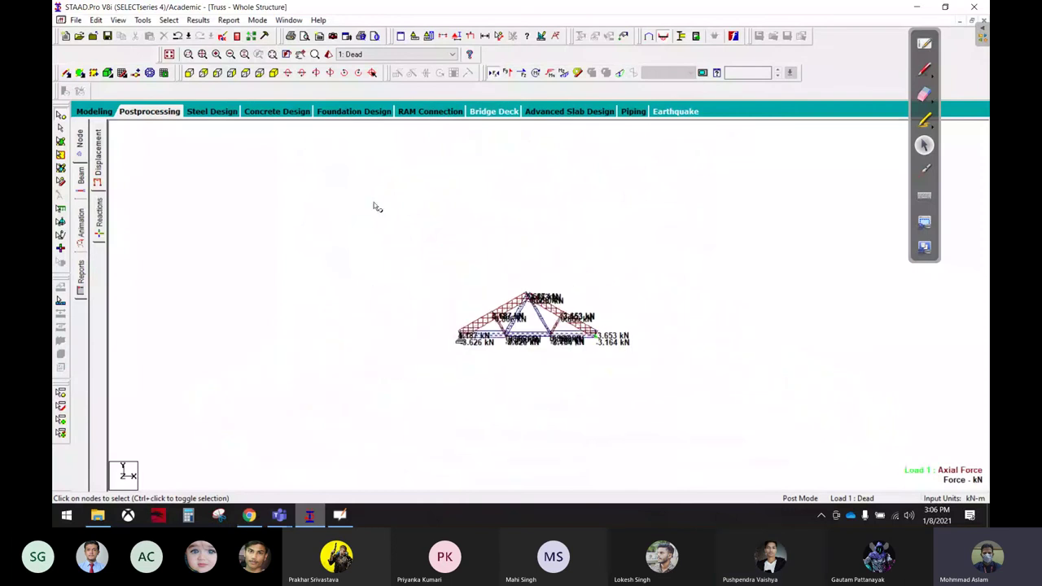
pyautogui.click(104, 114)
pyautogui.scroll(-1, 542, 286)
pyautogui.scroll(-1, 455, 260)
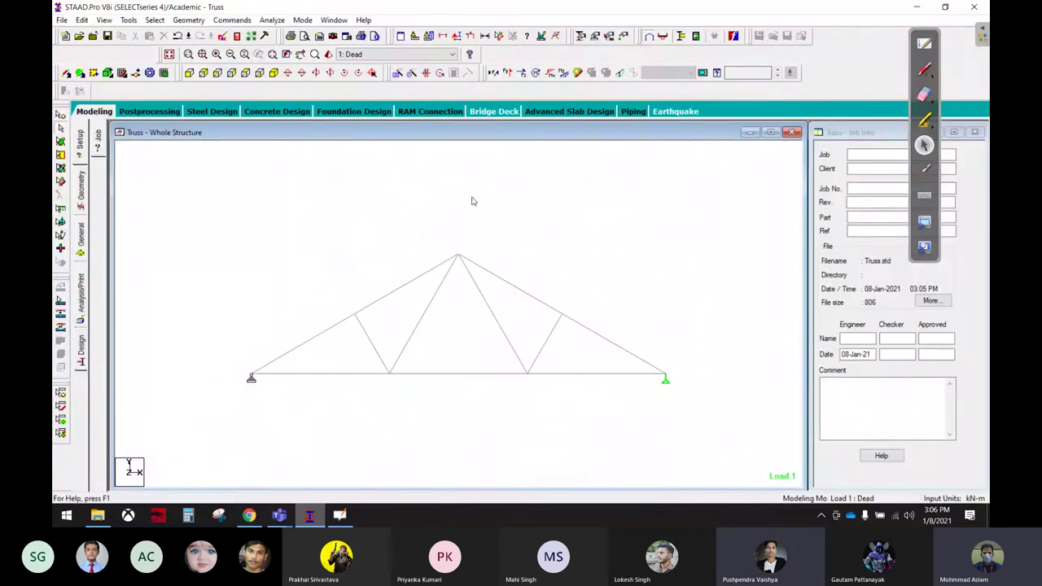
pyautogui.scroll(-1, 472, 201)
pyautogui.scroll(-1, 489, 233)
pyautogui.scroll(1, 541, 321)
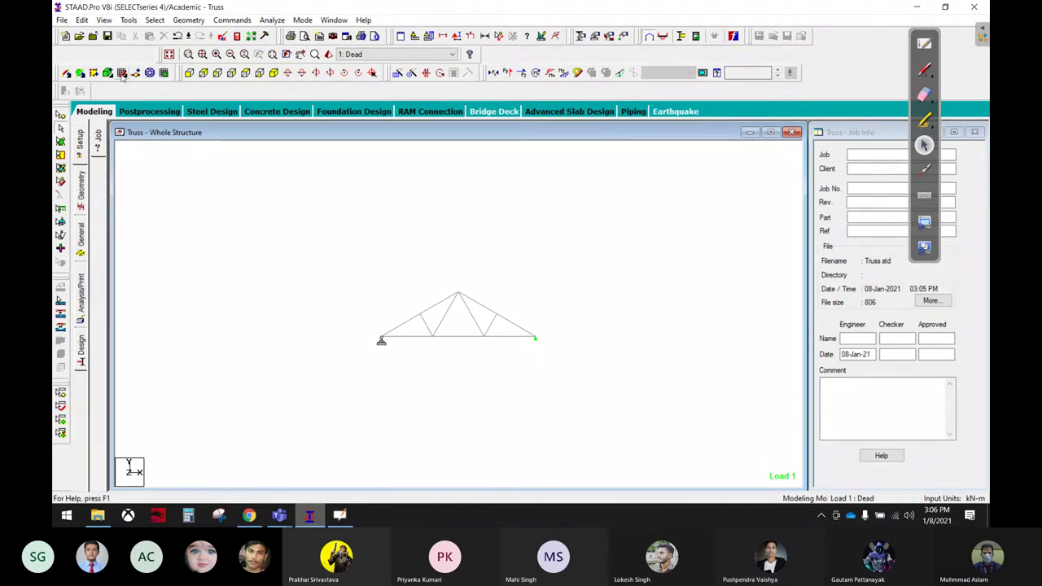
pyautogui.click(122, 73)
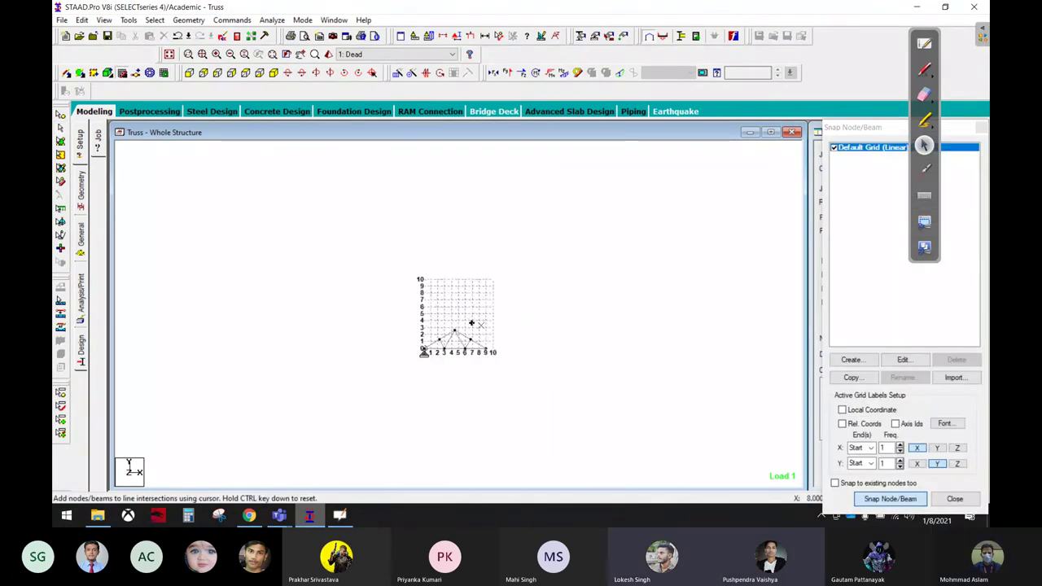
pyautogui.scroll(1, 481, 325)
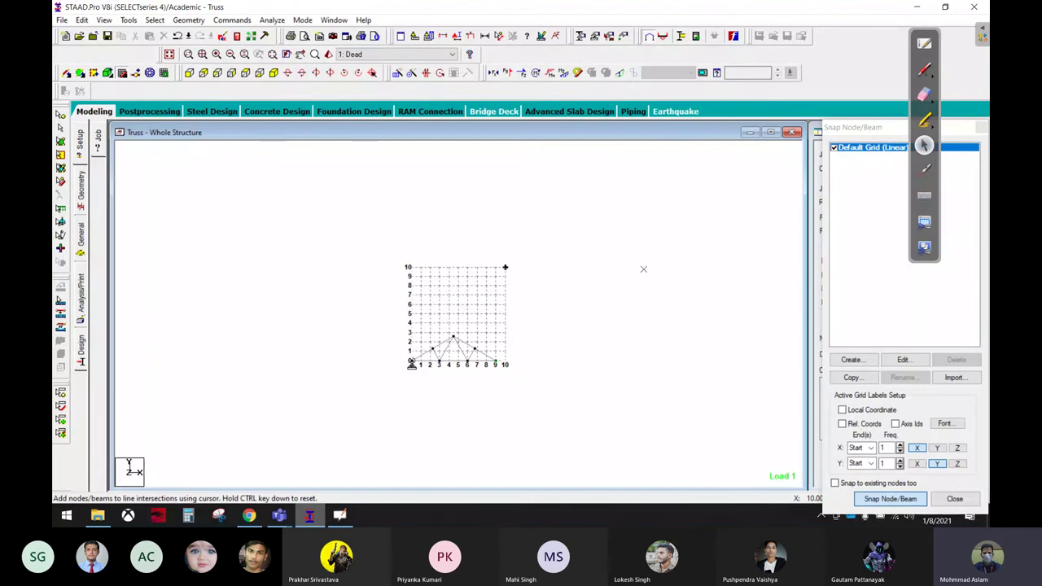
pyautogui.scroll(1, 449, 344)
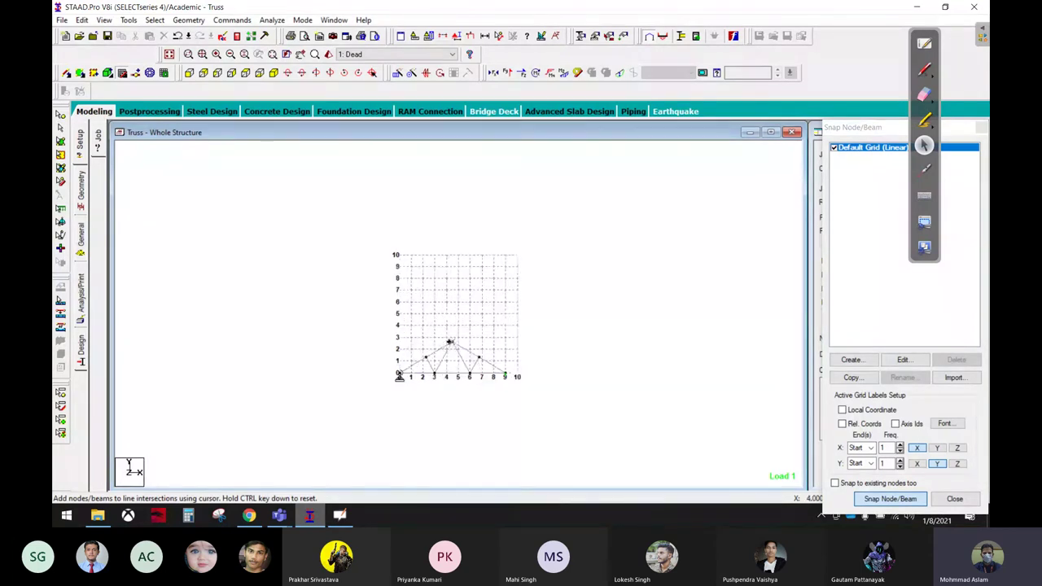
pyautogui.scroll(1, 452, 362)
pyautogui.scroll(1, 454, 362)
pyautogui.scroll(1, 507, 406)
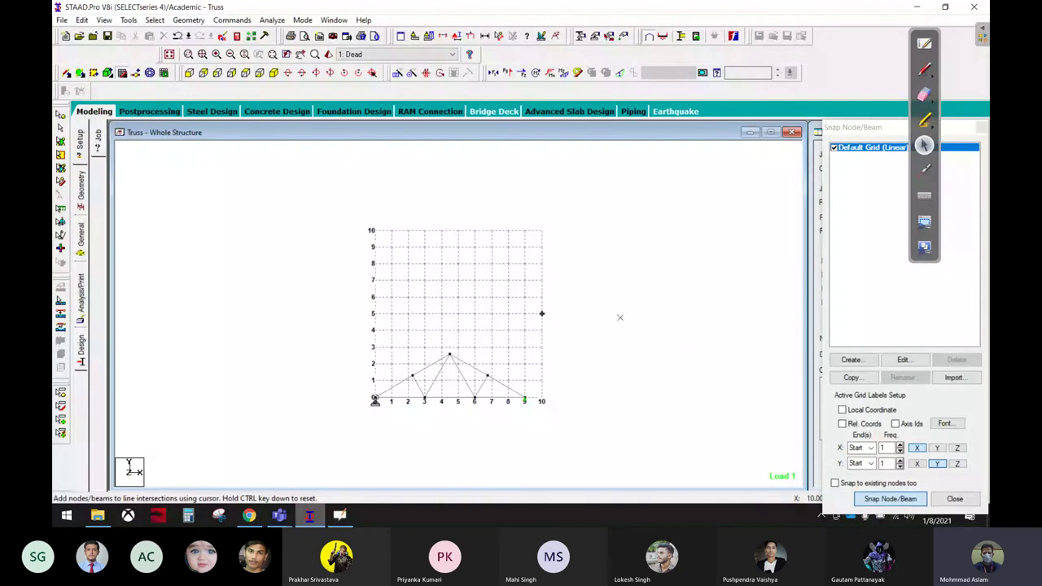
pyautogui.click(390, 279)
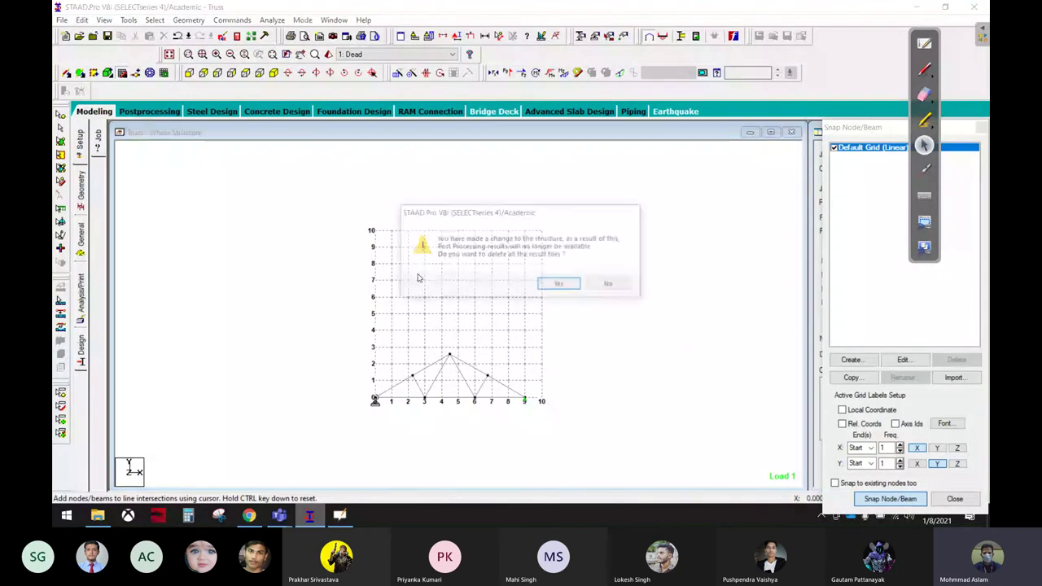
pyautogui.click(558, 285)
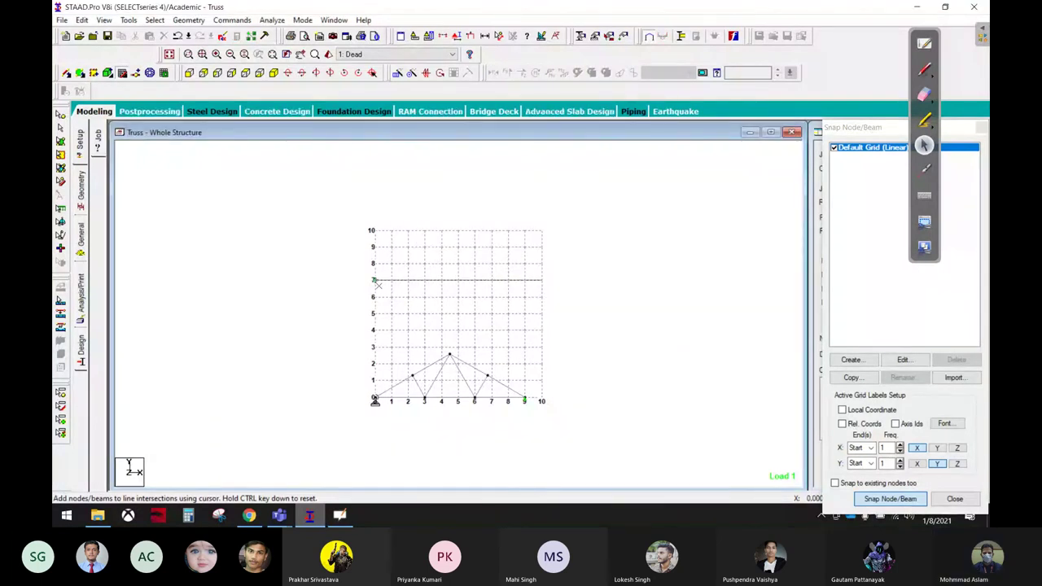
pyautogui.click(542, 279)
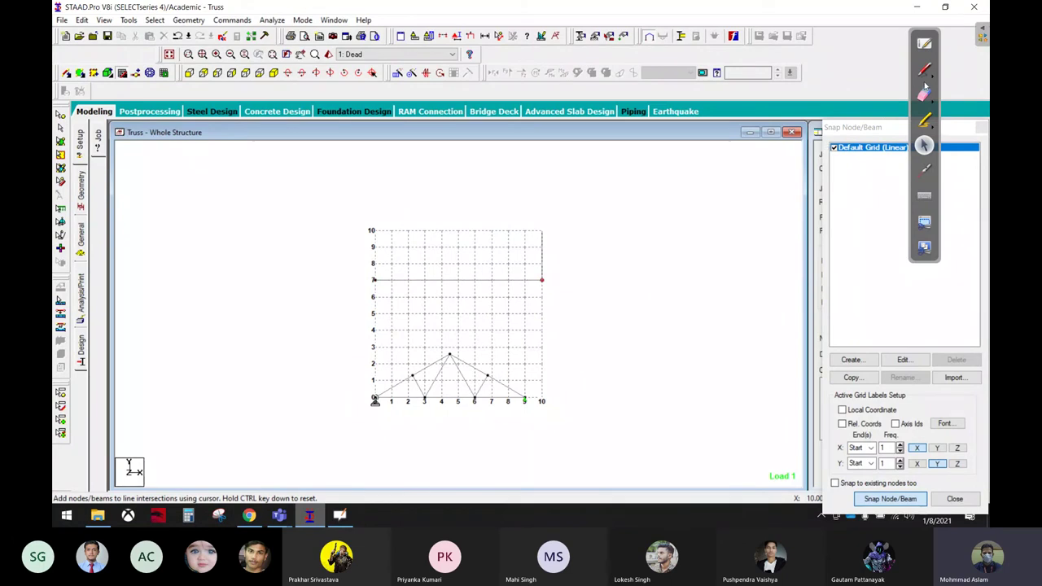
pyautogui.press('Escape')
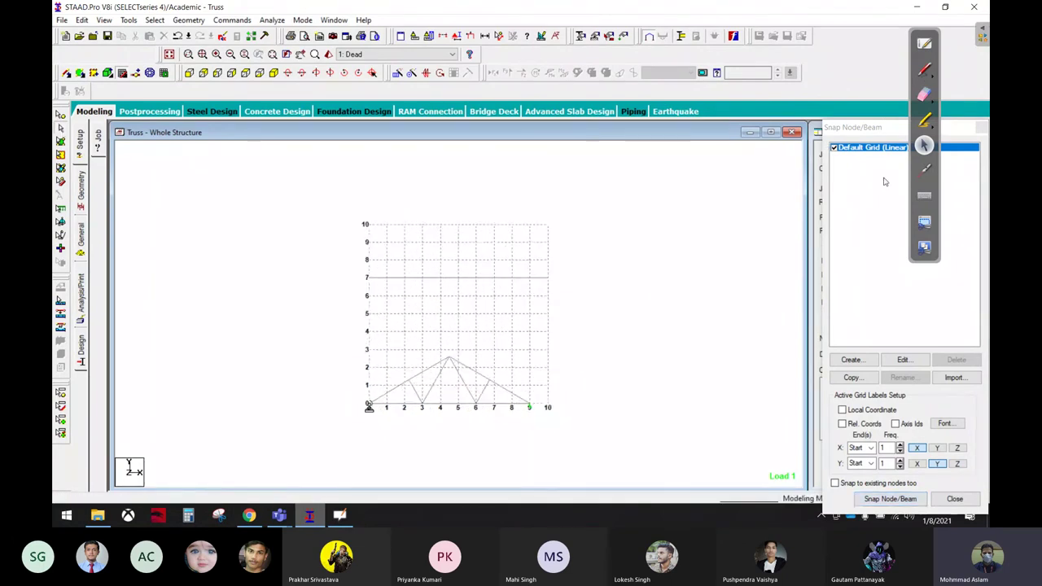
pyautogui.click(123, 74)
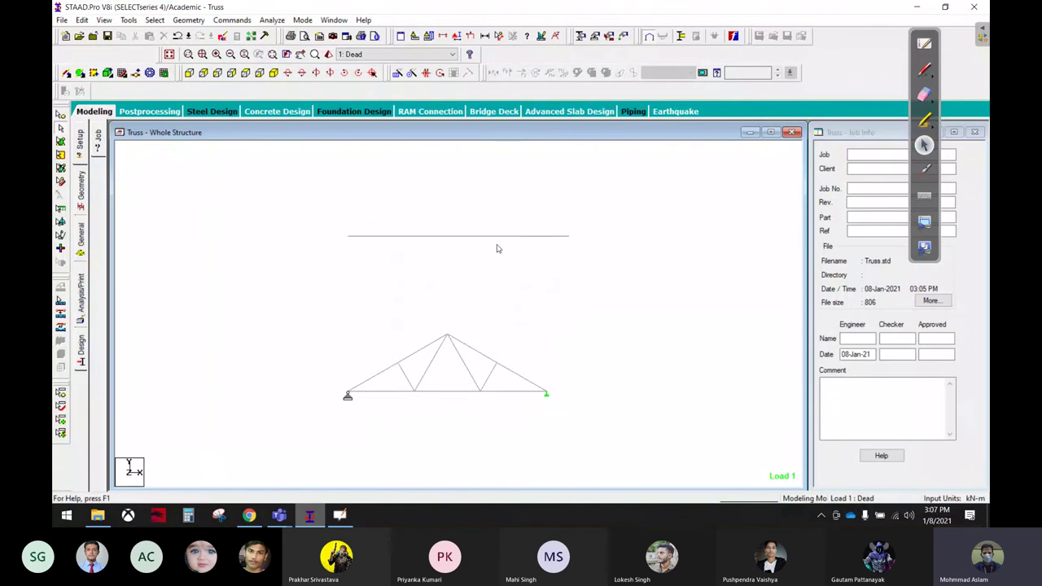
# Step: Assign Support 2 to both end nodes of the new top beam
pyautogui.click(440, 225)
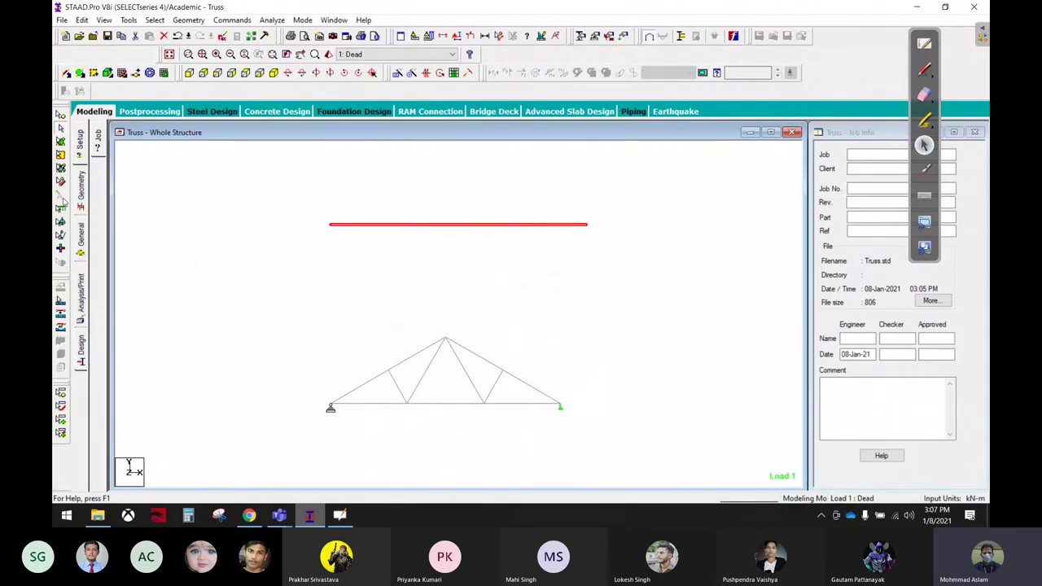
pyautogui.click(81, 234)
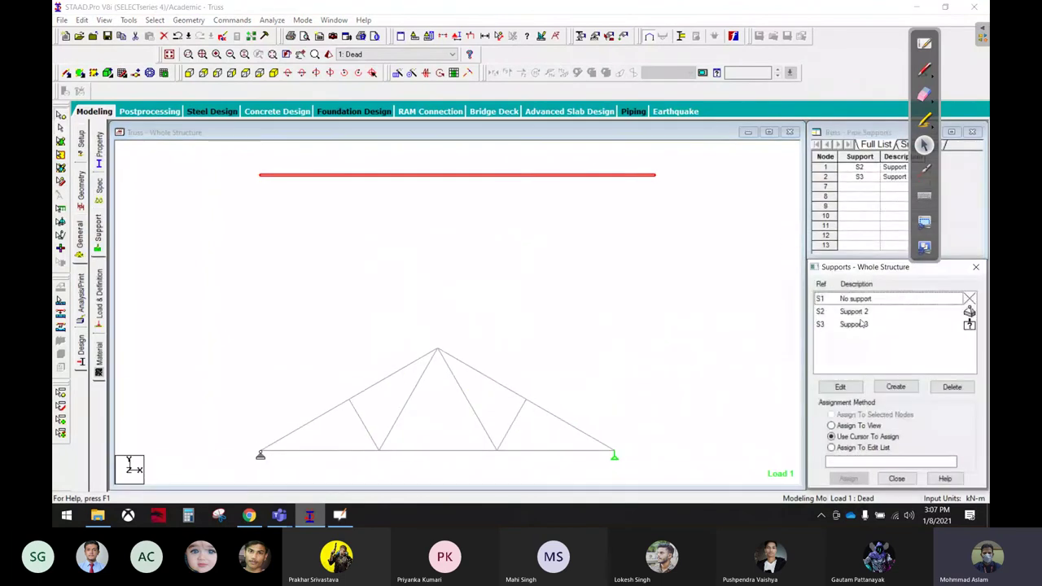
pyautogui.click(854, 311)
pyautogui.click(260, 175)
pyautogui.keyDown('ctrl'); pyautogui.moveTo(628, 164); pyautogui.dragTo(689, 214); pyautogui.keyUp('ctrl')
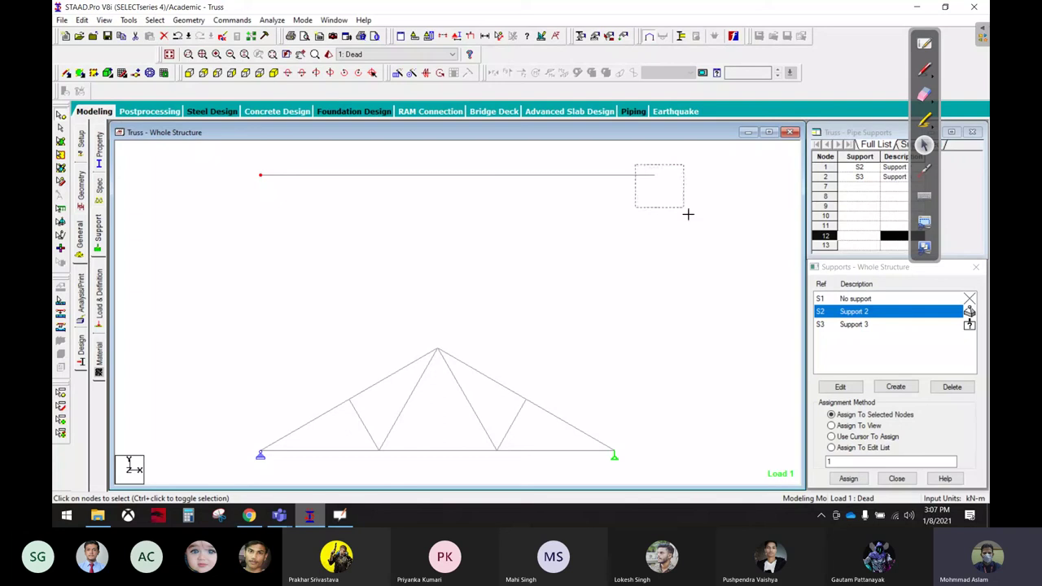
pyautogui.click(848, 479)
pyautogui.click(904, 407)
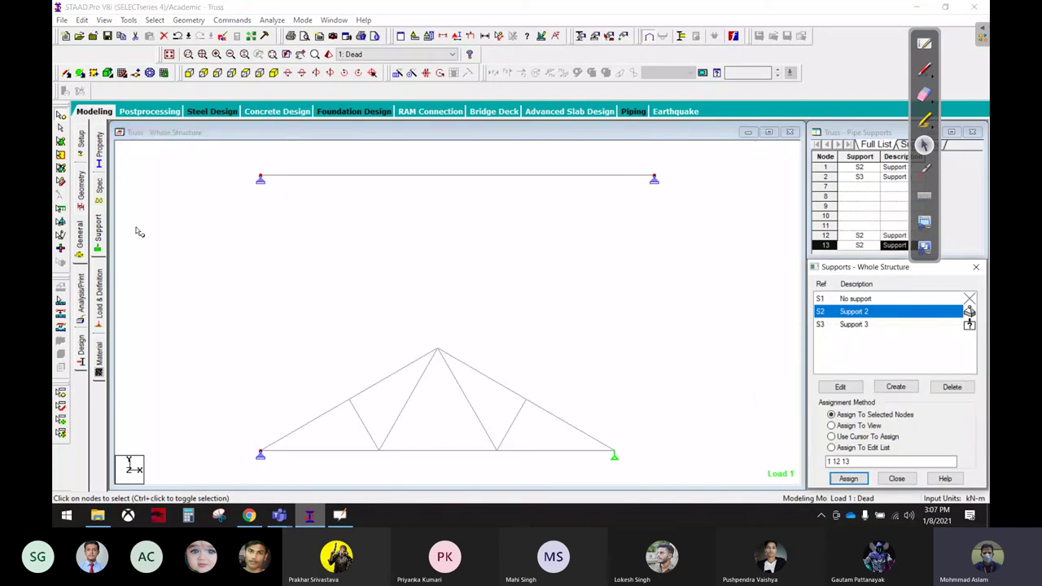
# Step: Assign section R1 to the new top beam
pyautogui.click(101, 163)
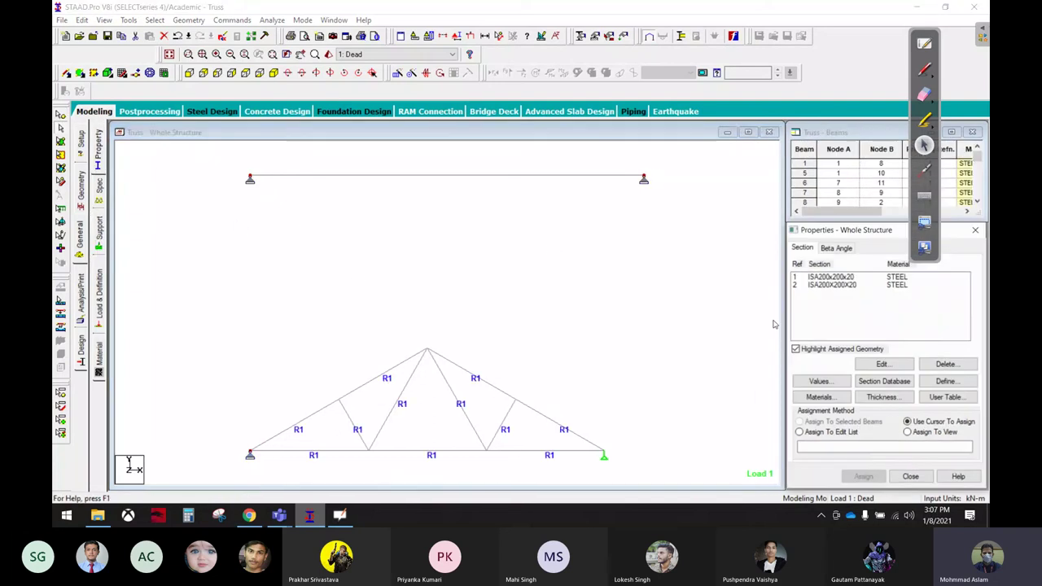
pyautogui.click(838, 277)
pyautogui.click(502, 176)
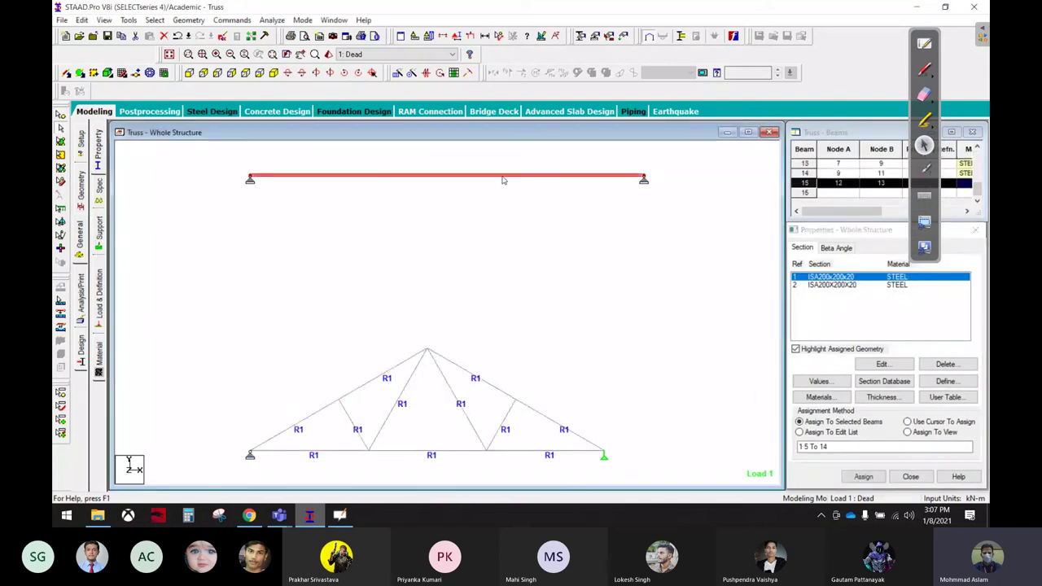
pyautogui.click(862, 476)
pyautogui.click(905, 388)
# Step: Add a uniform -5 kN/m GY member load under Dead and apply it to the top beam
pyautogui.click(98, 295)
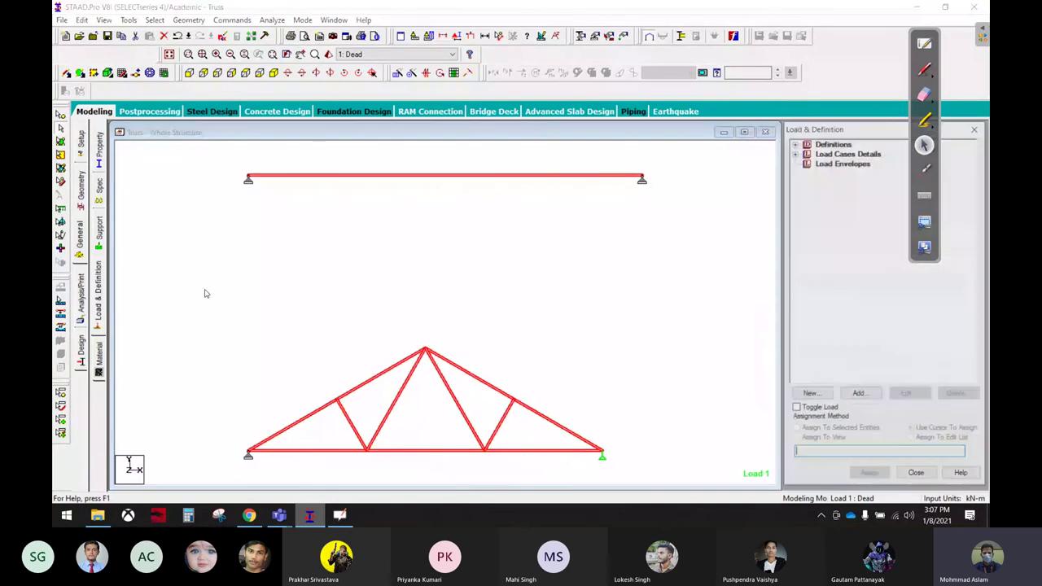
pyautogui.click(794, 152)
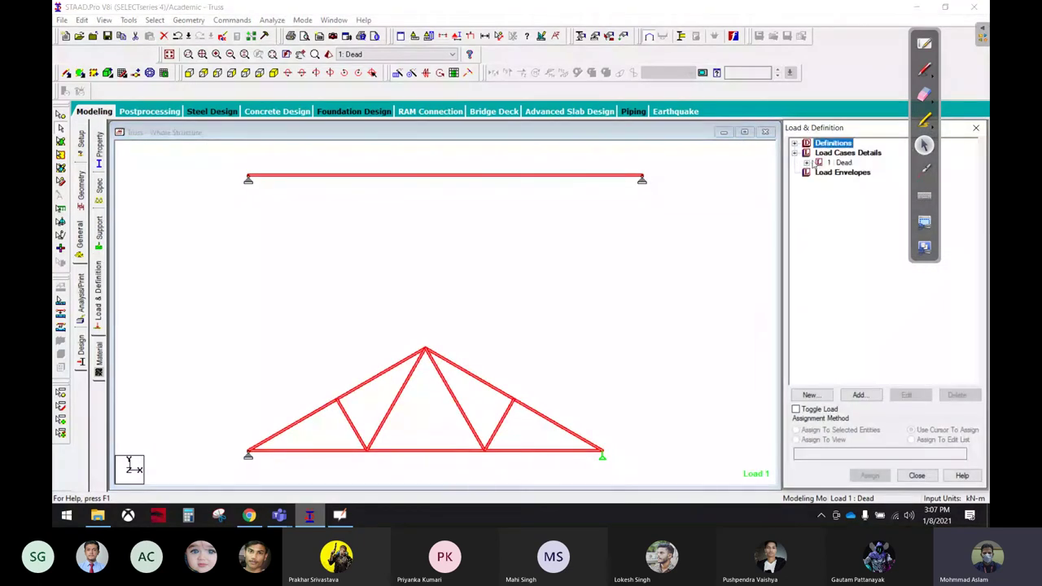
pyautogui.click(805, 162)
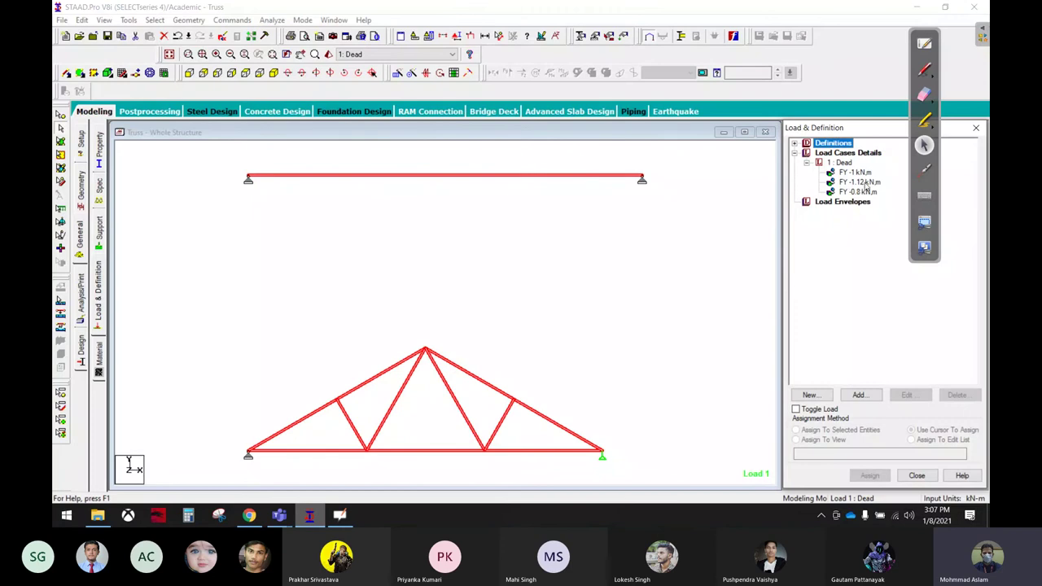
pyautogui.click(862, 183)
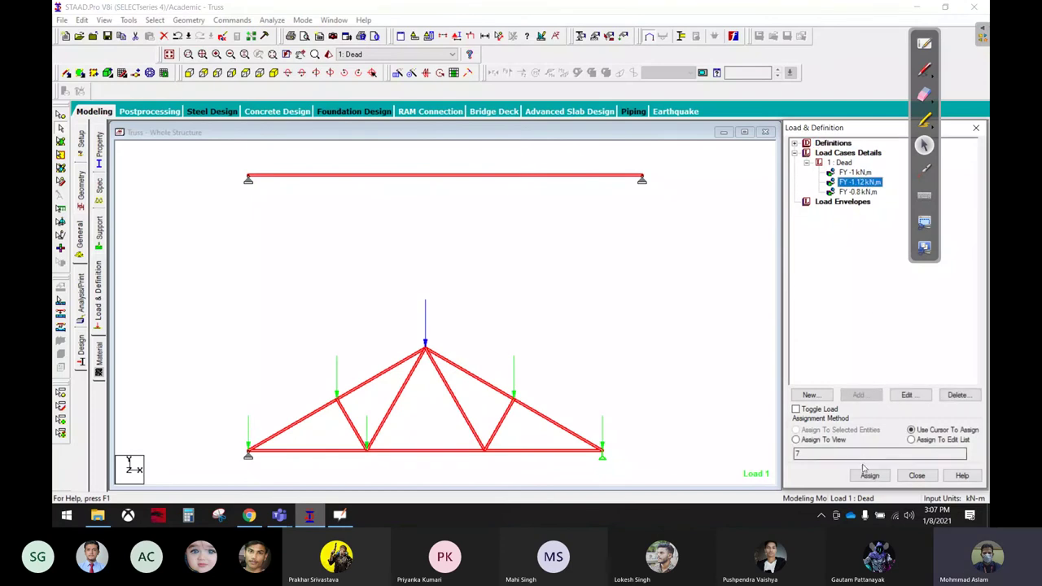
pyautogui.click(867, 474)
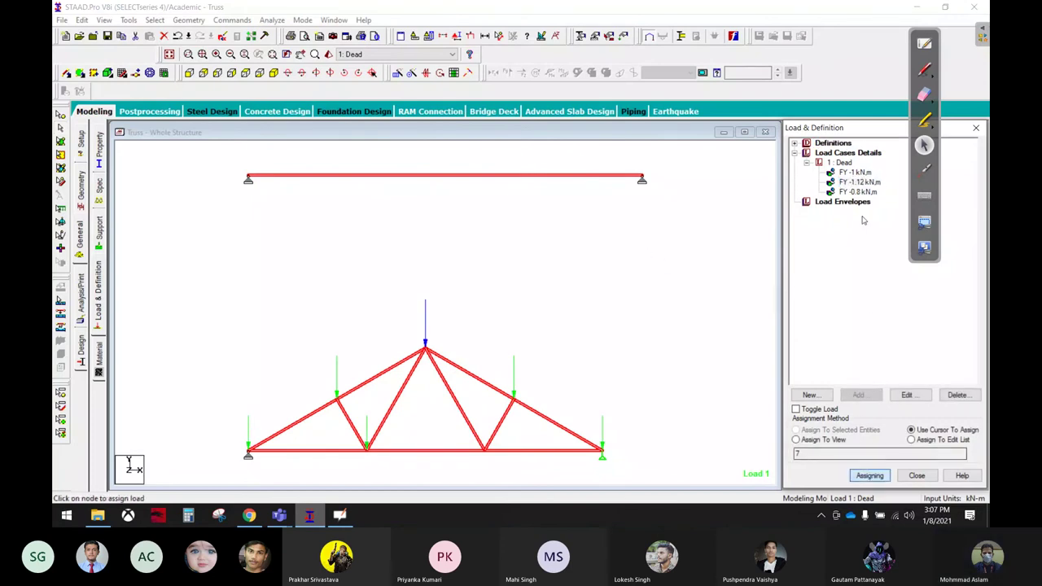
pyautogui.click(838, 162)
pyautogui.click(857, 394)
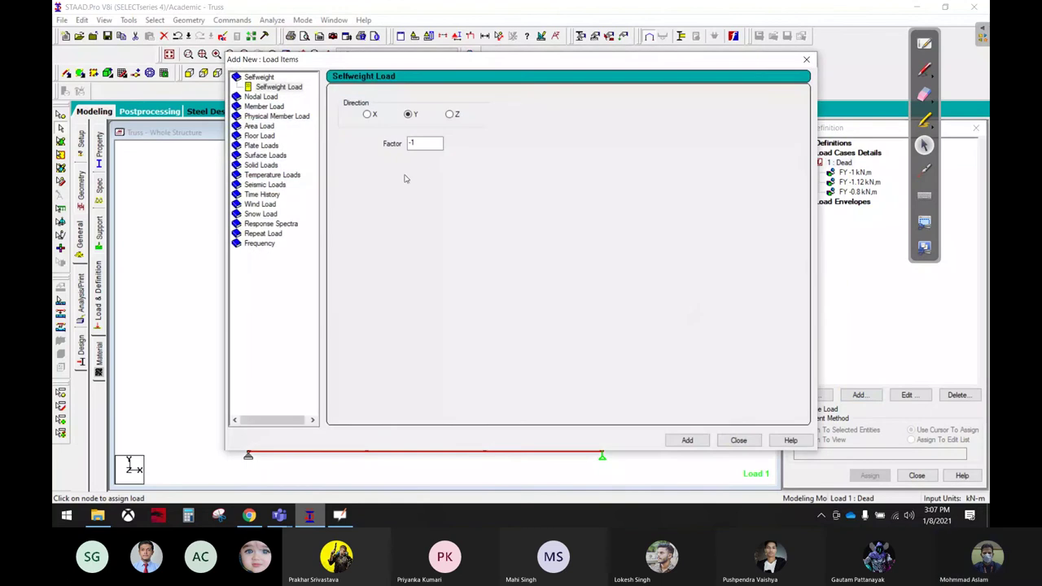
pyautogui.click(275, 107)
pyautogui.write('-5')
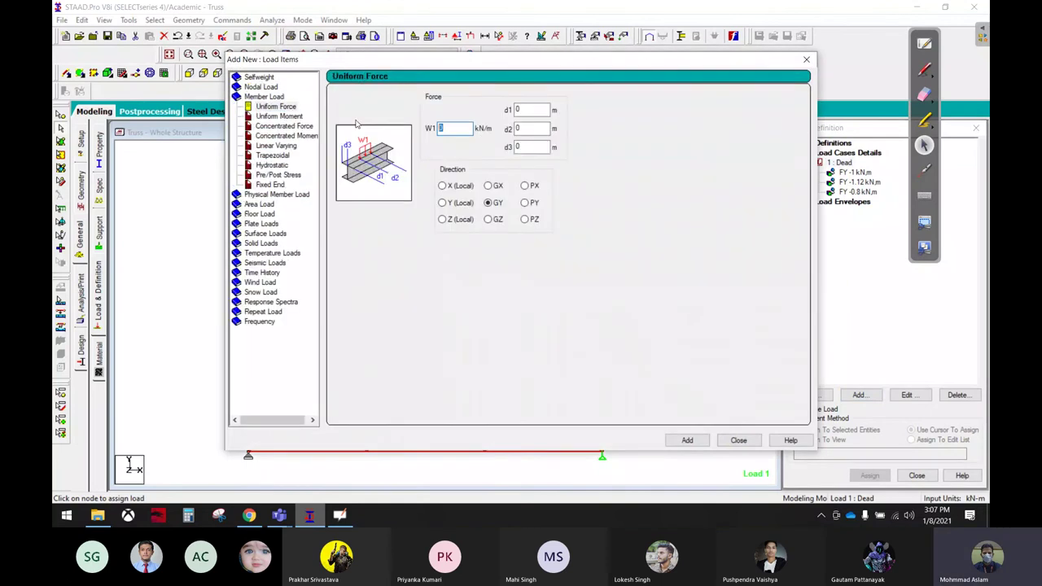
pyautogui.click(687, 441)
pyautogui.click(738, 440)
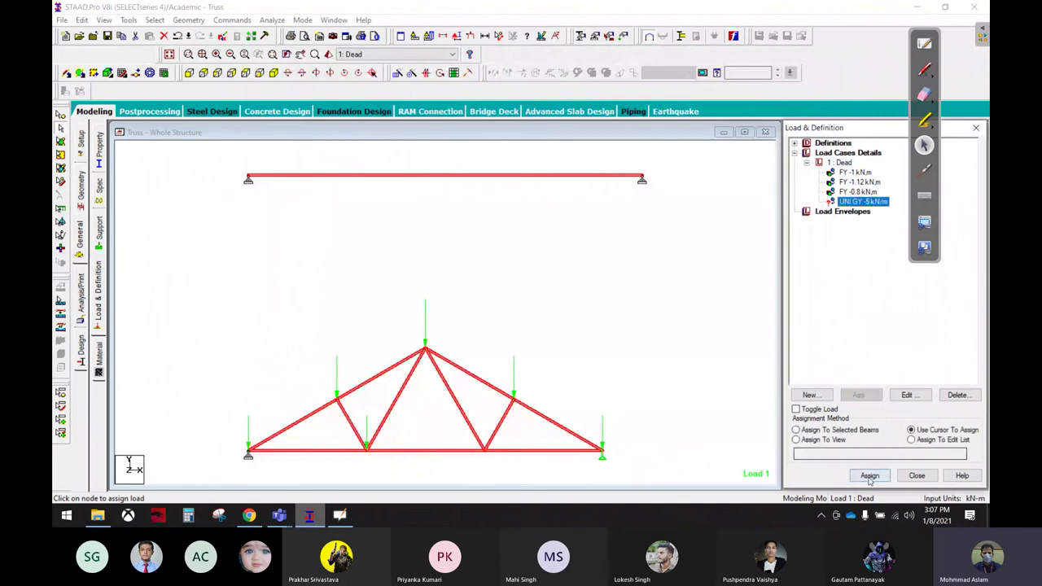
pyautogui.click(869, 476)
pyautogui.click(534, 176)
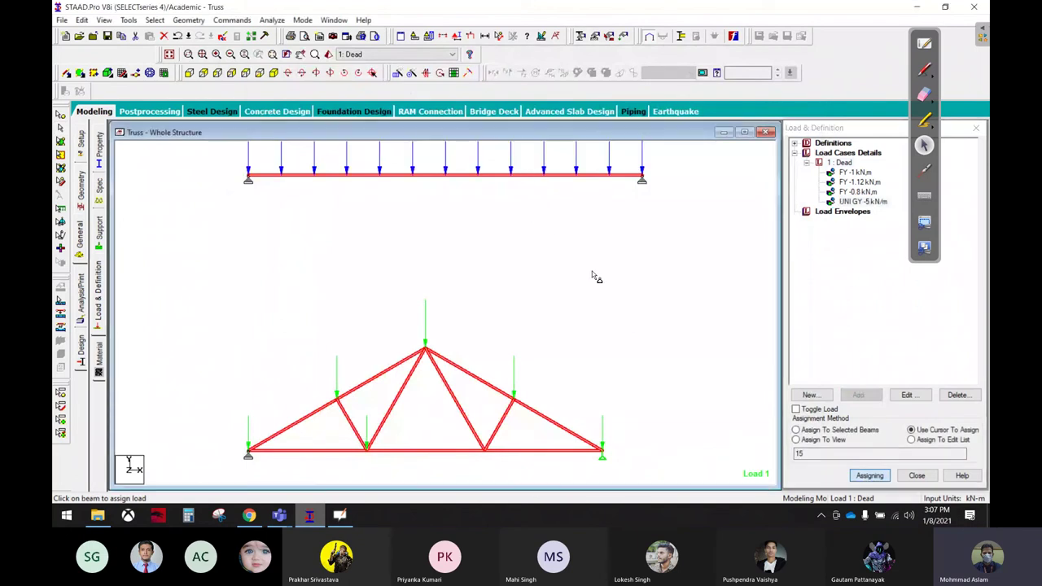
# Step: Add a perform analysis command, save the model and rerun the analysis
pyautogui.click(80, 296)
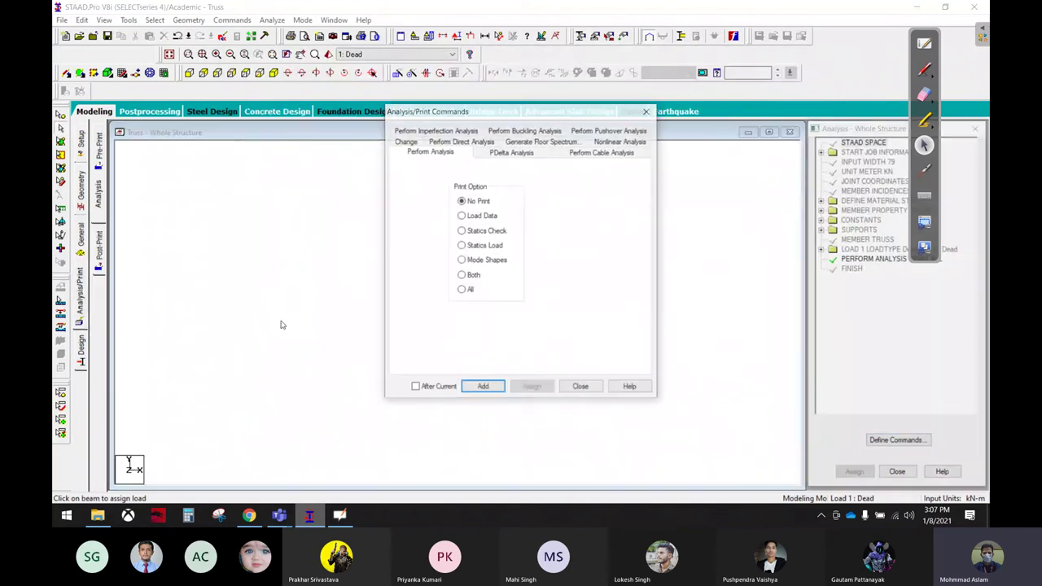
pyautogui.click(483, 385)
pyautogui.click(579, 386)
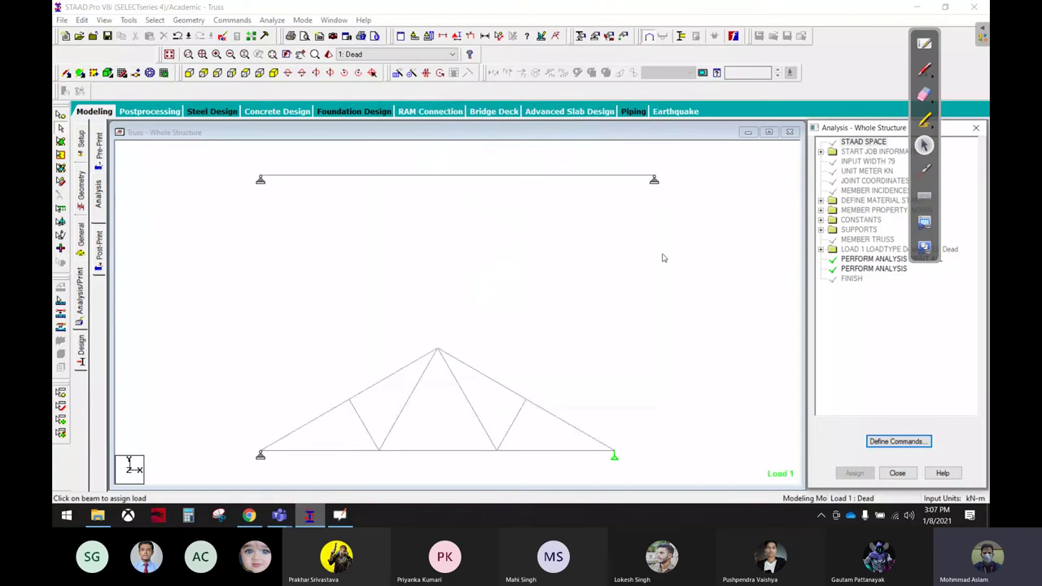
pyautogui.click(272, 19)
pyautogui.click(297, 33)
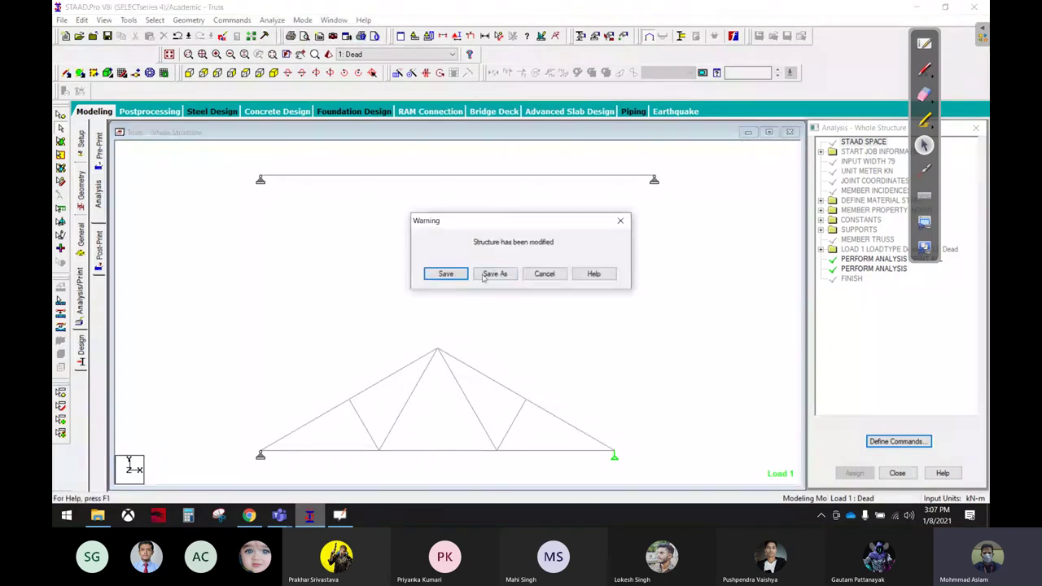
pyautogui.click(446, 274)
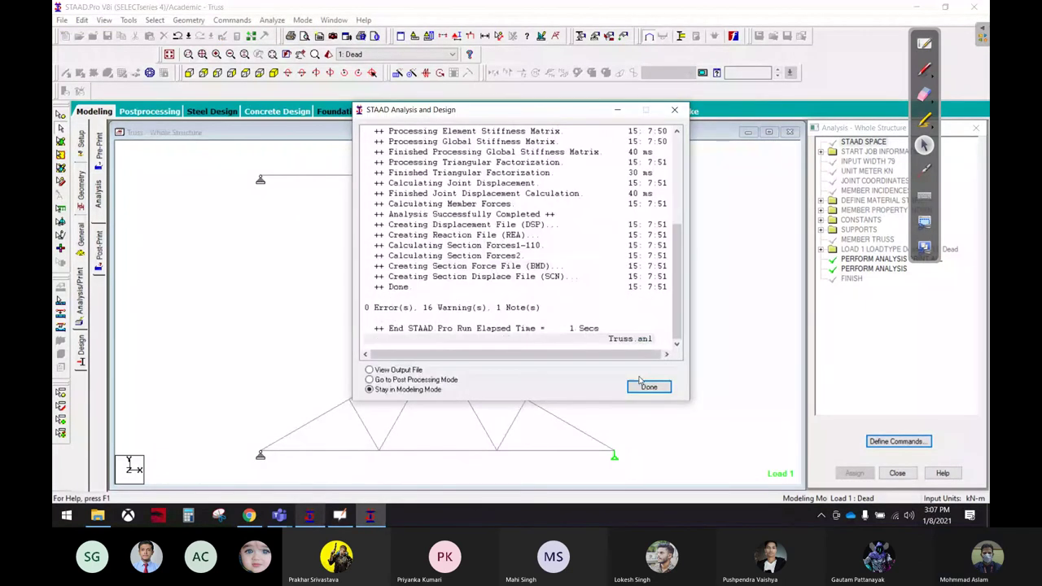
pyautogui.click(645, 386)
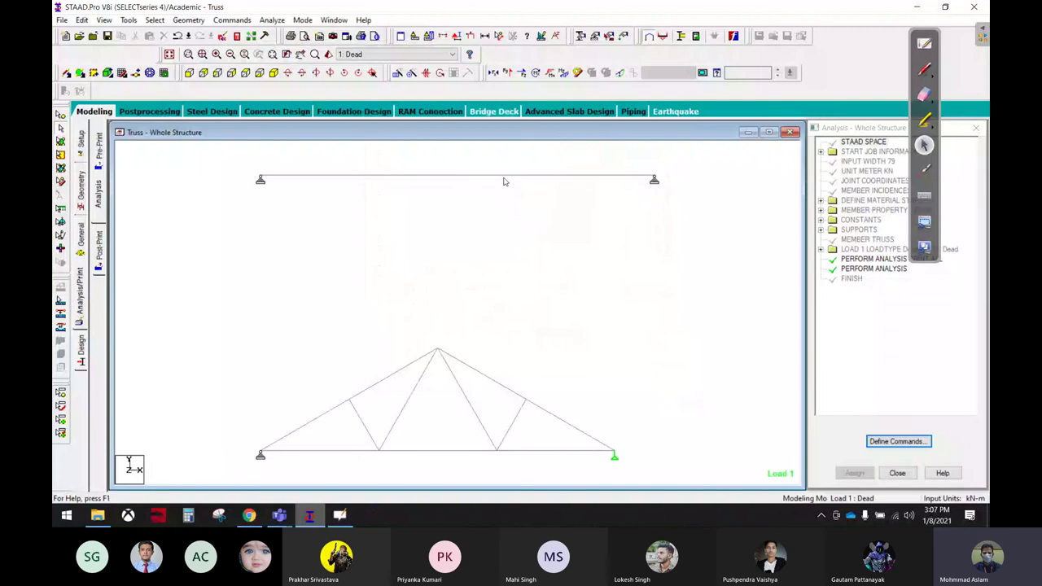
# Step: Display the Shear Y diagram, then switch to Bending Z and rotate the view
pyautogui.click(508, 72)
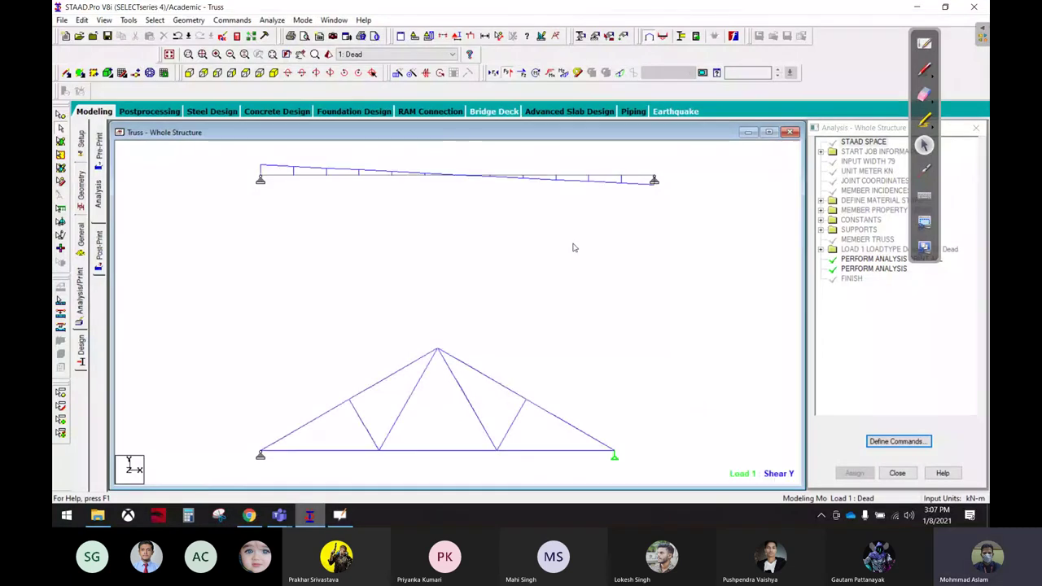
pyautogui.scroll(2, 572, 246)
pyautogui.scroll(-2, 569, 260)
pyautogui.scroll(-2, 570, 280)
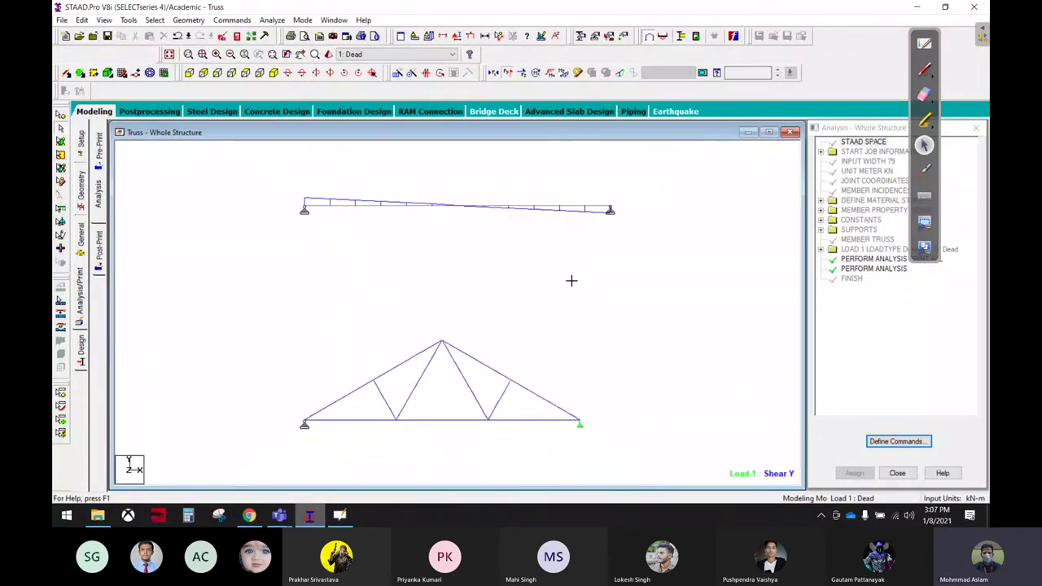
pyautogui.scroll(-1, 572, 284)
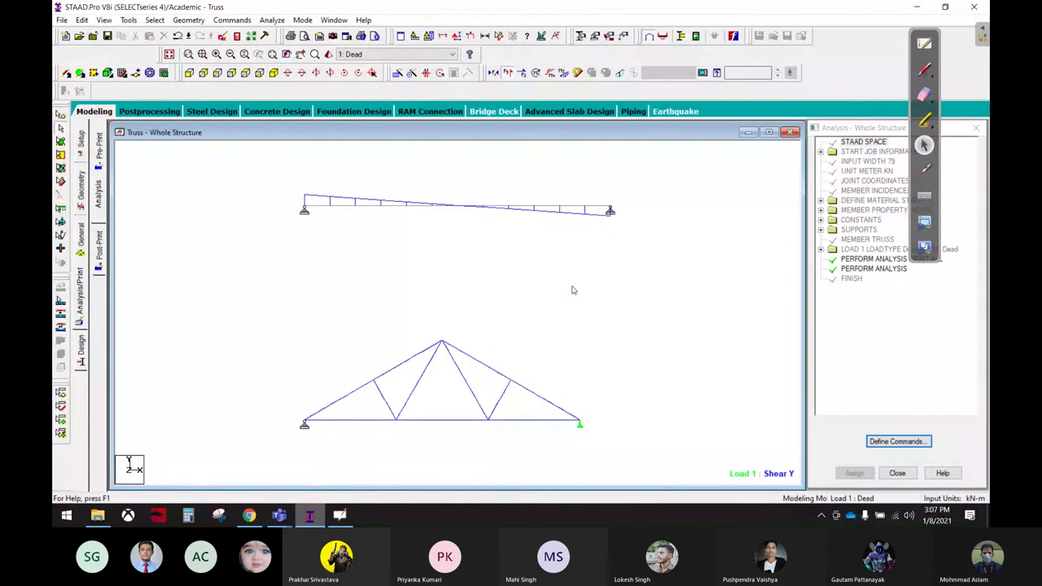
pyautogui.scroll(-1, 572, 289)
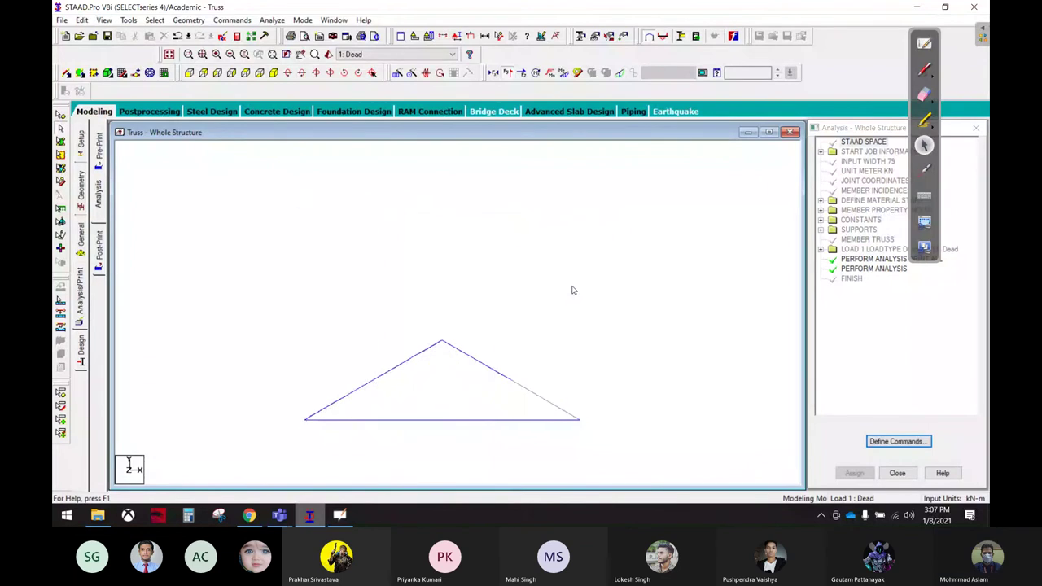
pyautogui.click(521, 72)
pyautogui.click(550, 72)
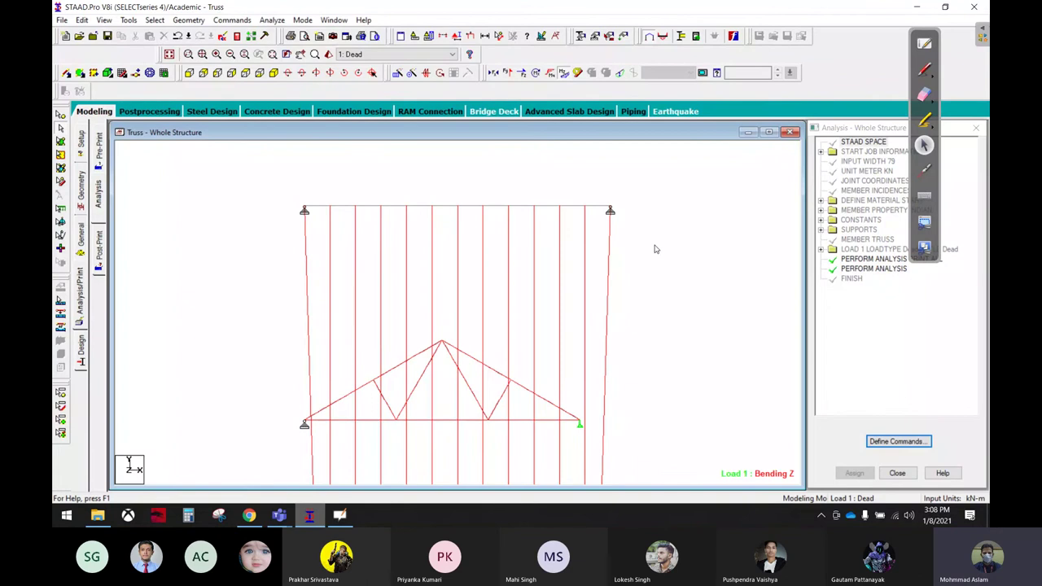
pyautogui.press('Right')
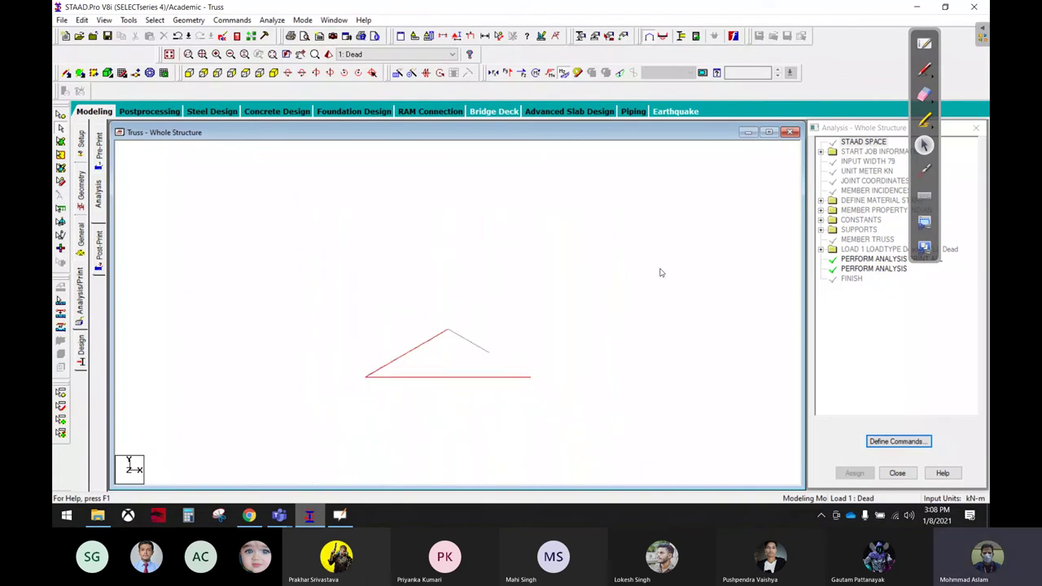
pyautogui.press('Right')
pyautogui.press('Right')
pyautogui.press('Right')
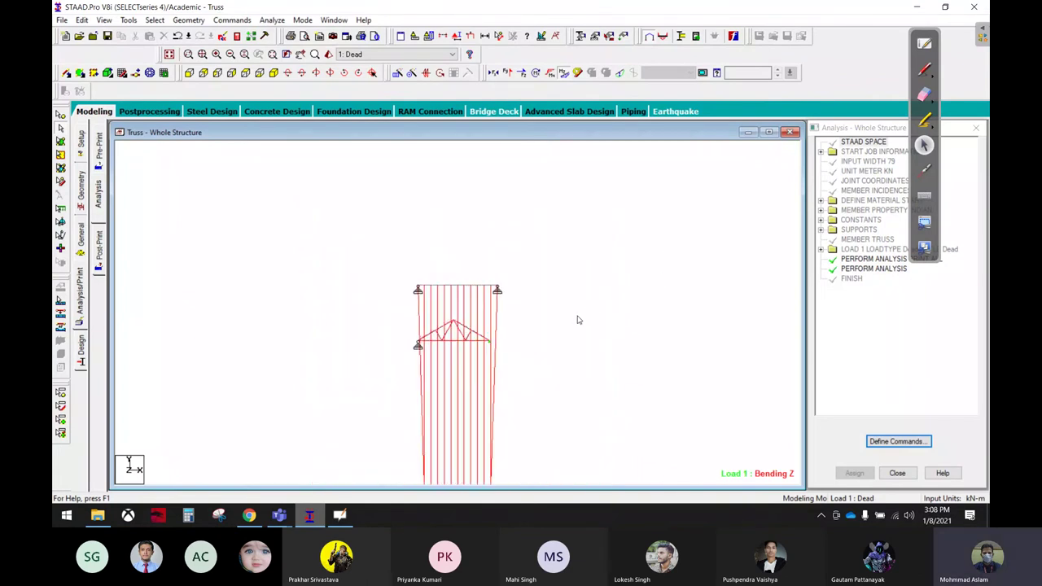
pyautogui.press('Right')
pyautogui.press('Right')
pyautogui.press('Right')
pyautogui.press('Right')
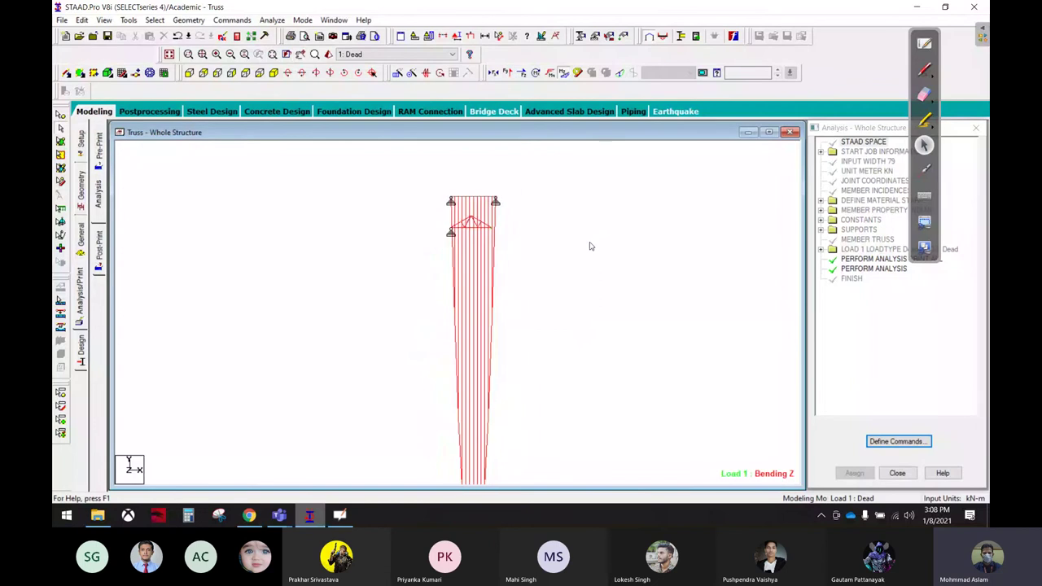
pyautogui.press('Right')
pyautogui.press('Right')
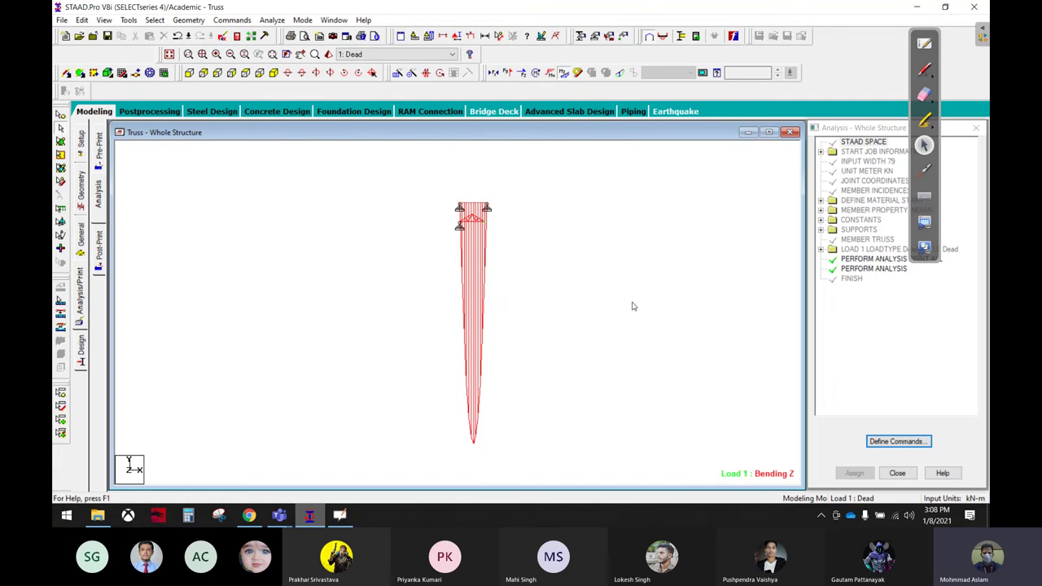
# Step: Turn on Apply Immediately and raise the Bending Z diagram scale four increments in Diagrams > Scales
pyautogui.click(458, 36)
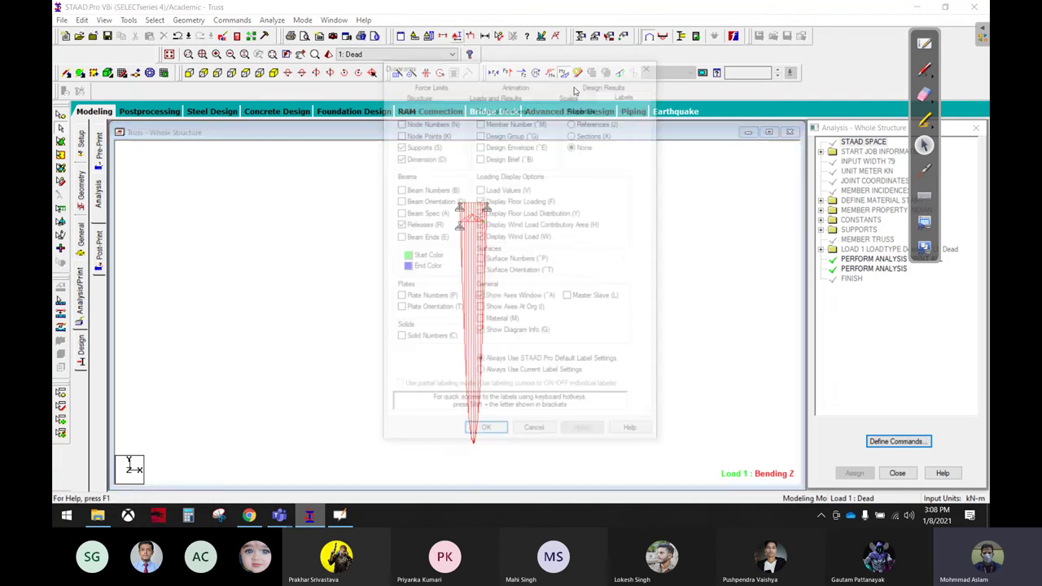
pyautogui.moveTo(567, 65); pyautogui.dragTo(837, 82)
pyautogui.click(841, 111)
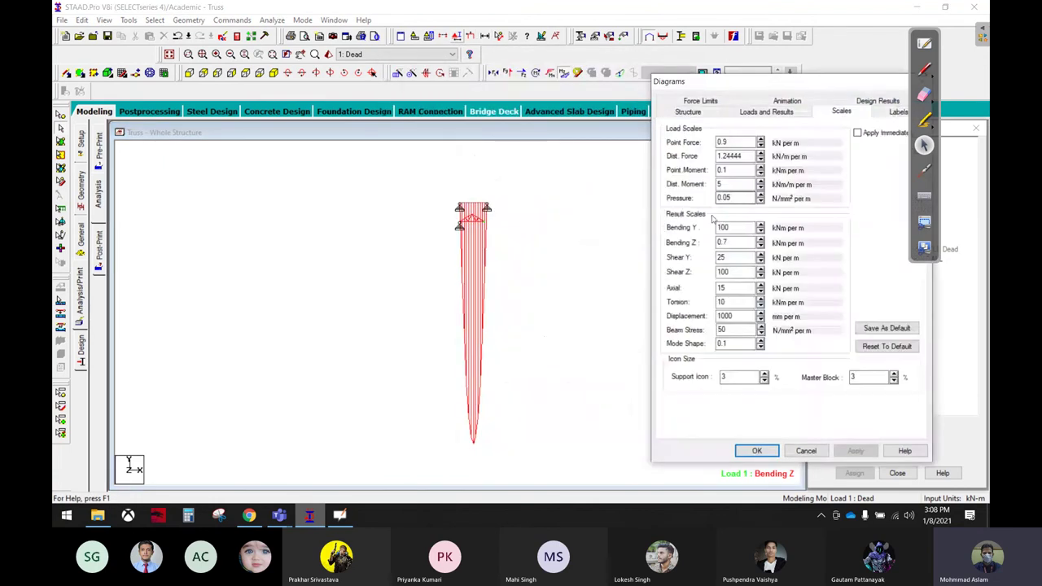
pyautogui.click(857, 132)
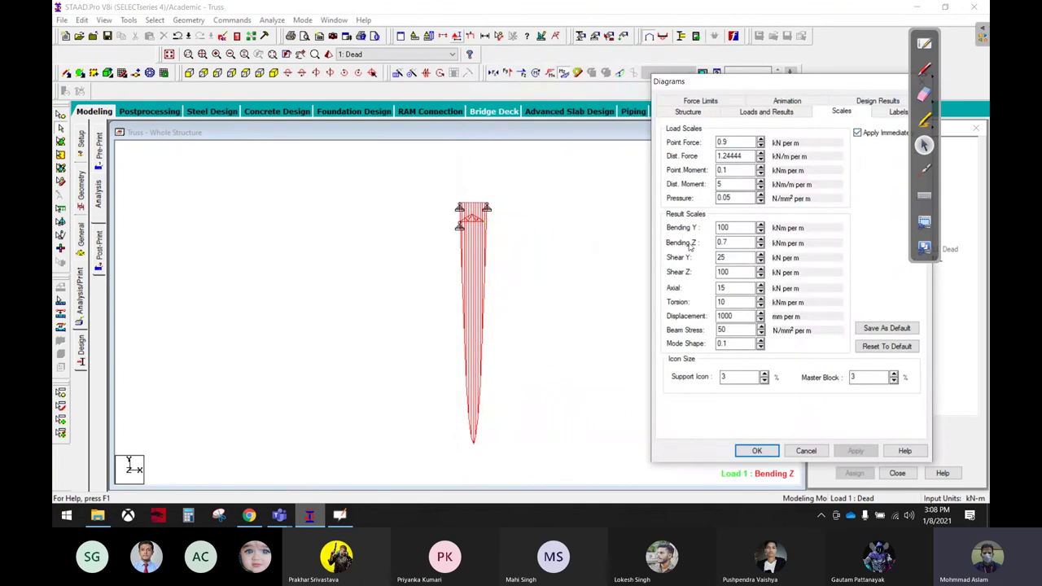
pyautogui.click(761, 239)
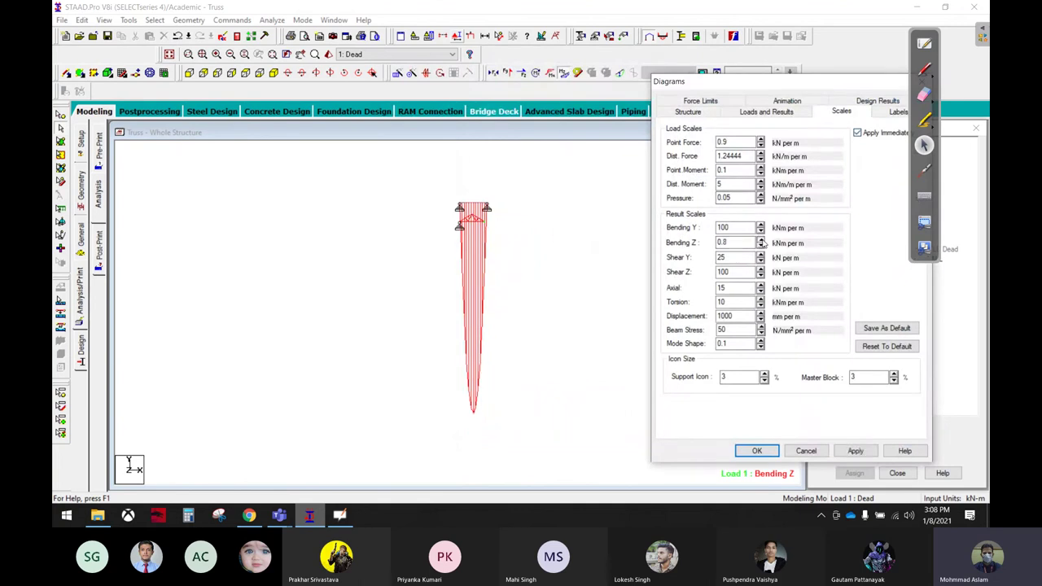
pyautogui.click(761, 238)
pyautogui.click(761, 238)
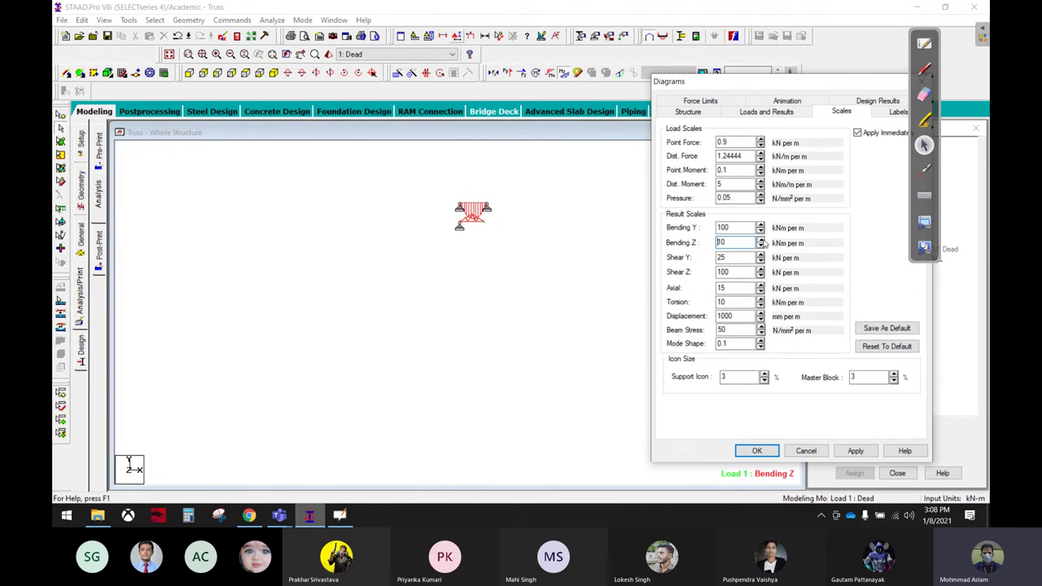
pyautogui.click(760, 239)
pyautogui.click(756, 450)
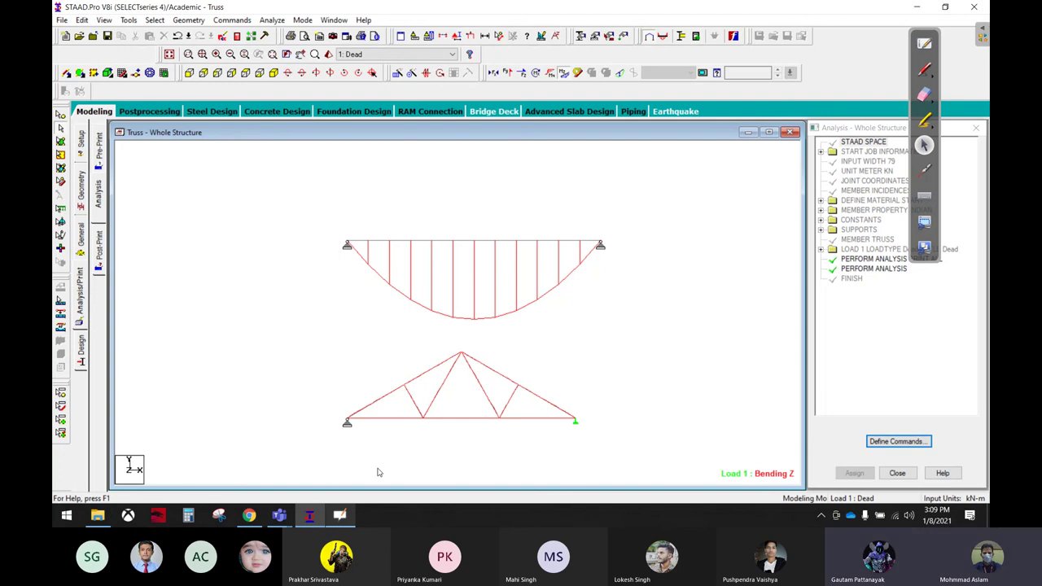
# Step: Zoom in on the truss and beam diagram, then bring up the Teams meeting window
pyautogui.click(278, 514)
pyautogui.click(338, 456)
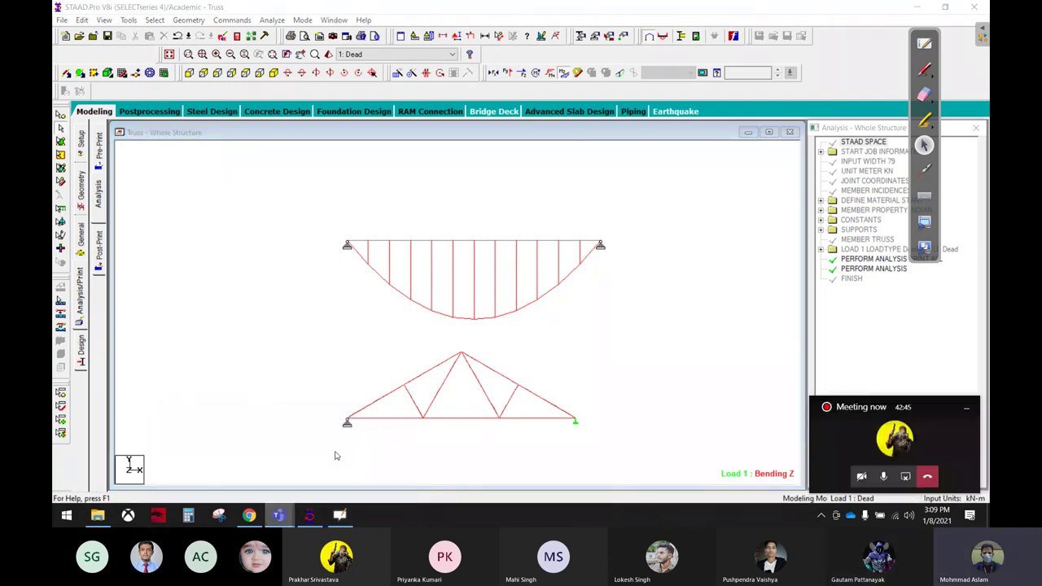
pyautogui.click(817, 423)
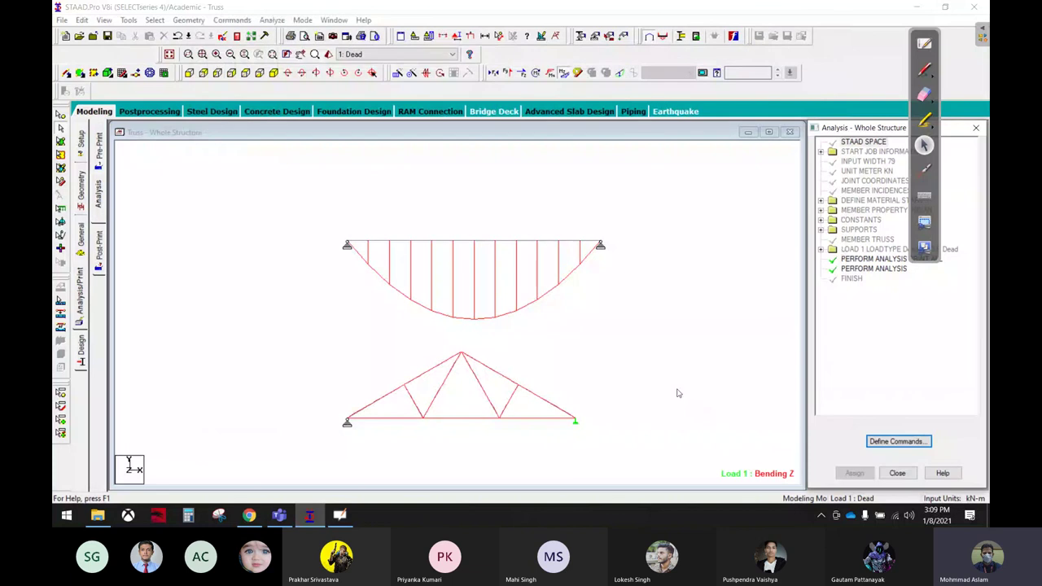
pyautogui.scroll(1, 740, 393)
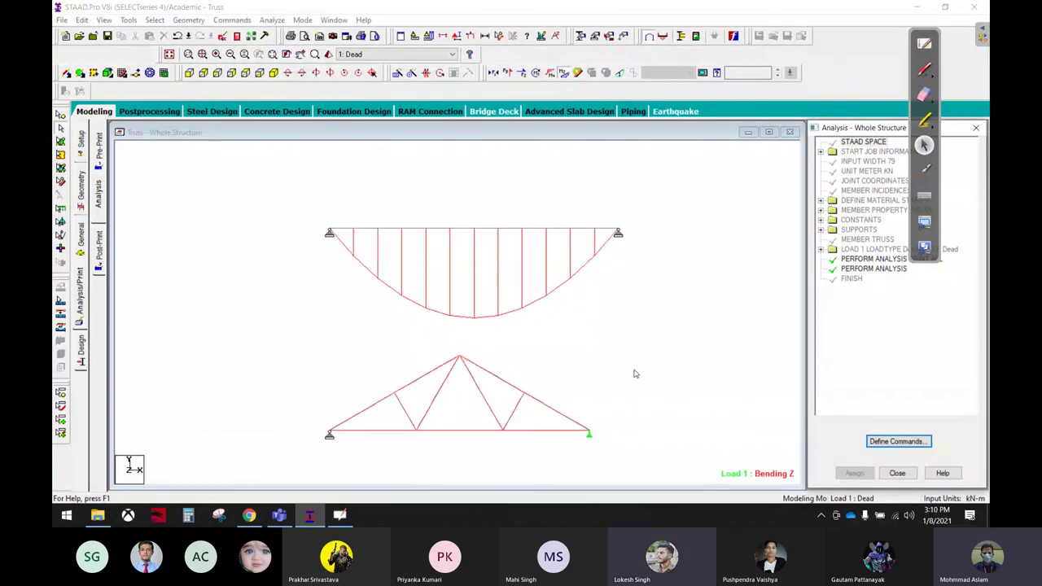
pyautogui.click(286, 494)
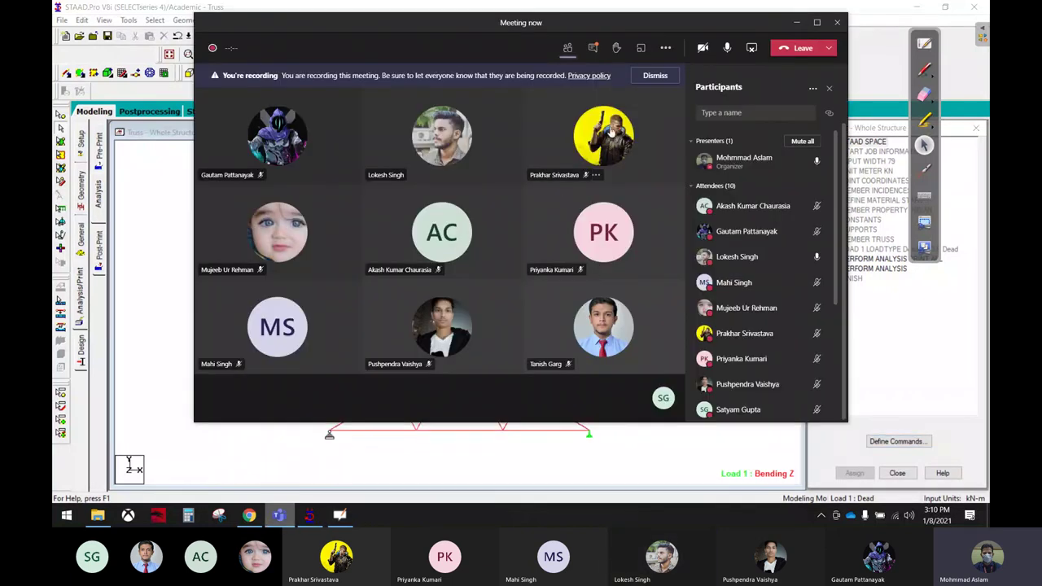
# Step: Look through the Teams participant options and the More actions list, then close it
pyautogui.click(812, 88)
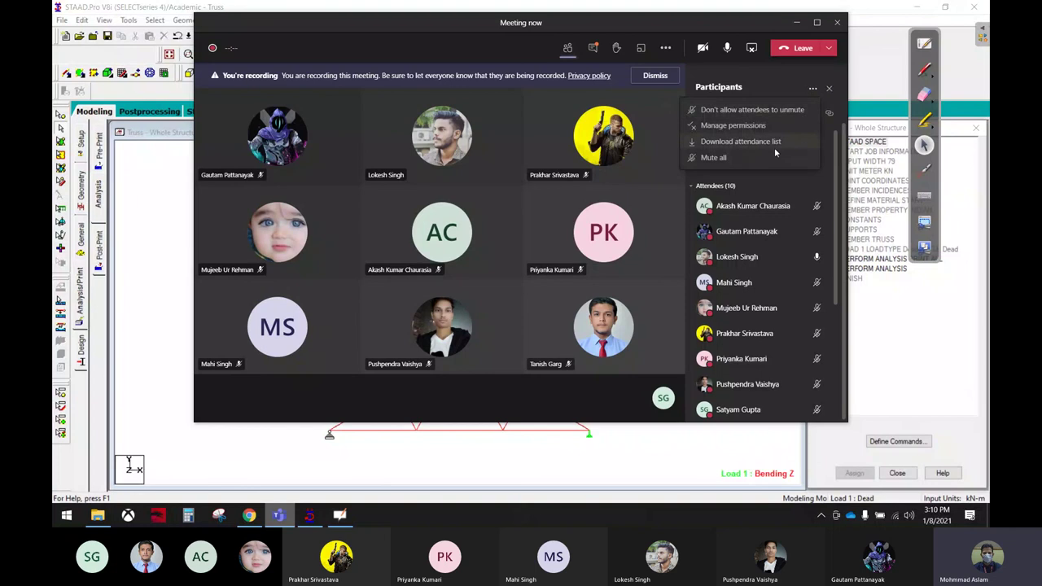
pyautogui.click(667, 49)
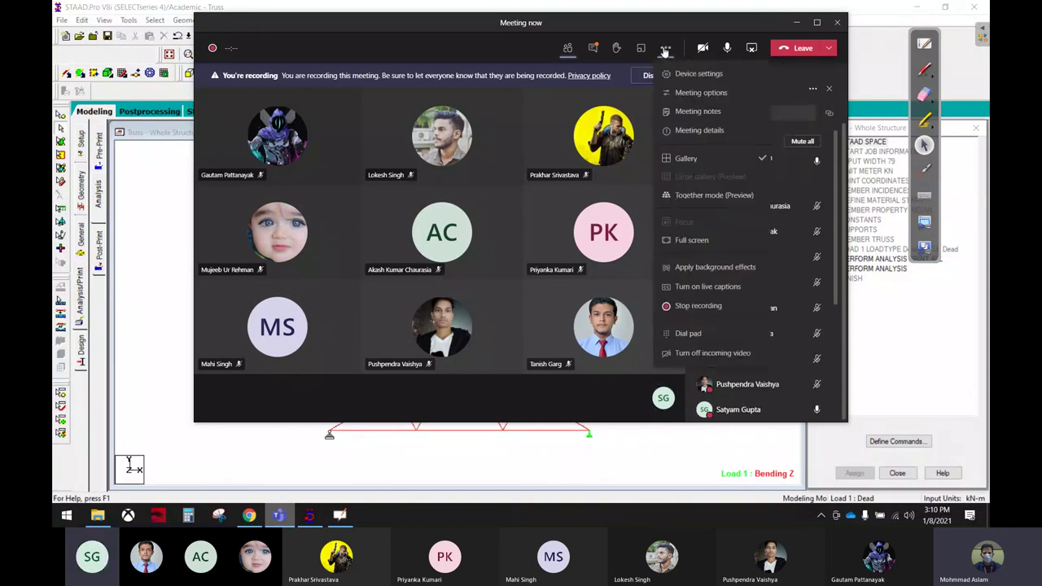
pyautogui.click(789, 80)
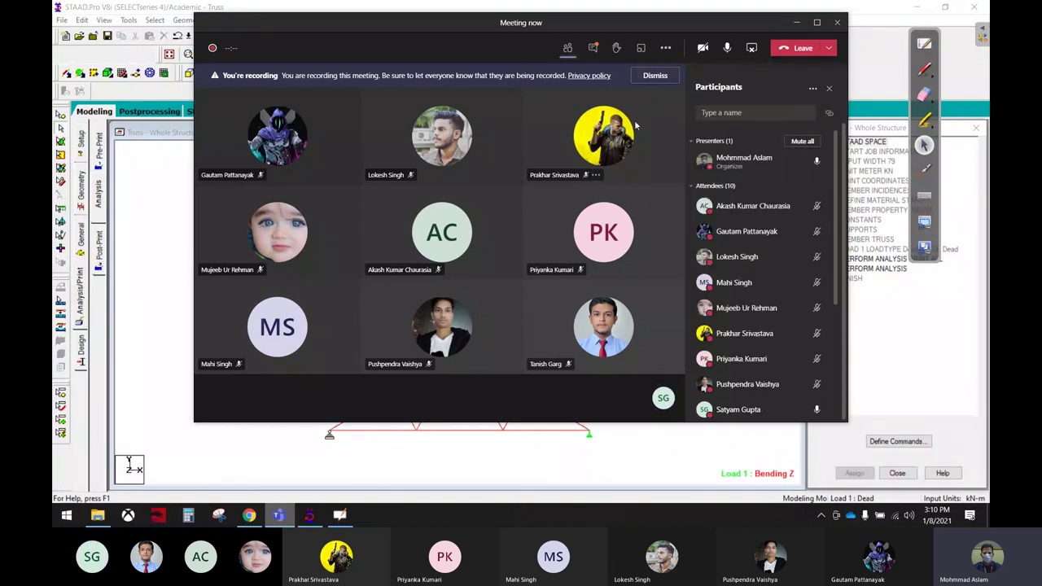
# Step: Minimize and restore the meeting window, then reopen More actions to show Stop recording
pyautogui.click(281, 515)
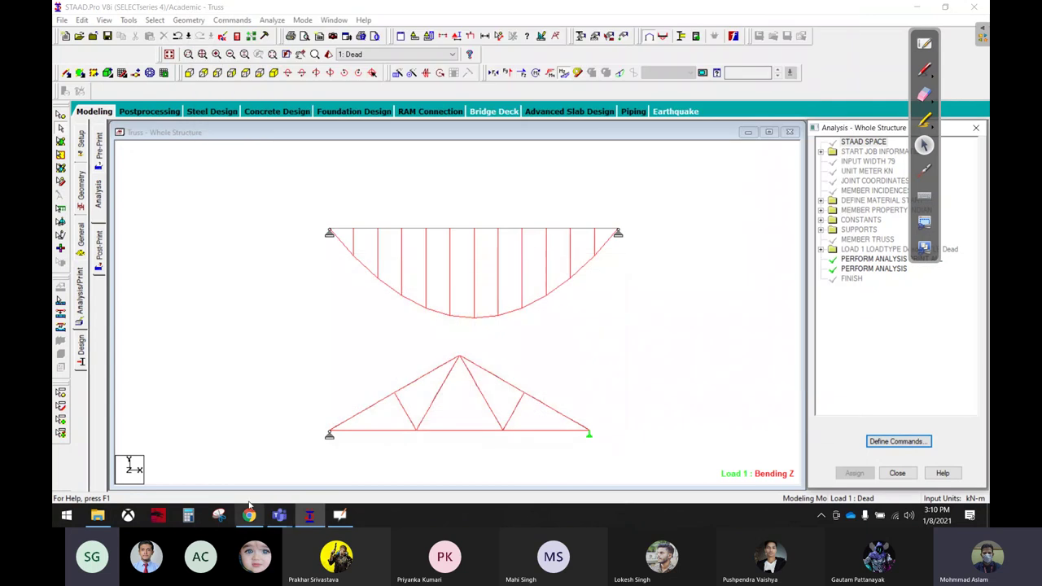
pyautogui.click(241, 464)
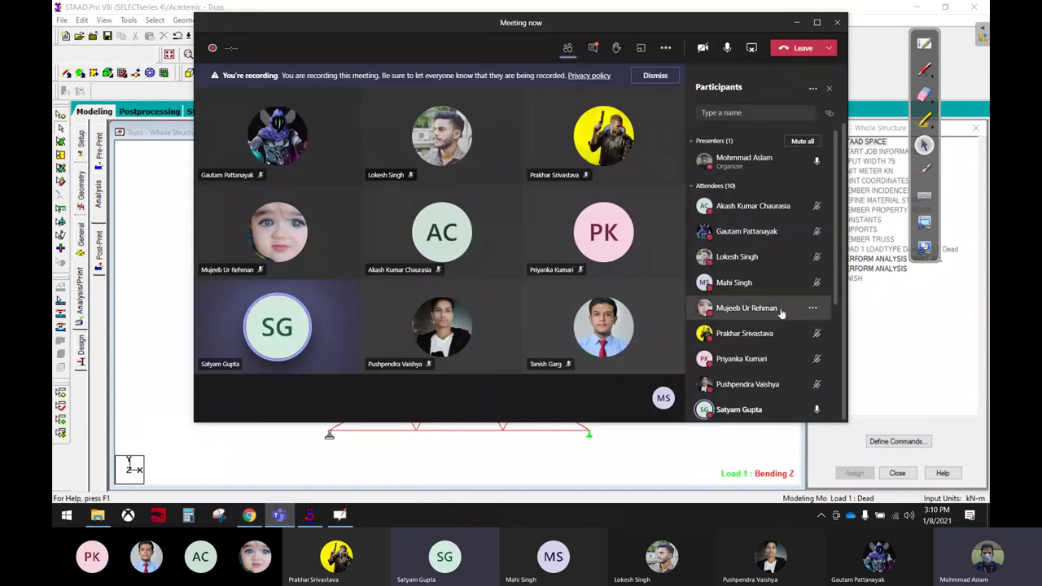
pyautogui.scroll(-2, 791, 305)
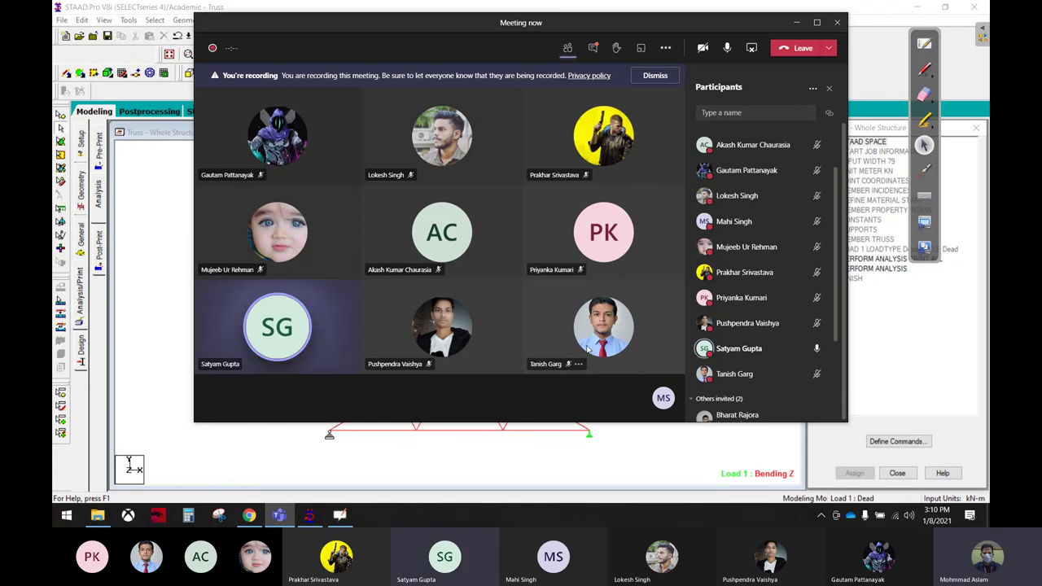
pyautogui.click(664, 48)
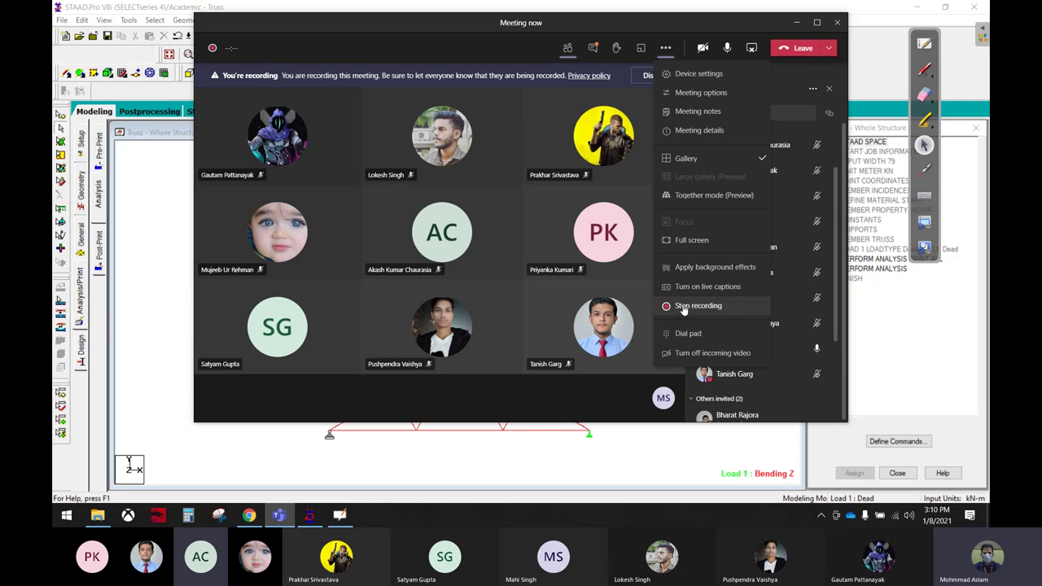